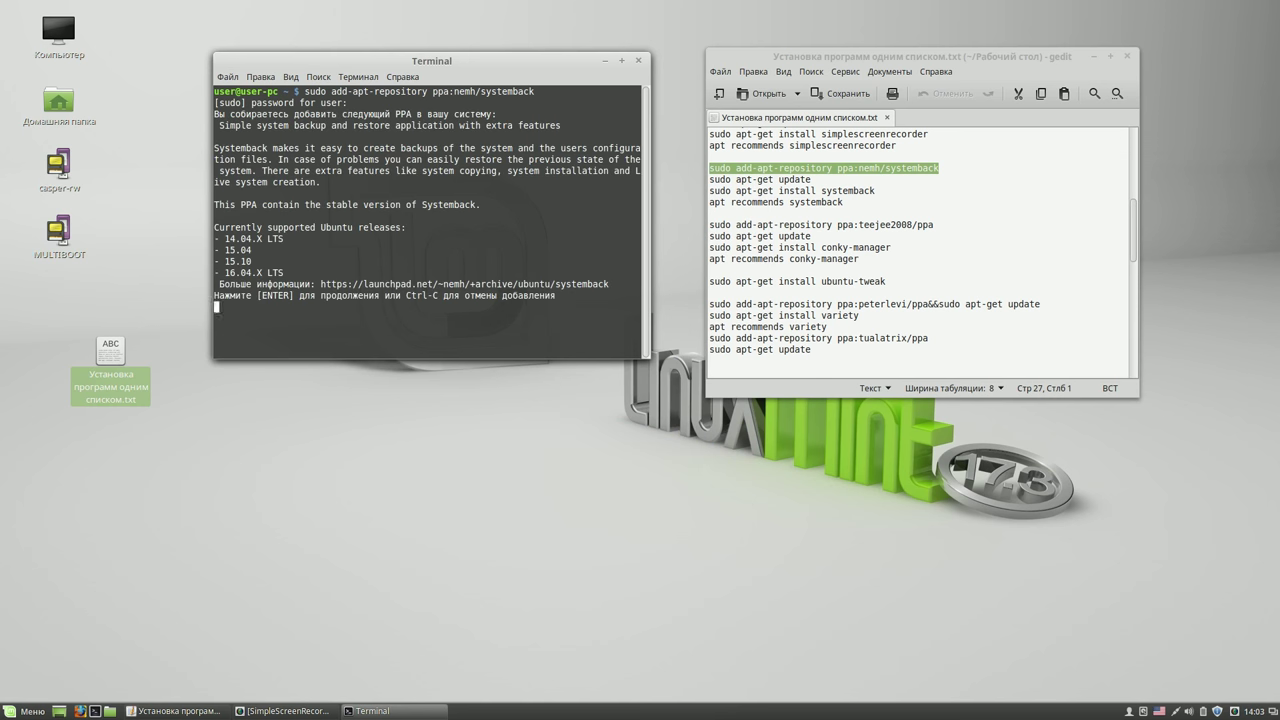
# - Accept the Systemback PPA and paste 'sudo apt-get update' from the notes into the terminal
pyautogui.press('Return')
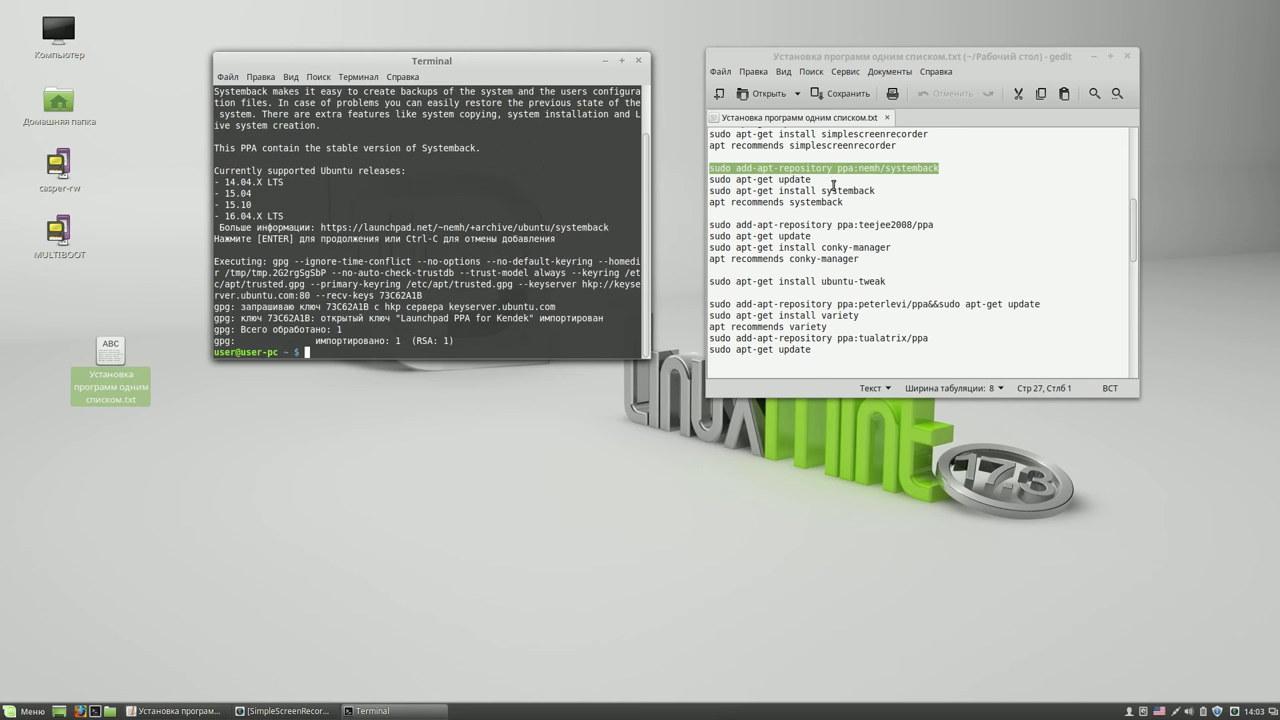
pyautogui.moveTo(811, 179); pyautogui.dragTo(707, 178)
pyautogui.hotkey('ctrl', 'c')
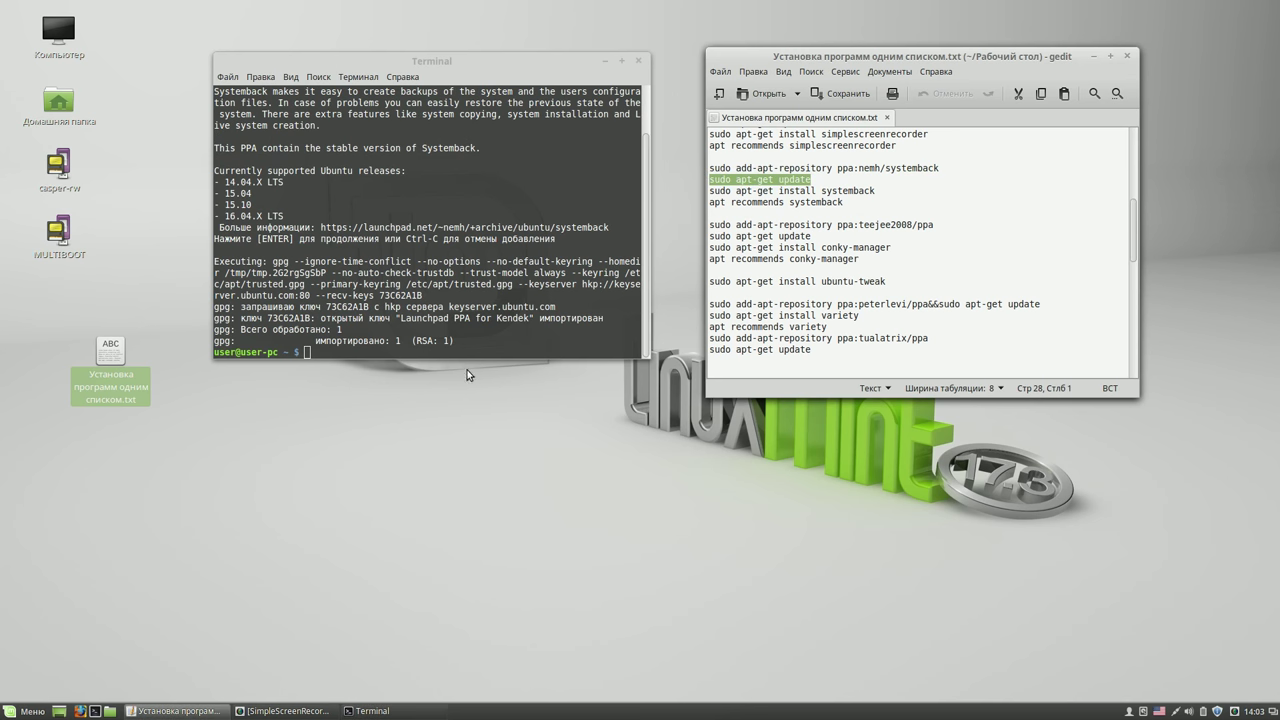
pyautogui.click(470, 352)
pyautogui.middleClick(470, 352)
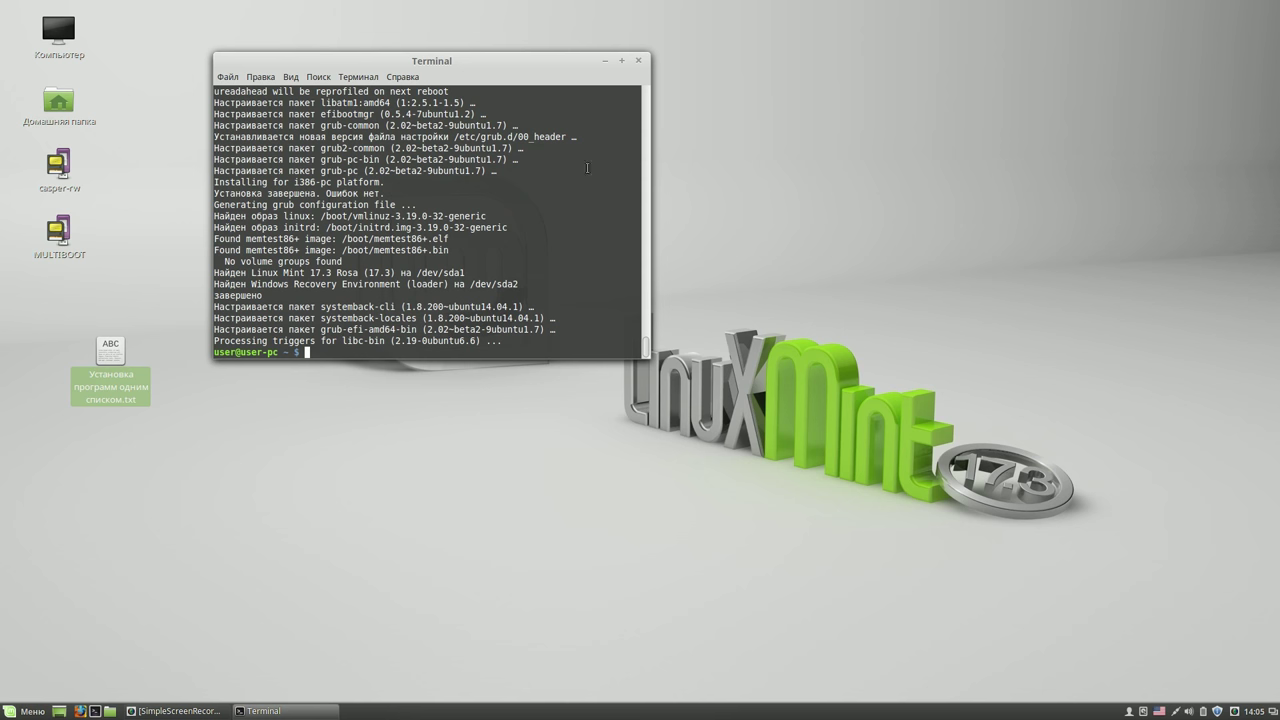
# - Close the terminal, find Systemback by searching 'sys' in the menu, and add it to the panel
pyautogui.click(639, 61)
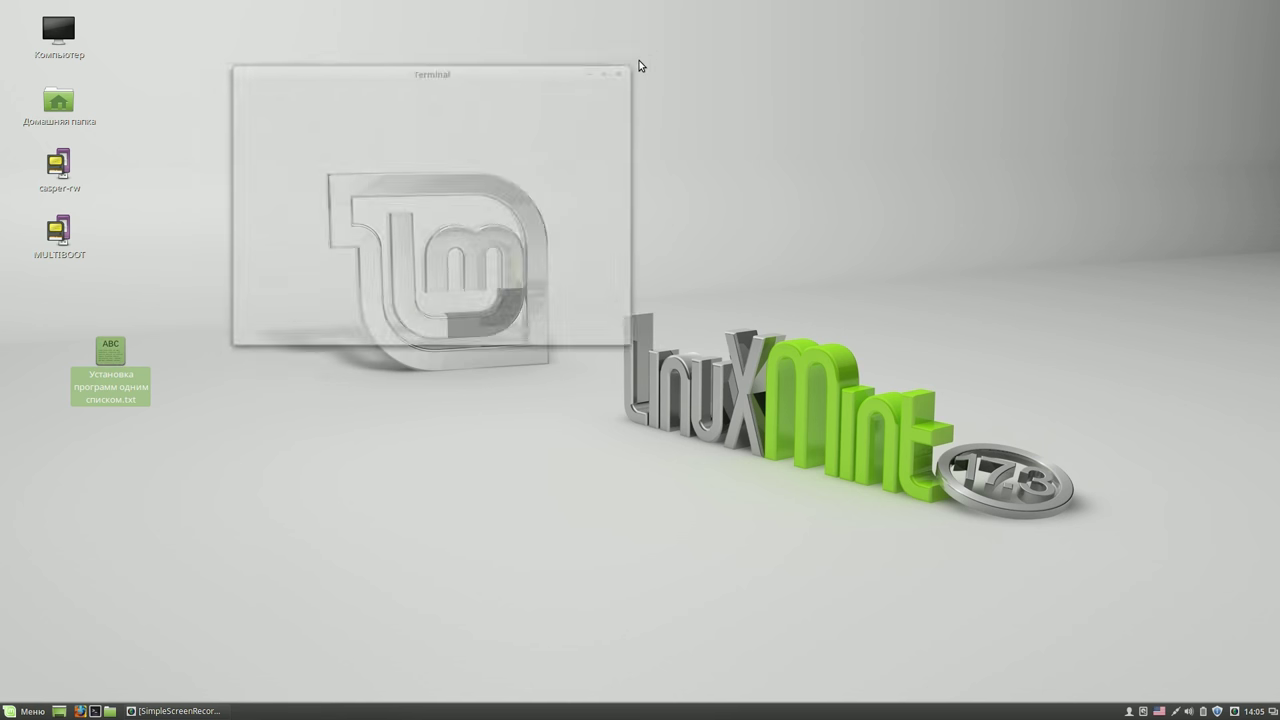
pyautogui.click(33, 711)
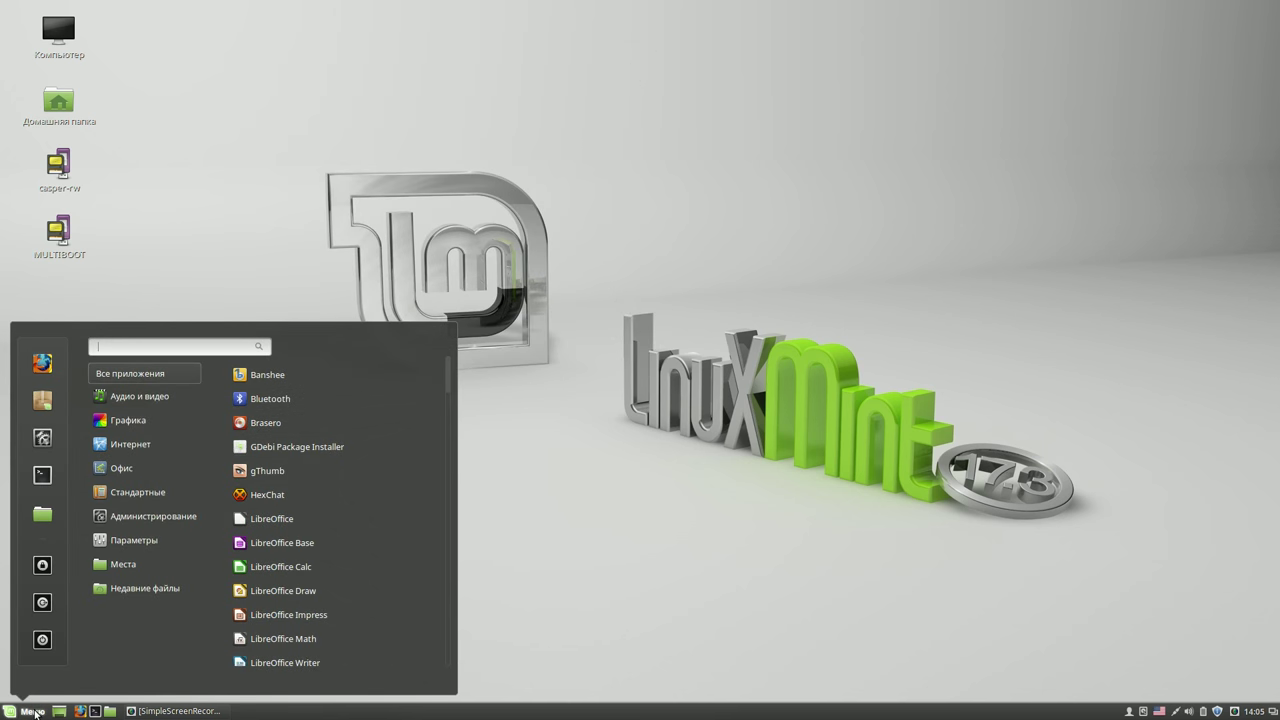
pyautogui.moveTo(151, 424)
pyautogui.write('sy')
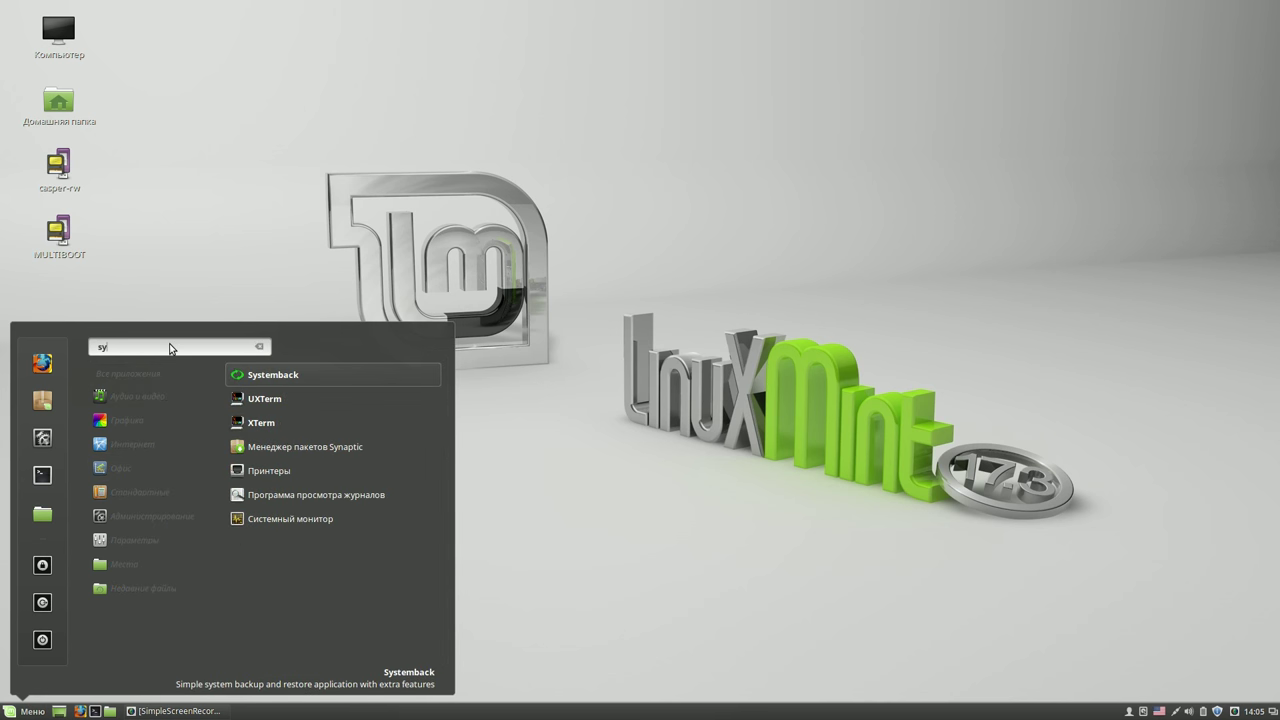
pyautogui.write('s')
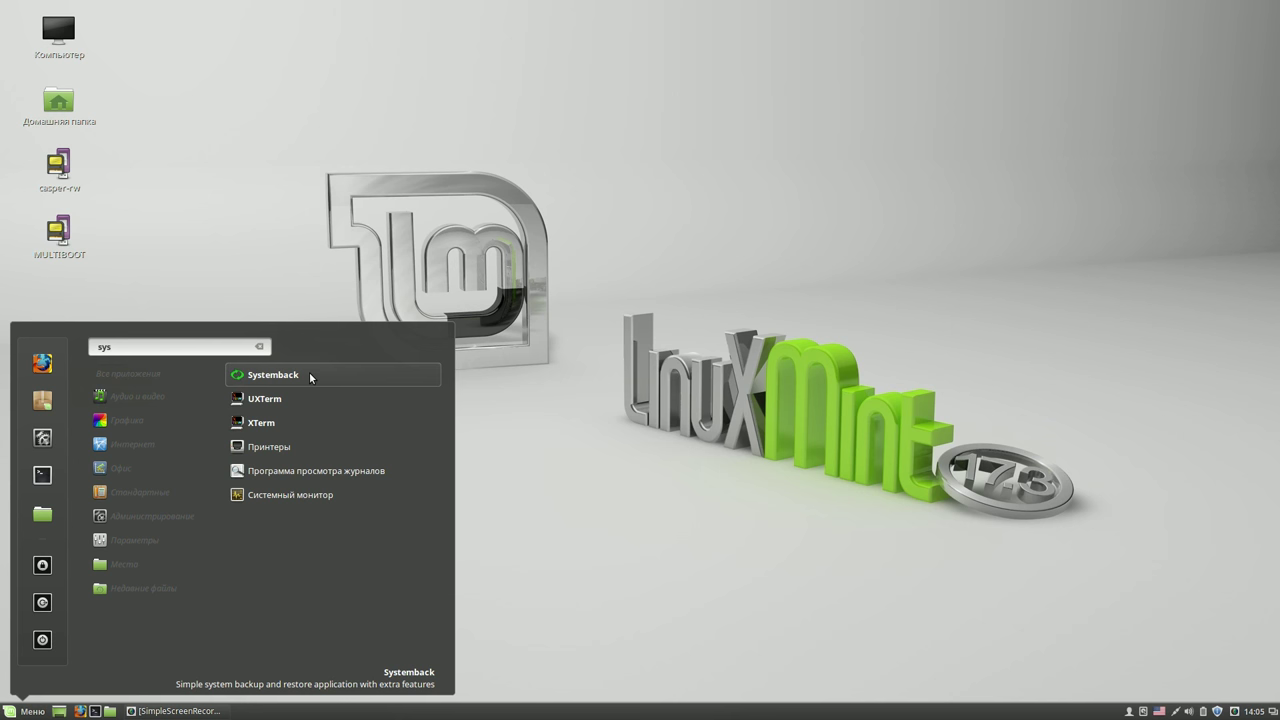
pyautogui.rightClick(310, 377)
pyautogui.click(307, 399)
# - Launch Systemback and authenticate with the administrator password
pyautogui.click(322, 376)
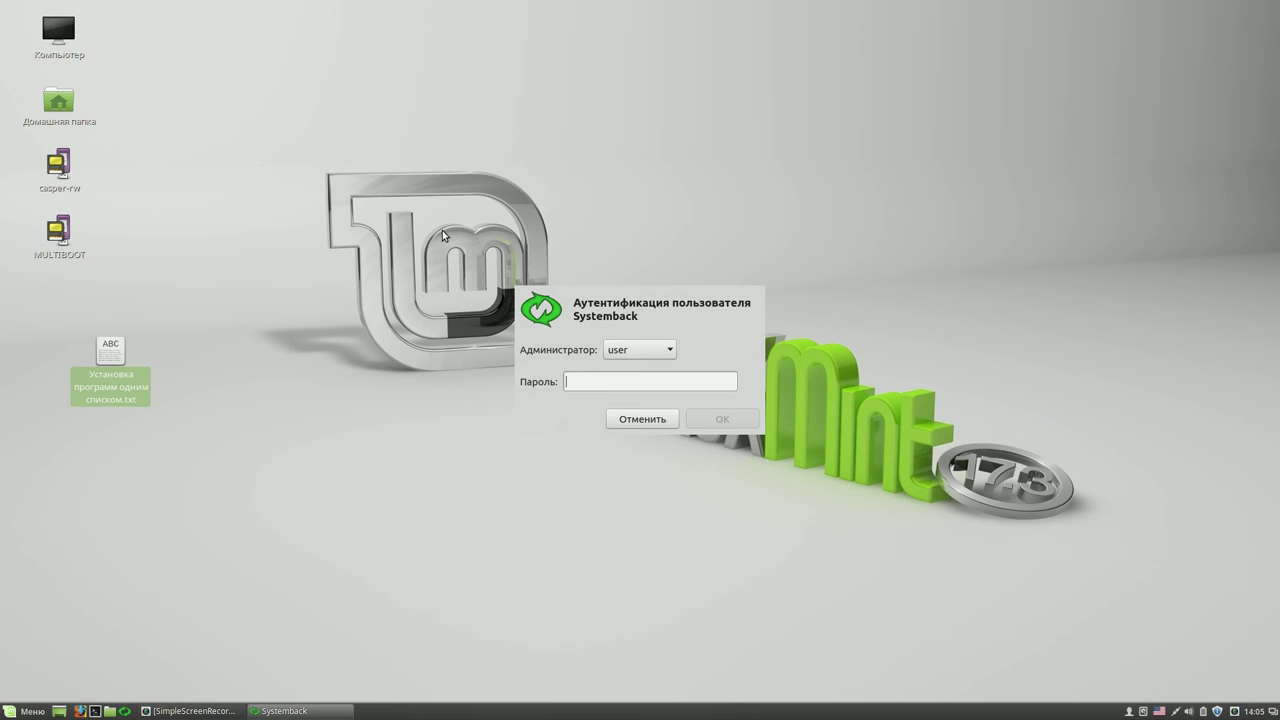
pyautogui.write('****')
pyautogui.click(708, 419)
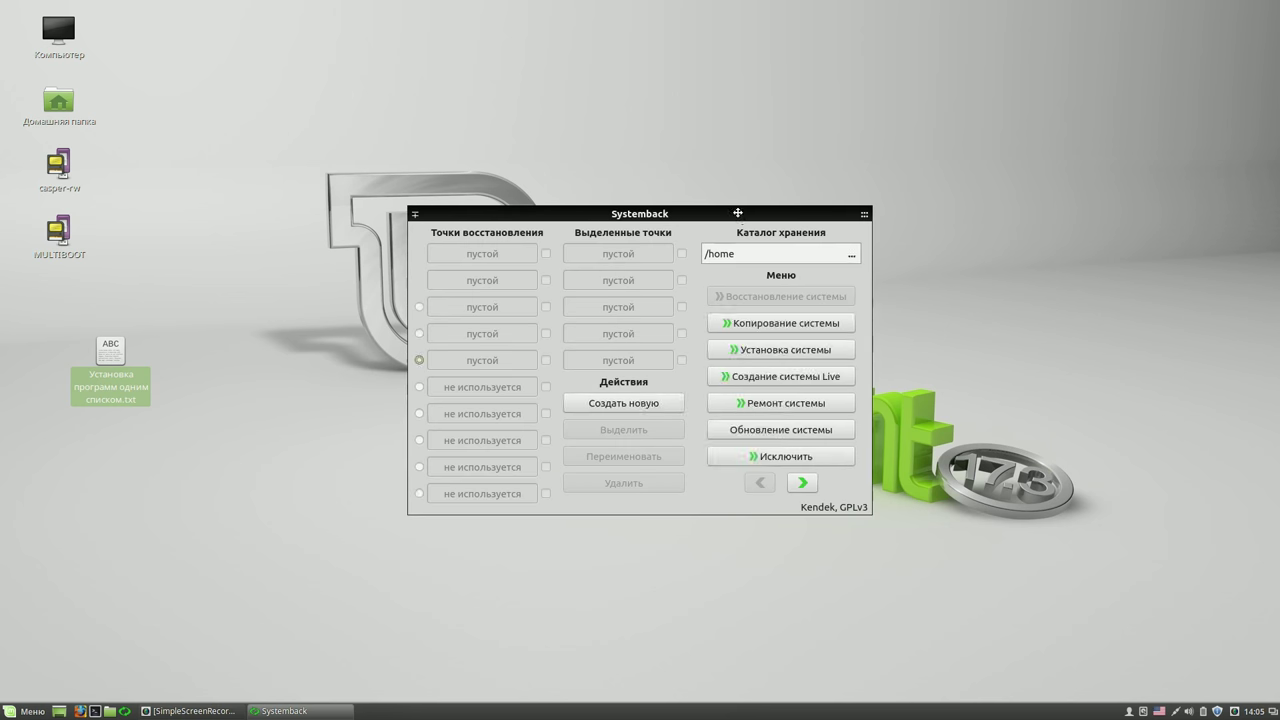
# - In Settings, enable the language override with English (common), then close and relaunch Systemback
pyautogui.moveTo(737, 213); pyautogui.dragTo(636, 87)
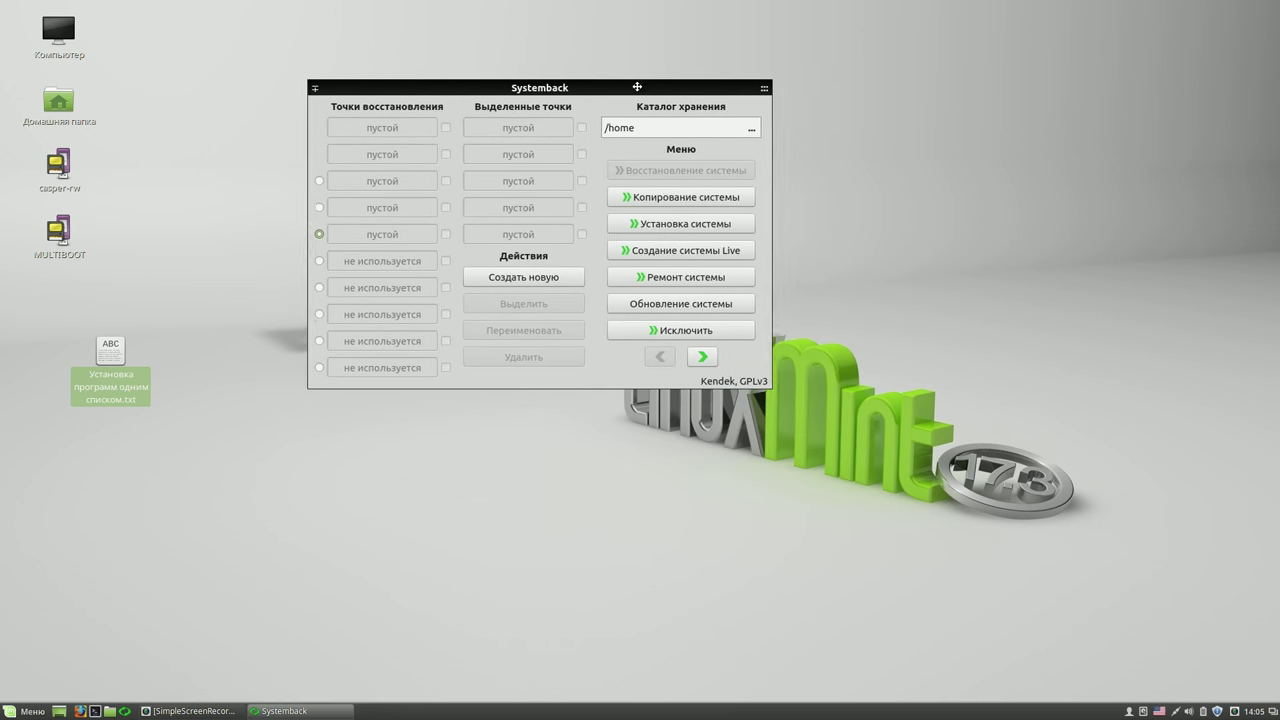
pyautogui.click(703, 356)
pyautogui.click(693, 228)
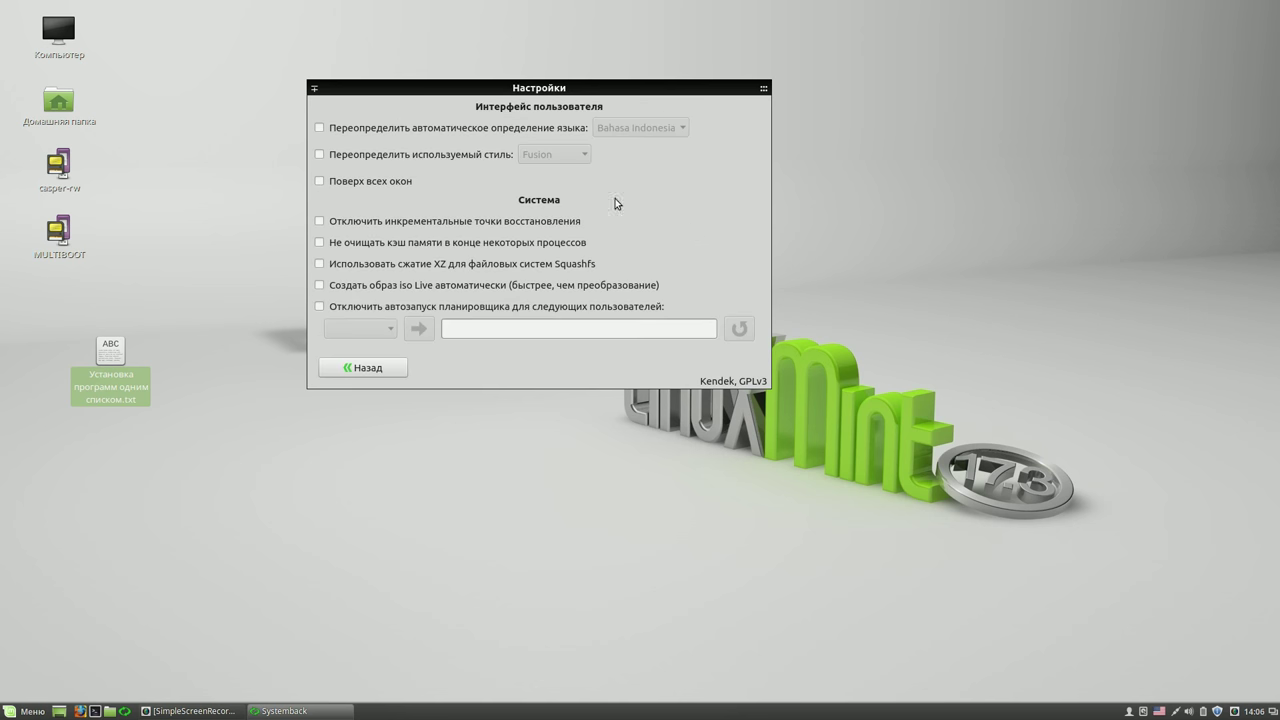
pyautogui.click(319, 128)
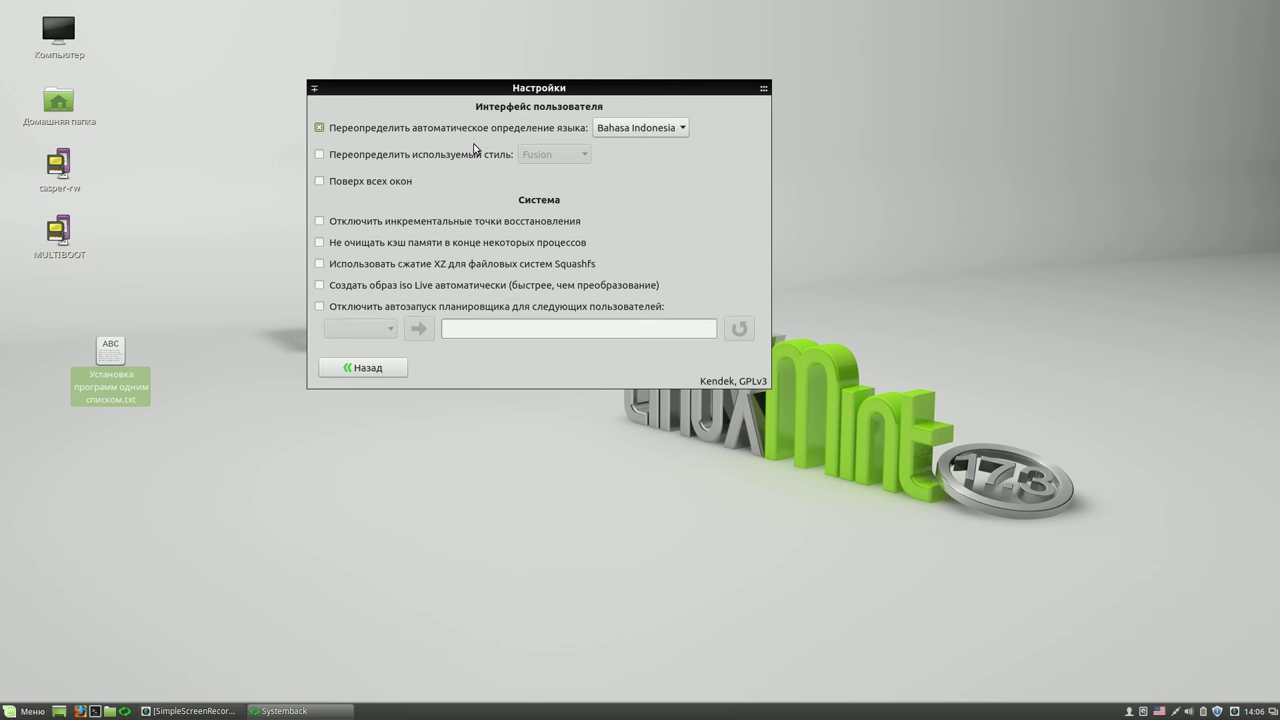
pyautogui.click(679, 129)
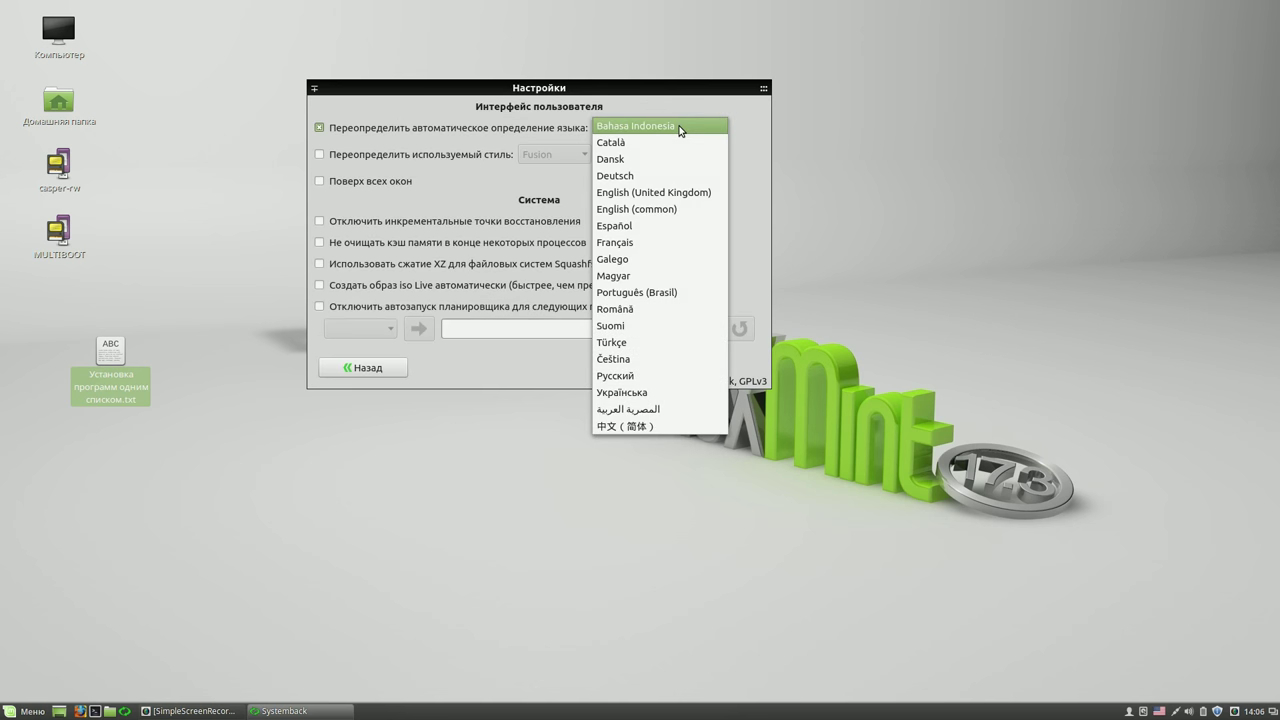
pyautogui.click(652, 210)
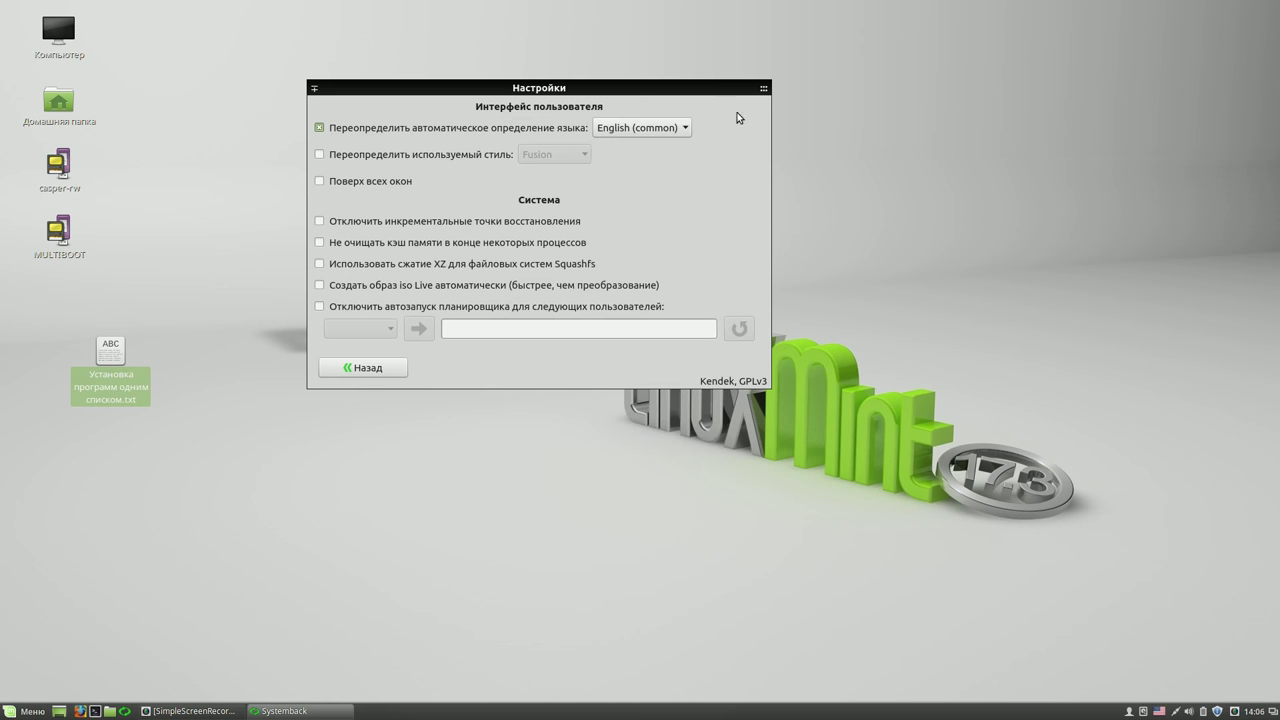
pyautogui.click(759, 89)
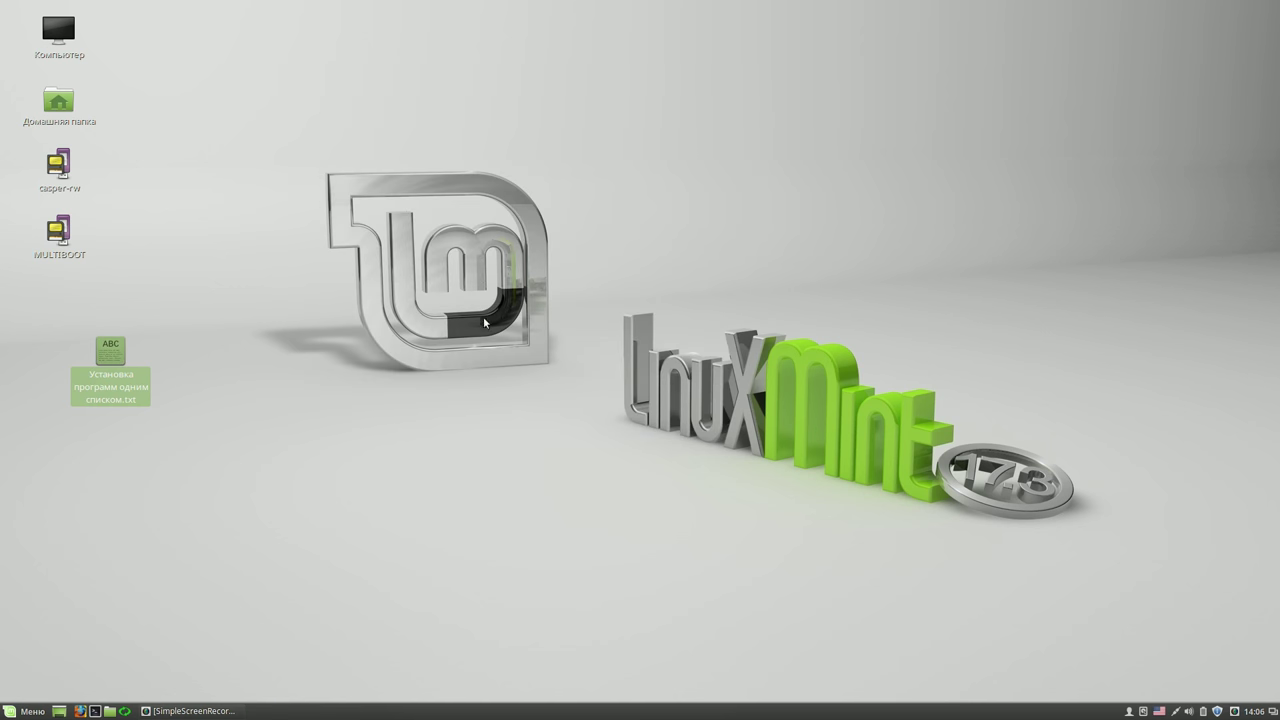
pyautogui.click(125, 710)
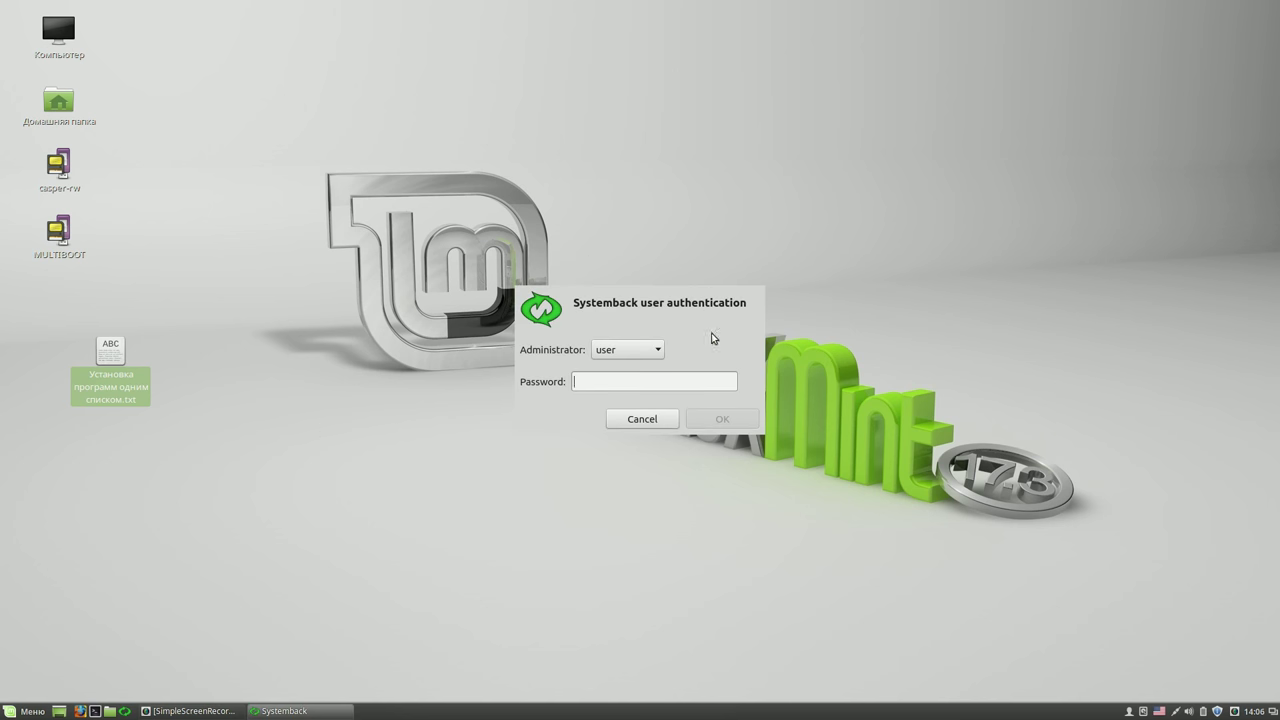
# - Enter the administrator password and move the English Systemback window to the upper right
pyautogui.write('1234')
pyautogui.click(722, 418)
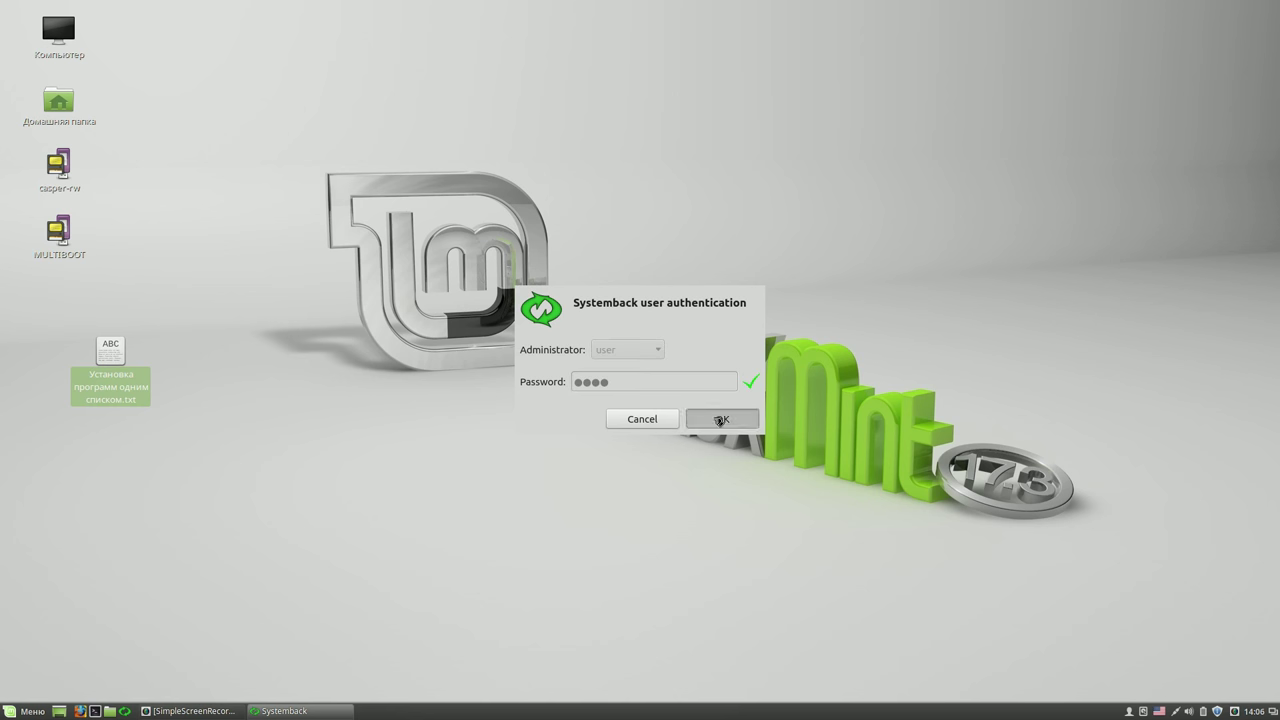
pyautogui.moveTo(734, 206); pyautogui.dragTo(1010, 88)
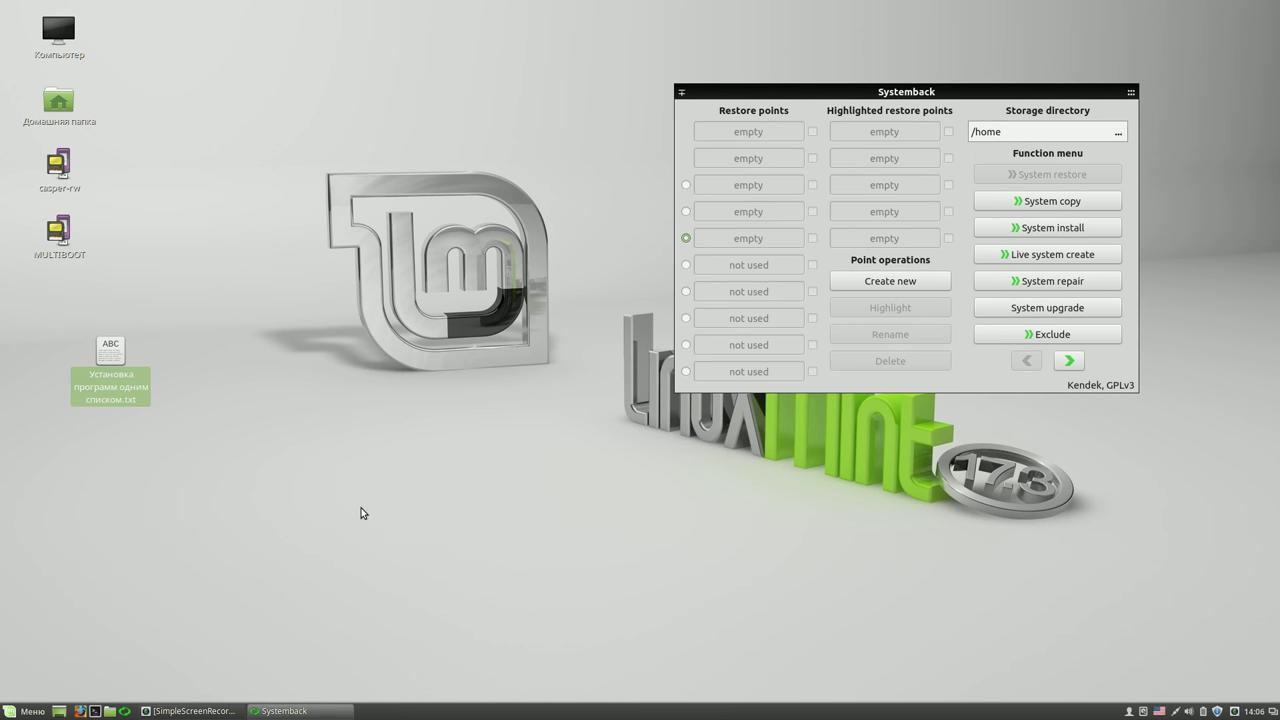
pyautogui.click(111, 711)
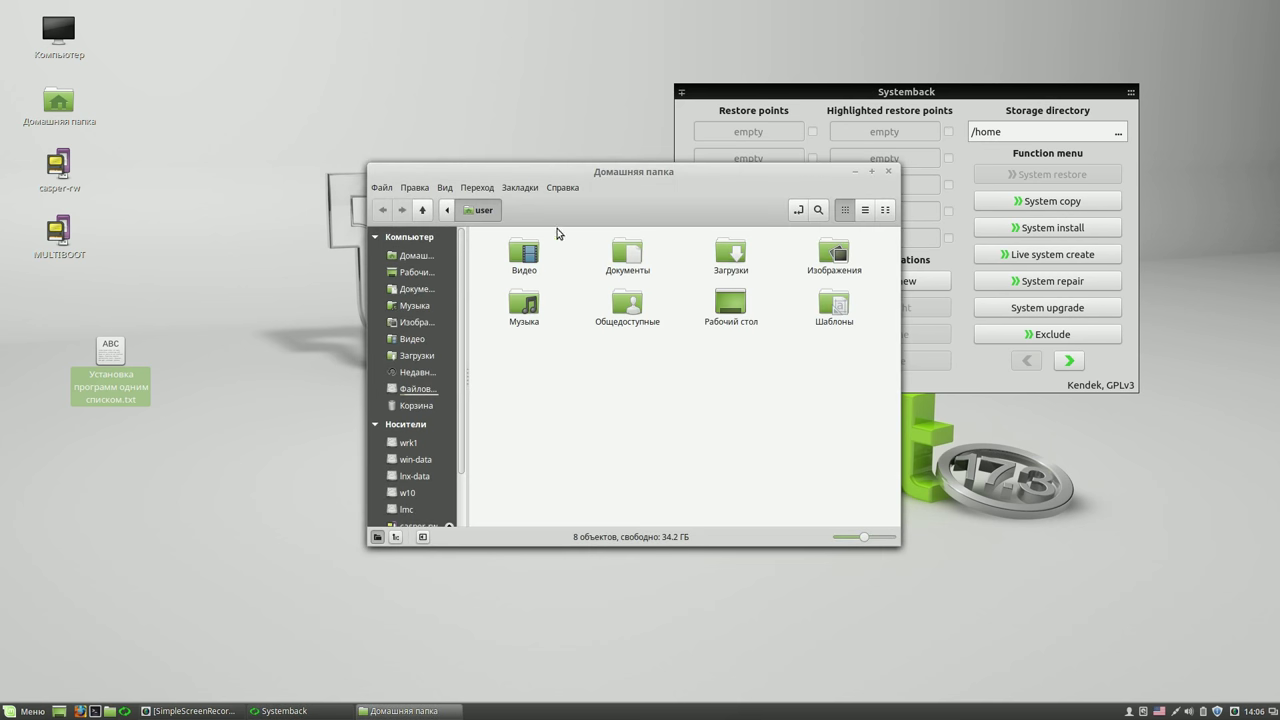
# - Mount the lnx-data drive in the file manager, see it is empty, and close the window
pyautogui.moveTo(584, 175); pyautogui.dragTo(410, 78)
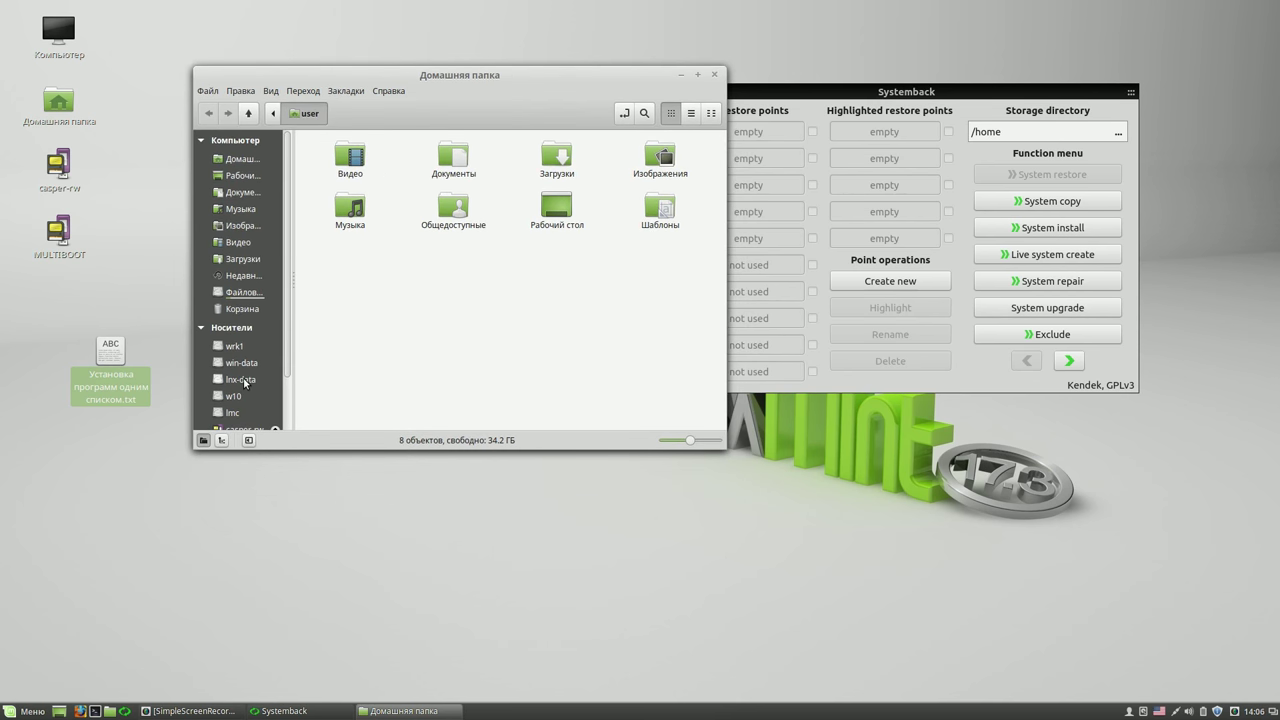
pyautogui.click(243, 380)
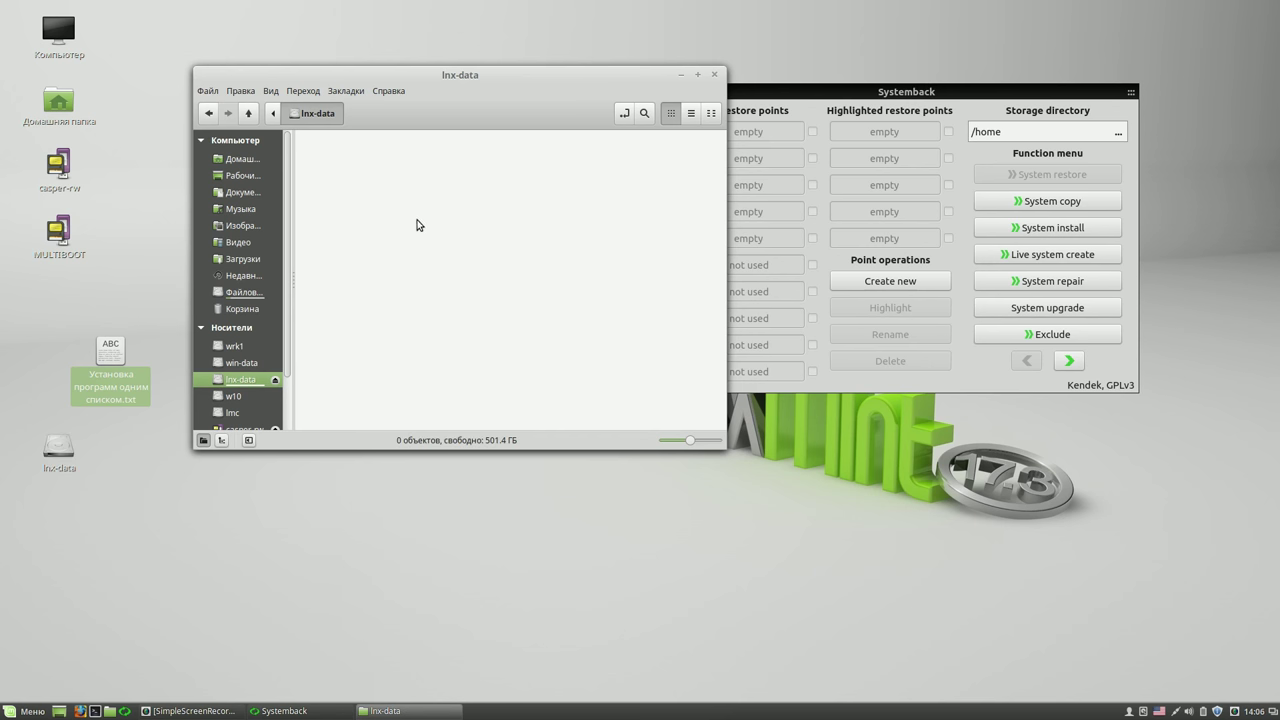
pyautogui.rightClick(418, 221)
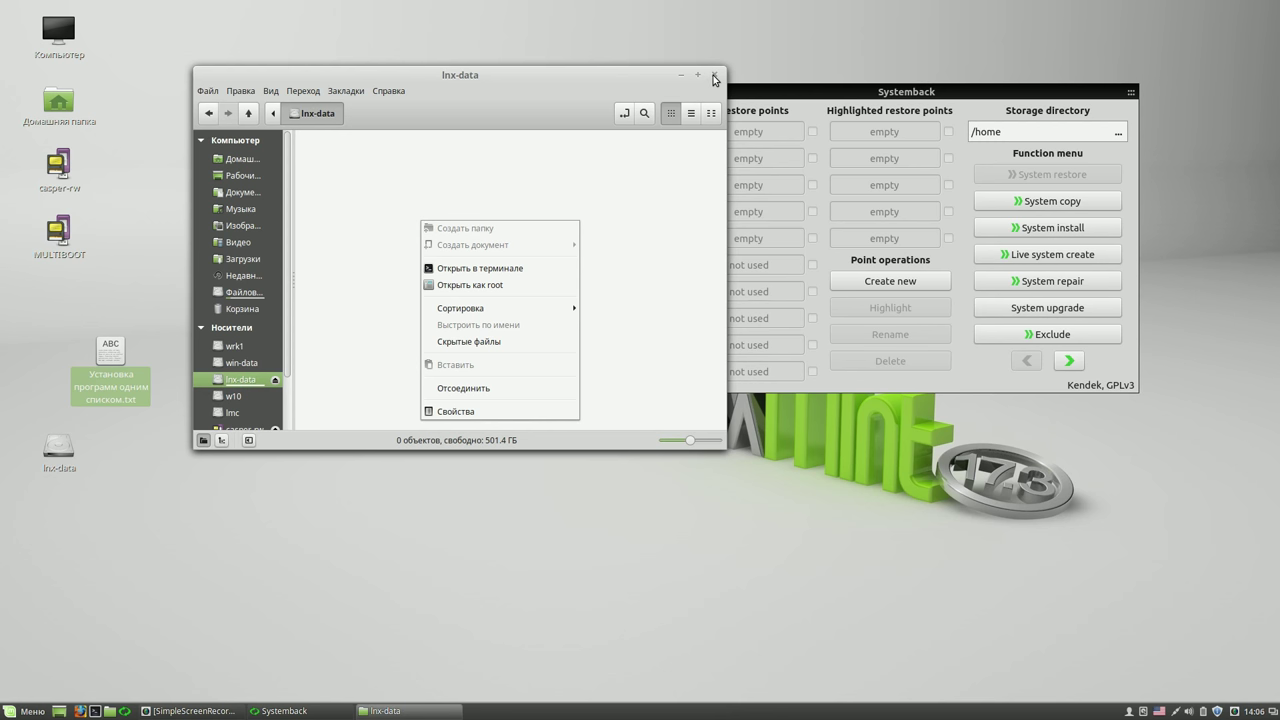
pyautogui.click(715, 80)
pyautogui.click(715, 76)
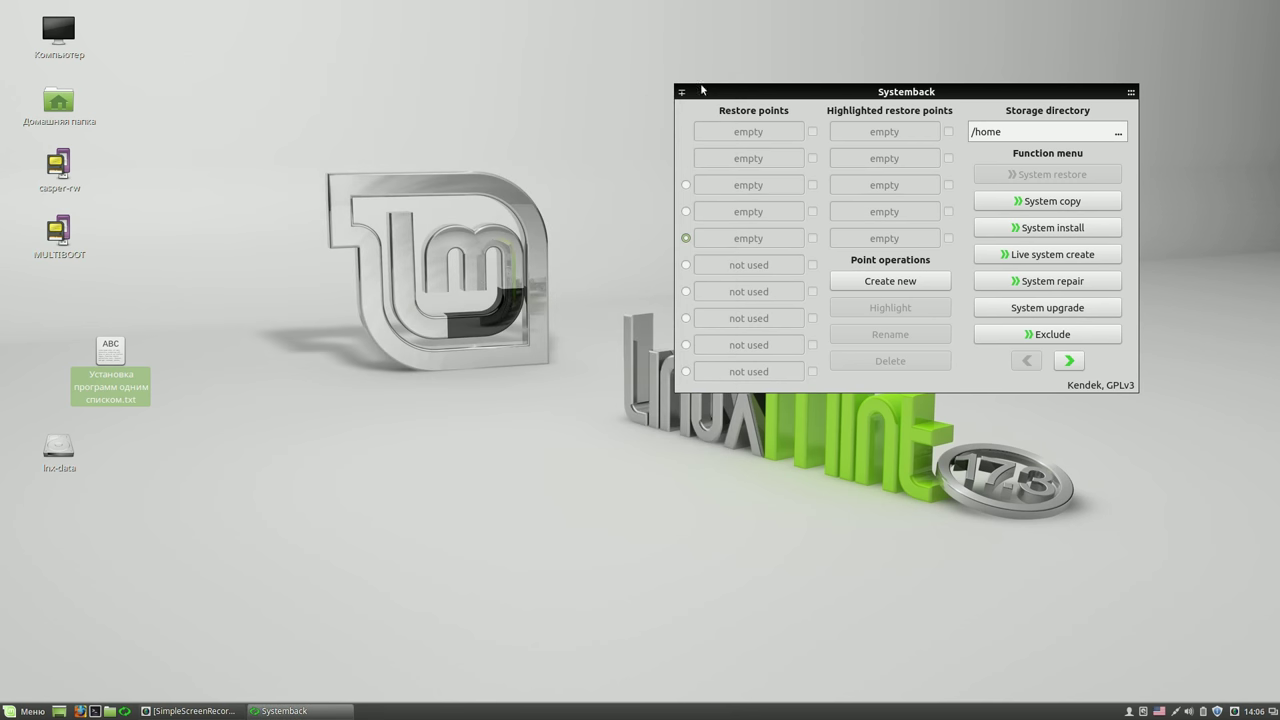
# - Start the file manager as root by running 'sudo nemo' in a new terminal
pyautogui.click(95, 711)
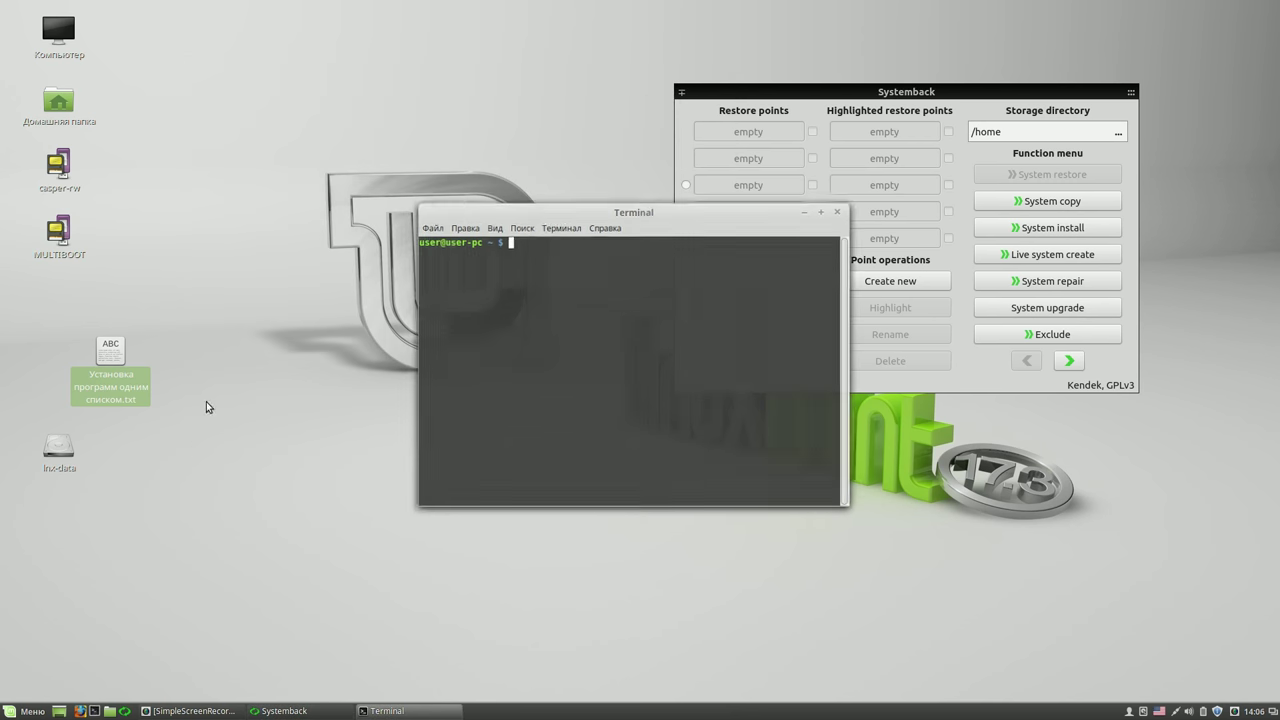
pyautogui.write('sudo ')
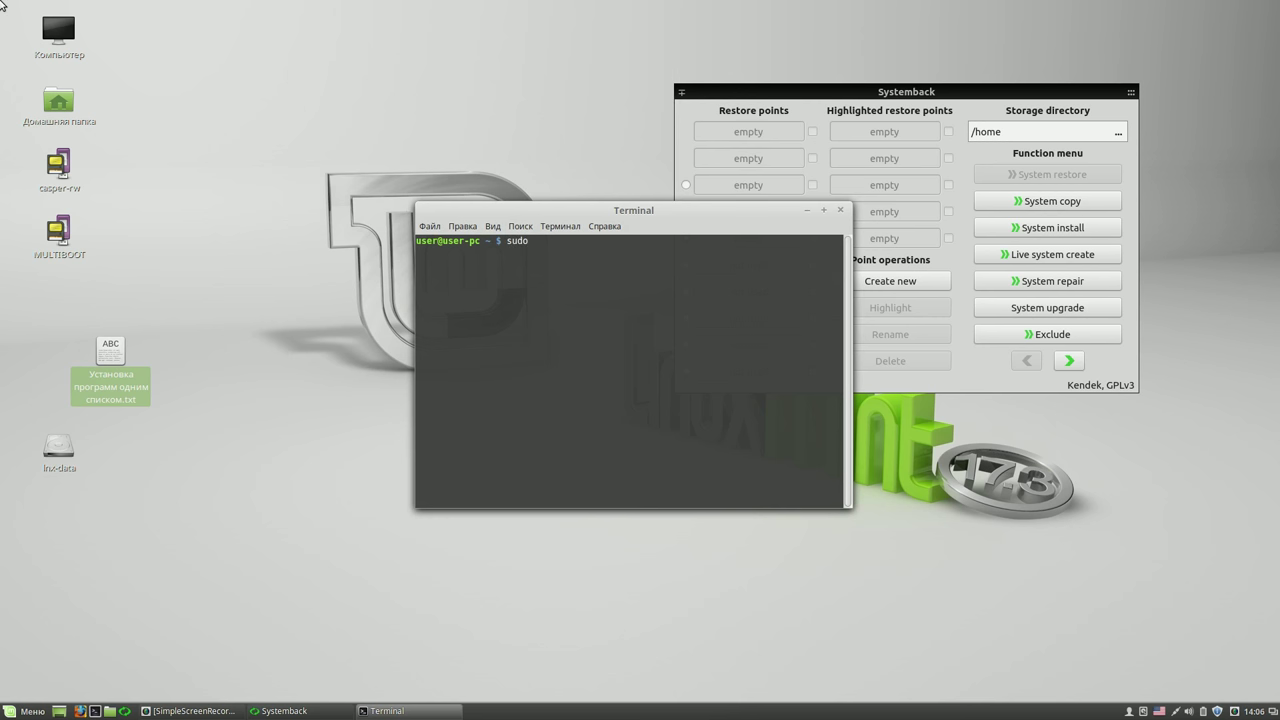
pyautogui.write('nemo')
pyautogui.press('Return')
pyautogui.press('Return')
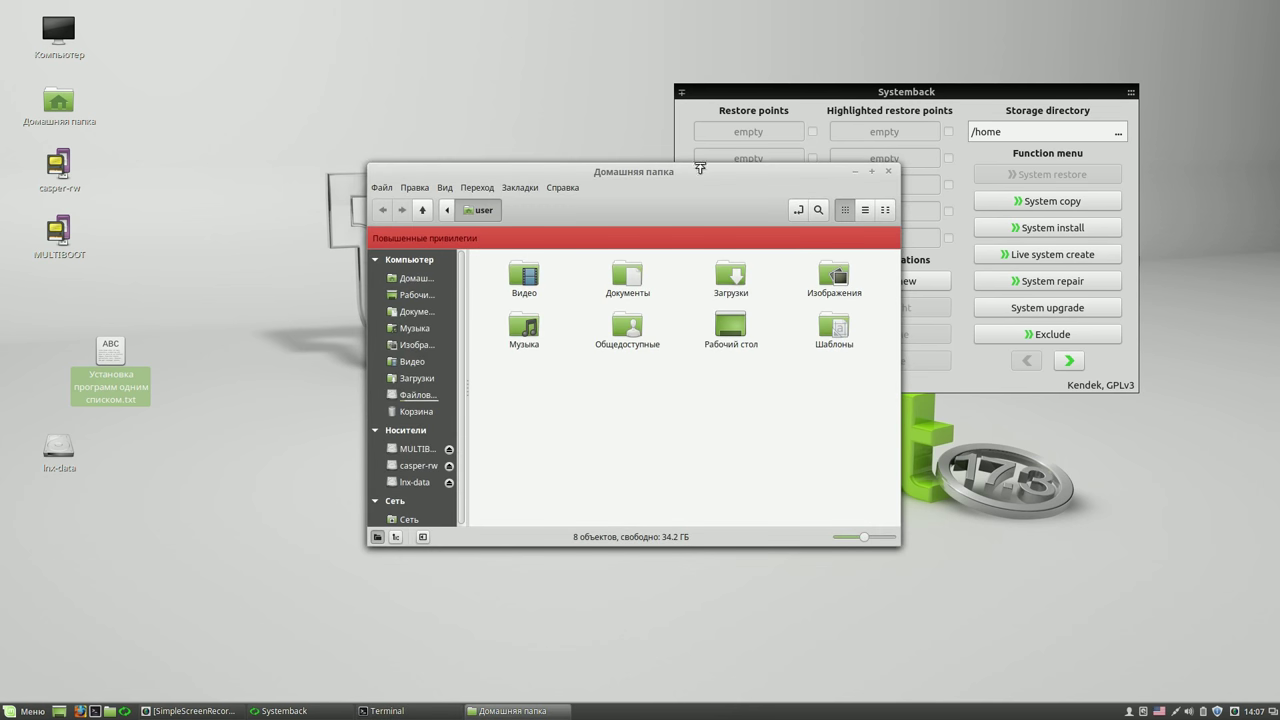
# - Create a folder named 'LMC 17.3 RUS' on the lnx-data drive
pyautogui.moveTo(687, 172); pyautogui.dragTo(477, 56)
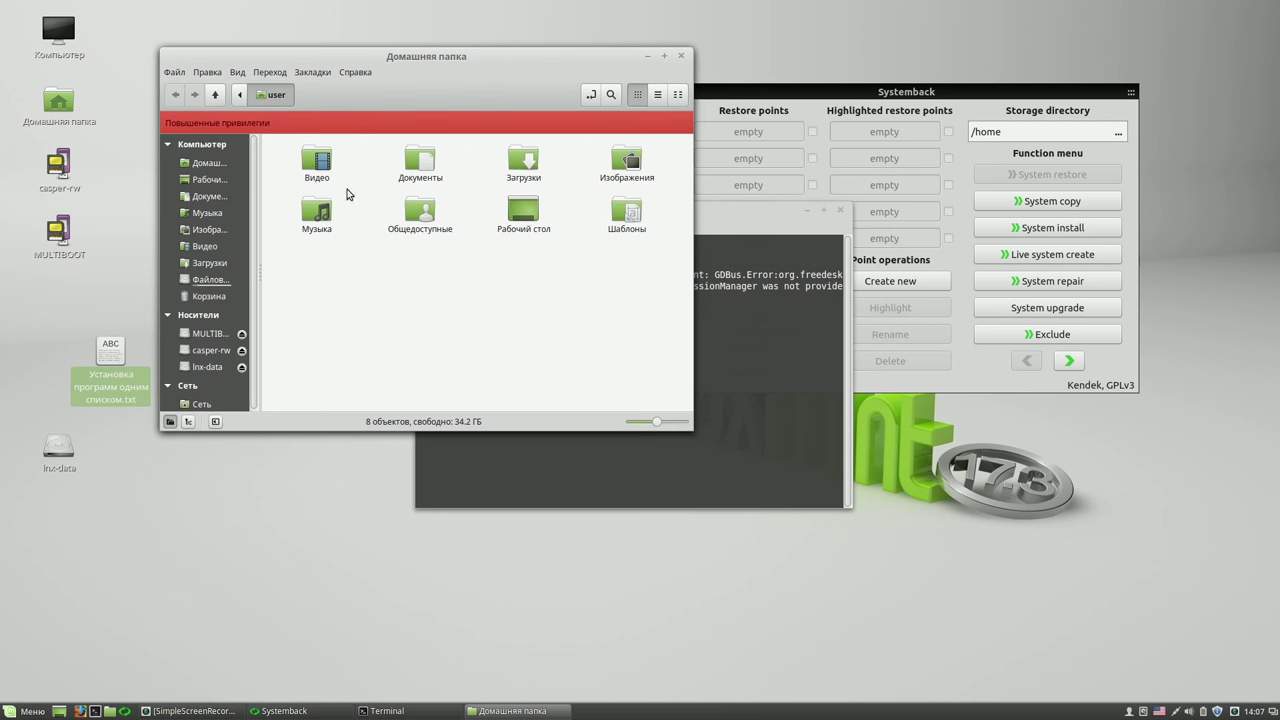
pyautogui.click(214, 367)
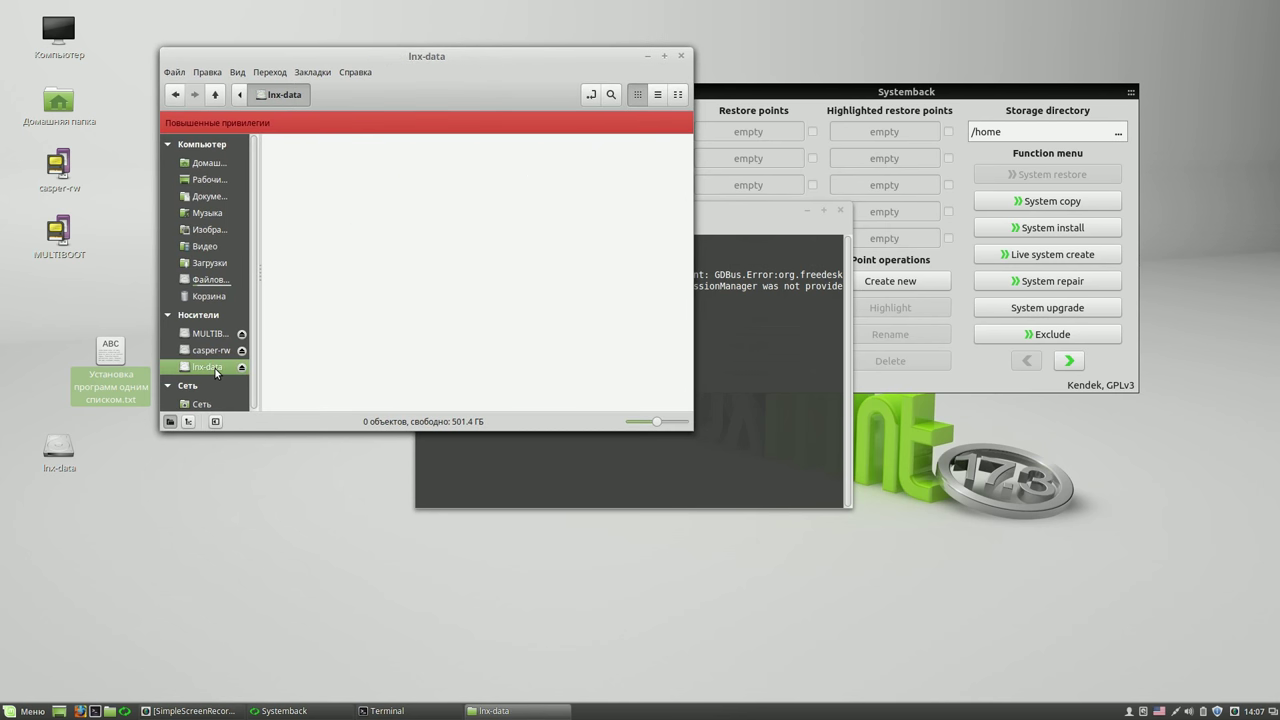
pyautogui.rightClick(378, 176)
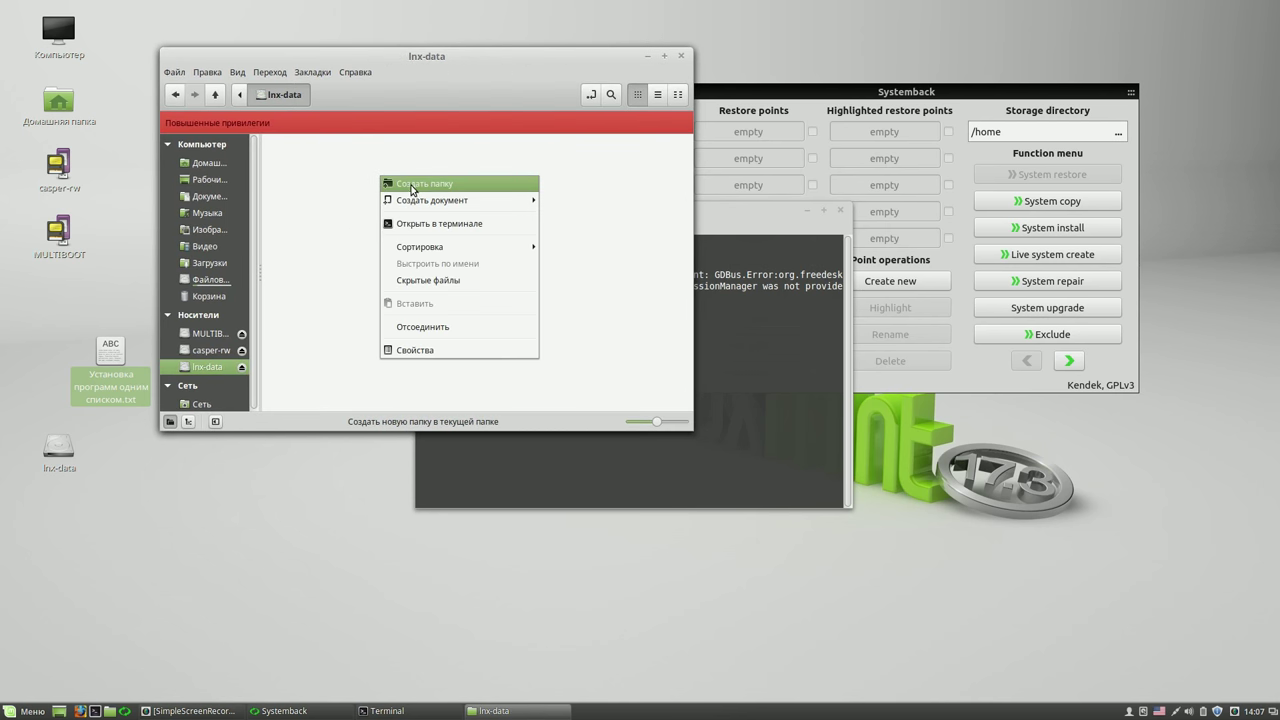
pyautogui.click(412, 186)
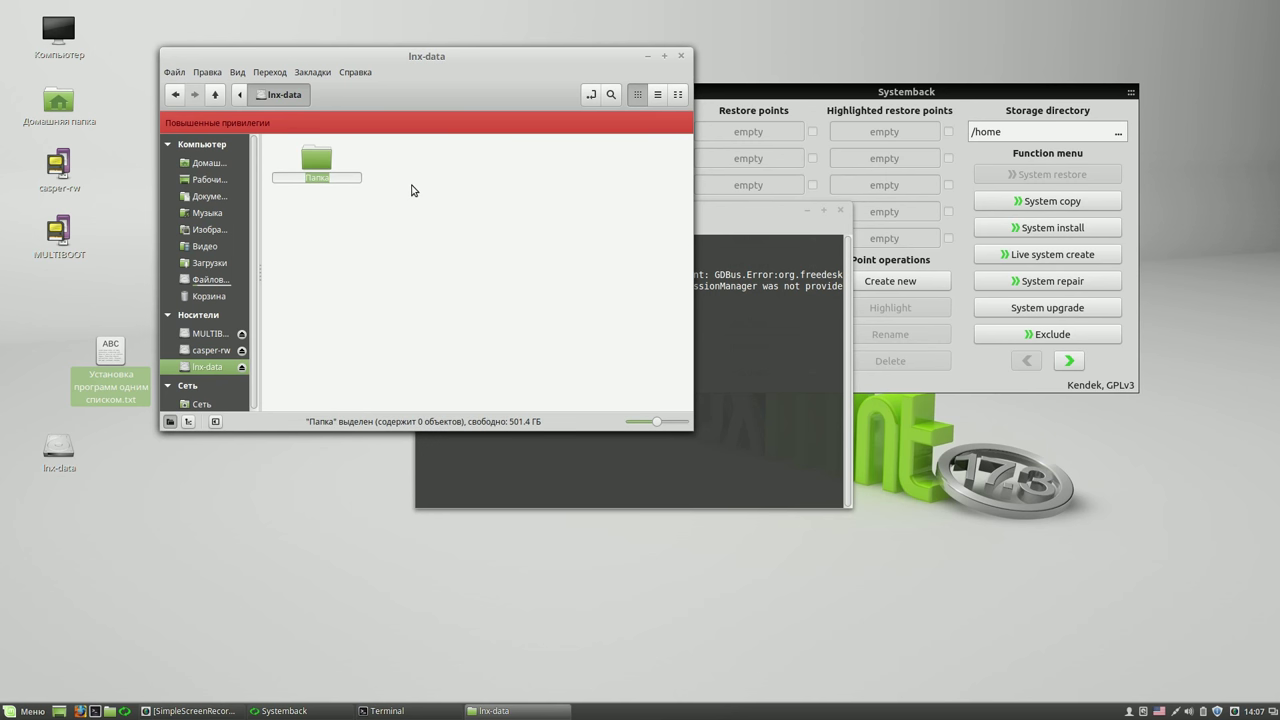
pyautogui.write('LMC 17.3 RUS')
pyautogui.press('Return')
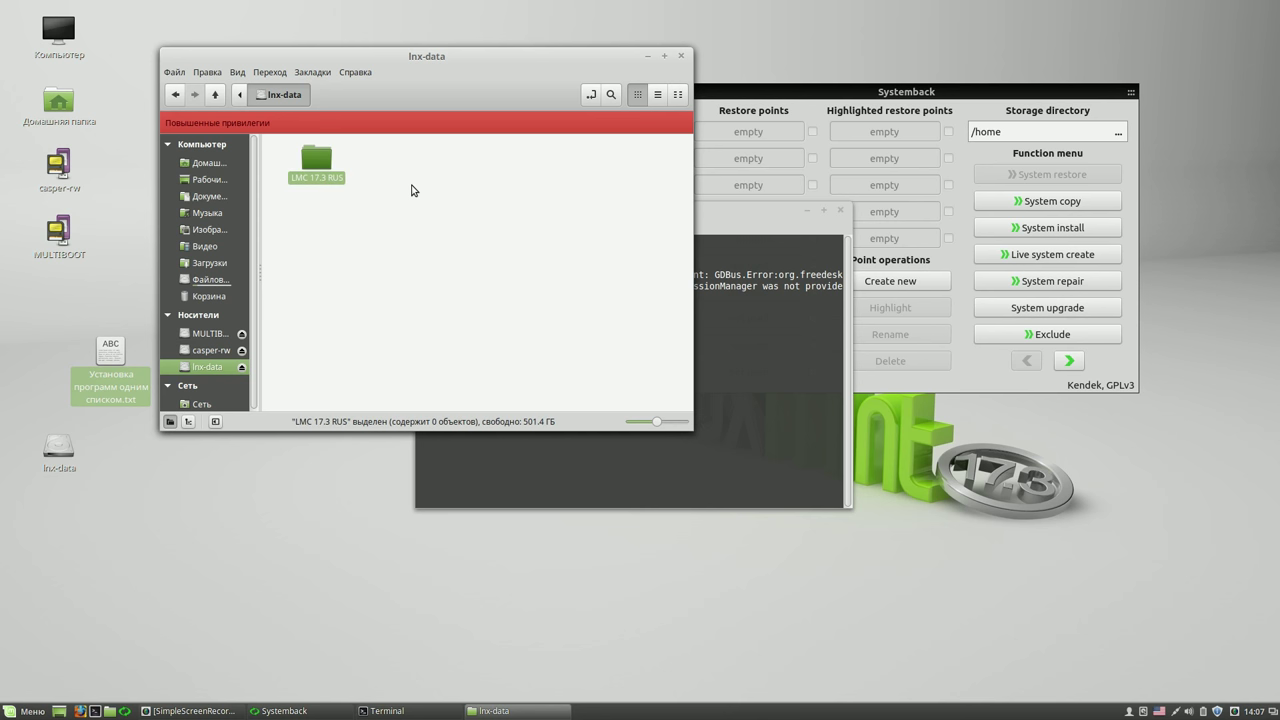
# - Inside LMC 17.3 RUS, create subfolders 00 and 01
pyautogui.doubleClick(320, 161)
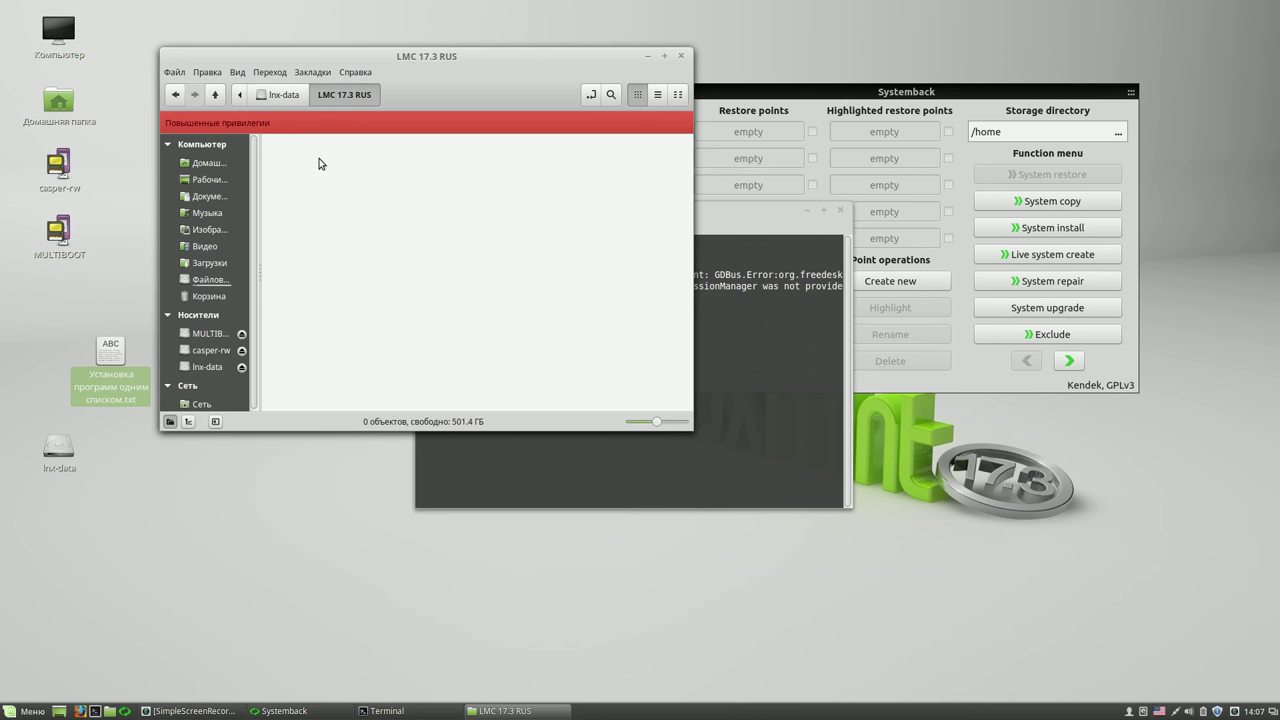
pyautogui.rightClick(331, 181)
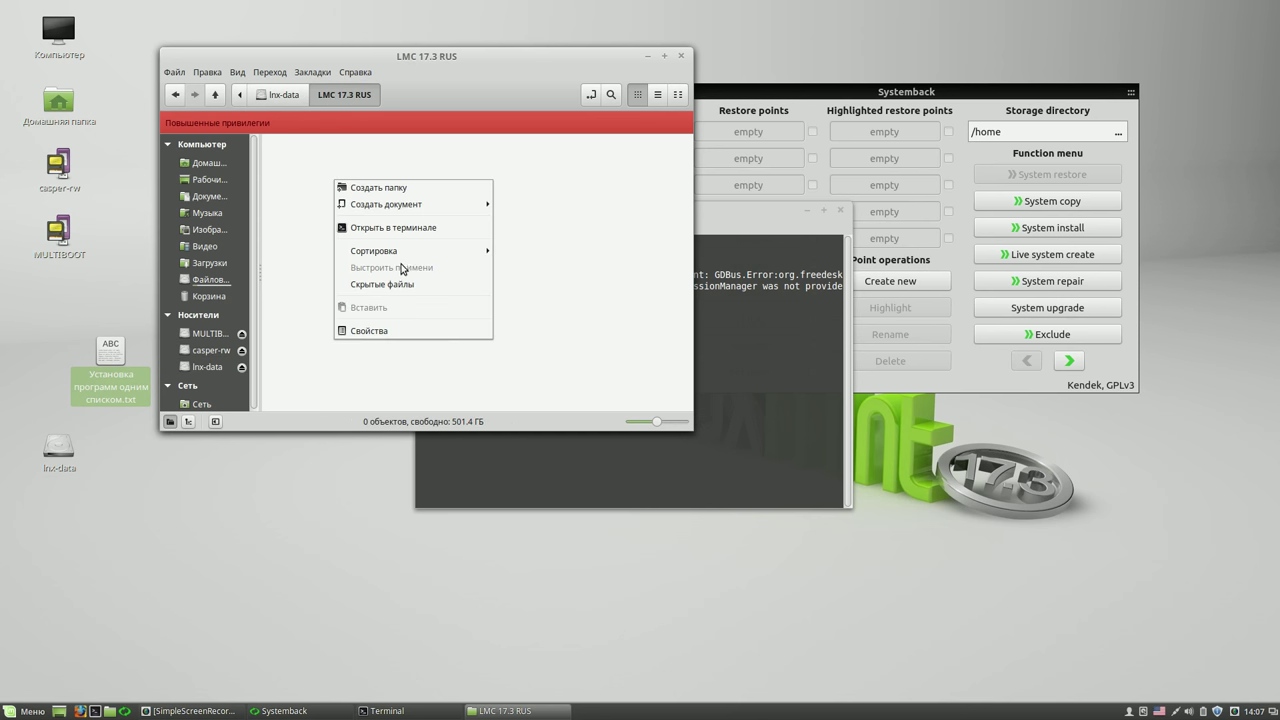
pyautogui.click(423, 189)
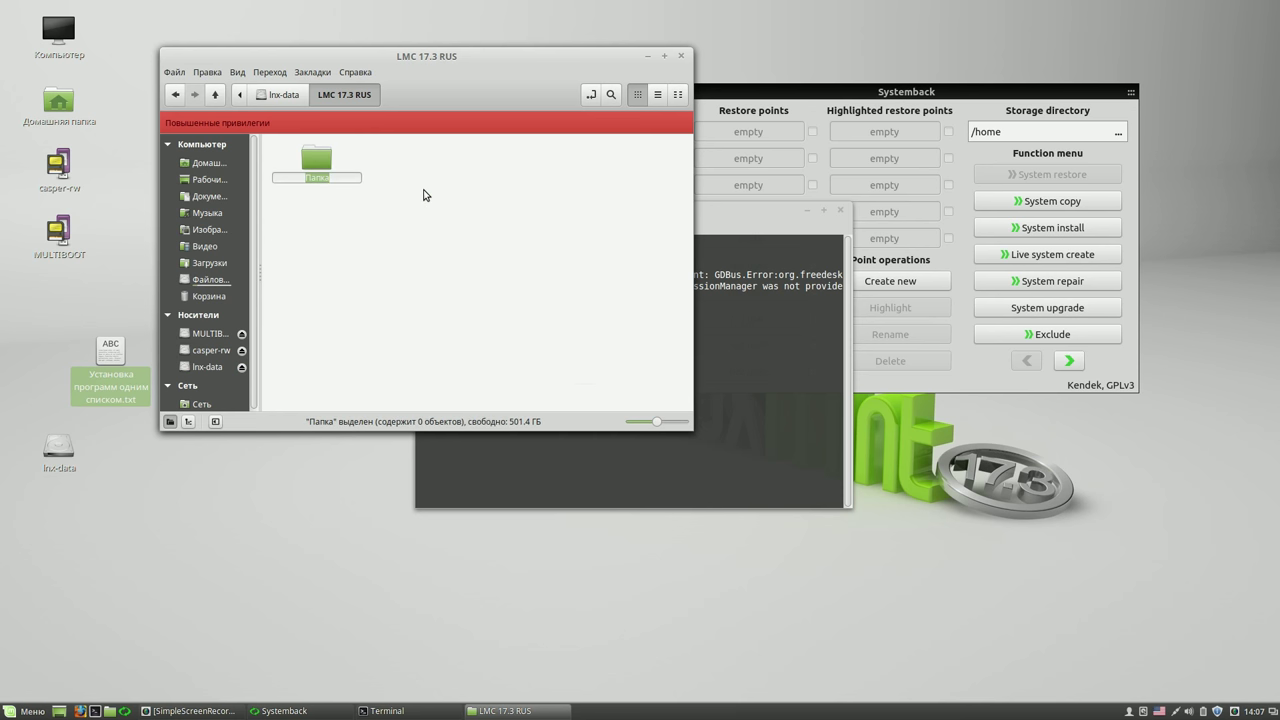
pyautogui.write('00')
pyautogui.click(422, 195)
pyautogui.rightClick(421, 196)
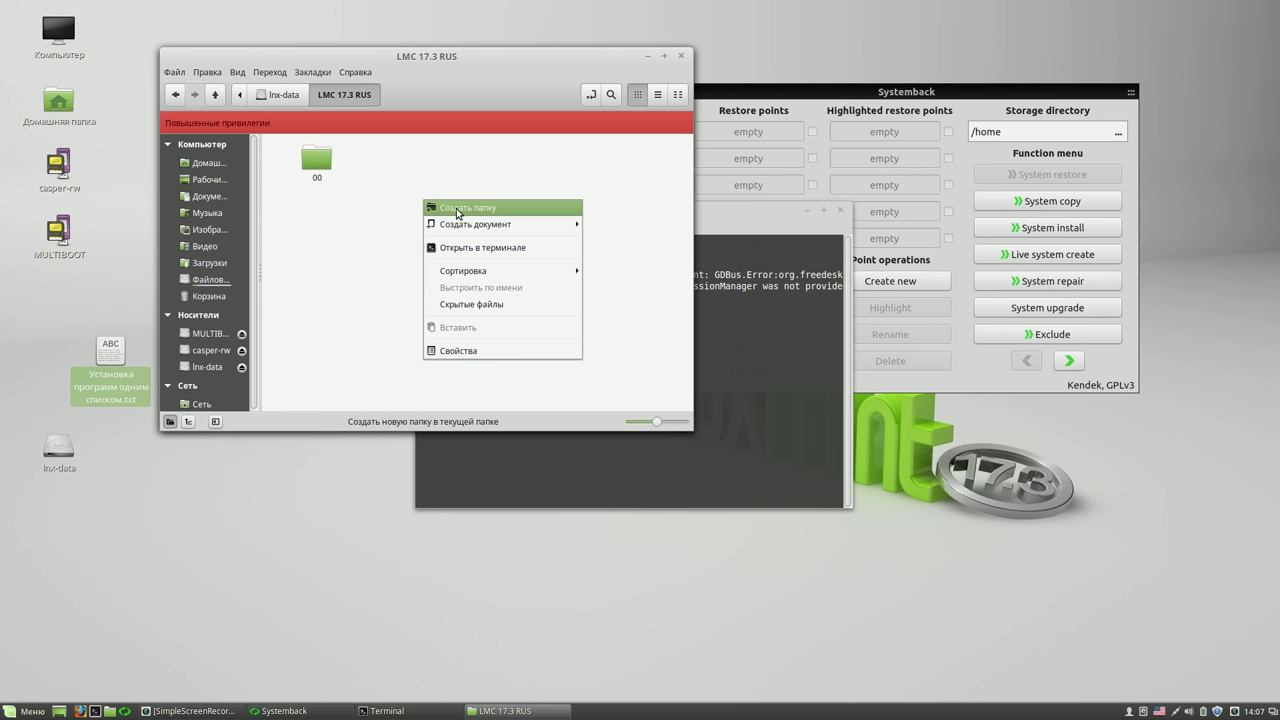
pyautogui.click(457, 208)
pyautogui.write('01')
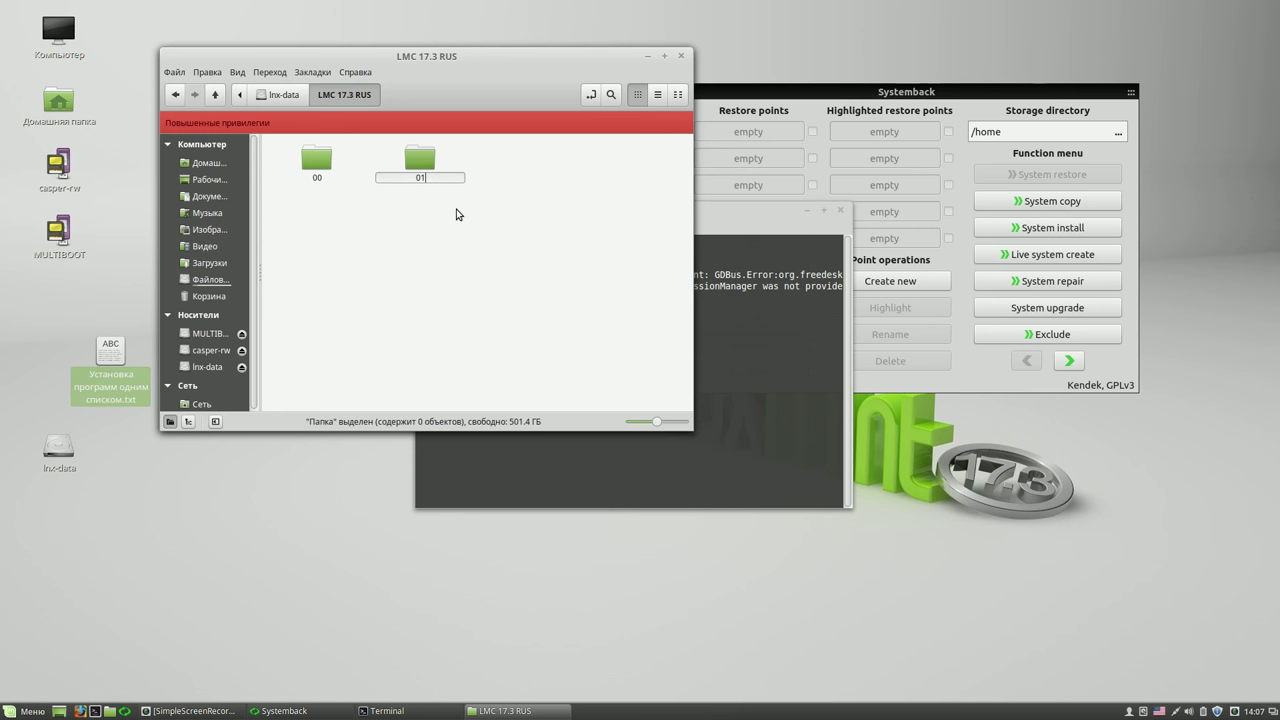
pyautogui.press('Return')
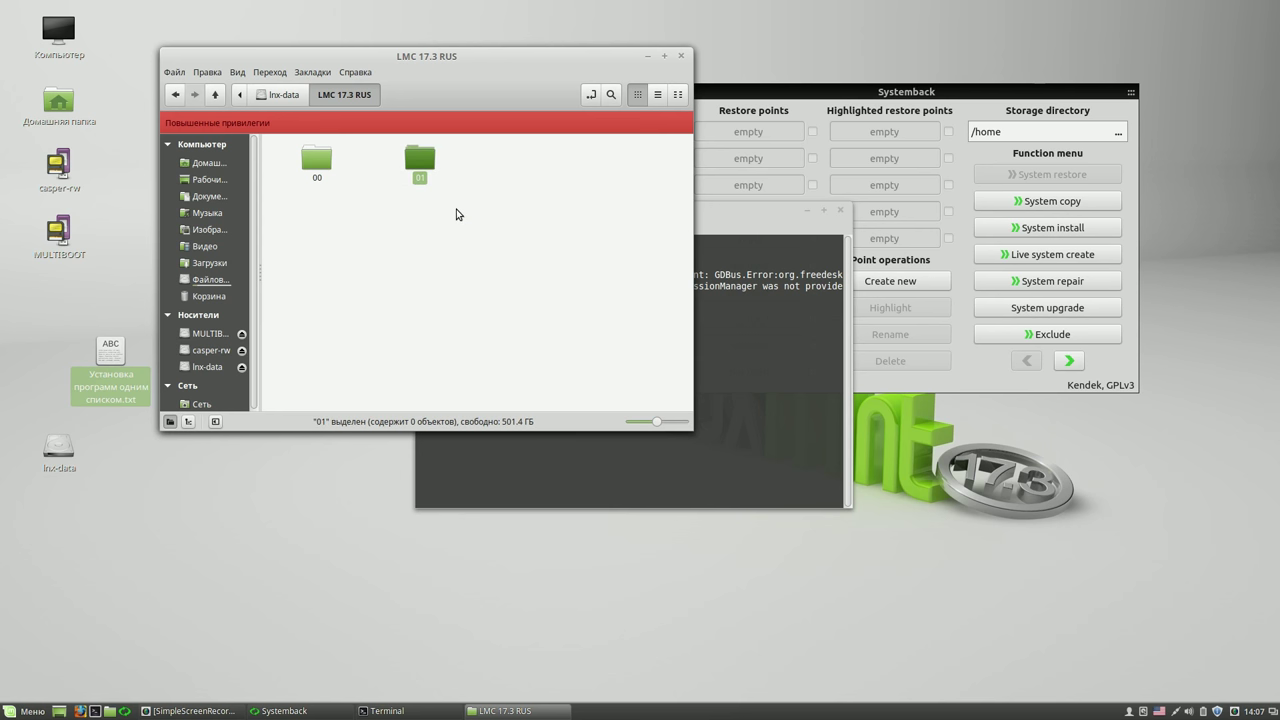
# - Create subfolders 02 and 03, then close the root file manager
pyautogui.rightClick(458, 213)
pyautogui.click(484, 221)
pyautogui.write('02')
pyautogui.press('Return')
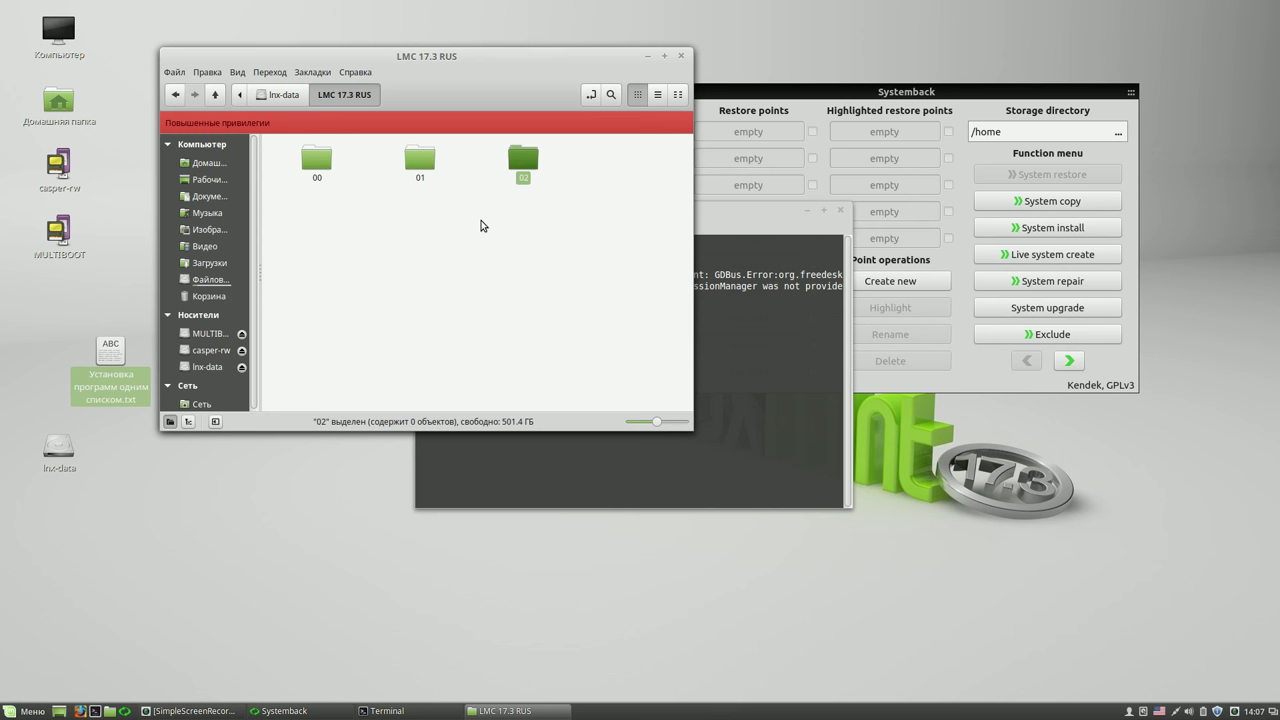
pyautogui.rightClick(483, 223)
pyautogui.click(494, 230)
pyautogui.write('03')
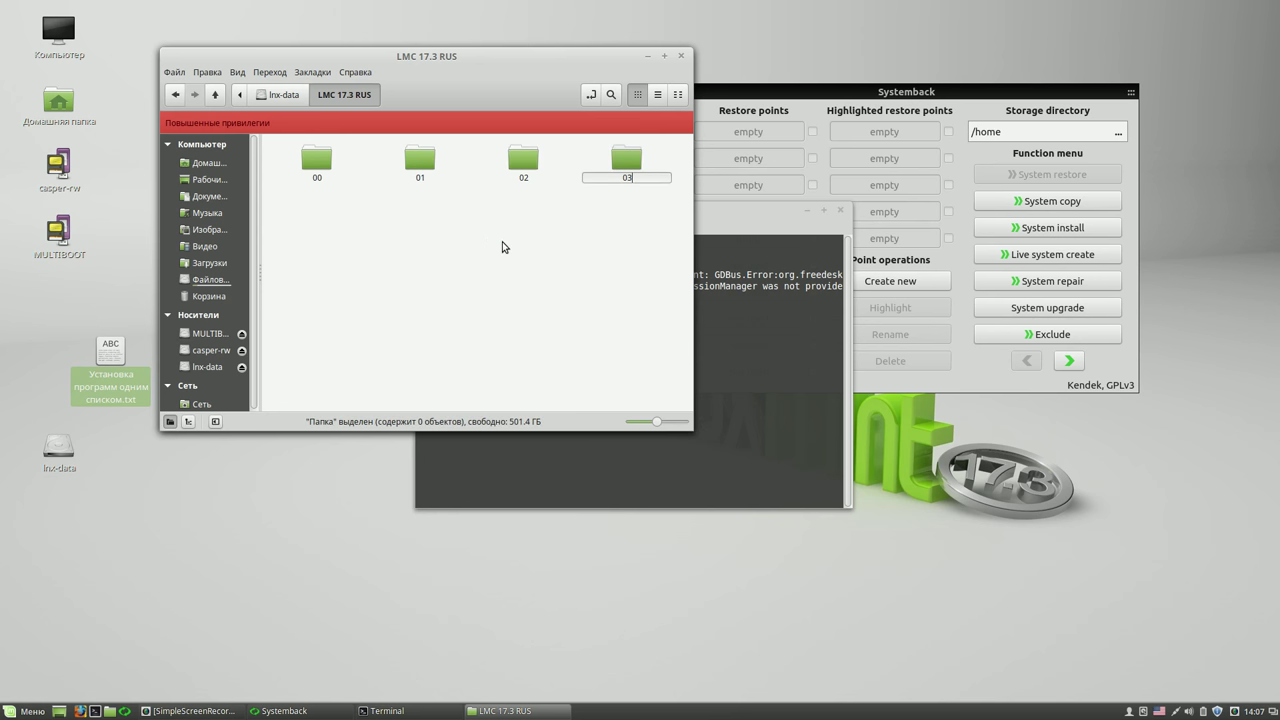
pyautogui.press('Return')
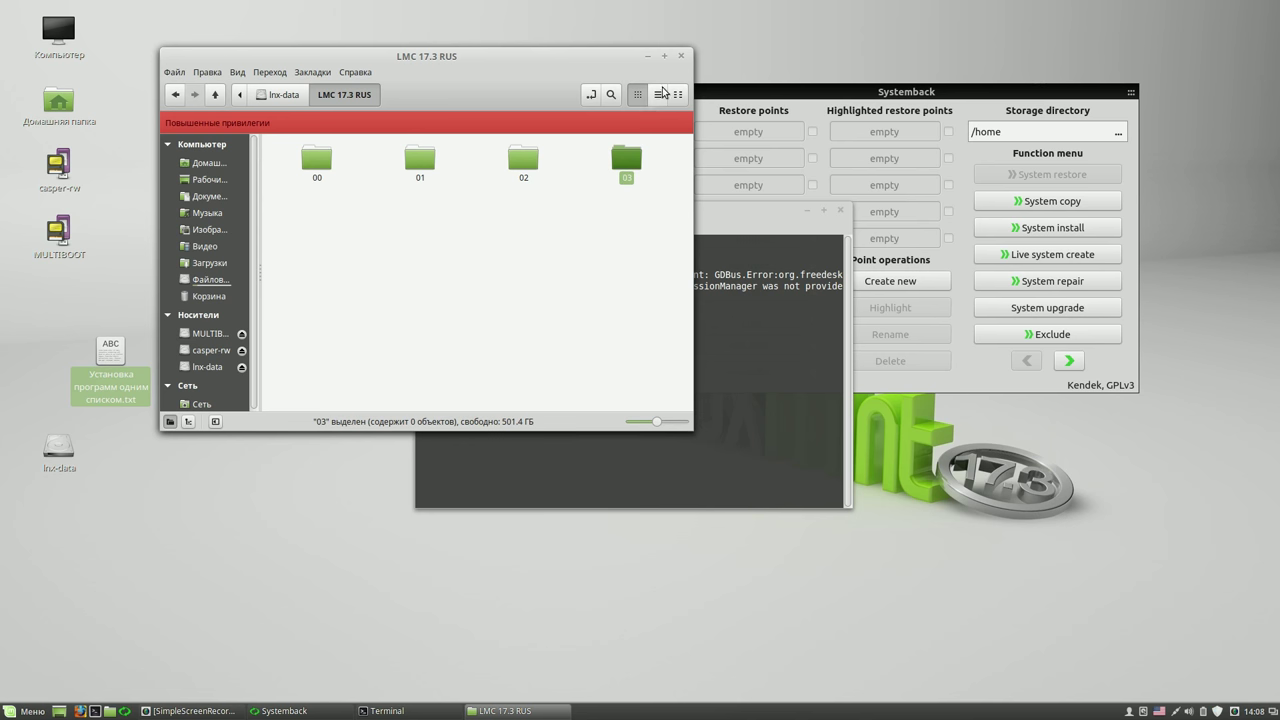
pyautogui.click(683, 57)
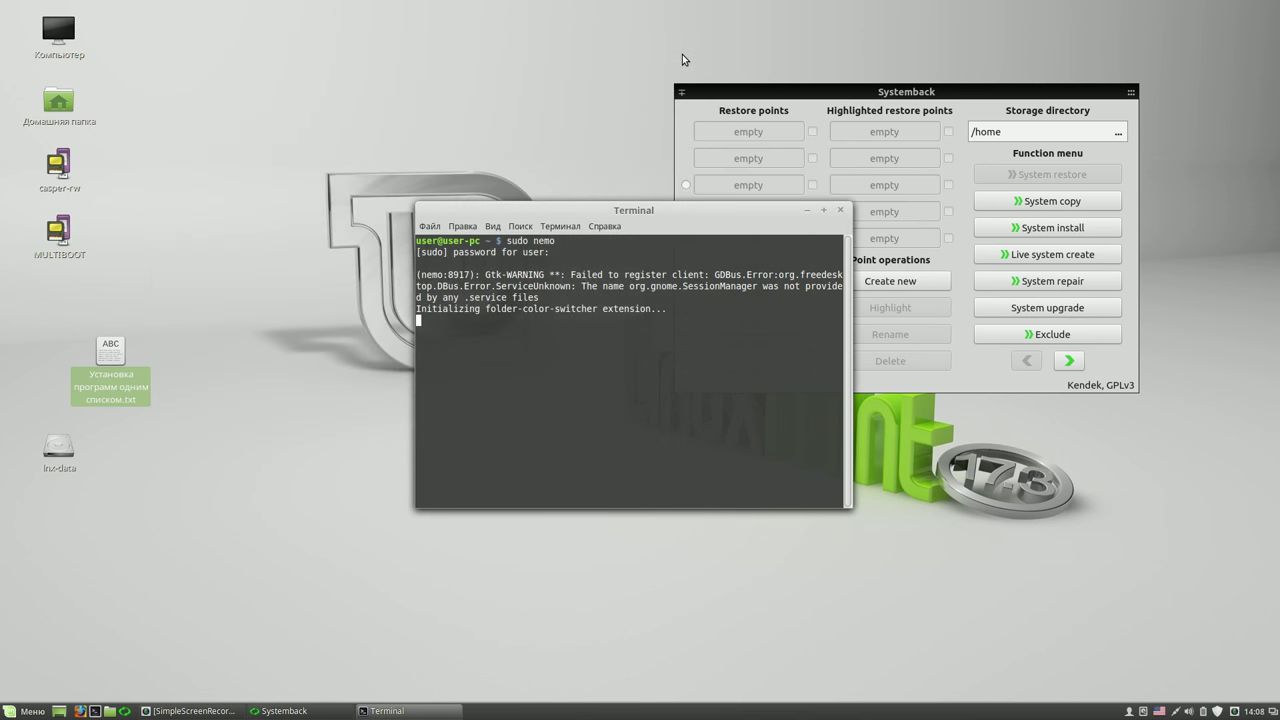
# - Close the terminal despite its running process, then change Systemback's storage directory
pyautogui.click(840, 212)
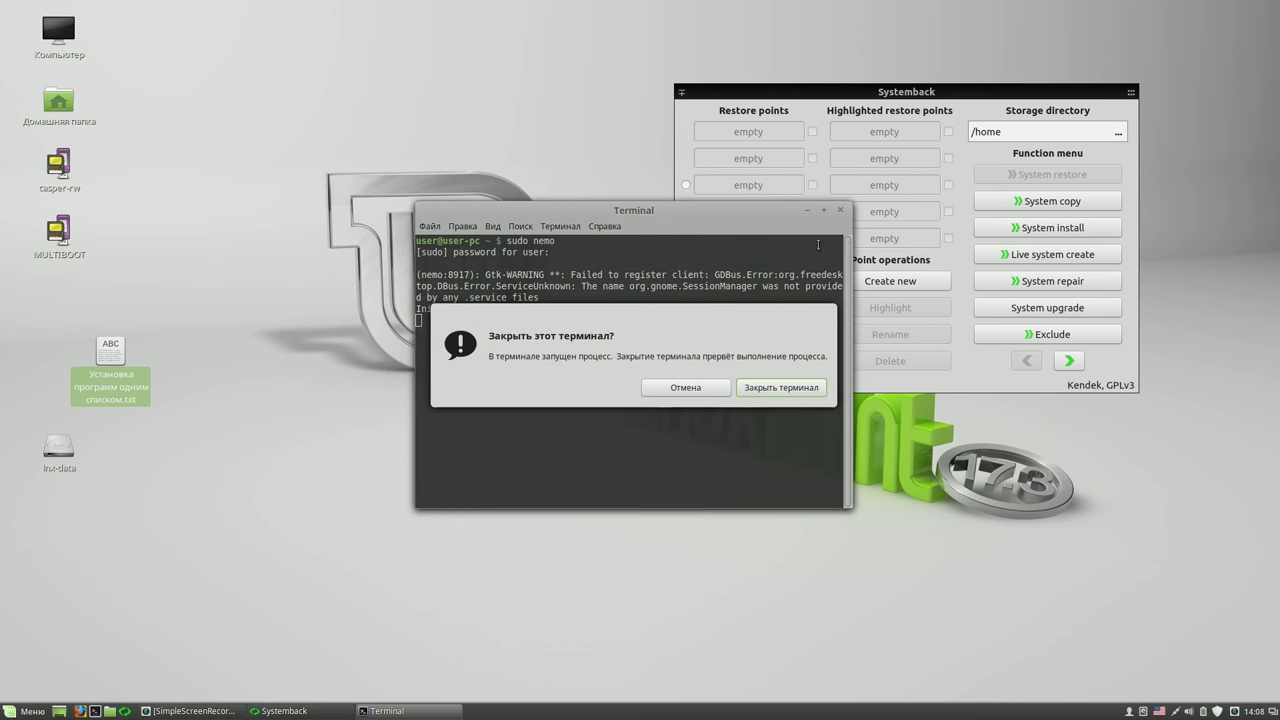
pyautogui.click(786, 386)
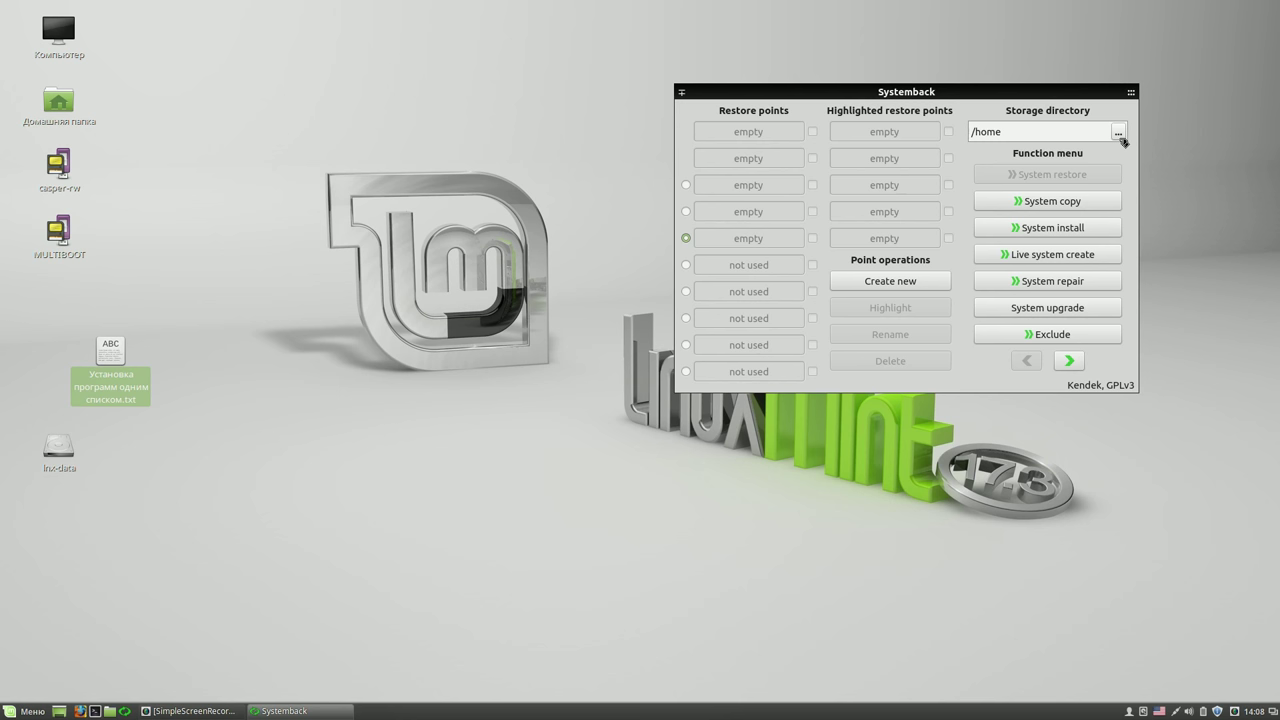
pyautogui.click(1119, 135)
# - Set the restore point storage directory to /media/user/lnx-data/LMC 17.3 RUS/00
pyautogui.click(702, 237)
pyautogui.click(715, 250)
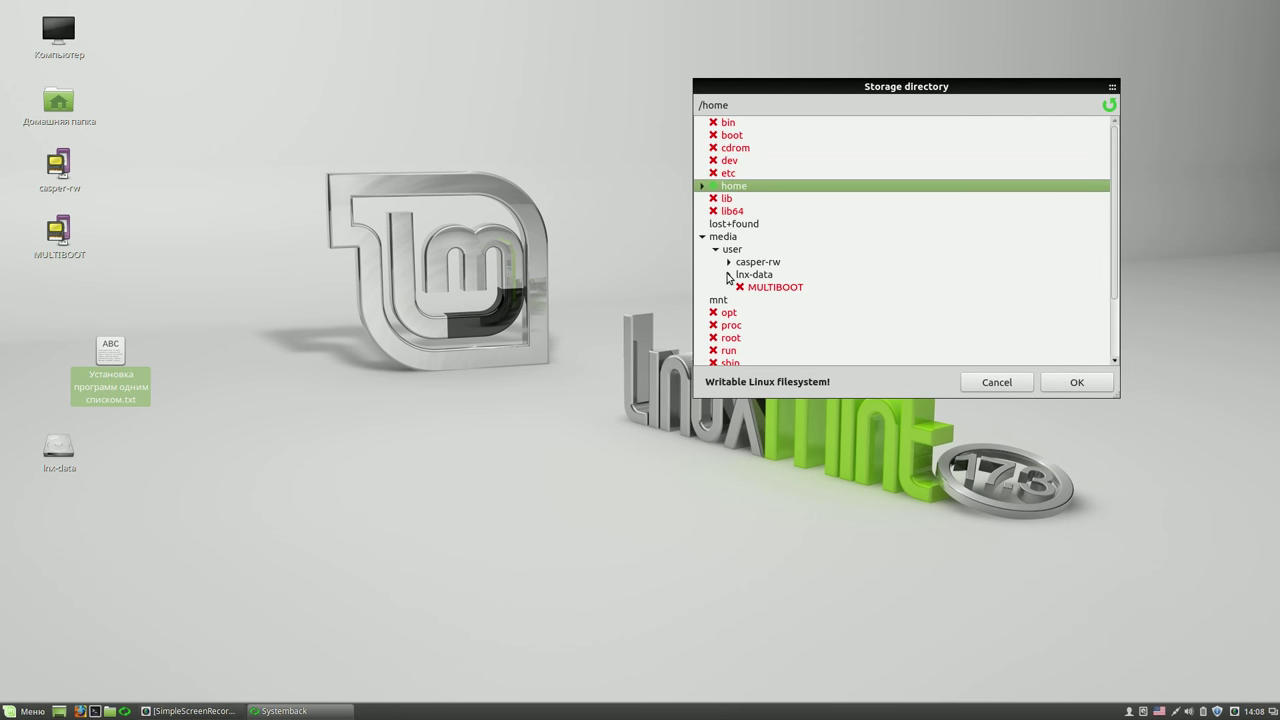
pyautogui.click(728, 275)
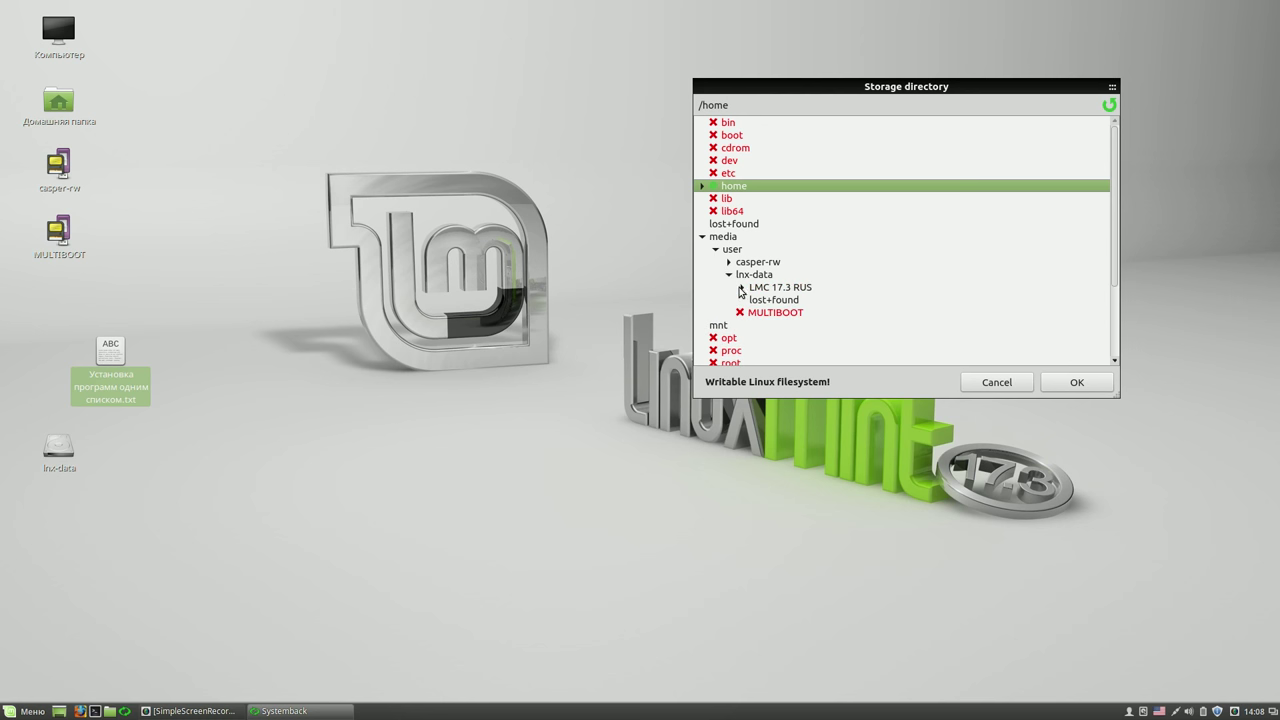
pyautogui.click(741, 288)
pyautogui.click(767, 300)
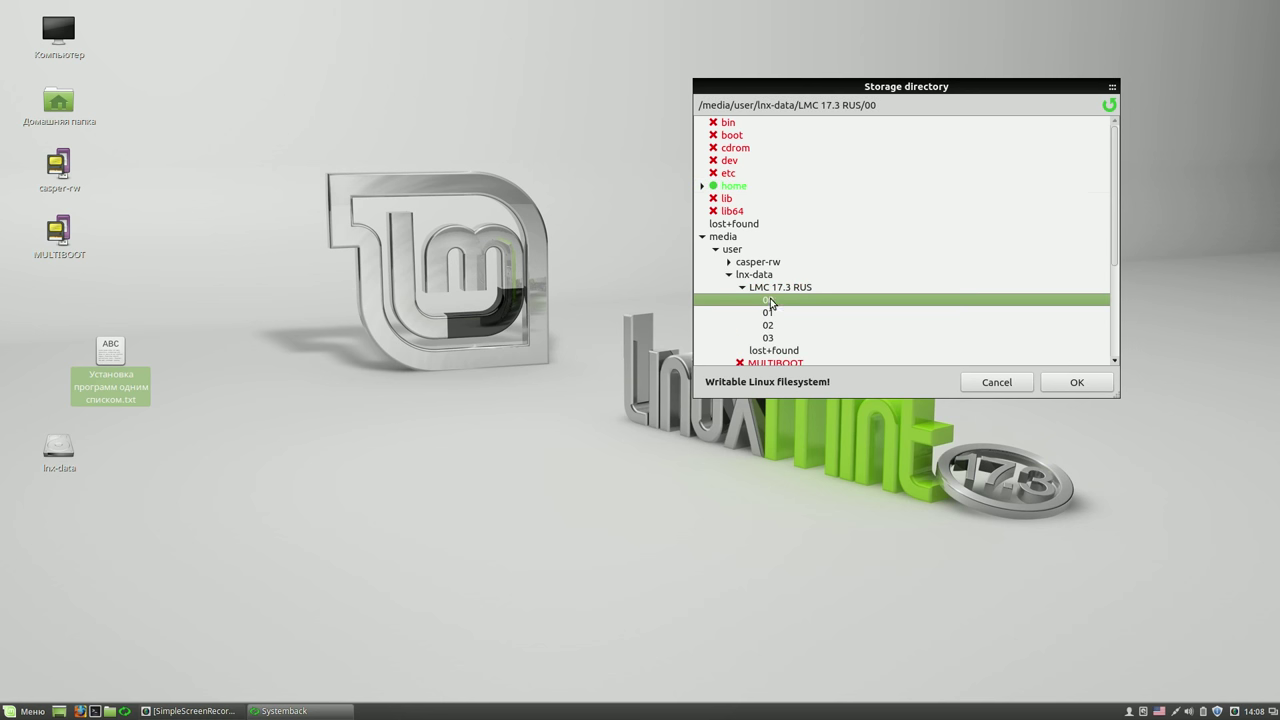
pyautogui.click(1096, 386)
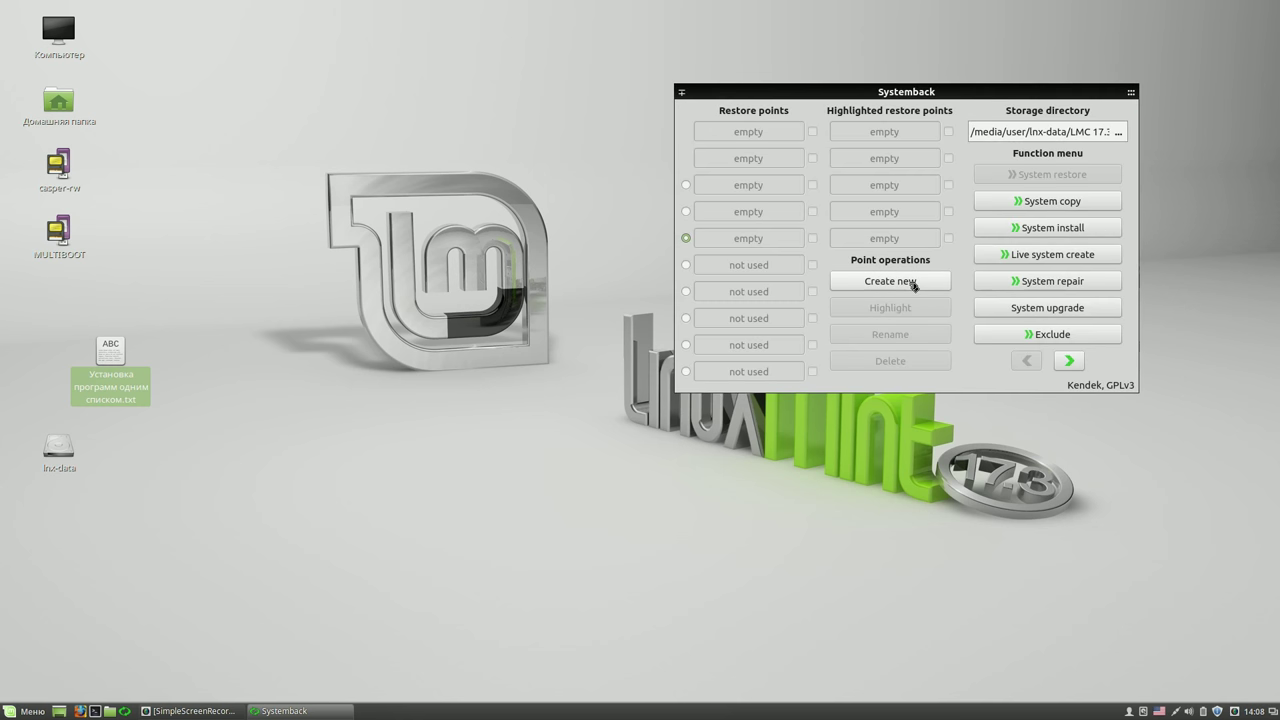
pyautogui.click(912, 283)
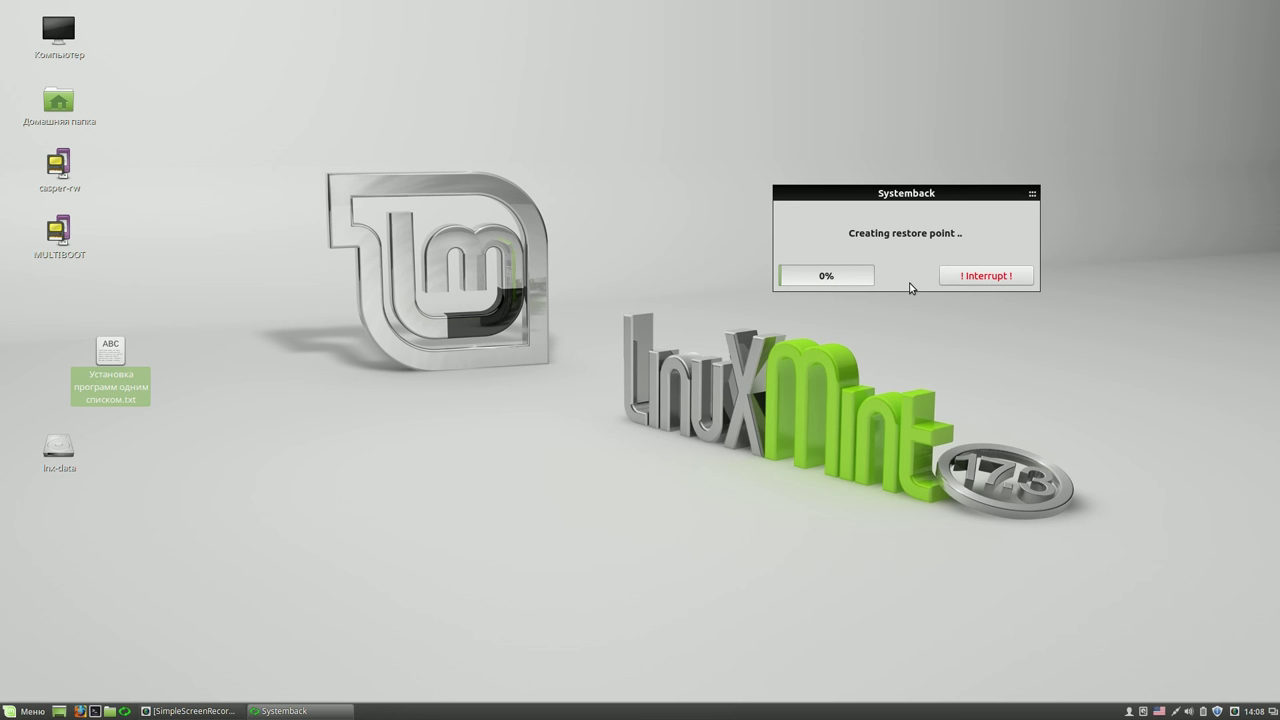
# - Wait for restore point 2016-02-28,14.08.49 to finish and shift the Systemback window left
pyautogui.rightClick(1234, 712)
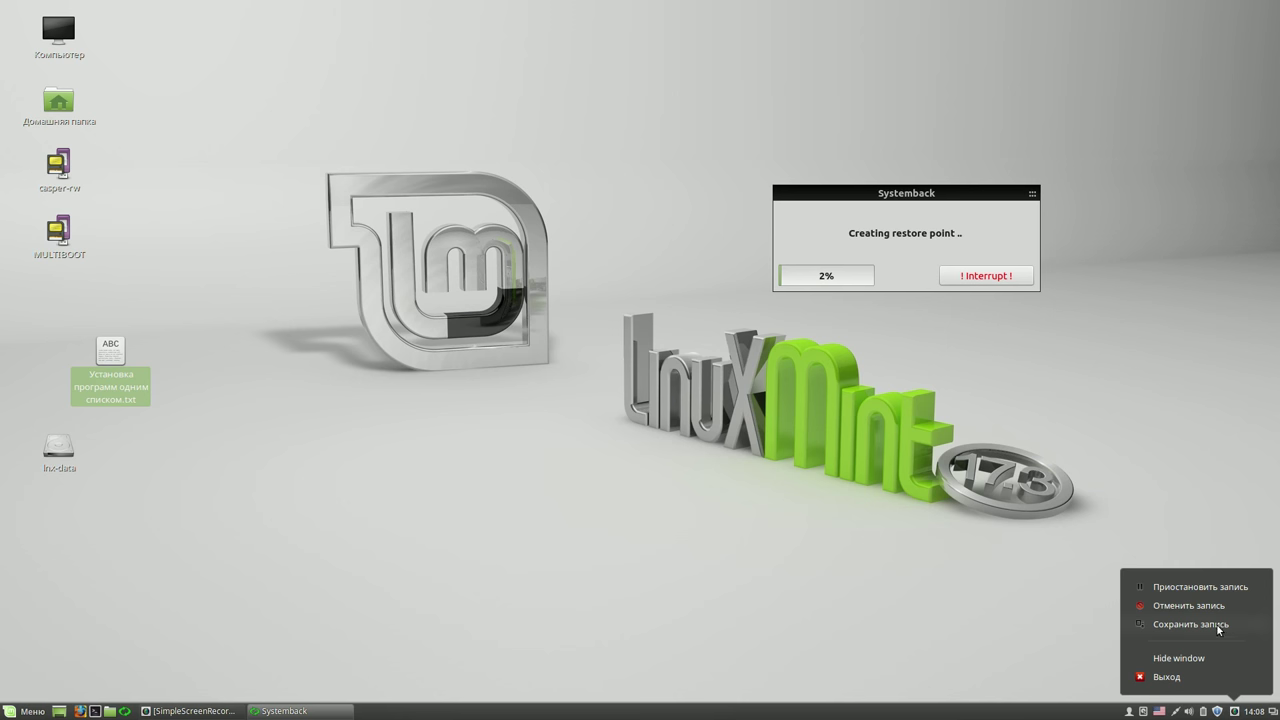
pyautogui.click(1205, 586)
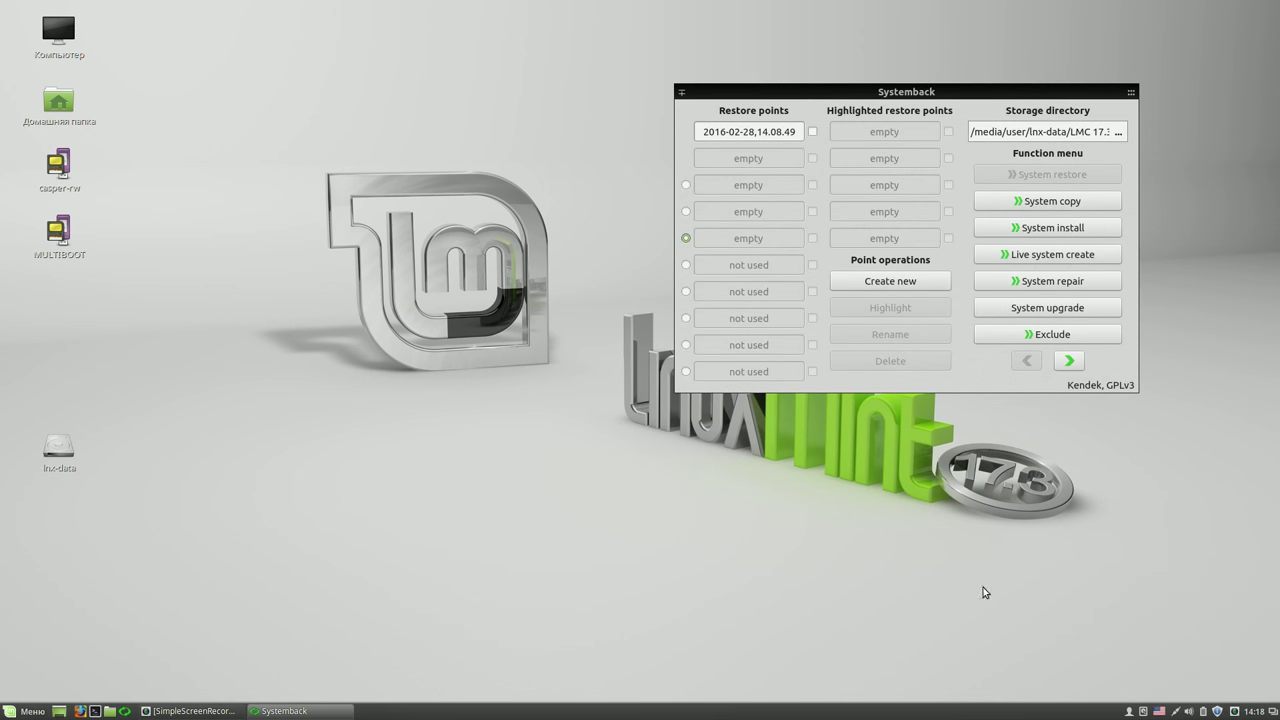
pyautogui.moveTo(935, 97); pyautogui.dragTo(773, 88)
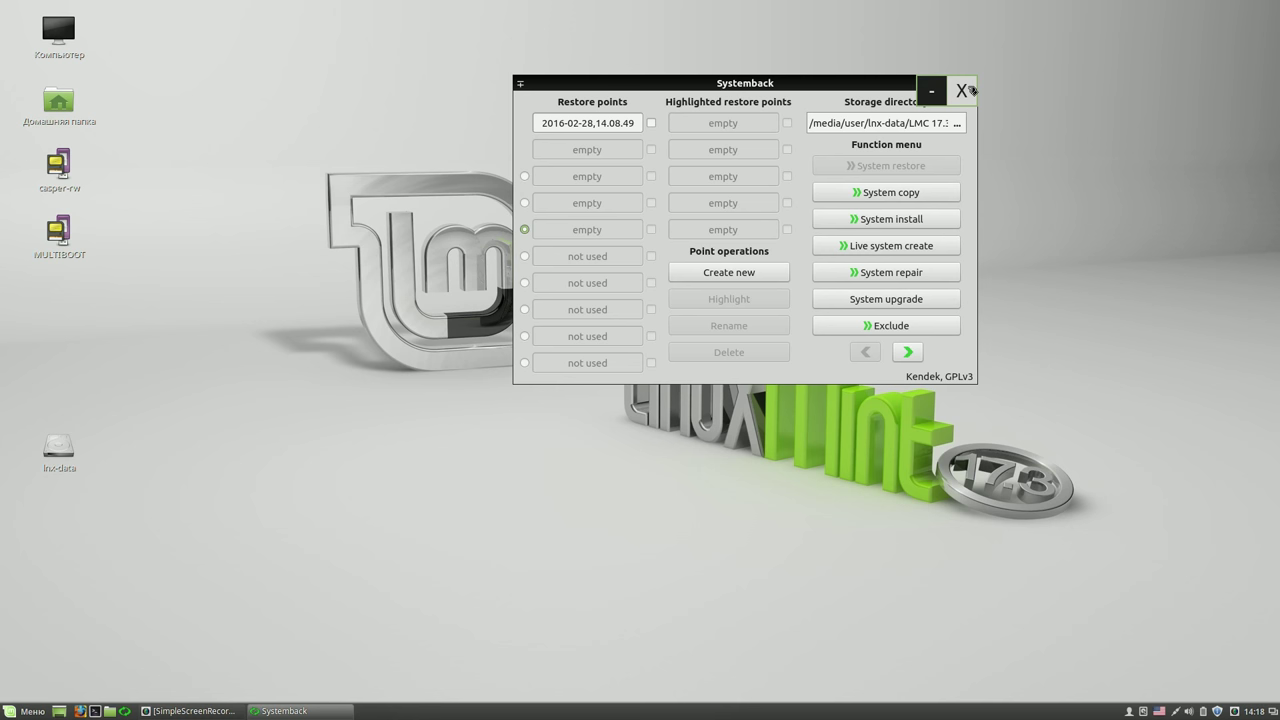
# - Close Systemback and open the LMC 17.3 RUS folder on the lnx-data drive
pyautogui.click(962, 90)
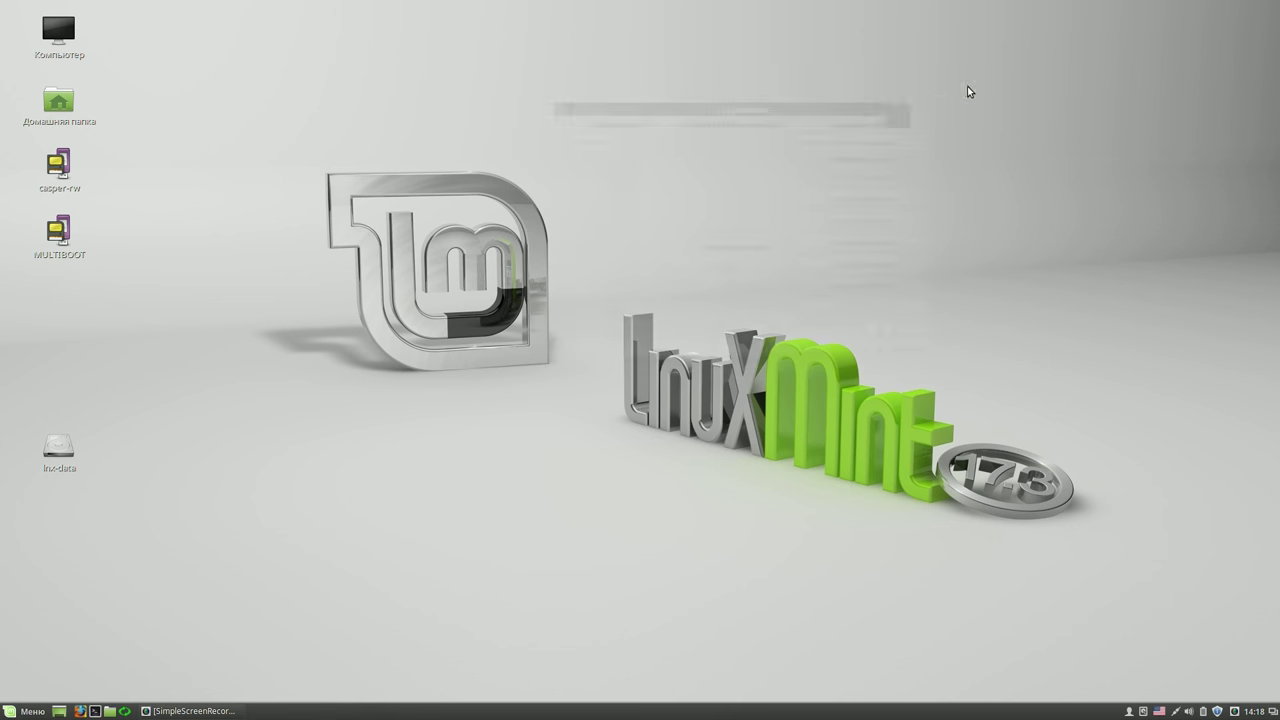
pyautogui.doubleClick(62, 449)
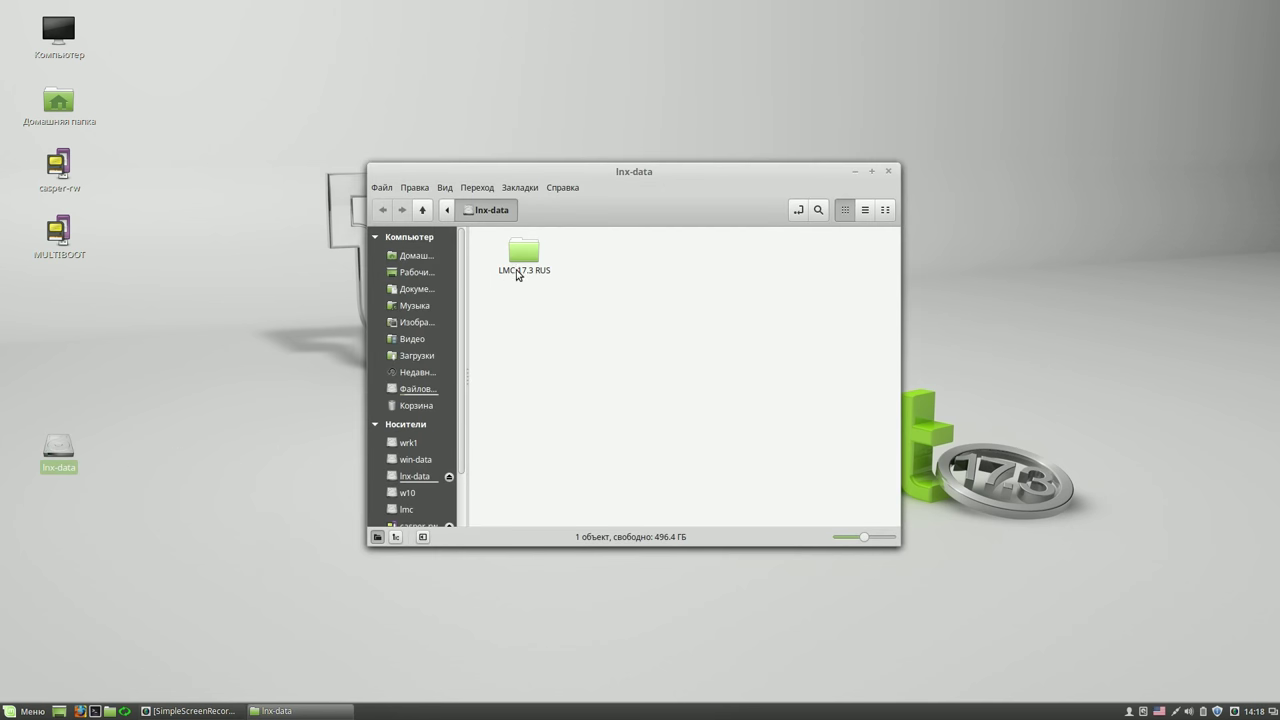
pyautogui.doubleClick(528, 258)
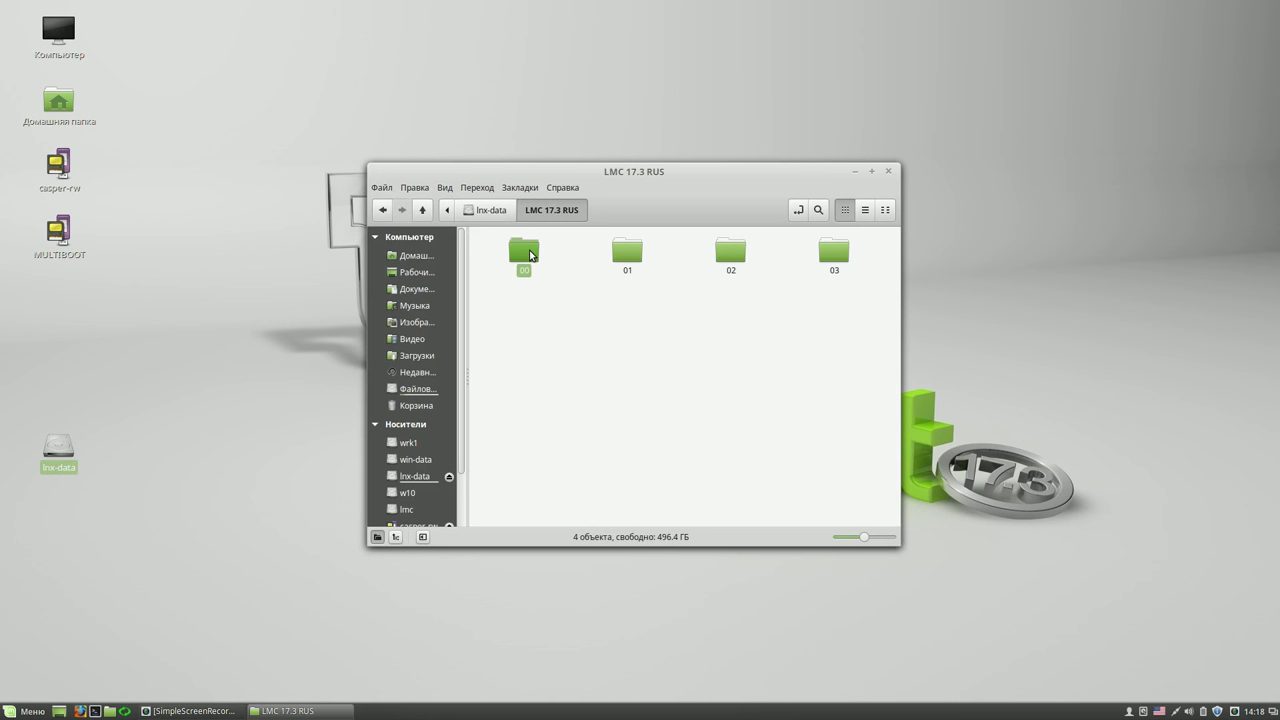
# - Check in Properties that folder 00 totals about 4.6 GB, then close the folder window
pyautogui.rightClick(529, 254)
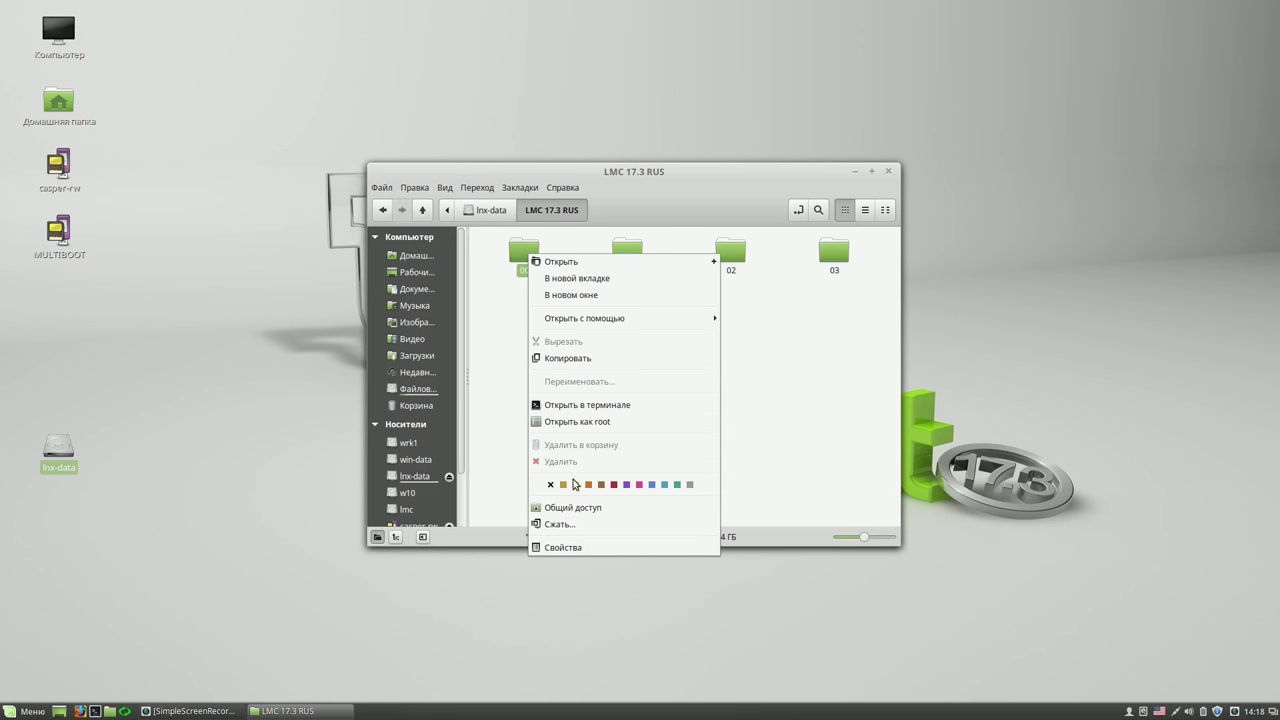
pyautogui.click(572, 547)
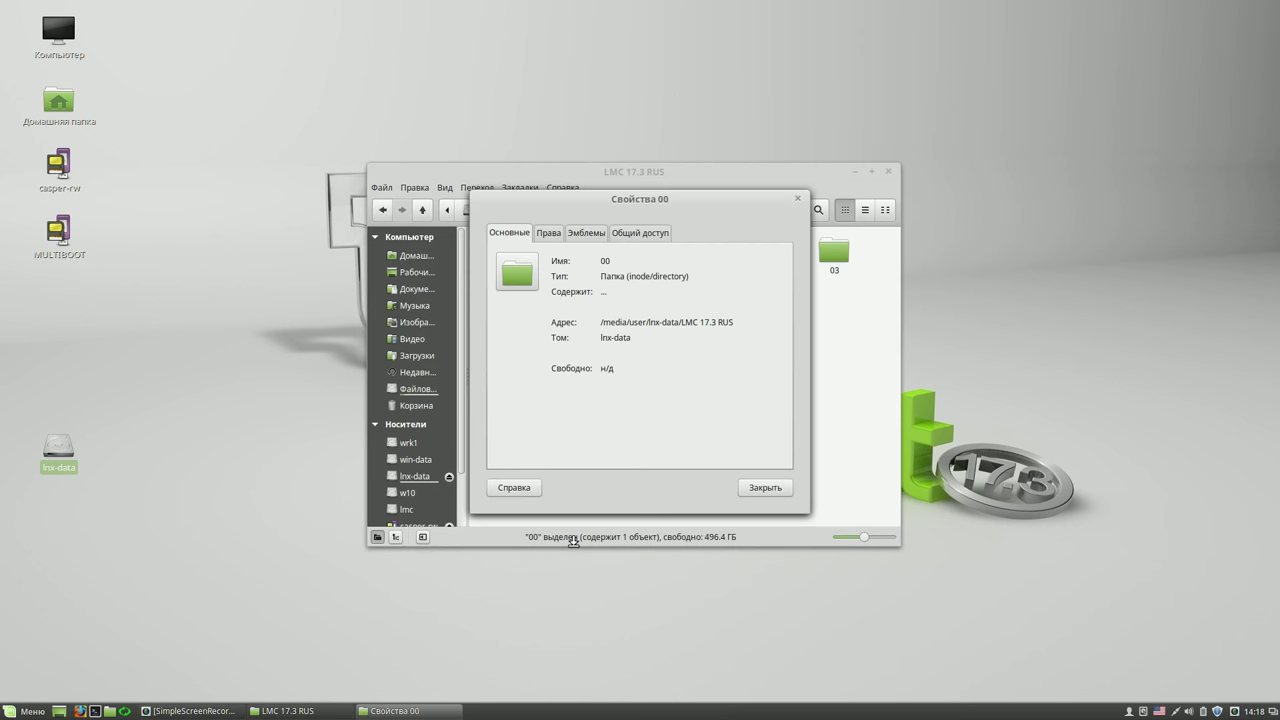
pyautogui.rightClick(1235, 711)
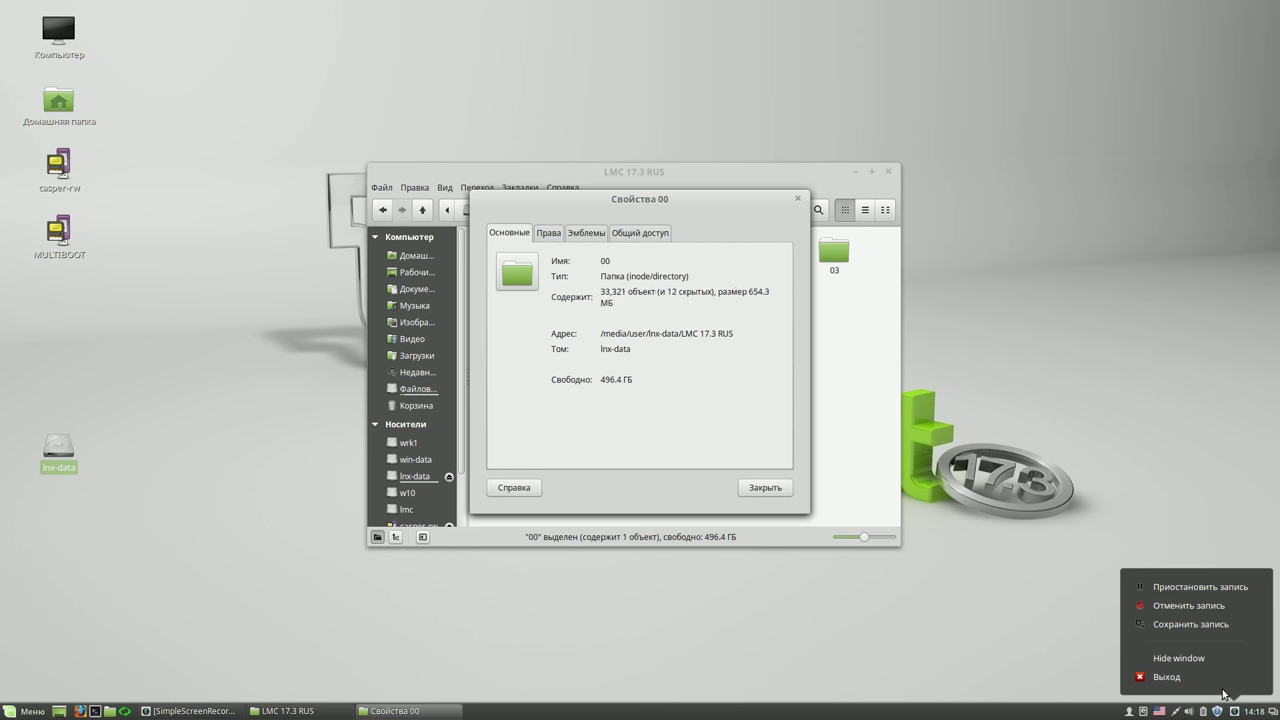
pyautogui.click(1190, 588)
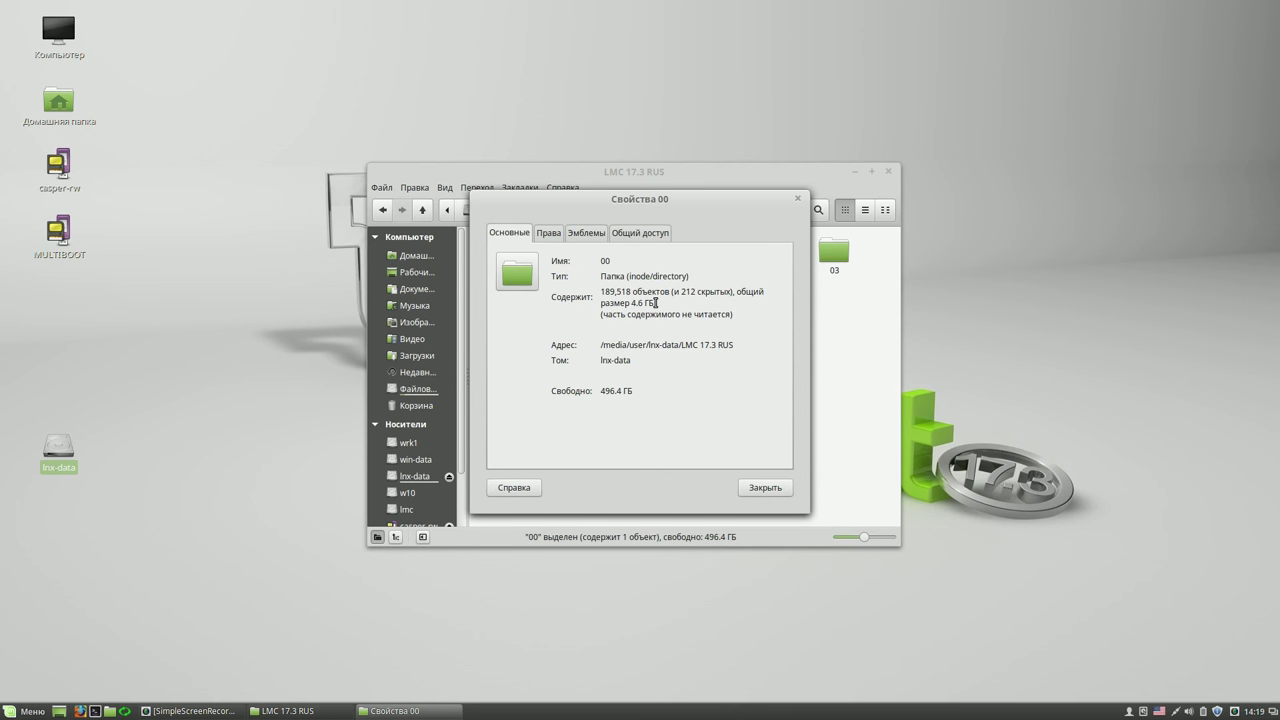
pyautogui.moveTo(656, 303); pyautogui.dragTo(625, 303)
pyautogui.click(781, 489)
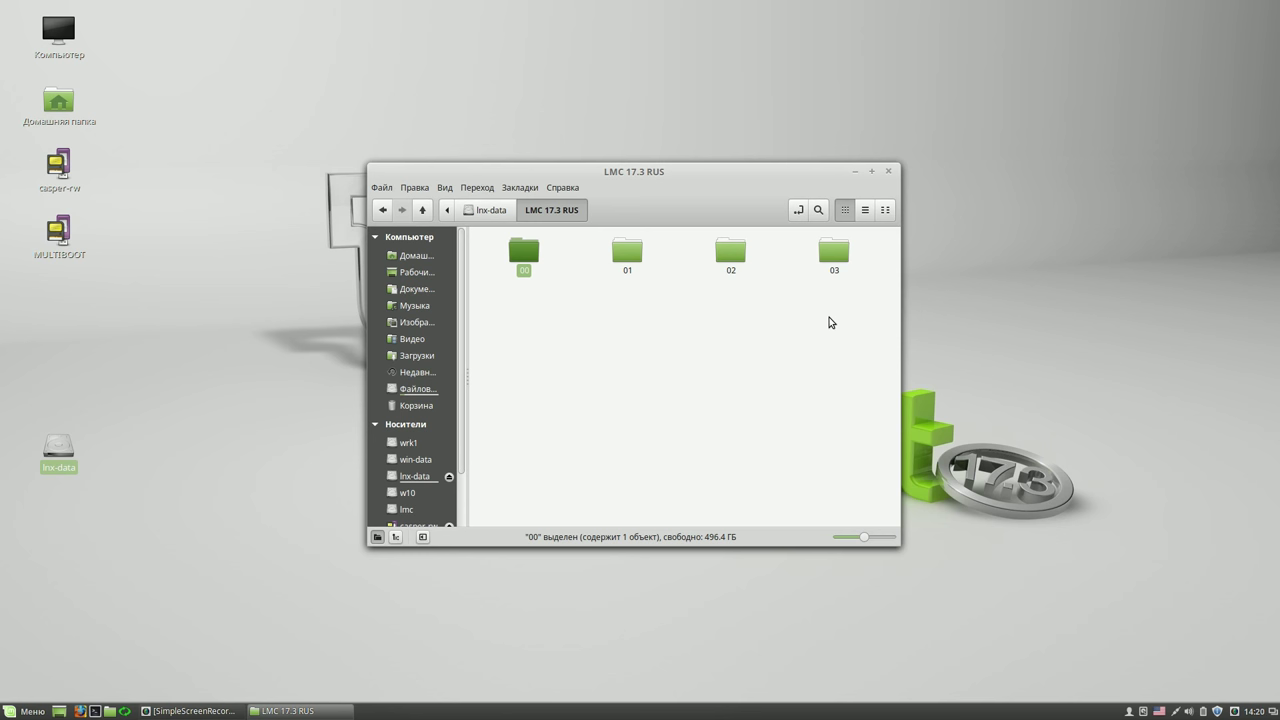
pyautogui.click(888, 174)
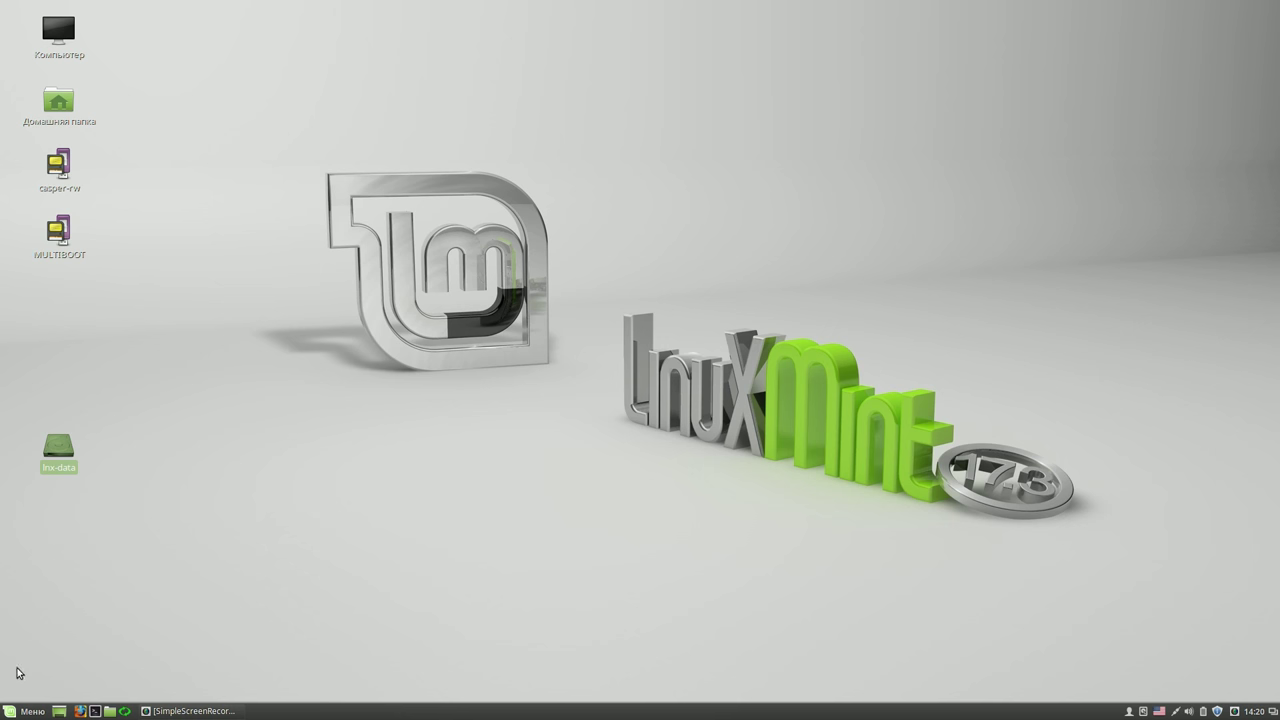
# - Search the menu for 'gp', clear it, then start Software Manager with the administrator password
pyautogui.click(22, 711)
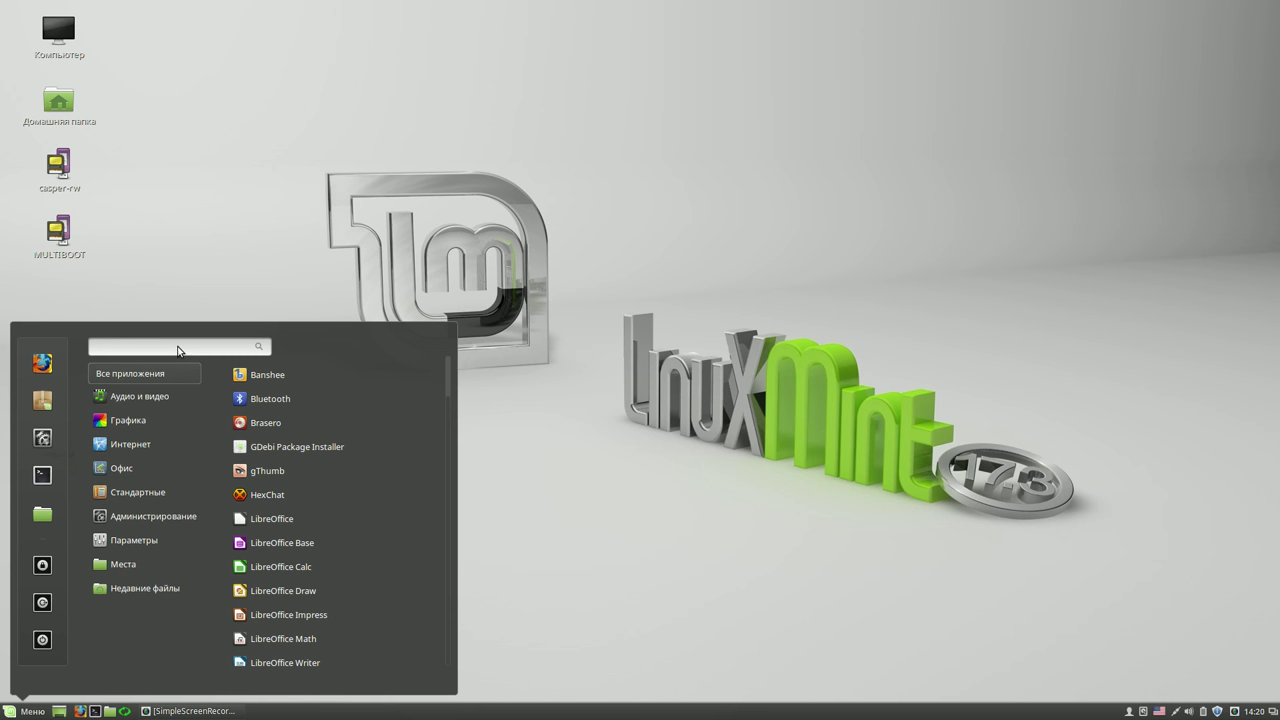
pyautogui.write('gp')
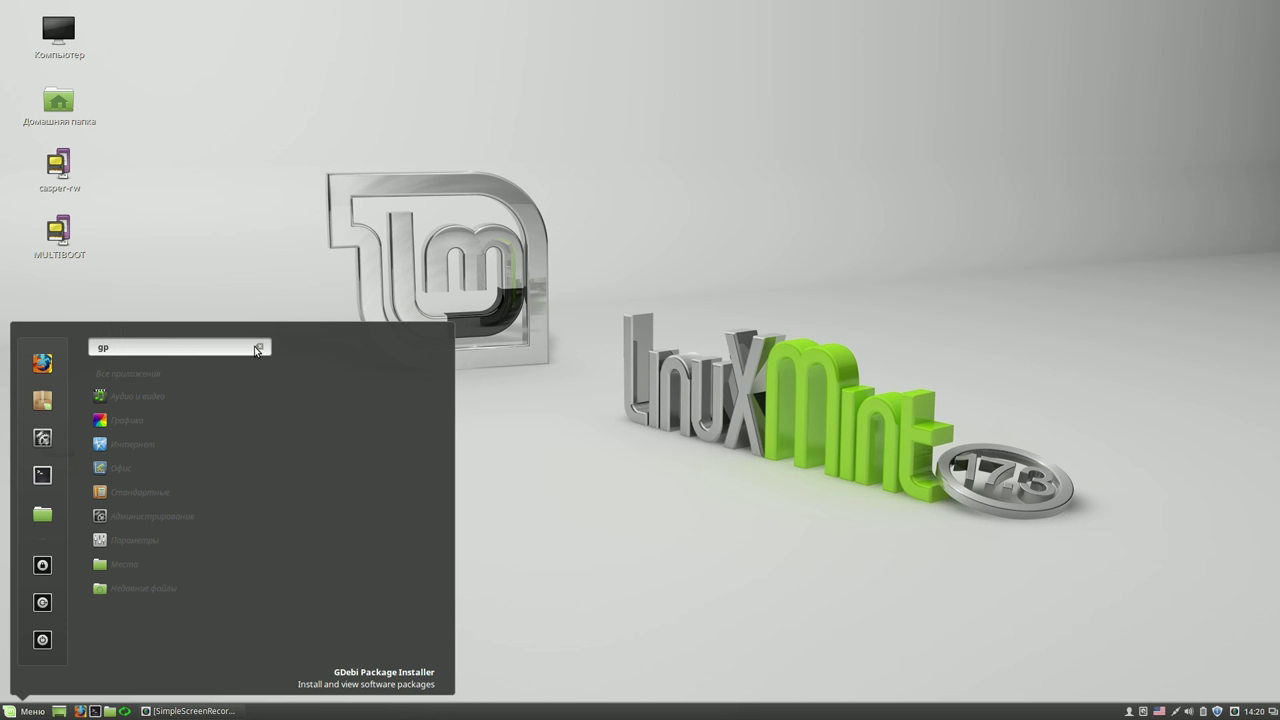
pyautogui.click(258, 348)
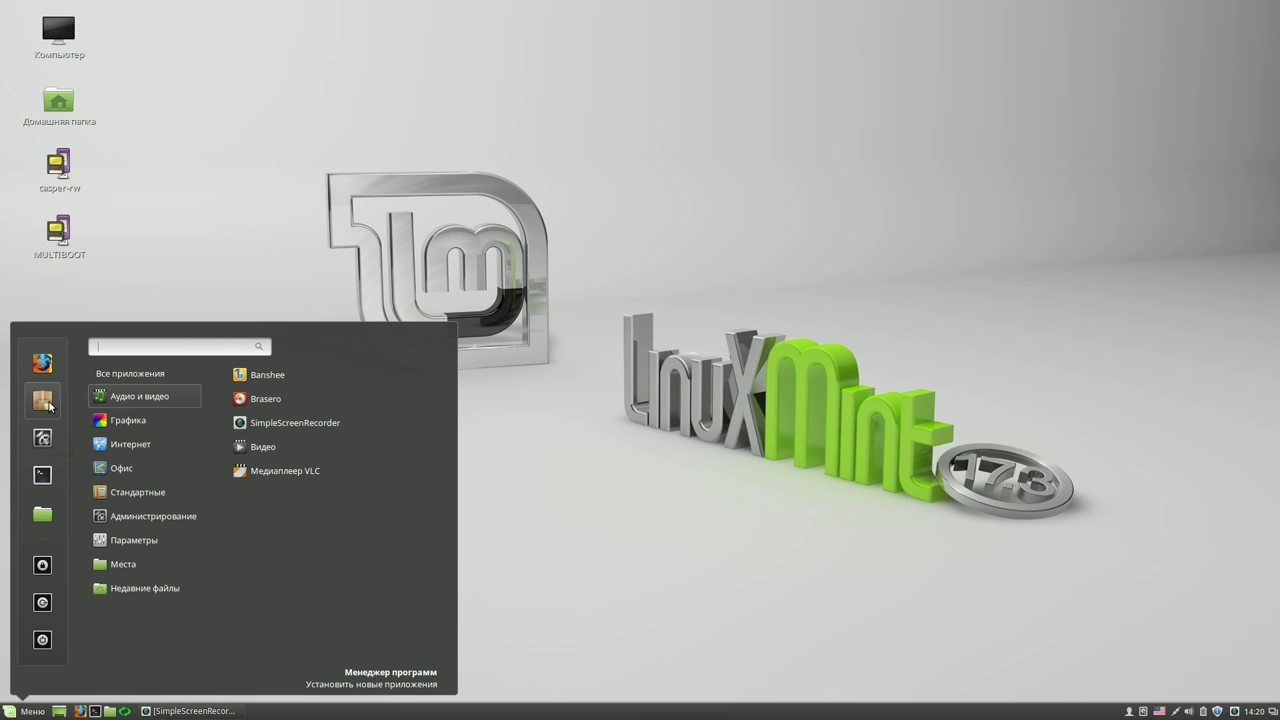
pyautogui.click(49, 403)
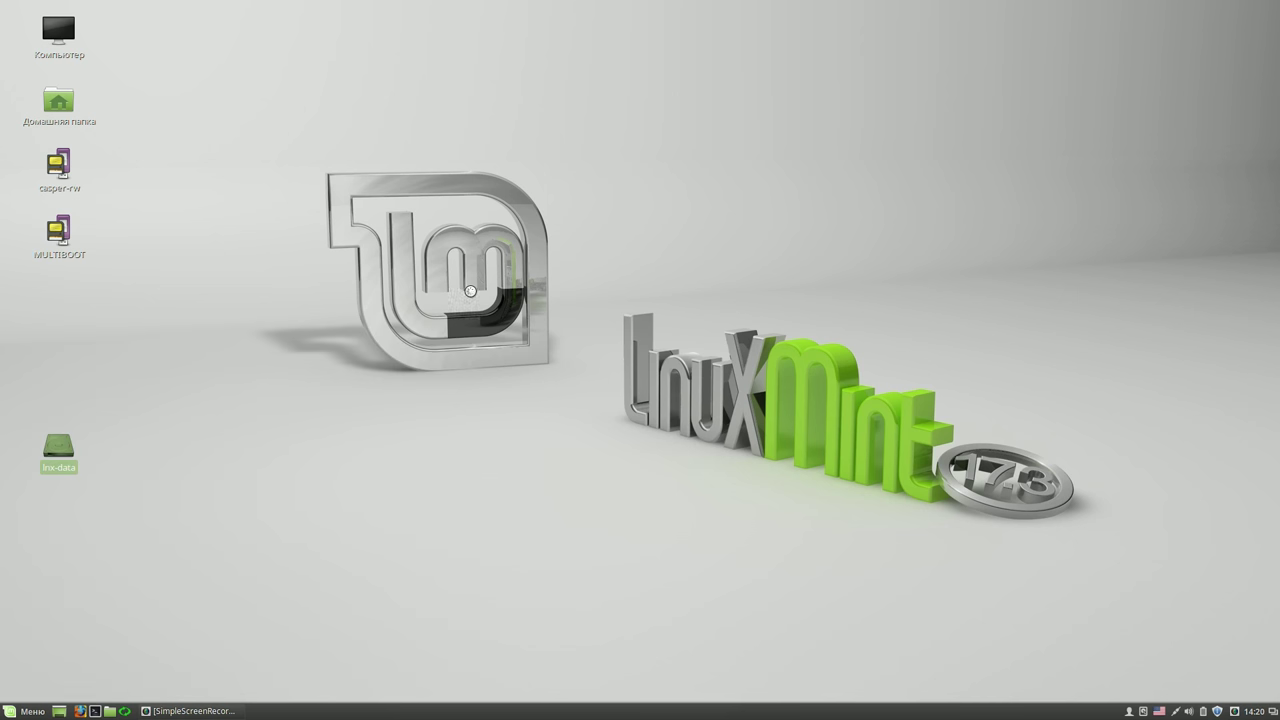
pyautogui.write('****')
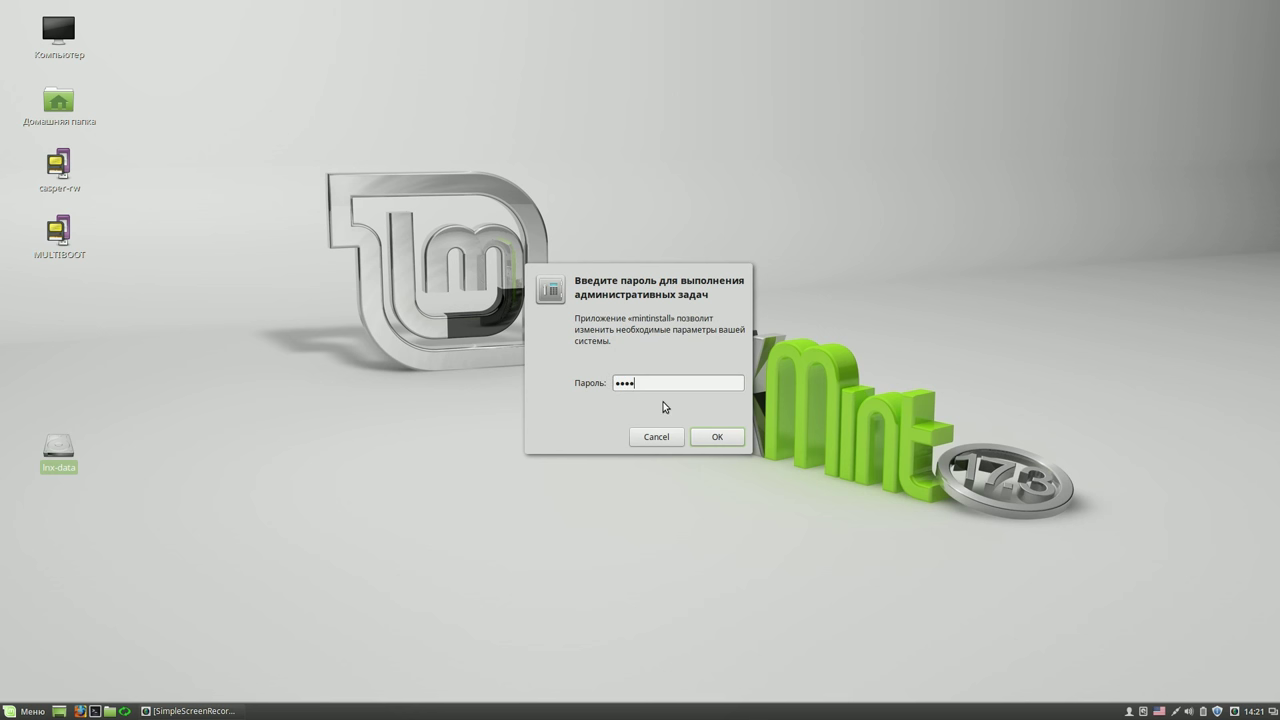
pyautogui.click(712, 436)
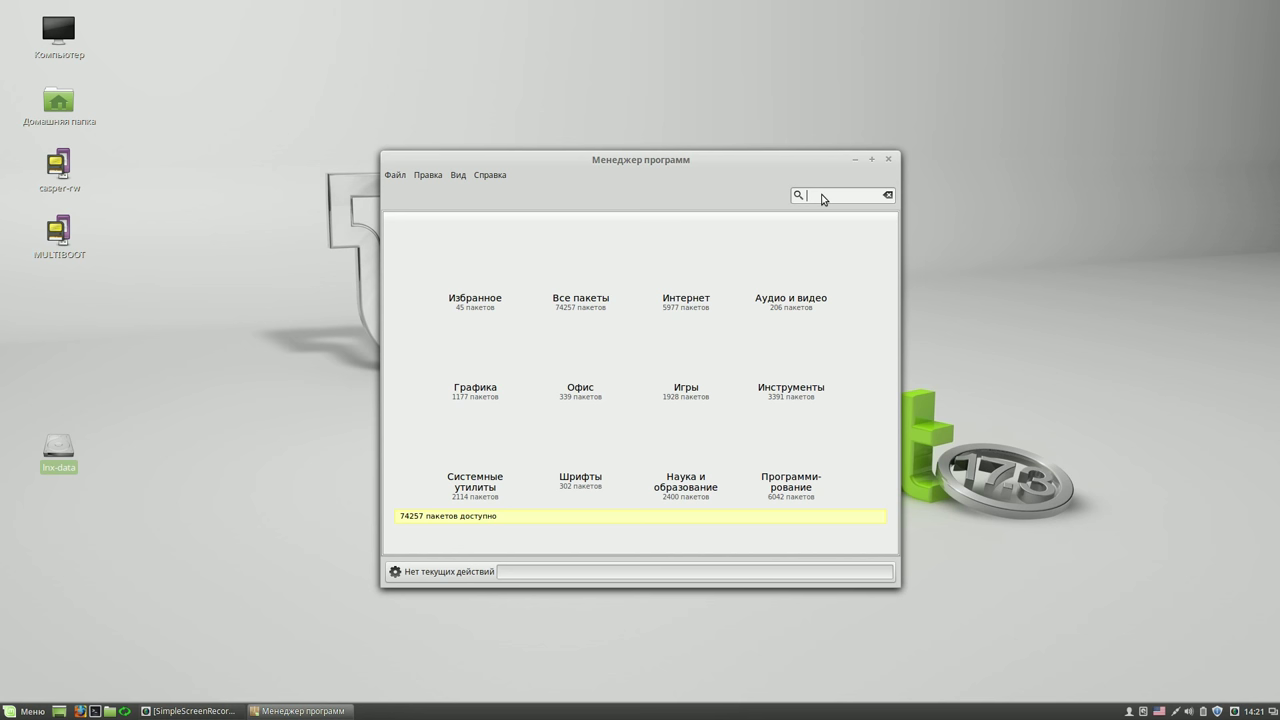
# - Search 'gp', install the gparted package from its page, then close Software Manager
pyautogui.write('gp')
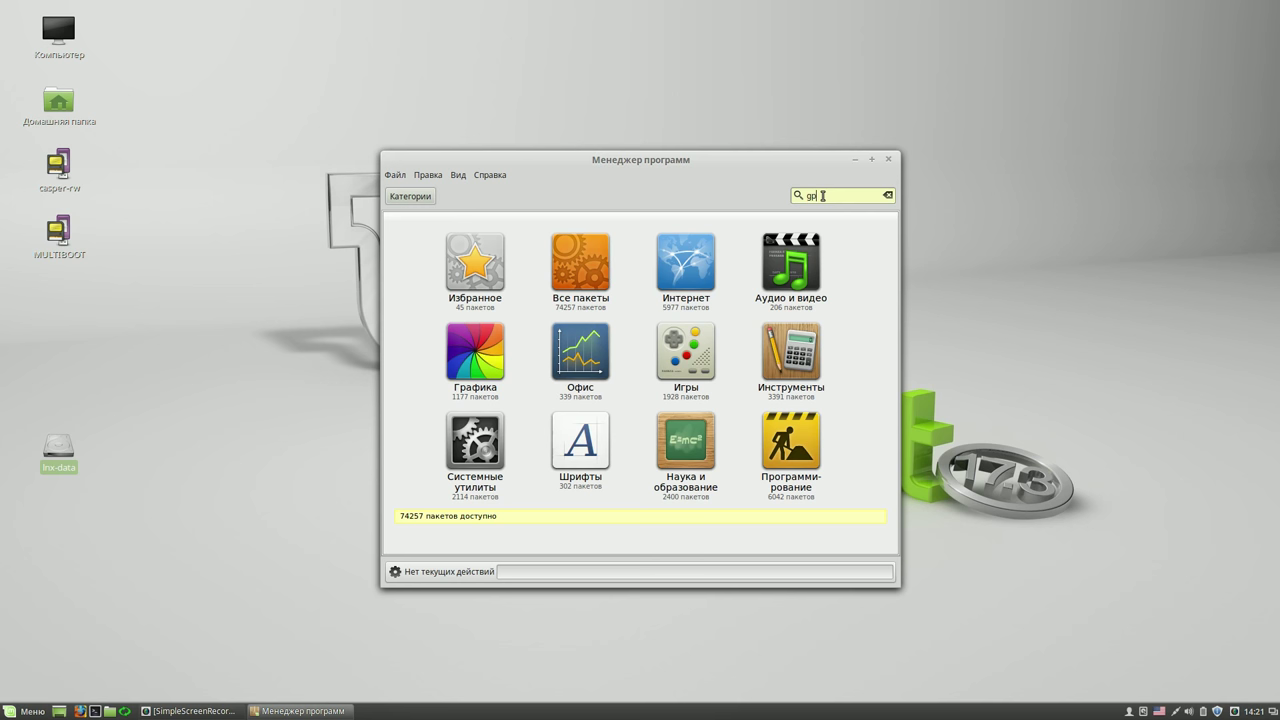
pyautogui.press('Return')
pyautogui.click(571, 228)
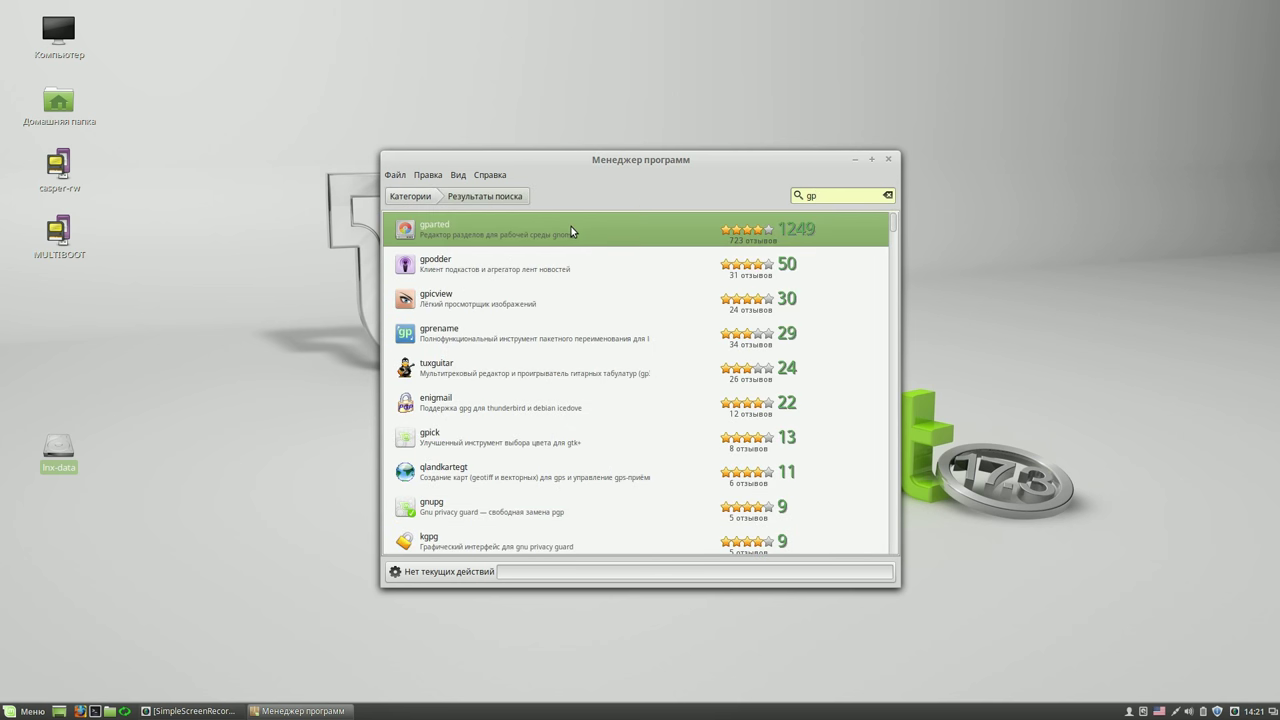
pyautogui.click(571, 228)
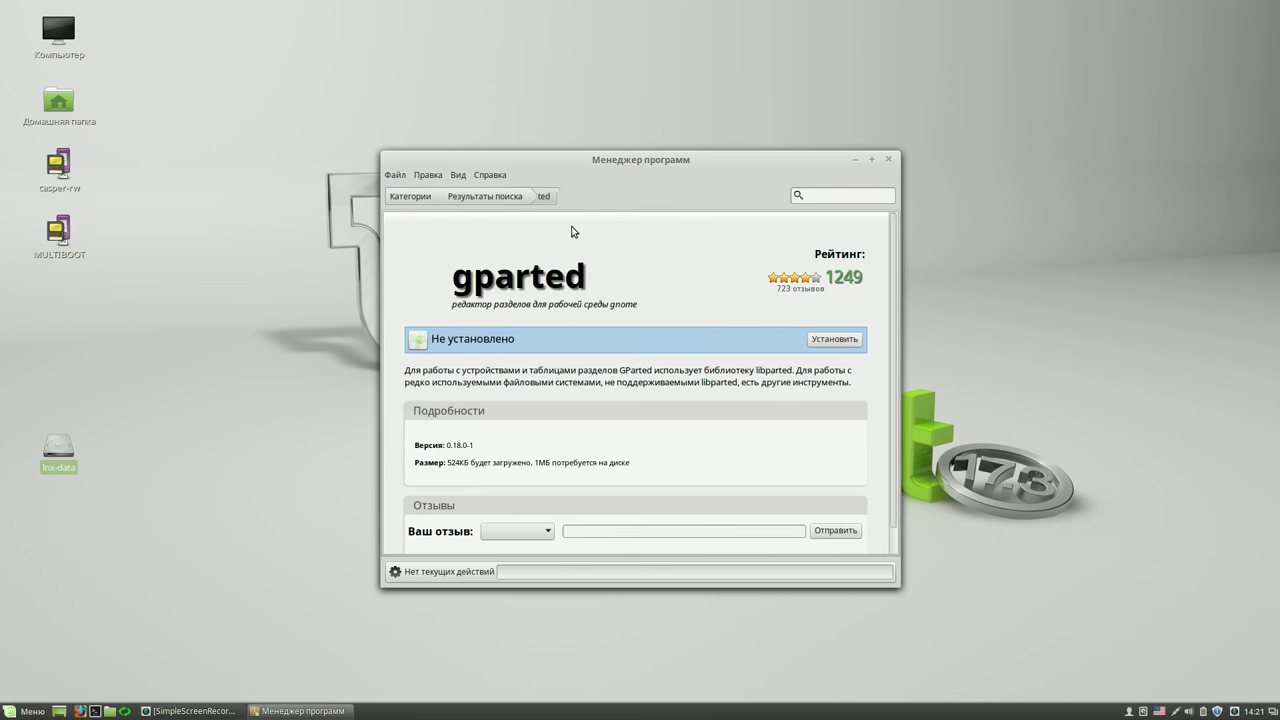
pyautogui.moveTo(629, 163); pyautogui.dragTo(547, 91)
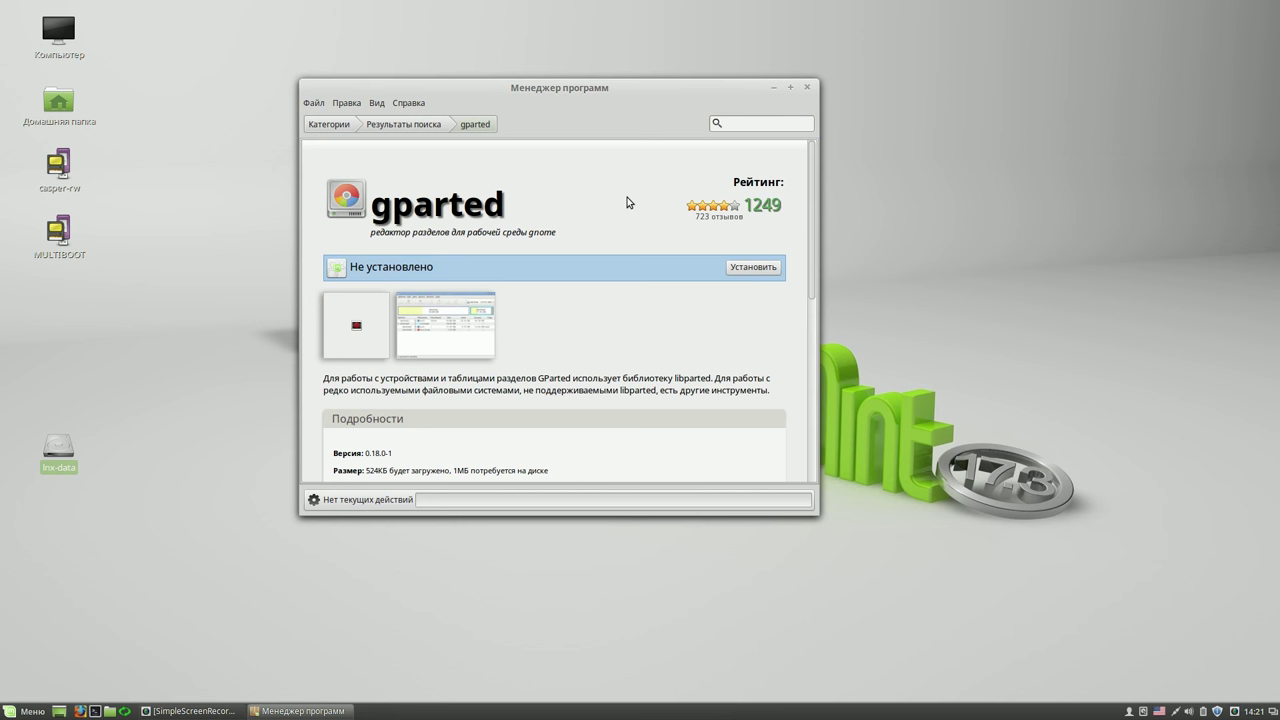
pyautogui.click(760, 270)
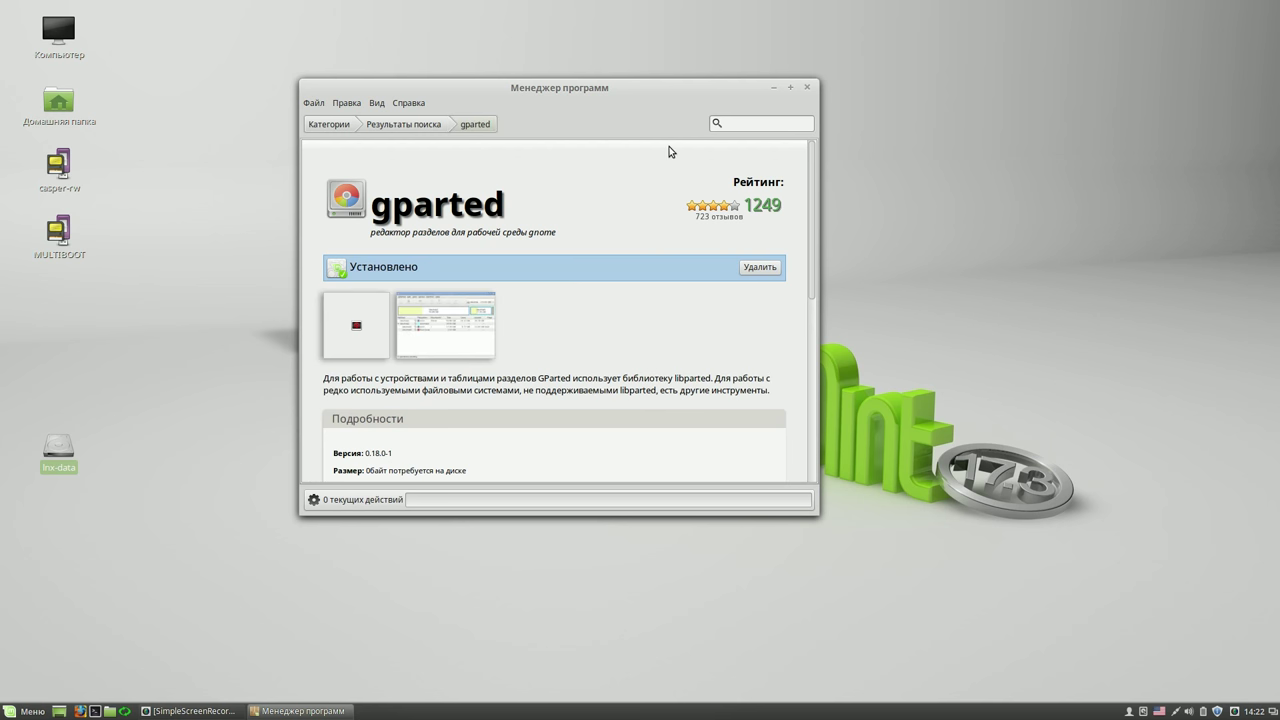
pyautogui.click(809, 88)
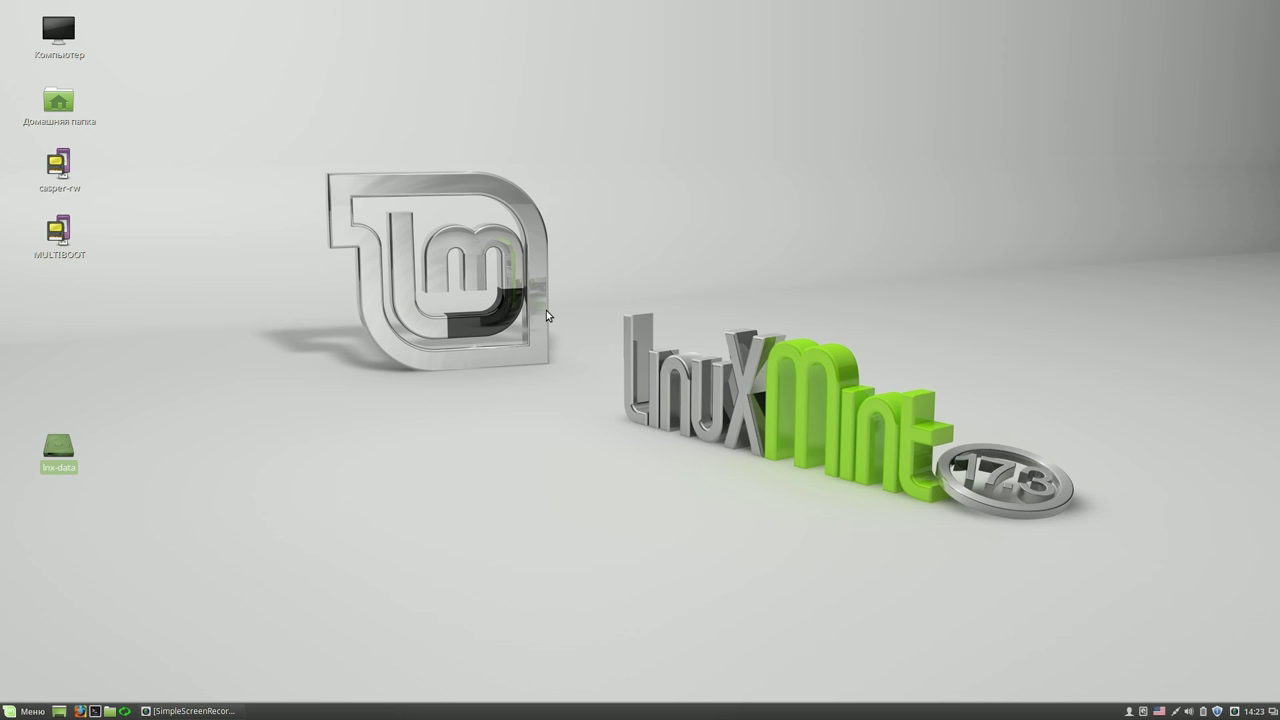
pyautogui.click(18, 711)
pyautogui.moveTo(177, 372)
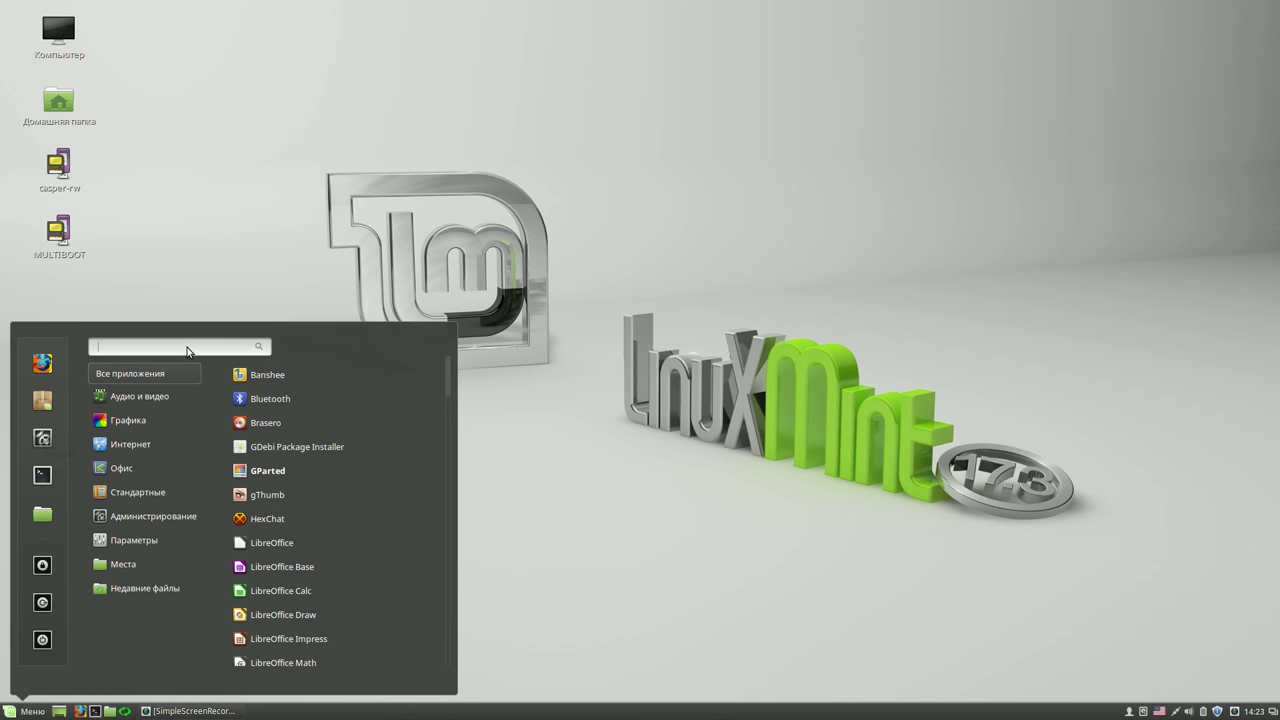
pyautogui.write('gpa')
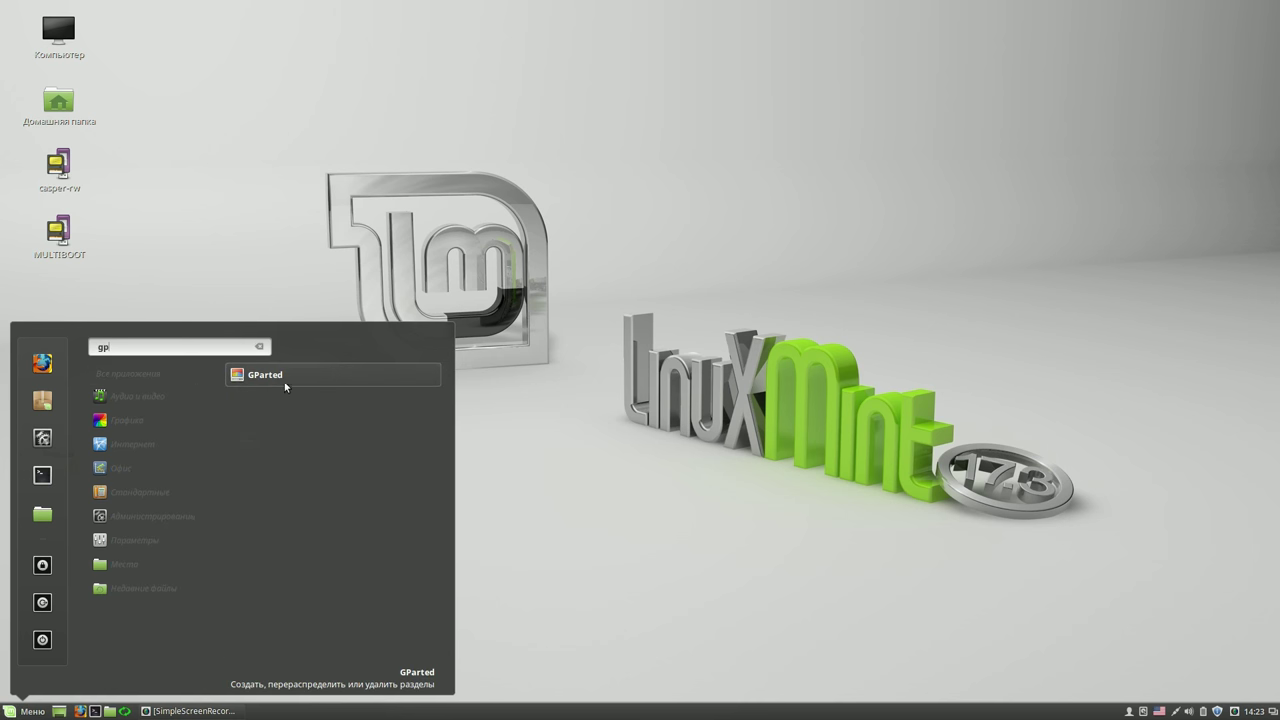
pyautogui.click(289, 376)
pyautogui.write('****')
pyautogui.press('Return')
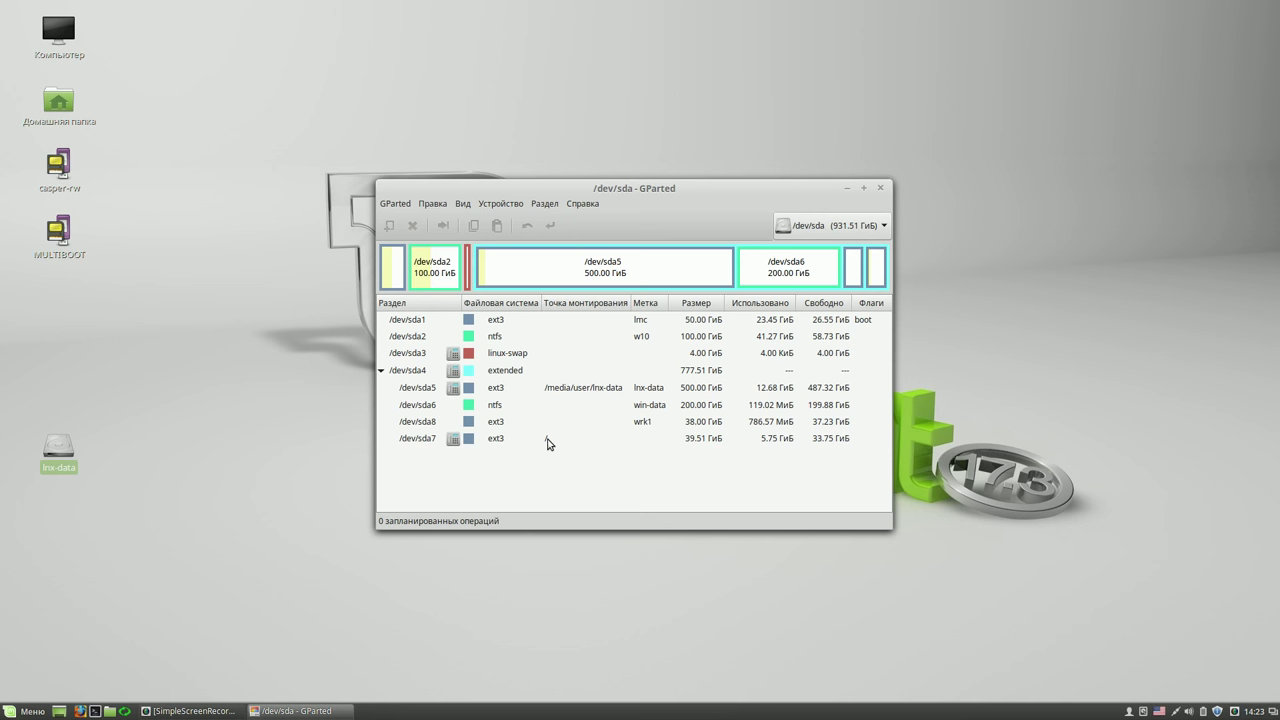
pyautogui.click(548, 444)
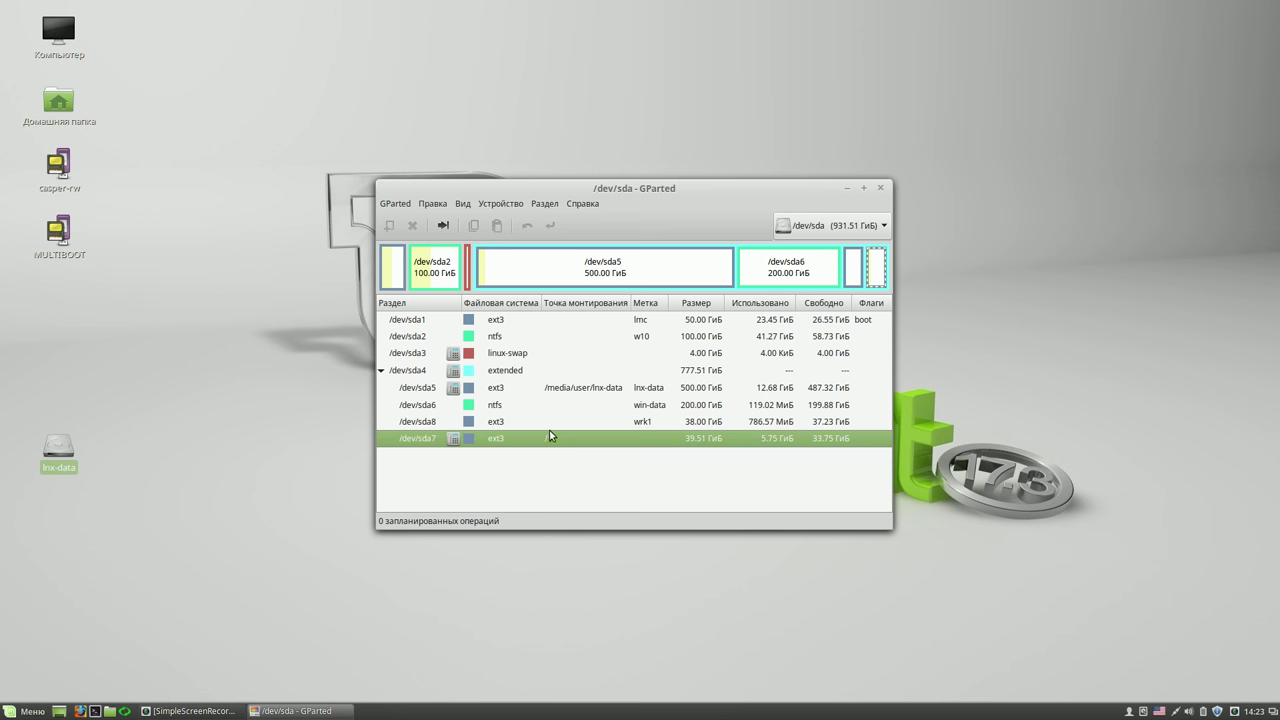
pyautogui.click(584, 390)
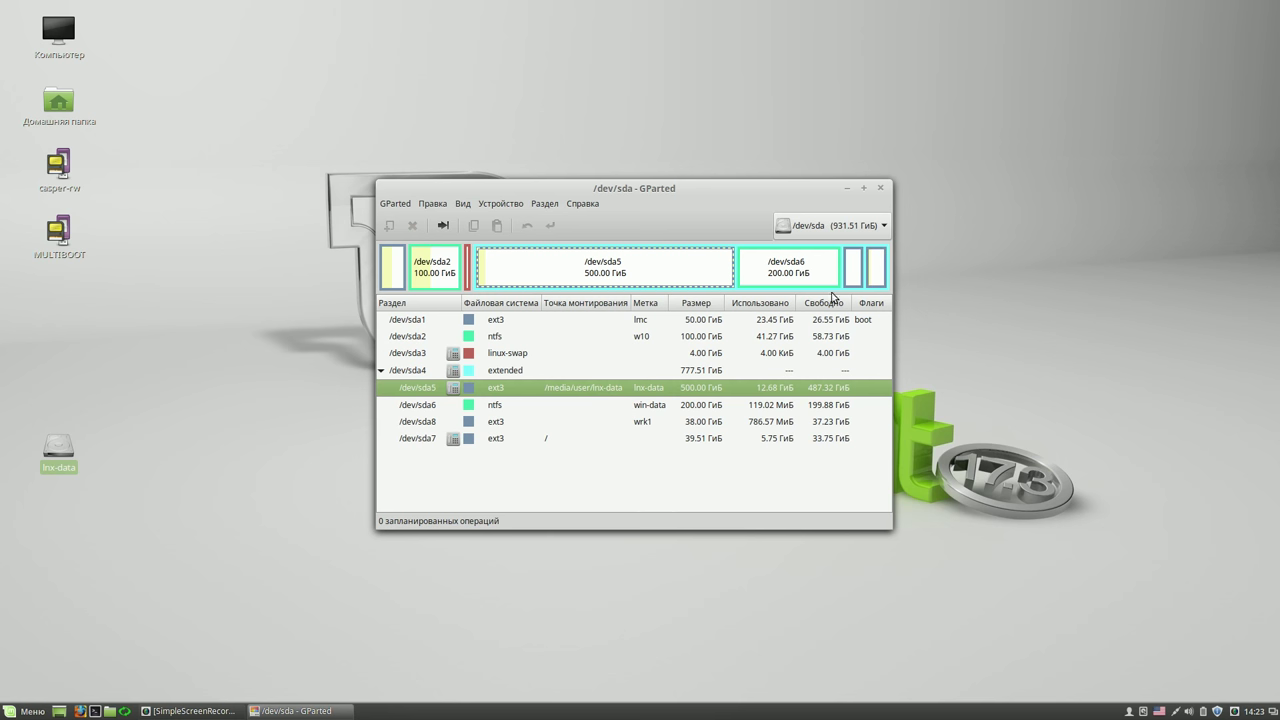
pyautogui.click(881, 189)
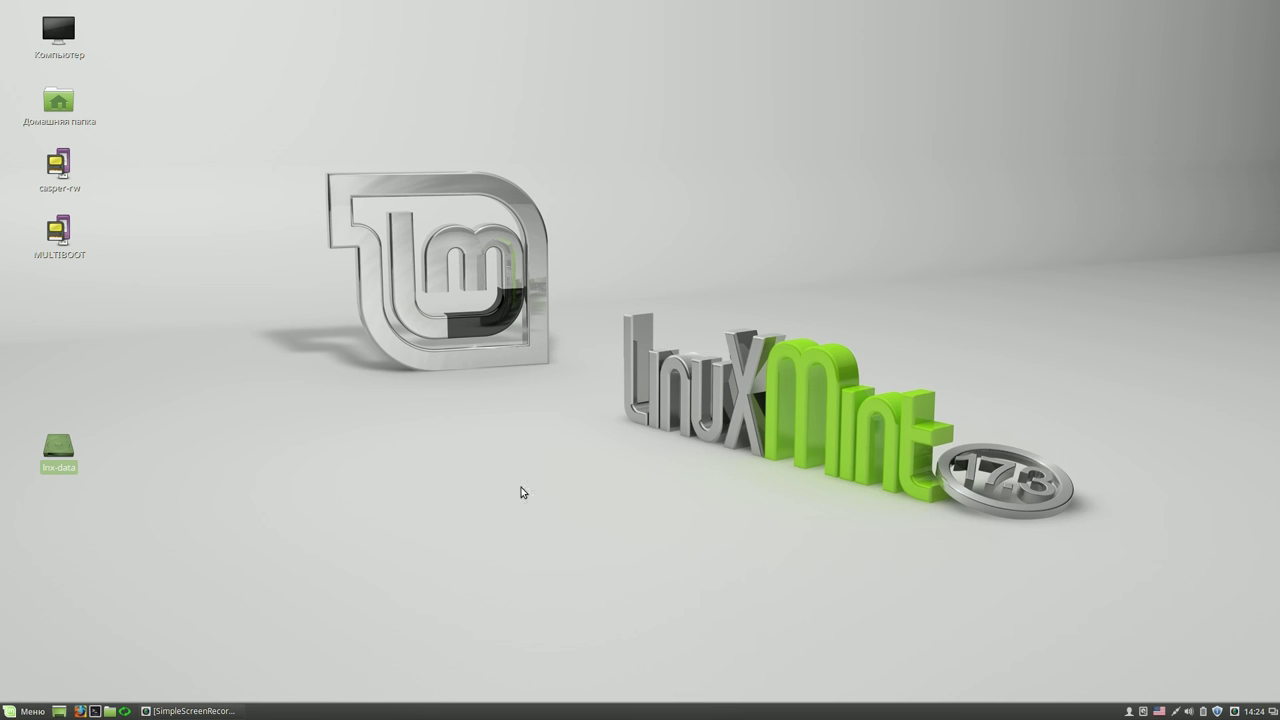
pyautogui.click(124, 712)
# - Enter the administrator password to open Systemback
pyautogui.write('****')
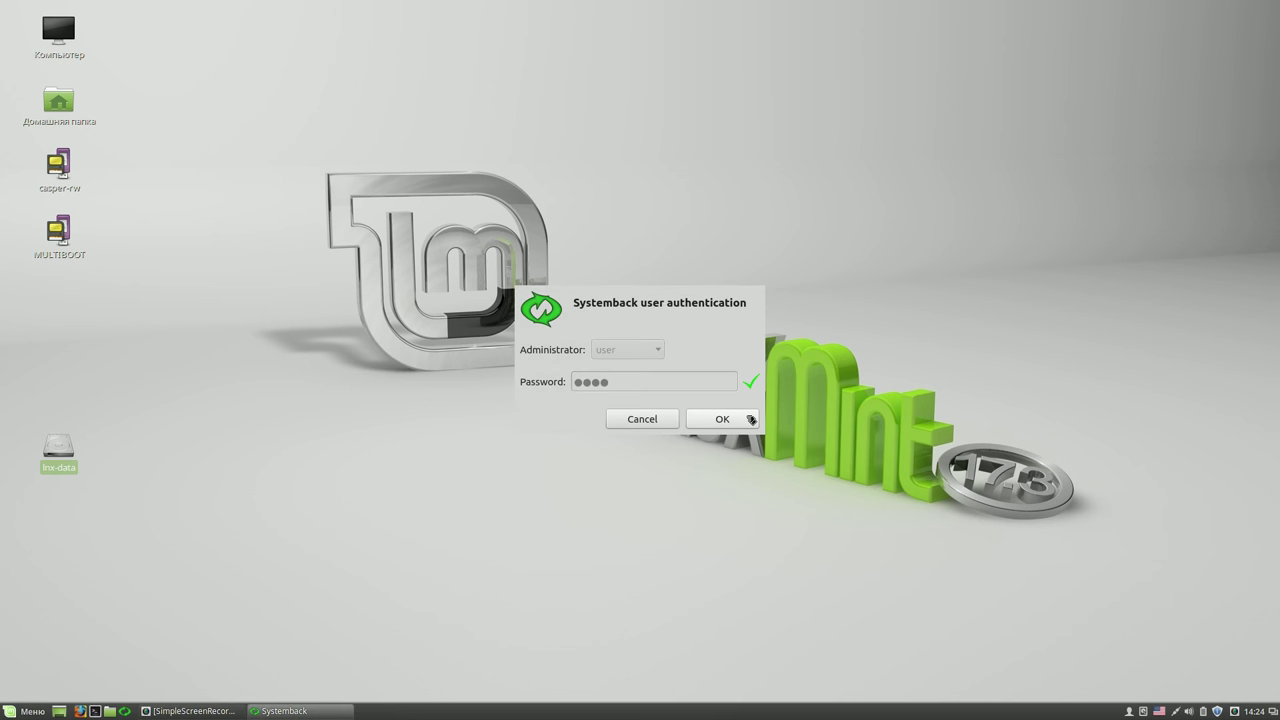
pyautogui.click(740, 421)
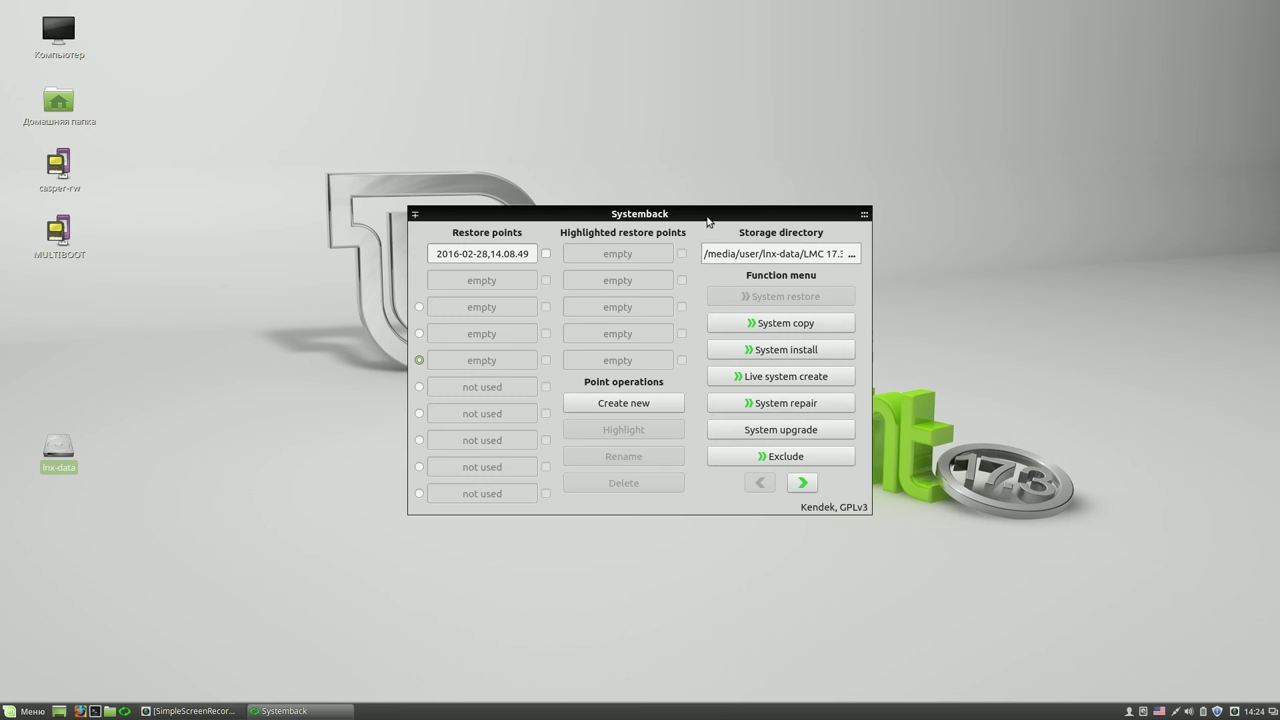
pyautogui.moveTo(707, 220); pyautogui.dragTo(692, 119)
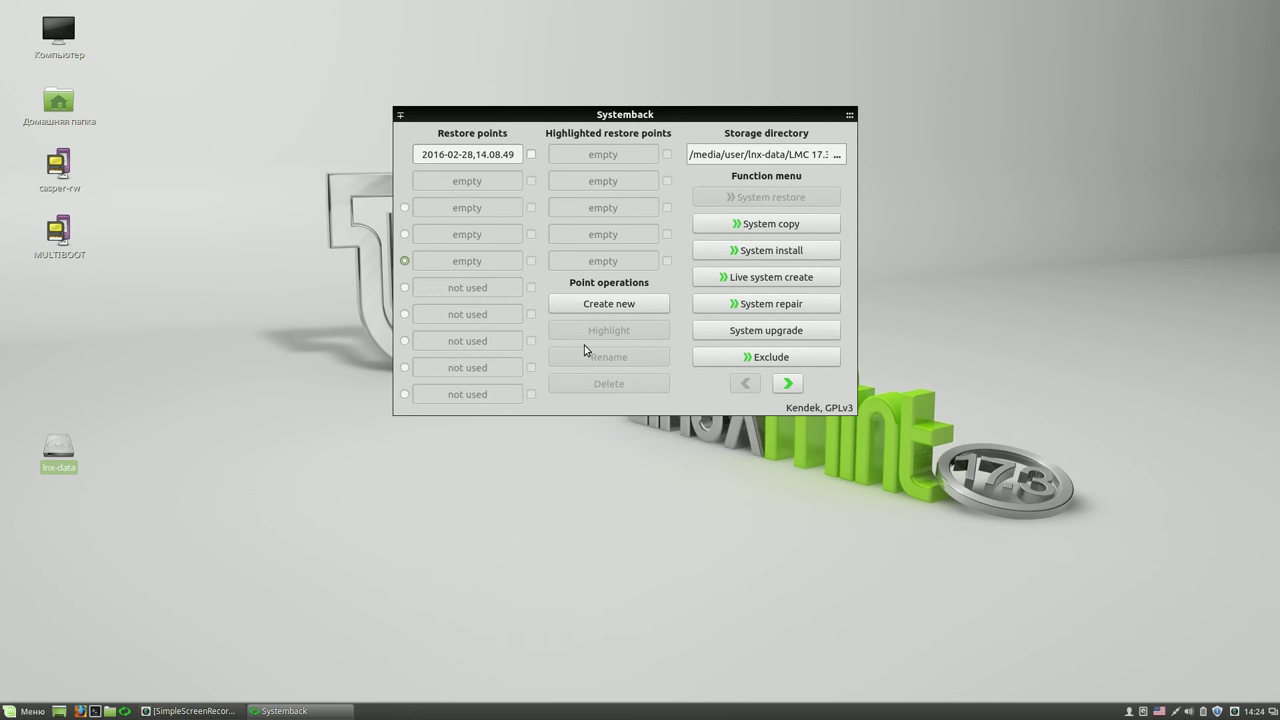
# - Select restore point 2016-02-28,14.08.49 and start a Full system restore
pyautogui.click(532, 155)
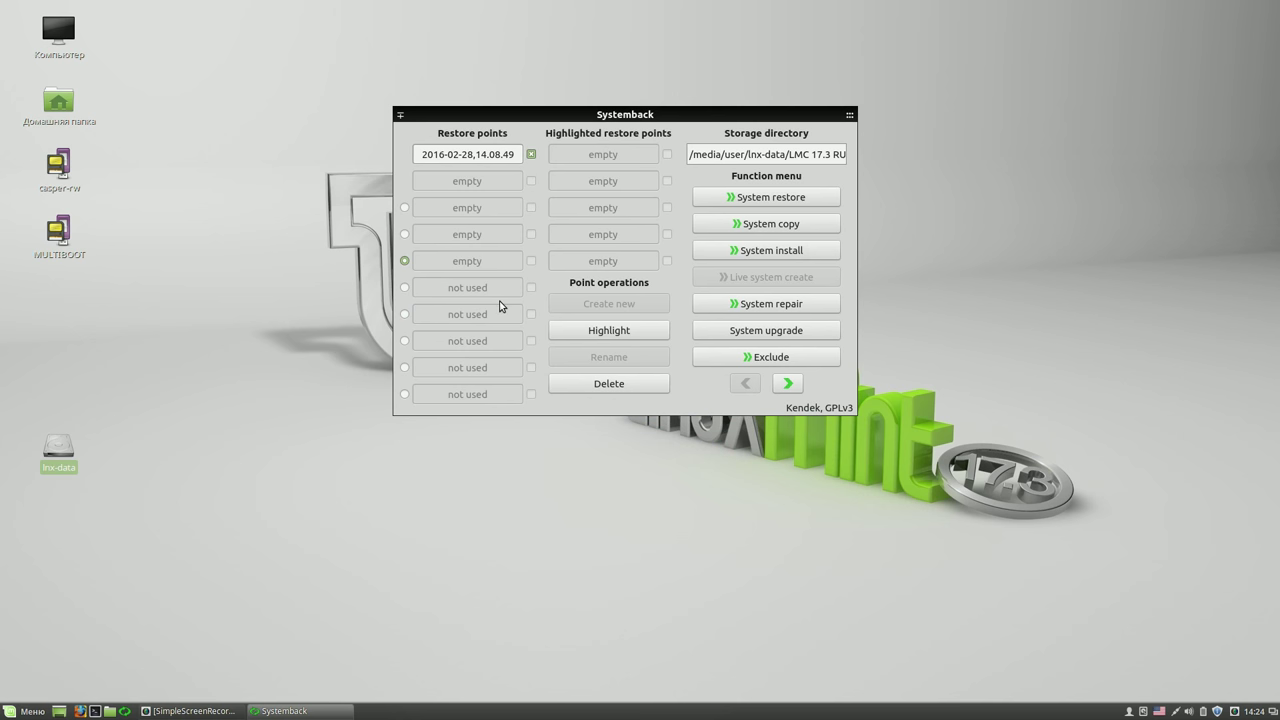
pyautogui.click(755, 200)
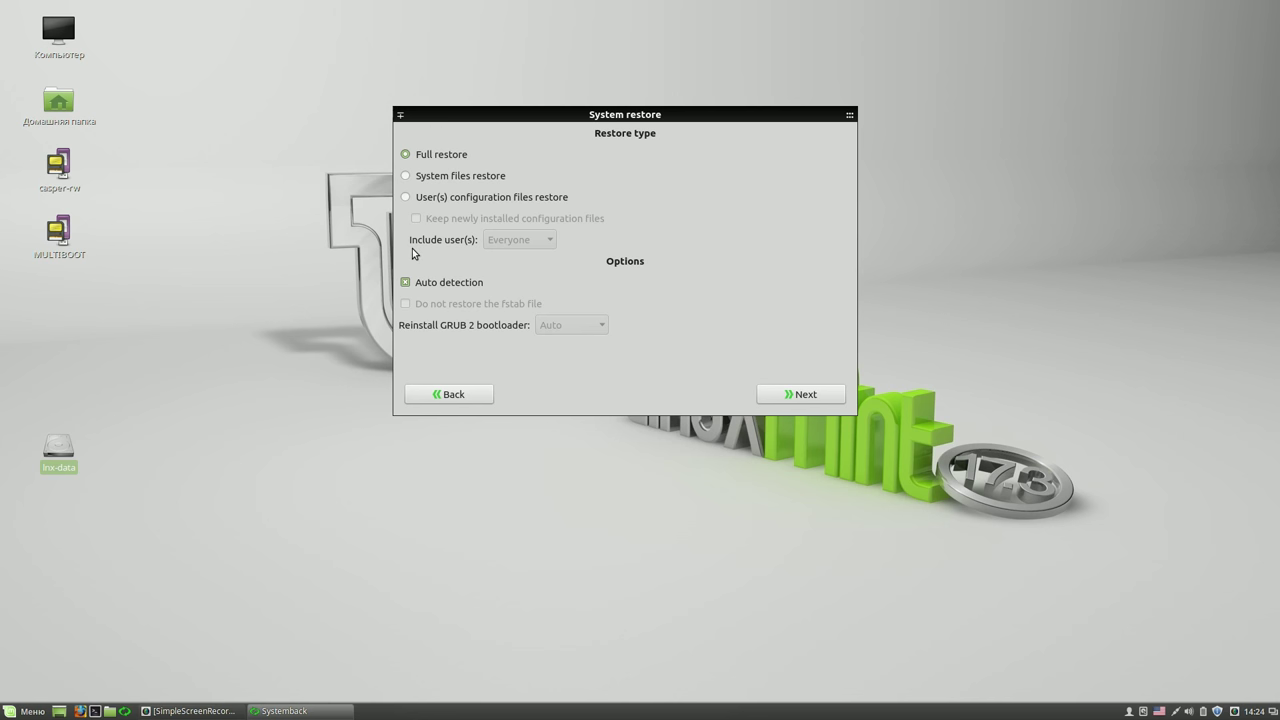
pyautogui.click(810, 395)
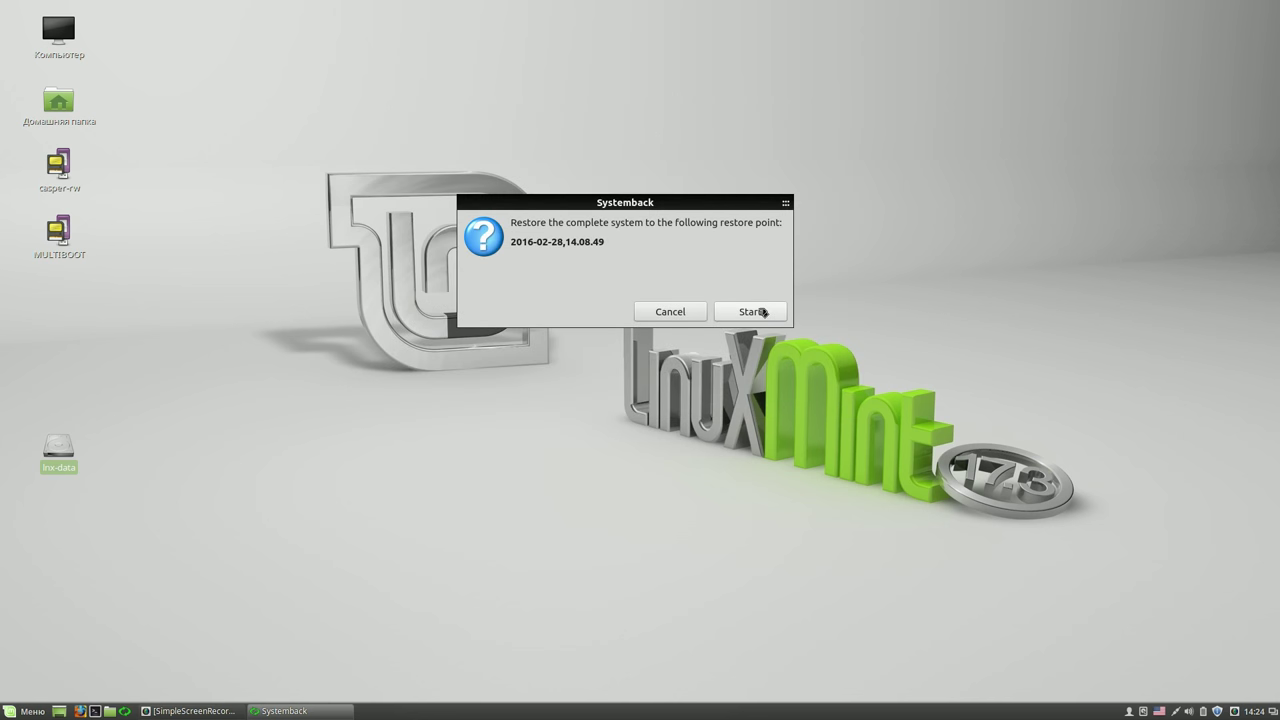
pyautogui.click(761, 312)
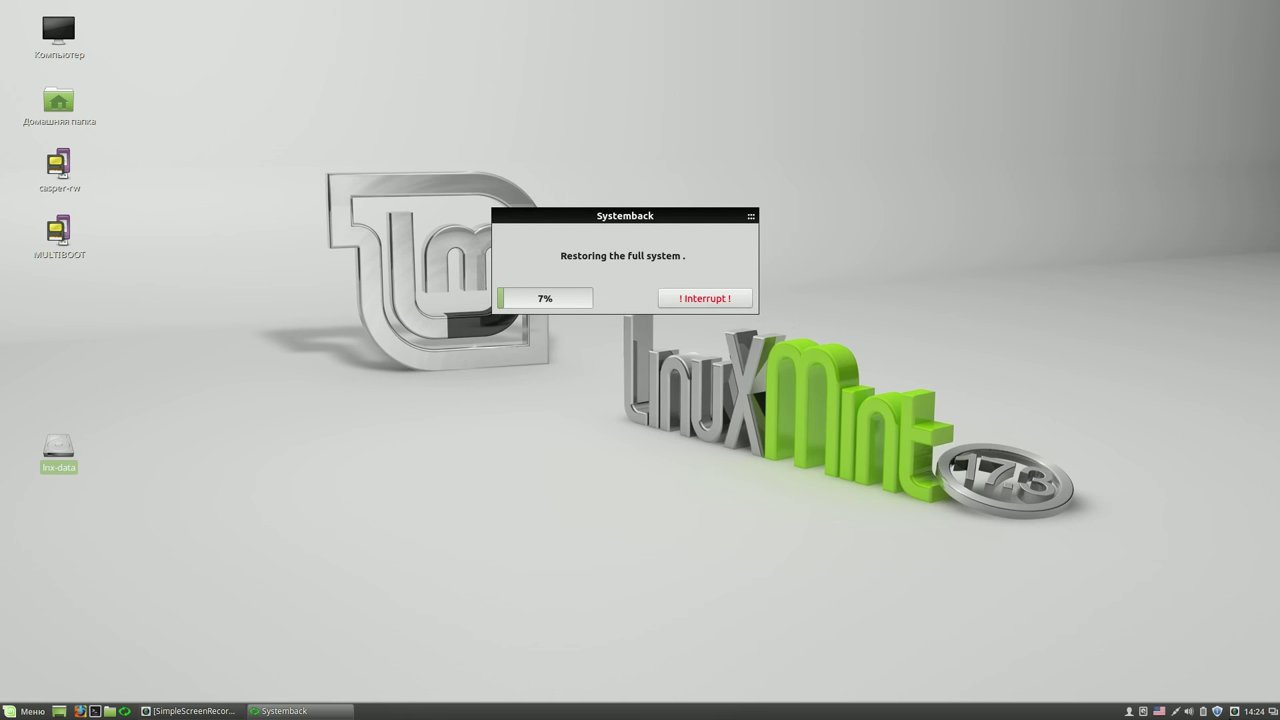
pyautogui.click(1237, 711)
pyautogui.click(1200, 588)
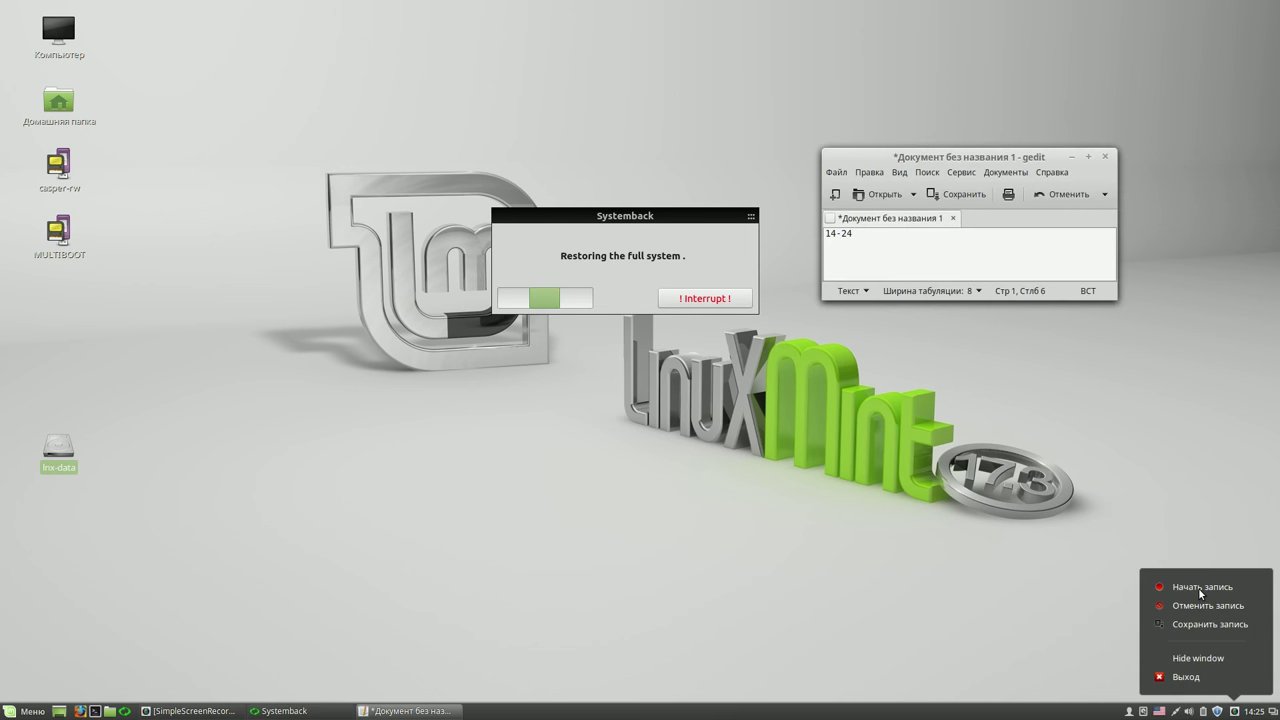
pyautogui.click(1199, 589)
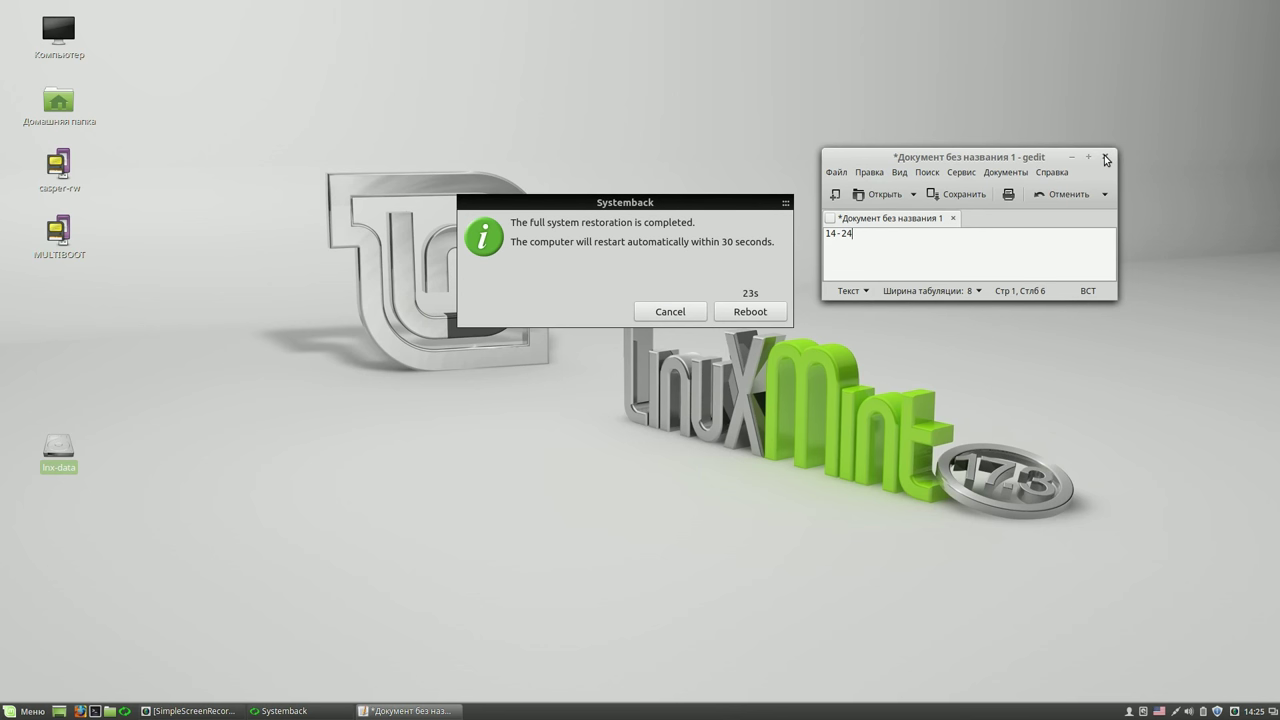
# - Close the gedit scratch note without saving while the restore finishes and reboots
pyautogui.click(1106, 160)
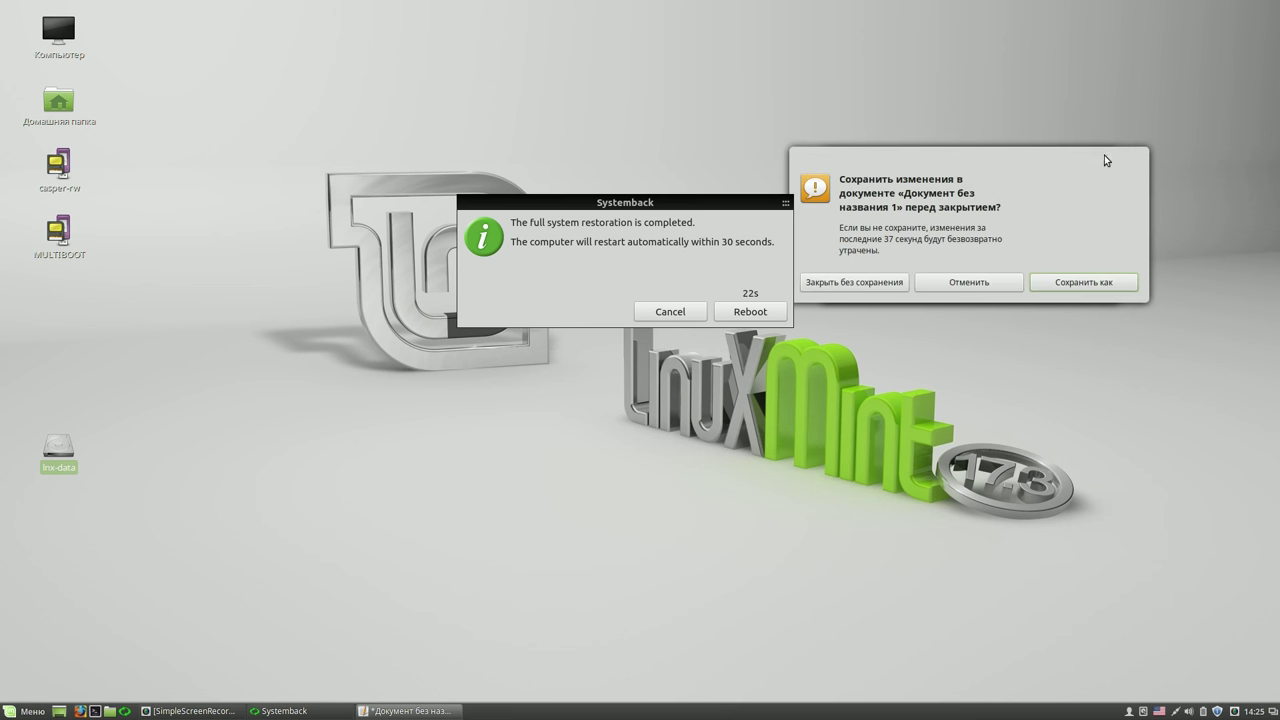
pyautogui.click(831, 289)
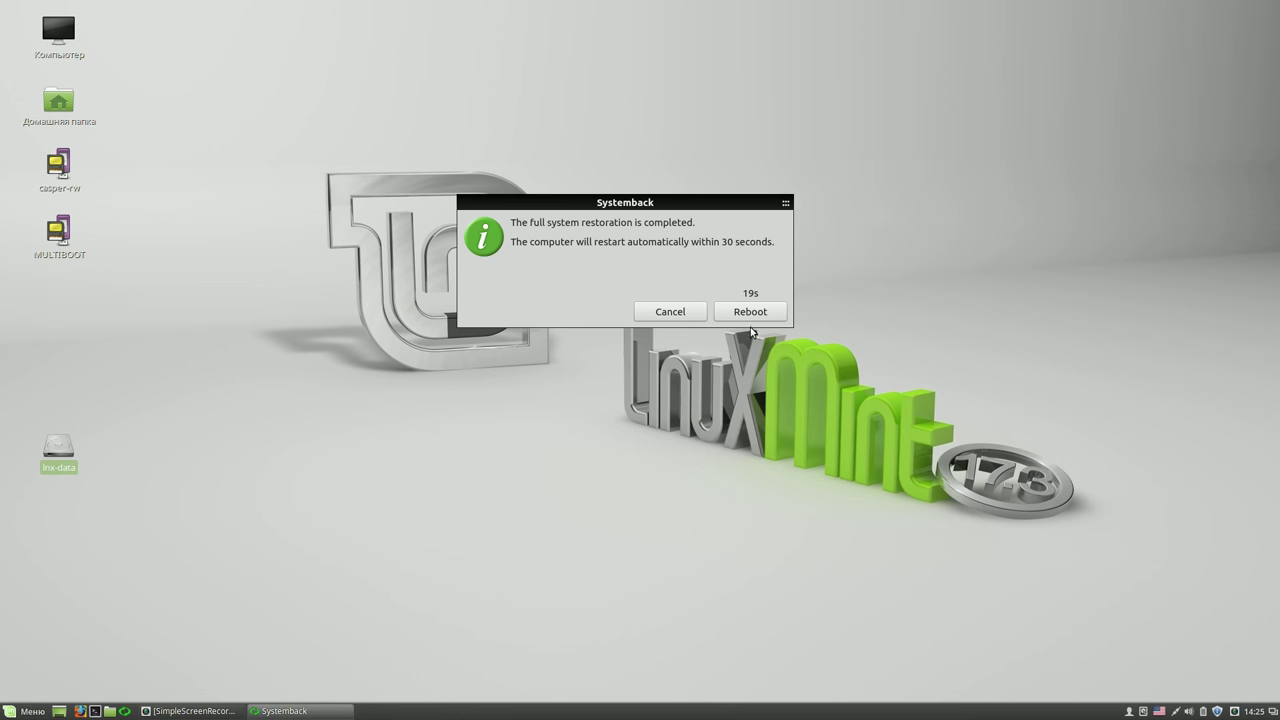
pyautogui.rightClick(1235, 713)
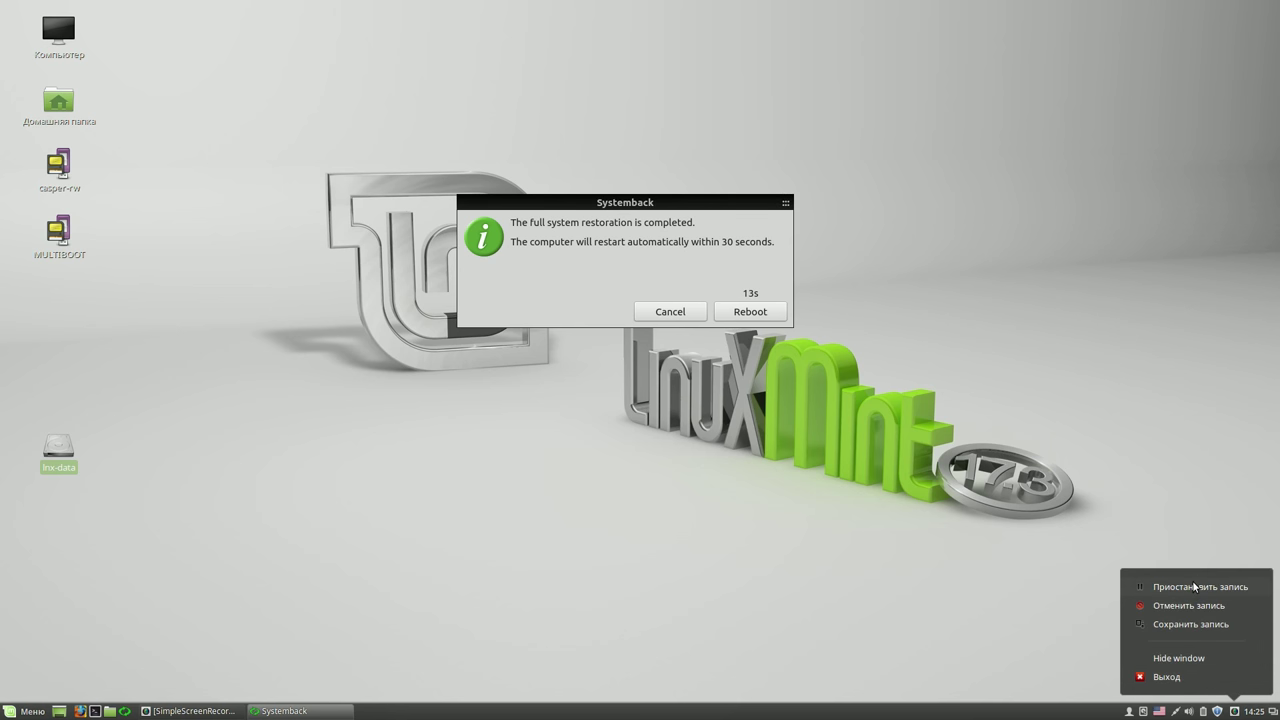
pyautogui.click(1195, 587)
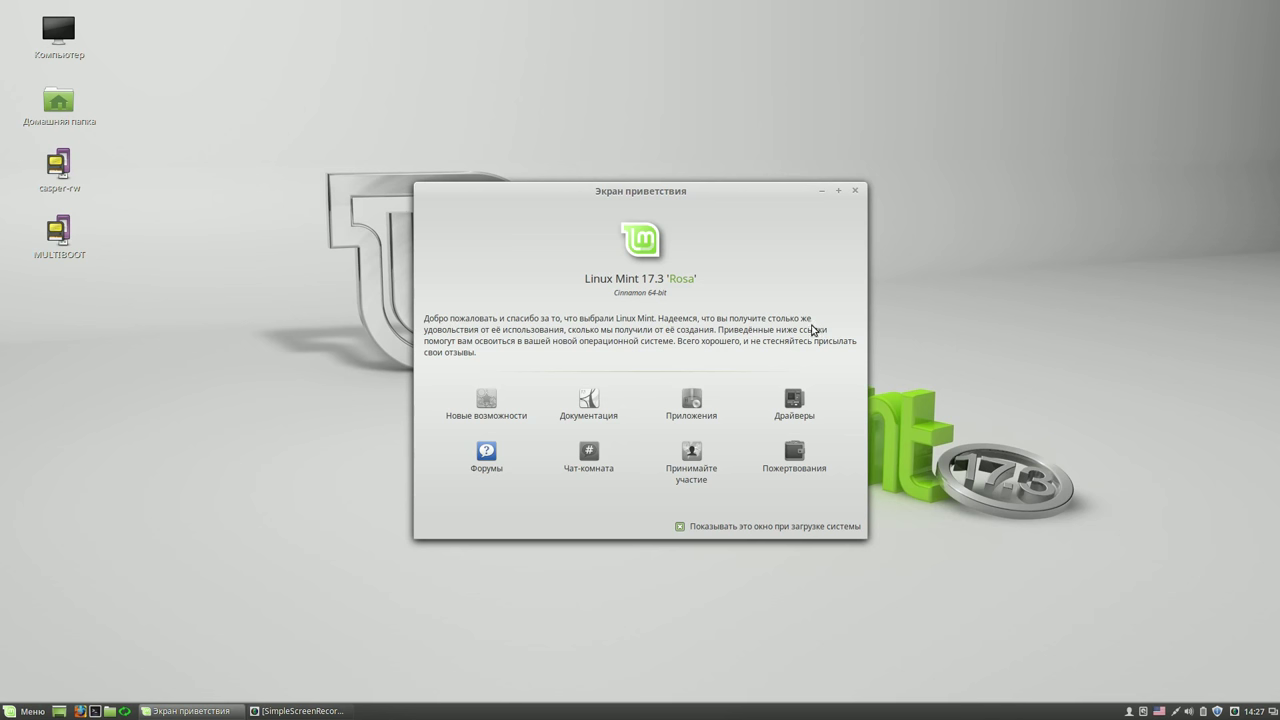
# - Close the Welcome Screen and search the menu for 'gp' to confirm GParted is absent
pyautogui.click(855, 190)
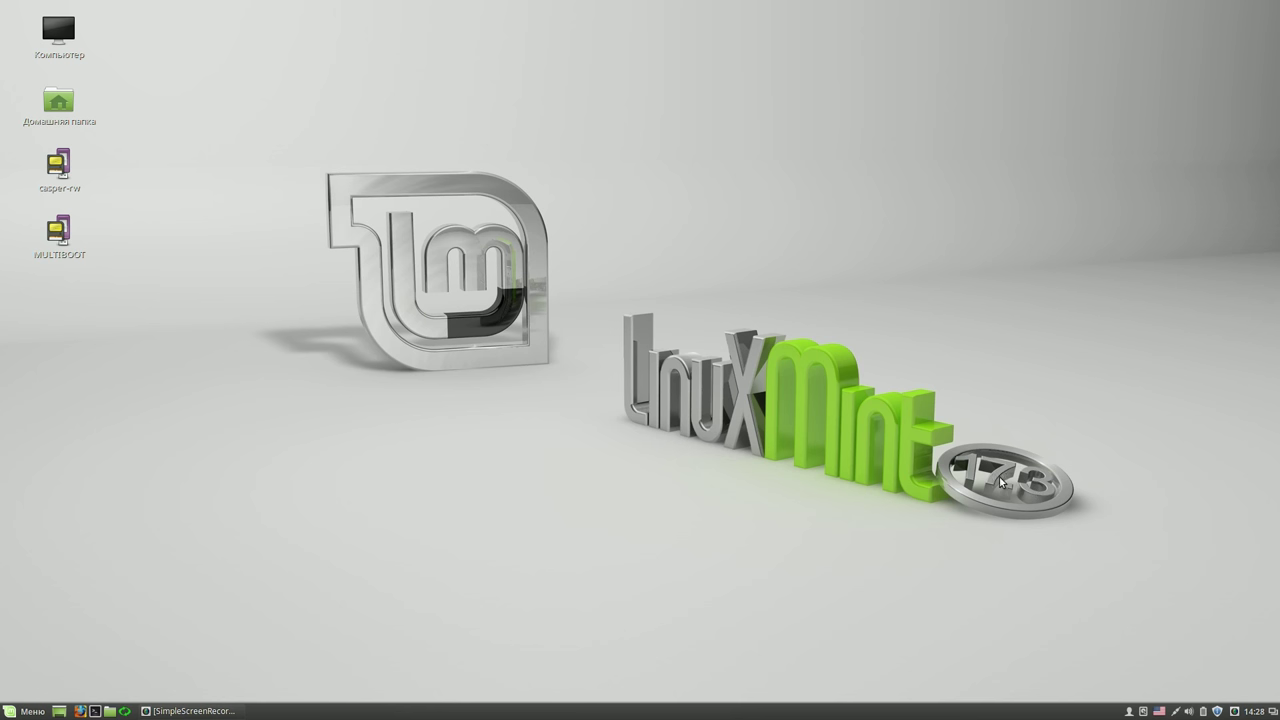
pyautogui.click(24, 711)
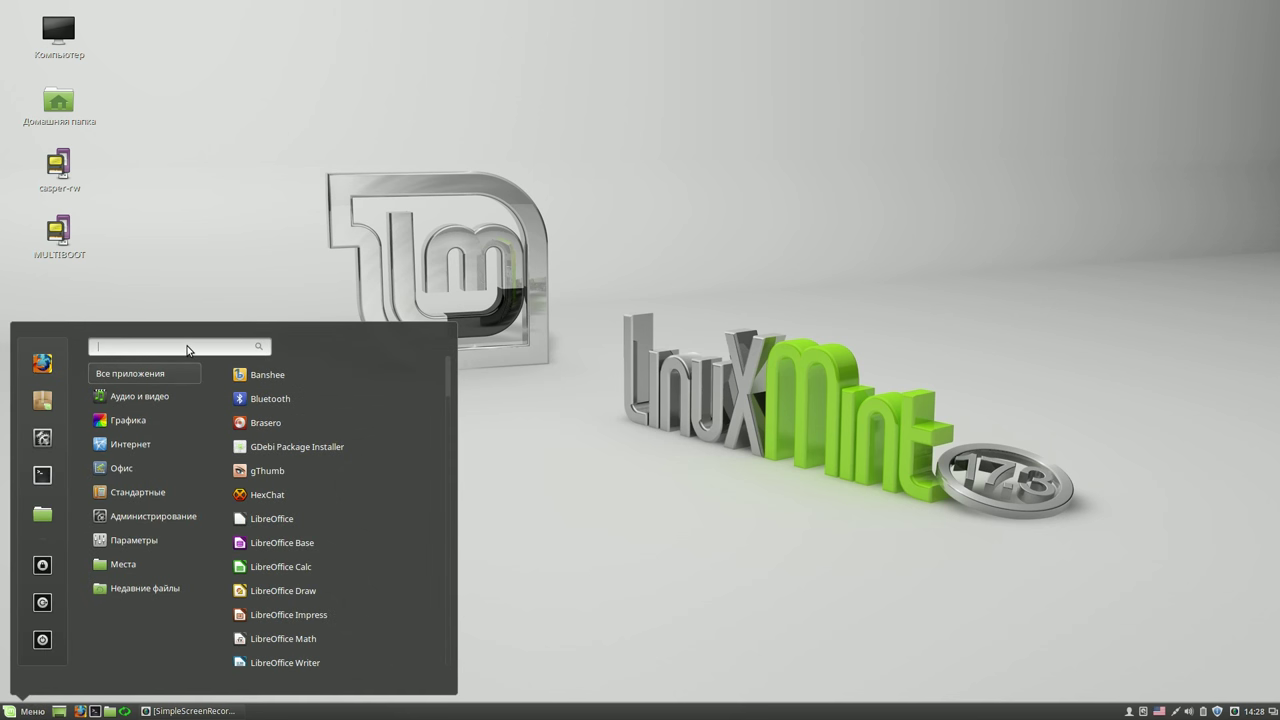
pyautogui.write('gp')
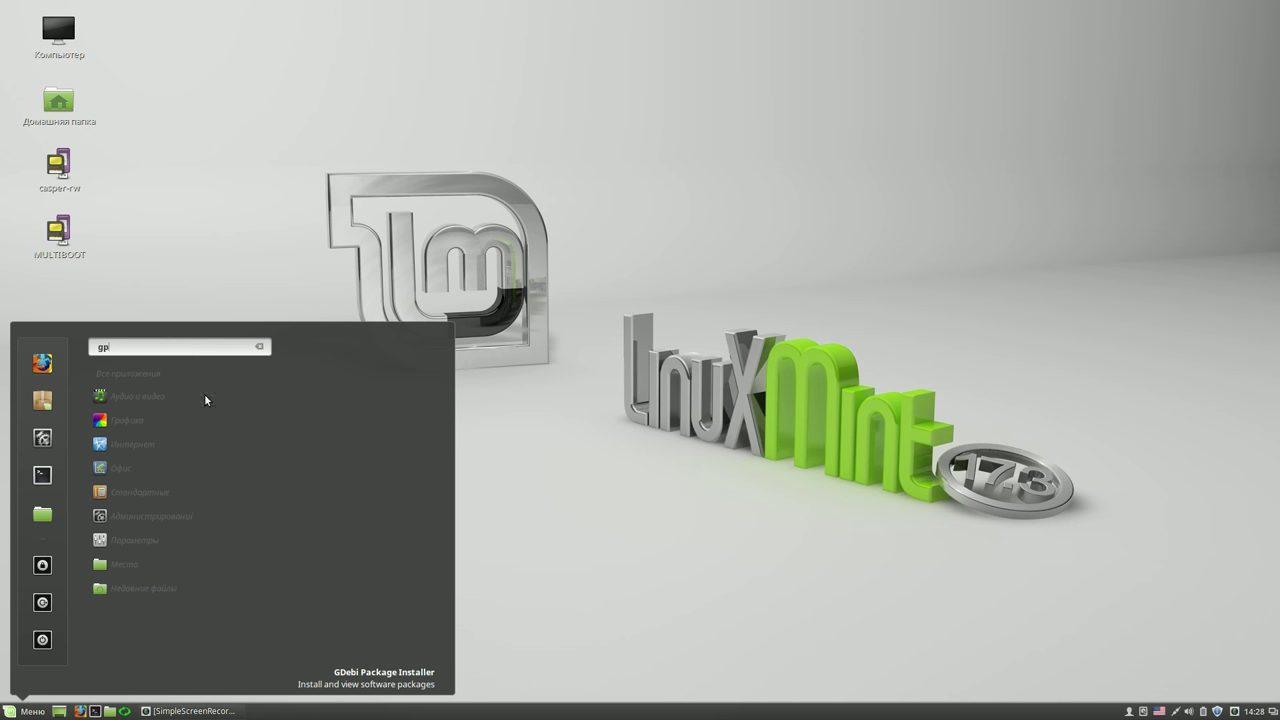
pyautogui.click(260, 347)
pyautogui.click(672, 333)
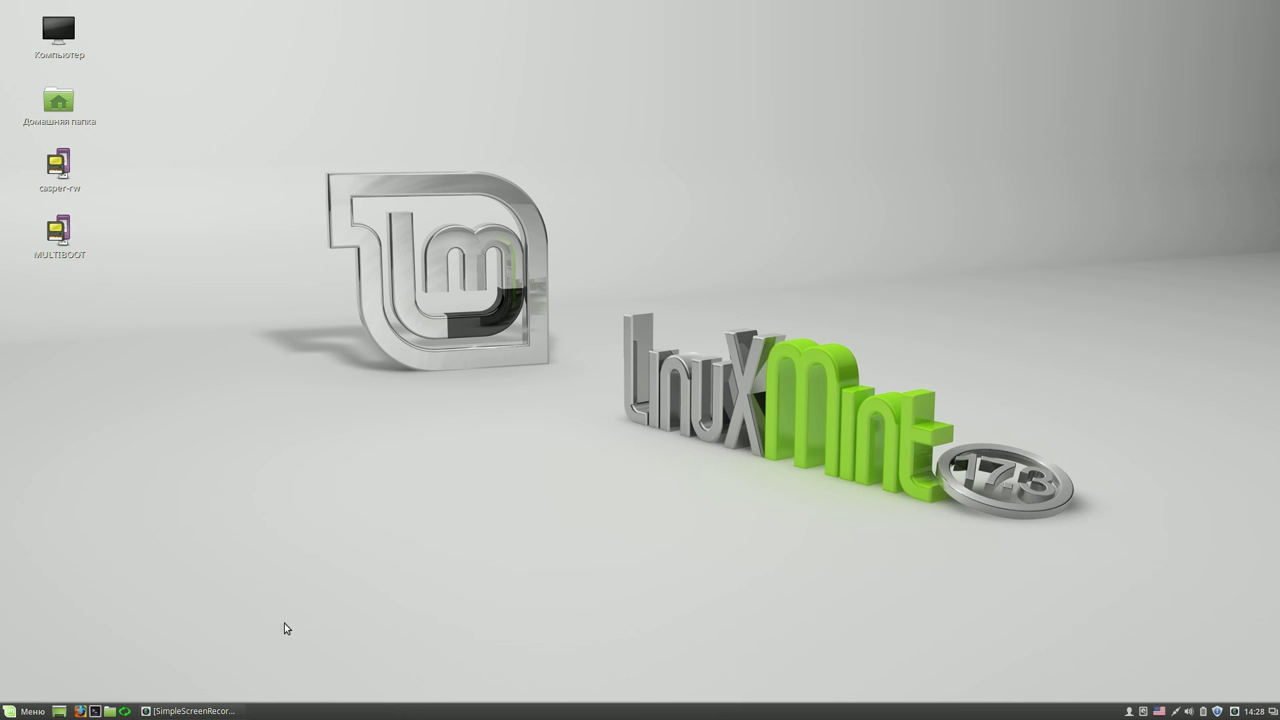
# - Mount lnx-data and browse LMC 17.3 RUS/00 to find its Systemback folder
pyautogui.click(111, 711)
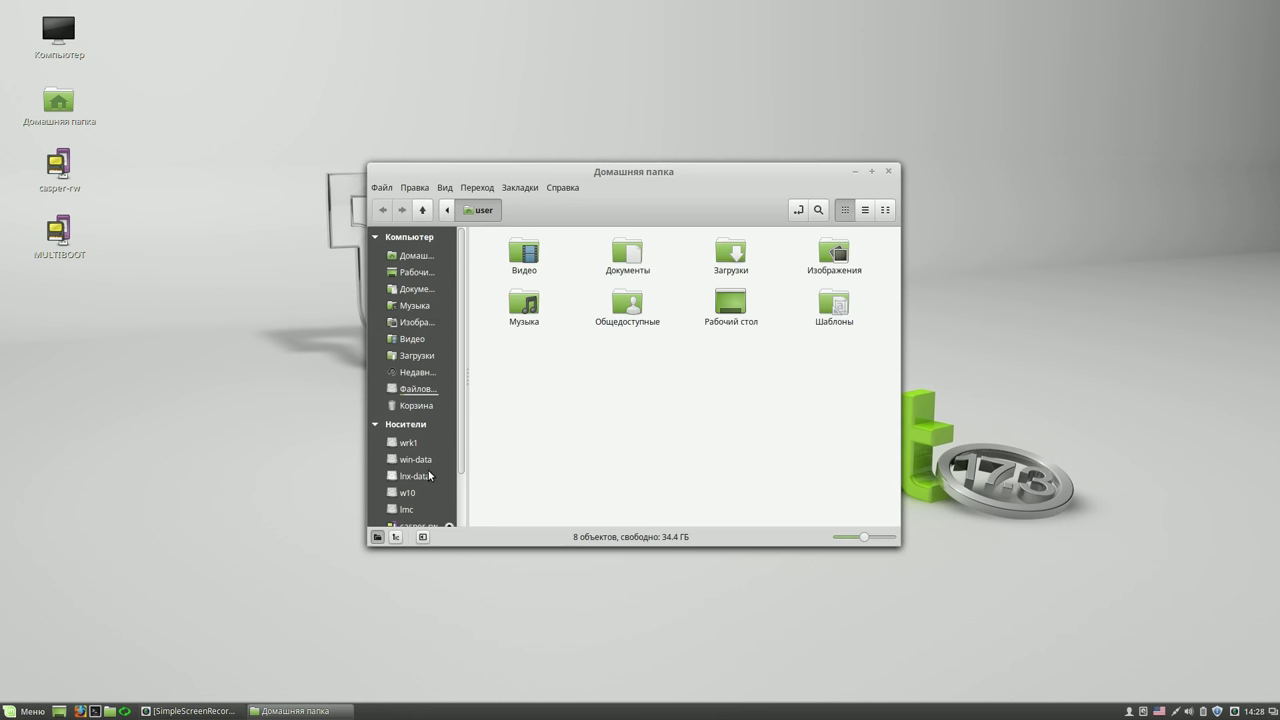
pyautogui.click(422, 478)
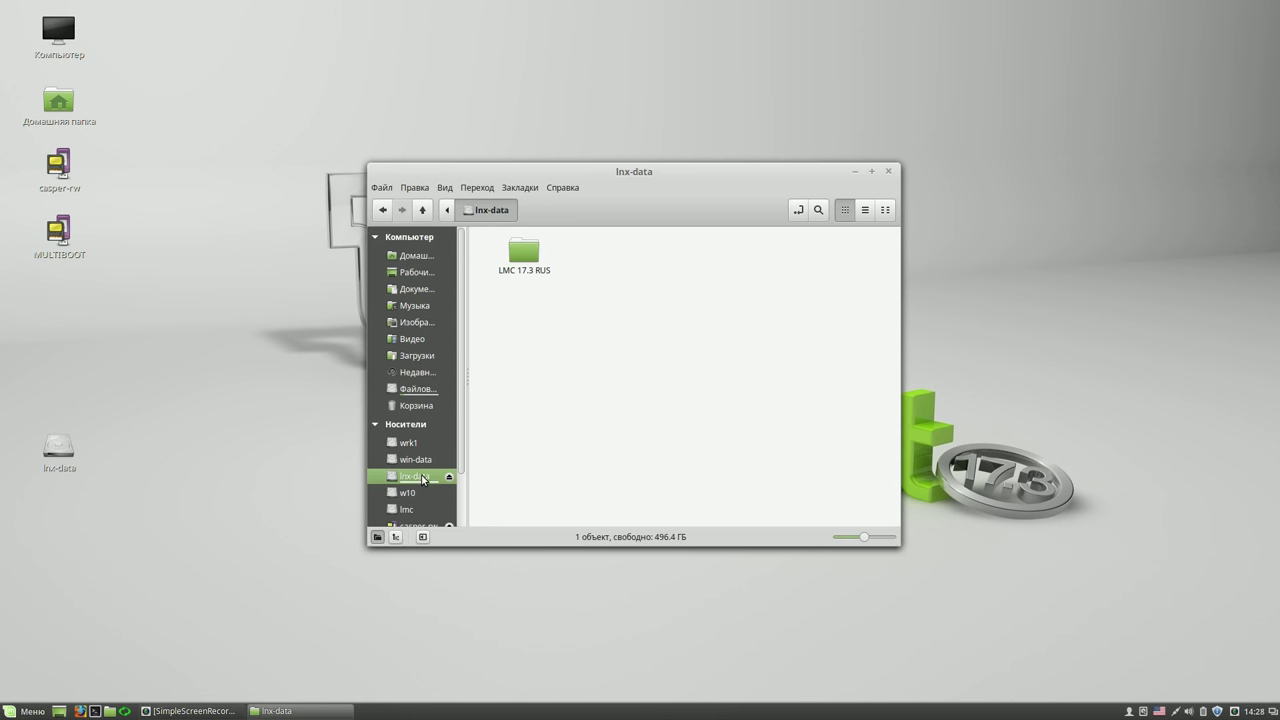
pyautogui.click(530, 262)
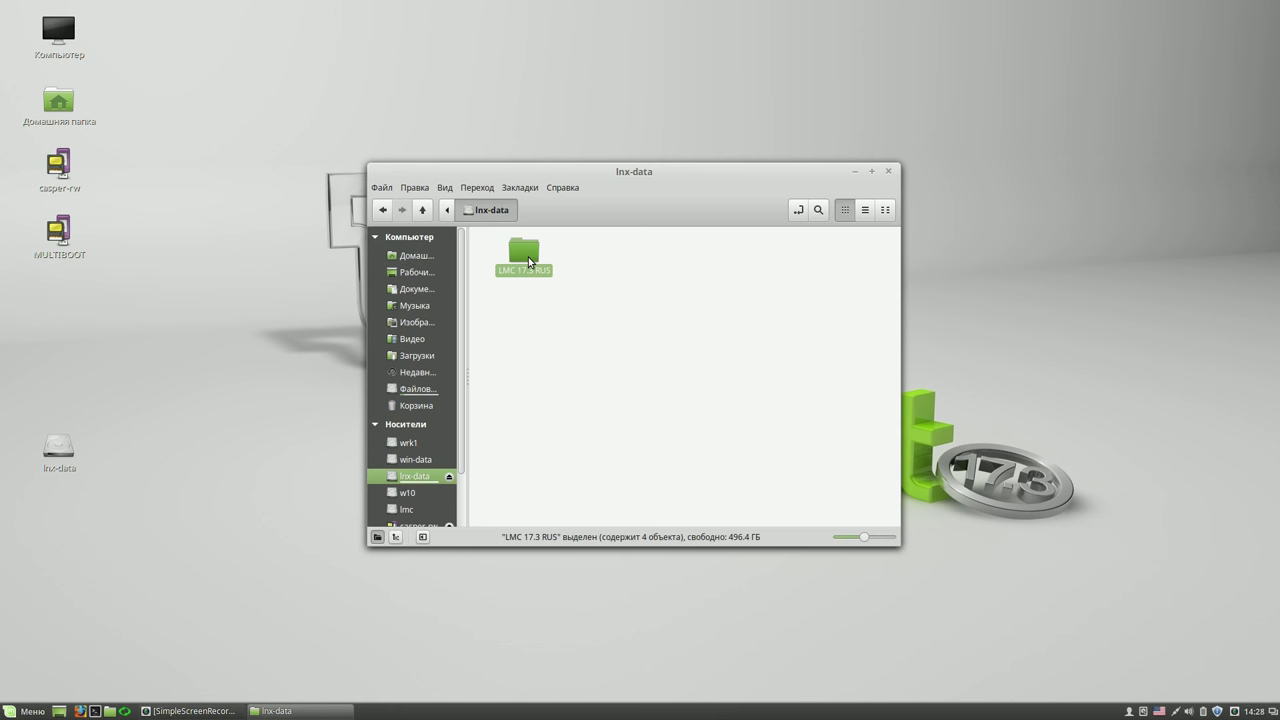
pyautogui.doubleClick(530, 262)
pyautogui.click(529, 262)
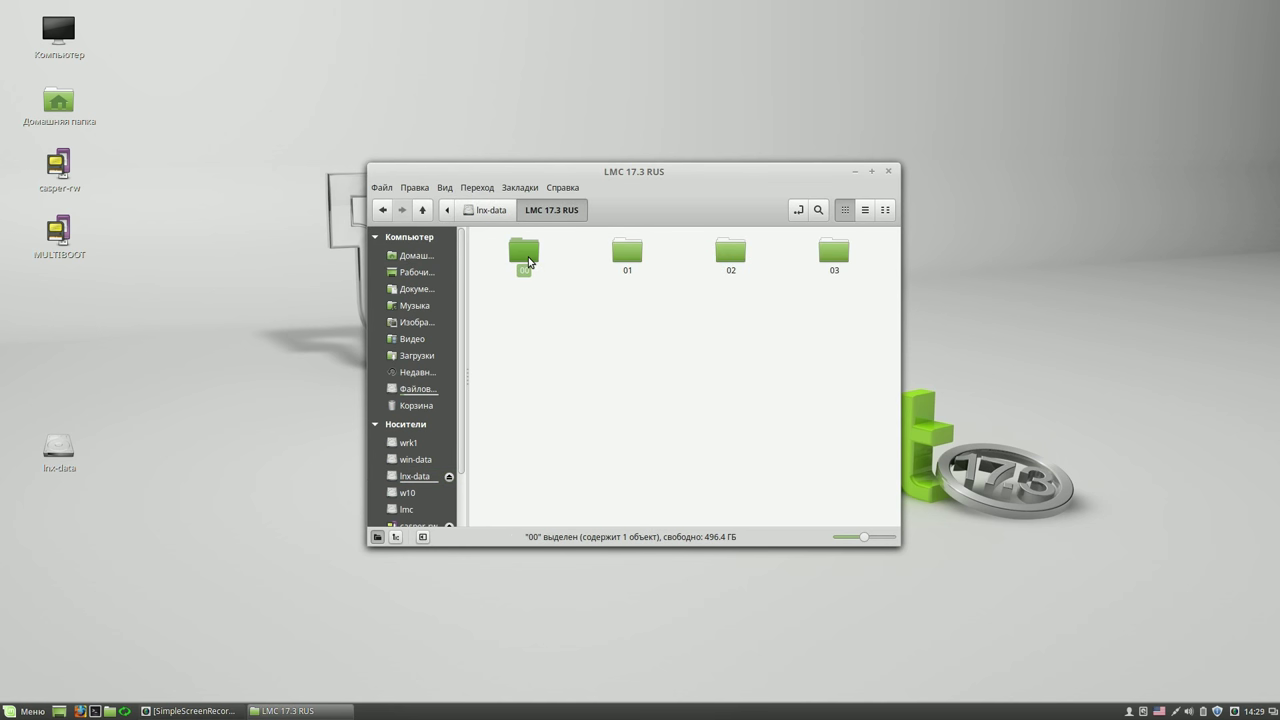
pyautogui.doubleClick(529, 262)
pyautogui.click(529, 262)
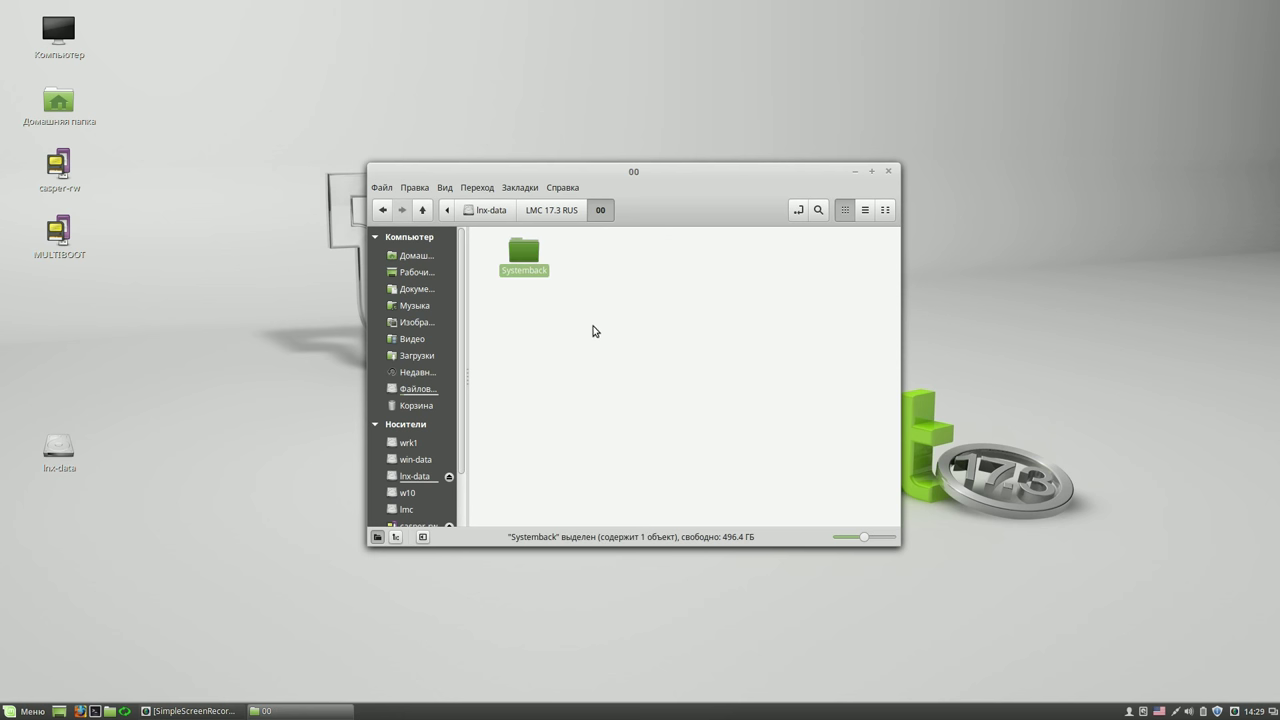
# - Close the file manager window and open the casper-rw drive
pyautogui.click(889, 172)
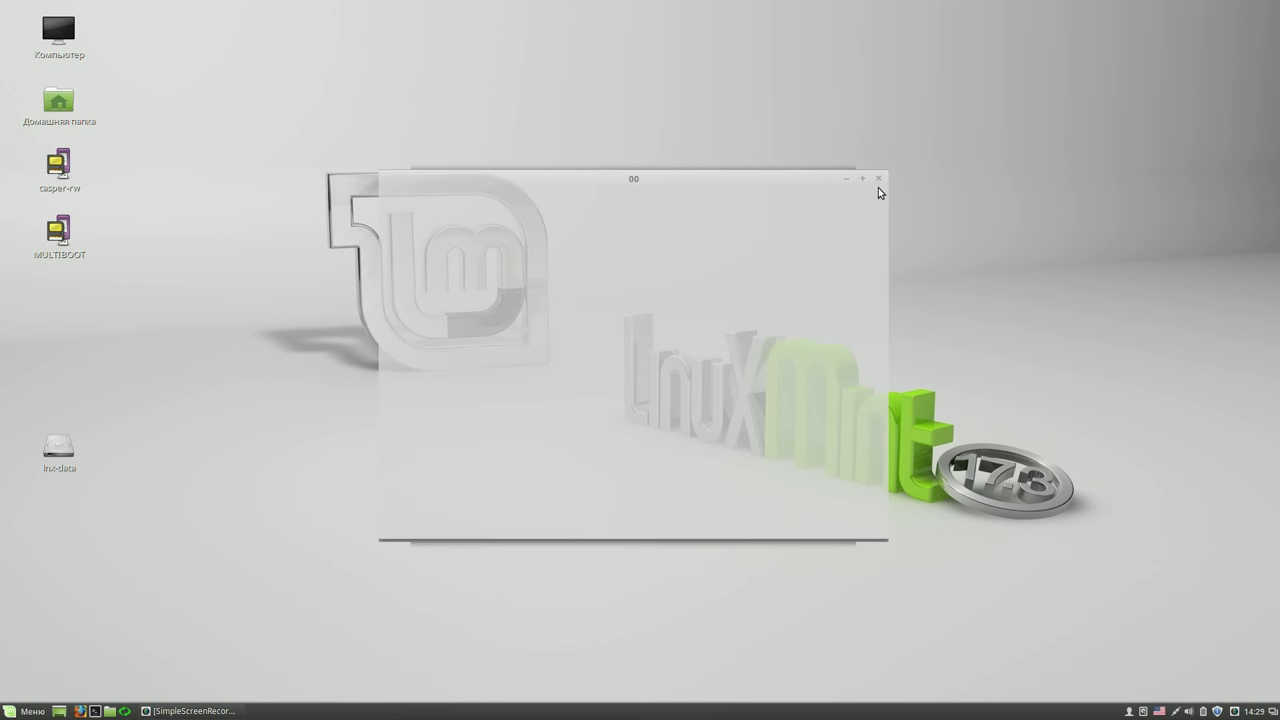
pyautogui.click(881, 181)
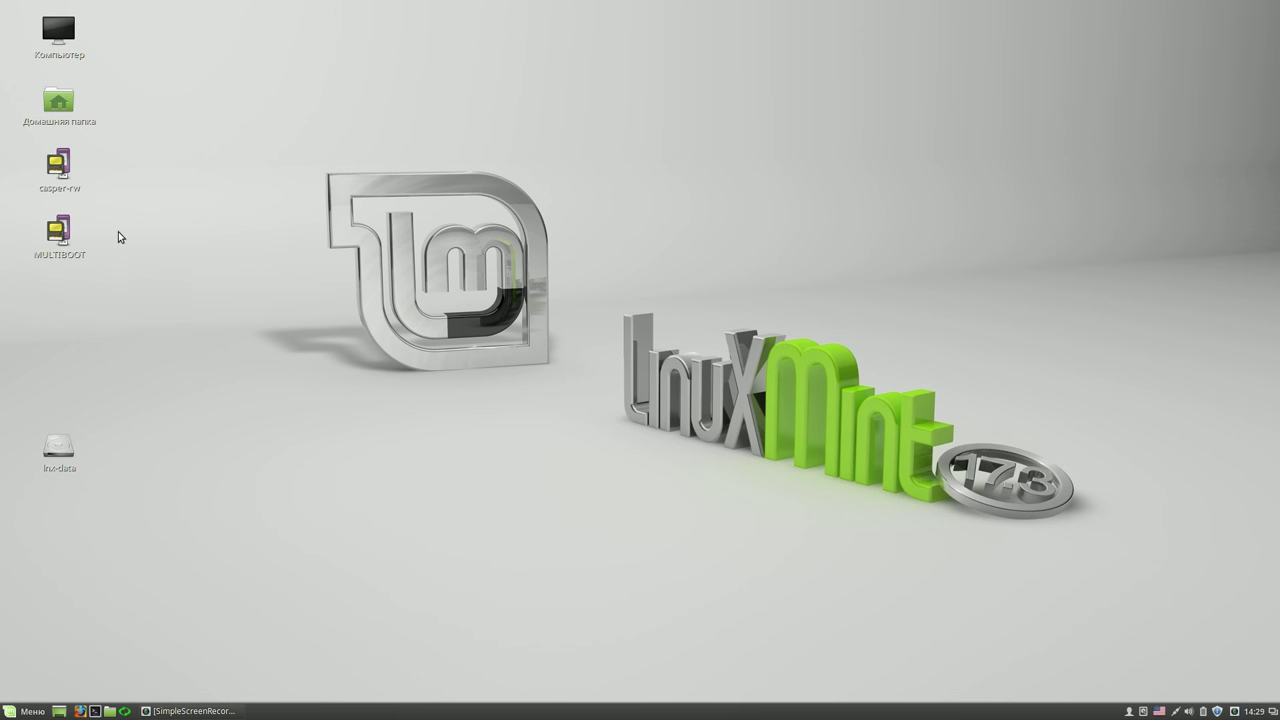
pyautogui.doubleClick(70, 180)
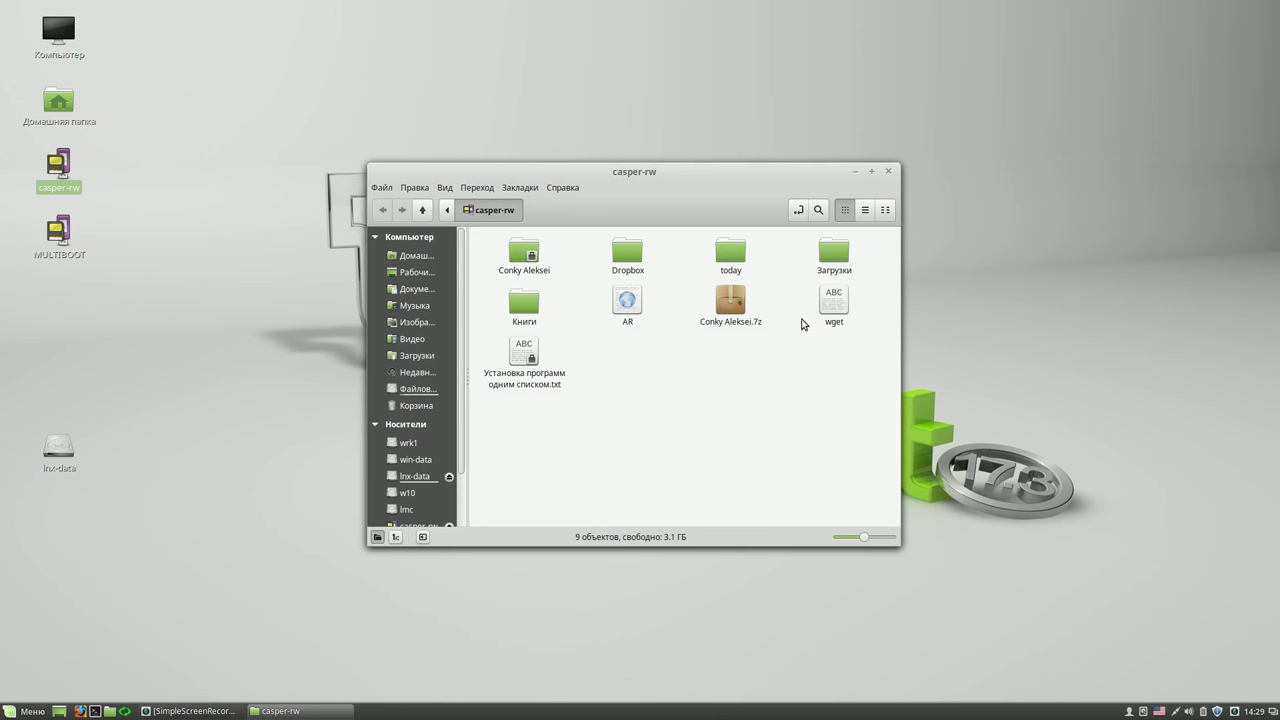
pyautogui.doubleClick(524, 357)
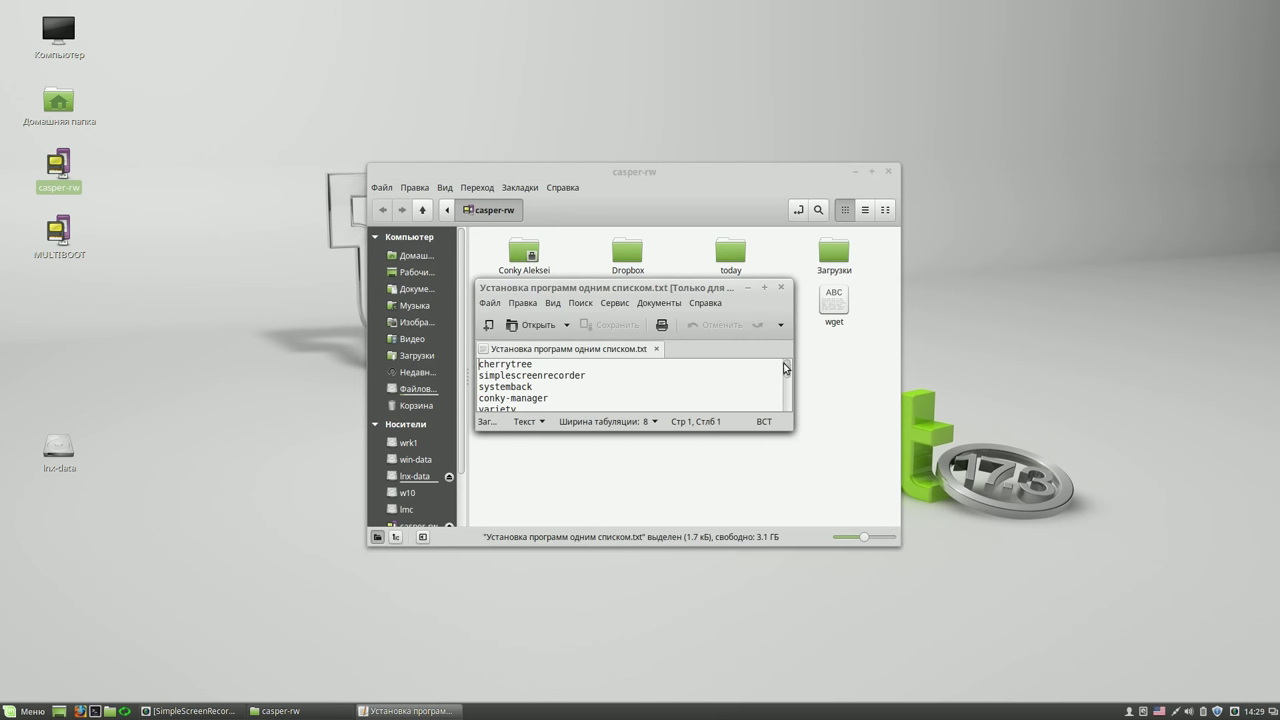
pyautogui.click(766, 289)
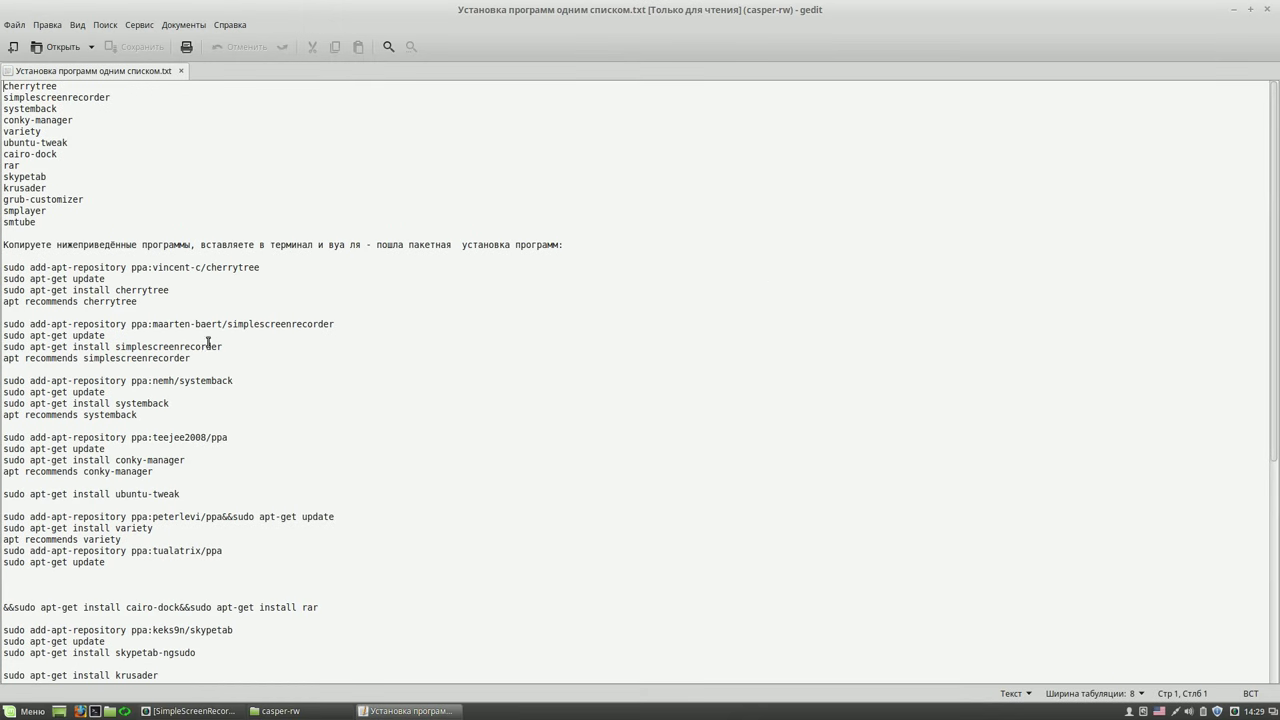
pyautogui.moveTo(3, 381); pyautogui.dragTo(191, 412)
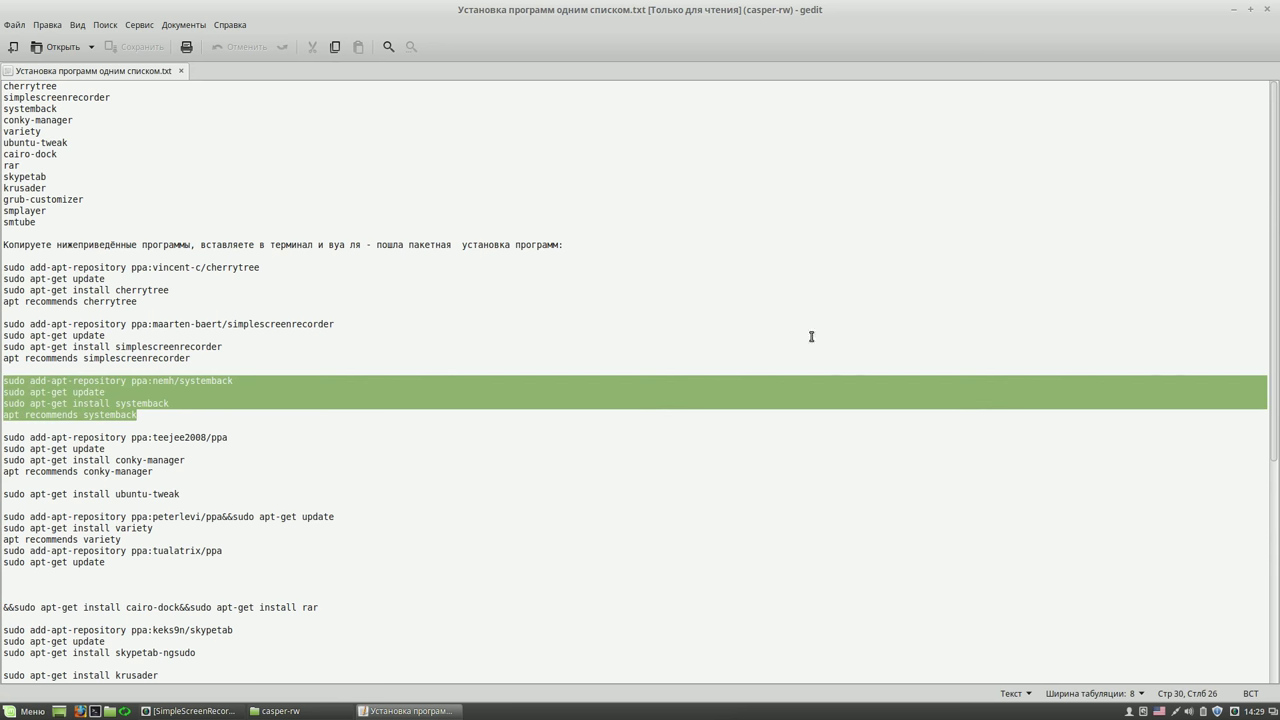
pyautogui.click(1251, 10)
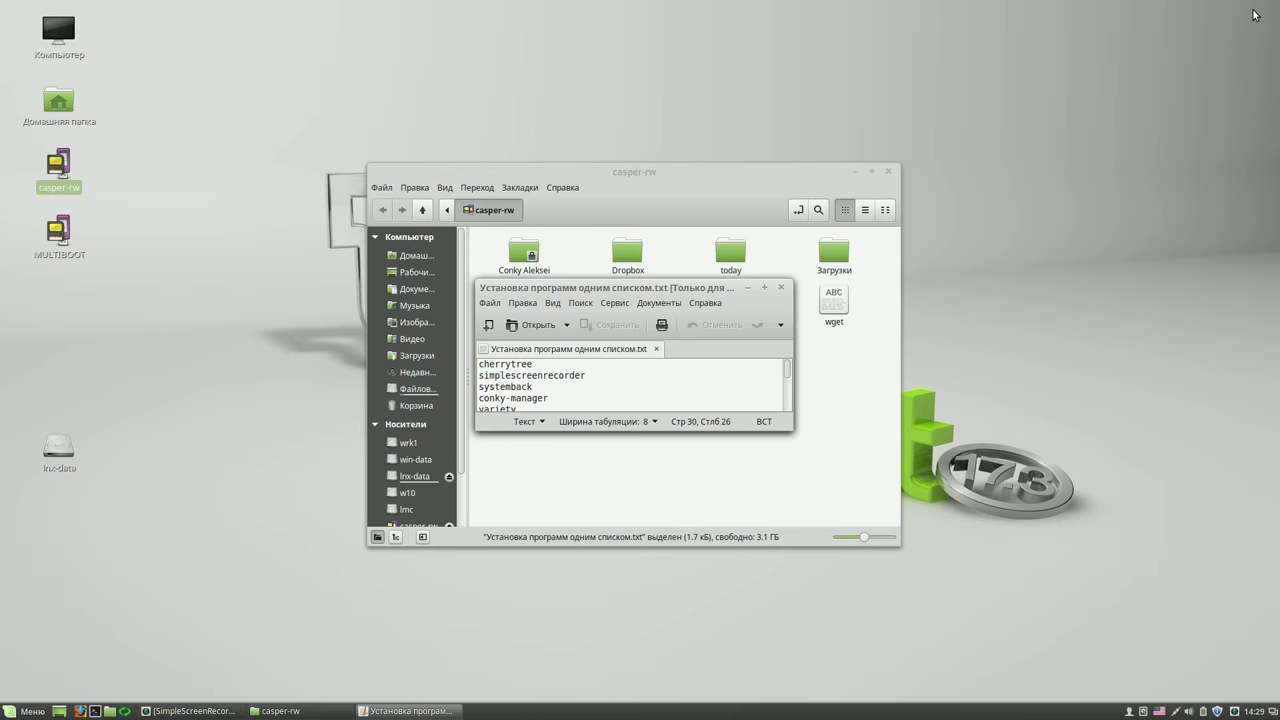
pyautogui.moveTo(791, 429); pyautogui.dragTo(834, 584)
pyautogui.moveTo(830, 395); pyautogui.dragTo(829, 460)
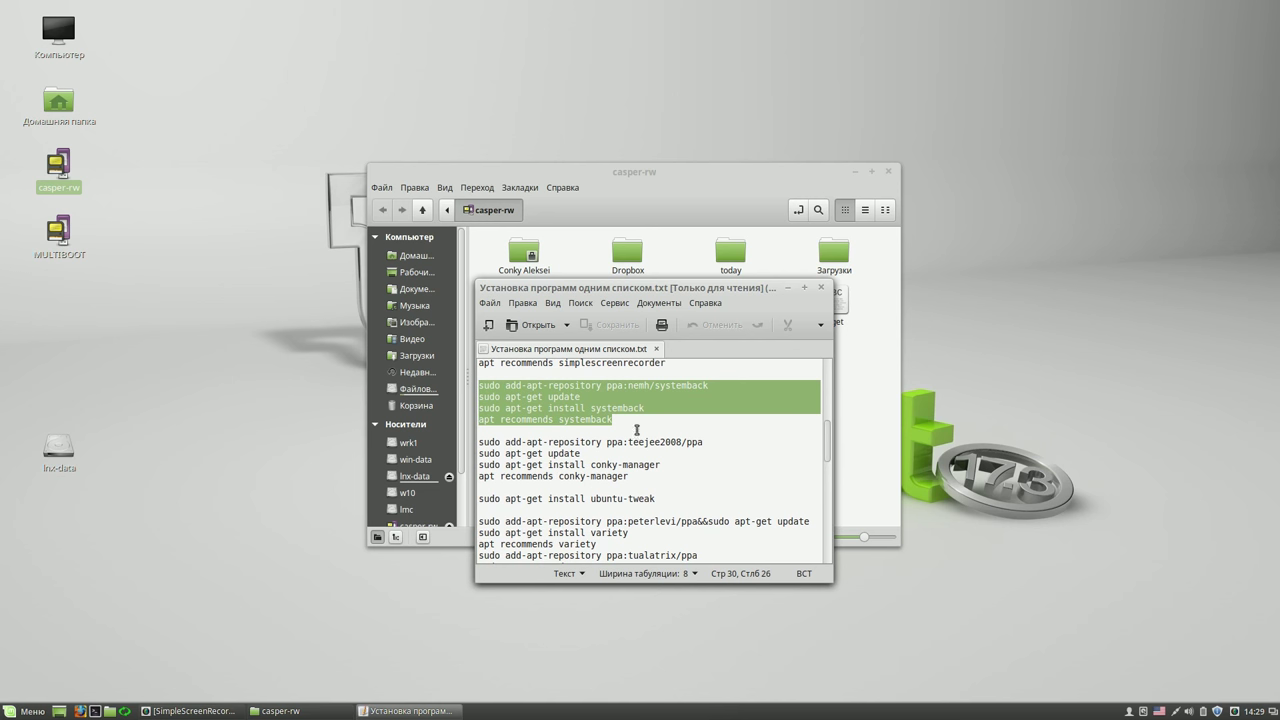
pyautogui.click(624, 425)
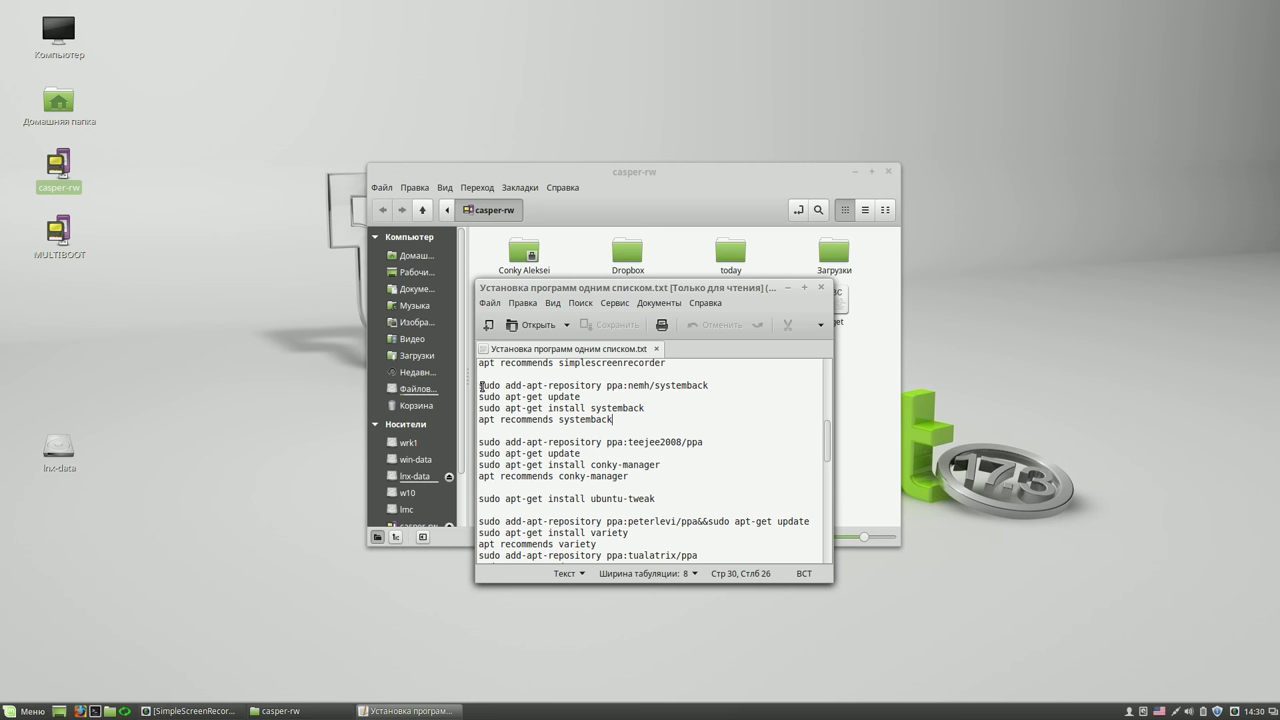
pyautogui.moveTo(480, 386); pyautogui.dragTo(635, 419)
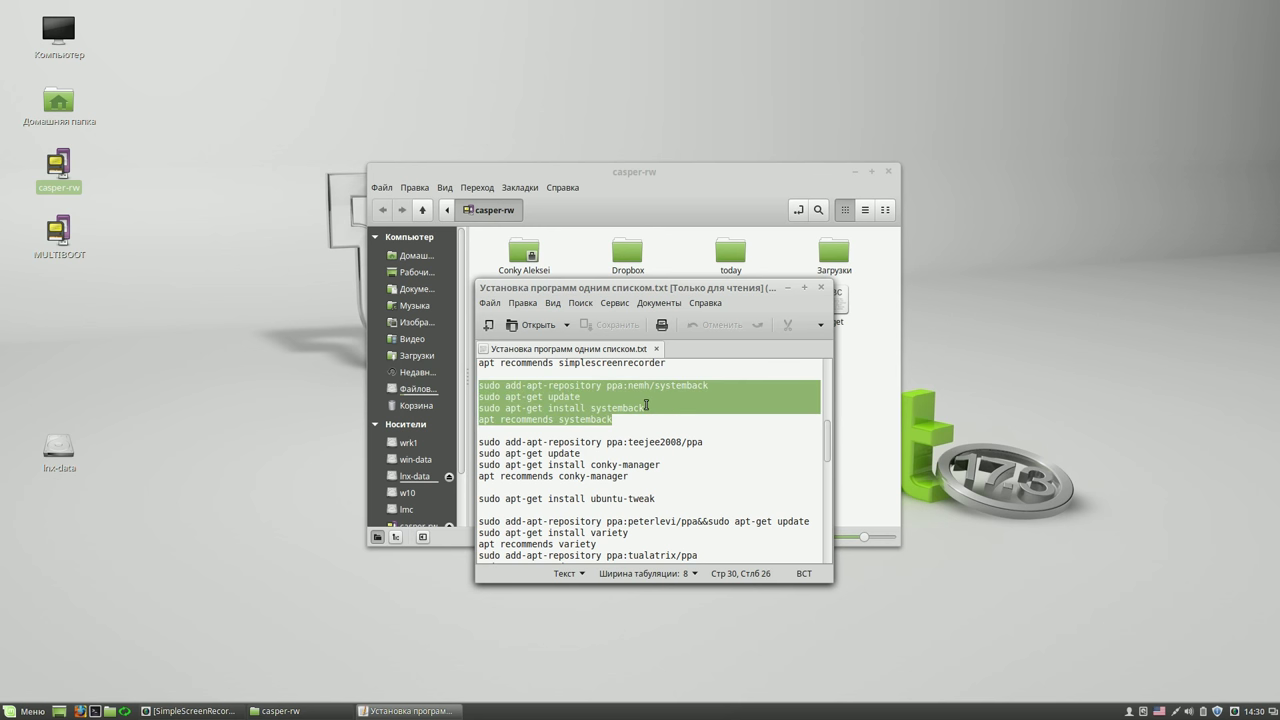
pyautogui.click(821, 288)
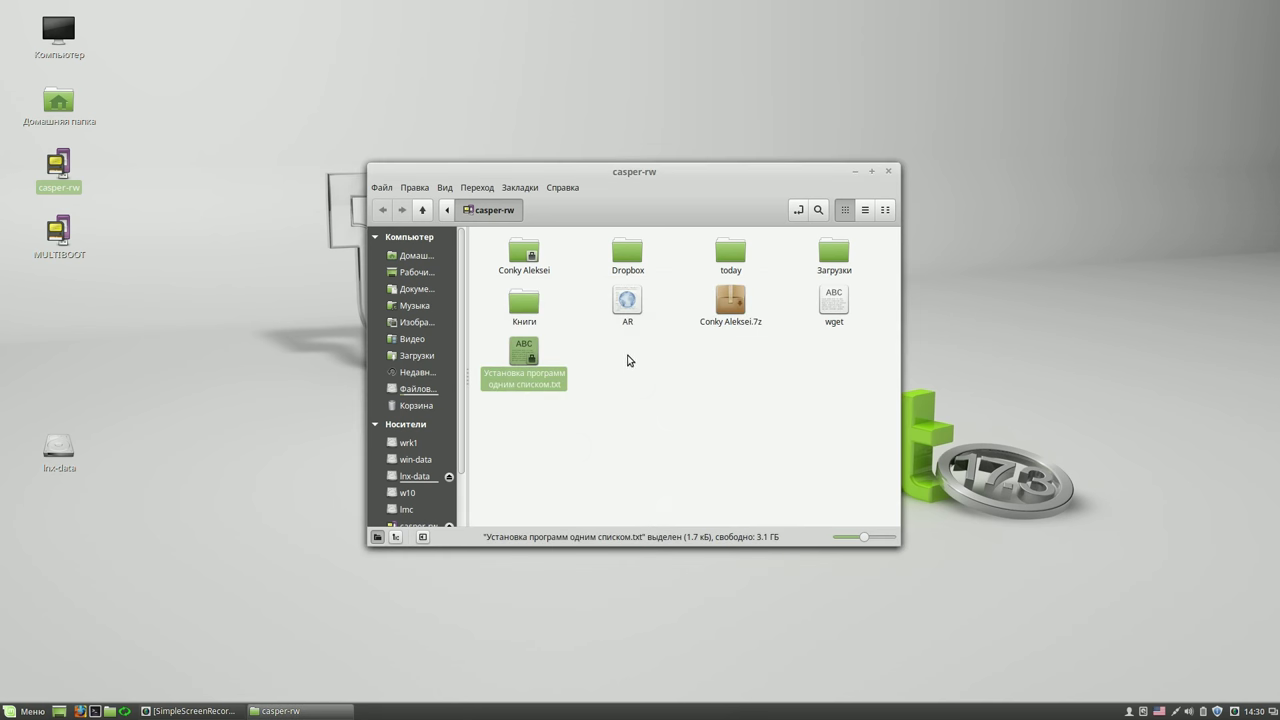
pyautogui.click(888, 171)
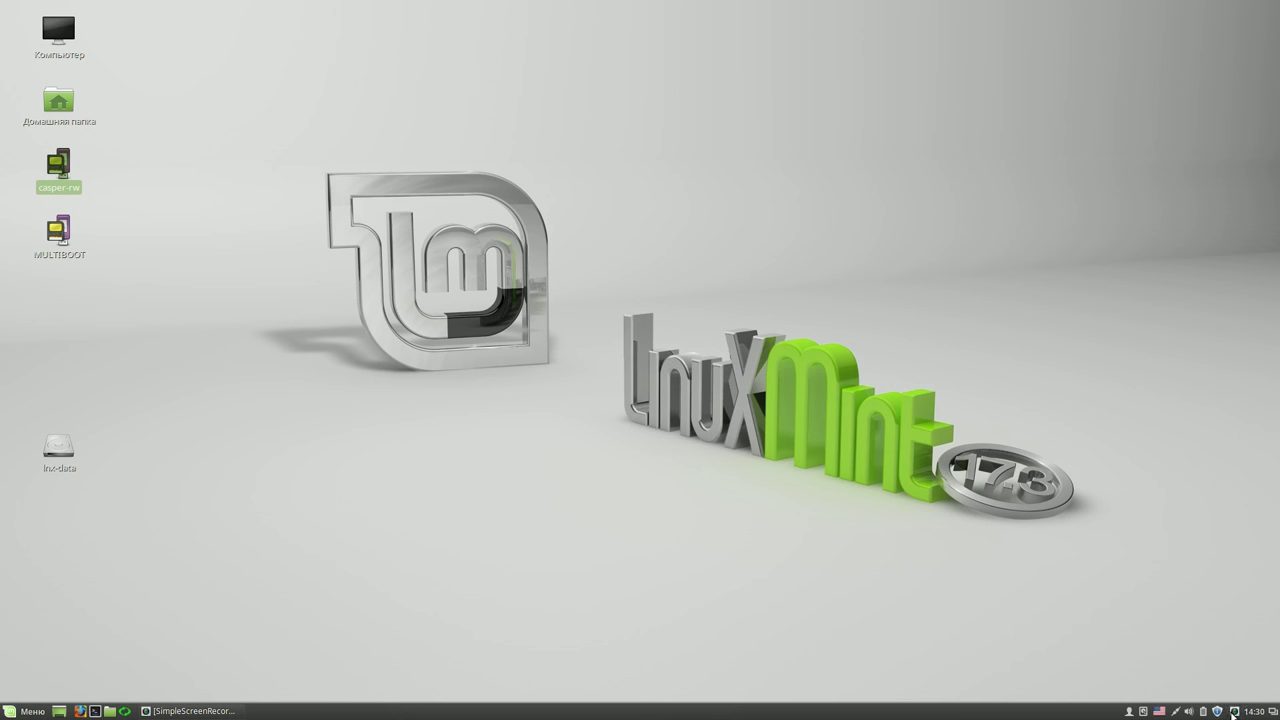
pyautogui.click(1234, 711)
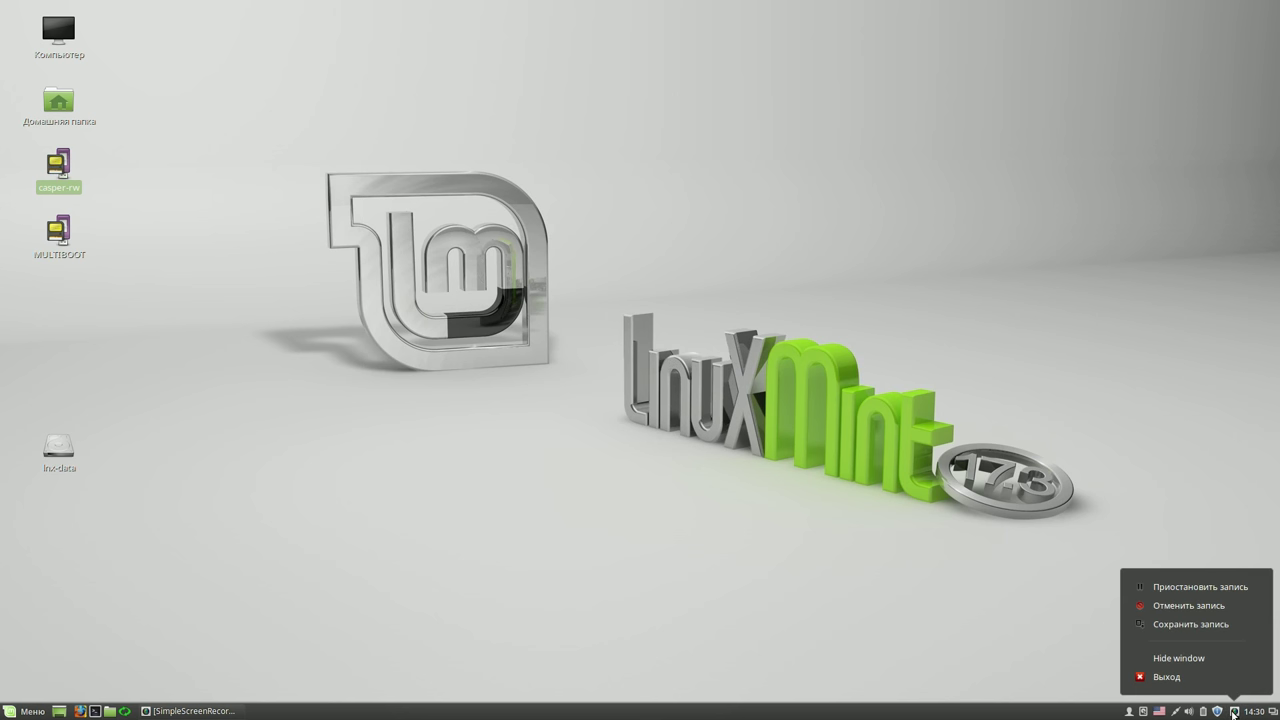
# - Pause the screen recording from the SimpleScreenRecorder tray menu
pyautogui.click(1172, 587)
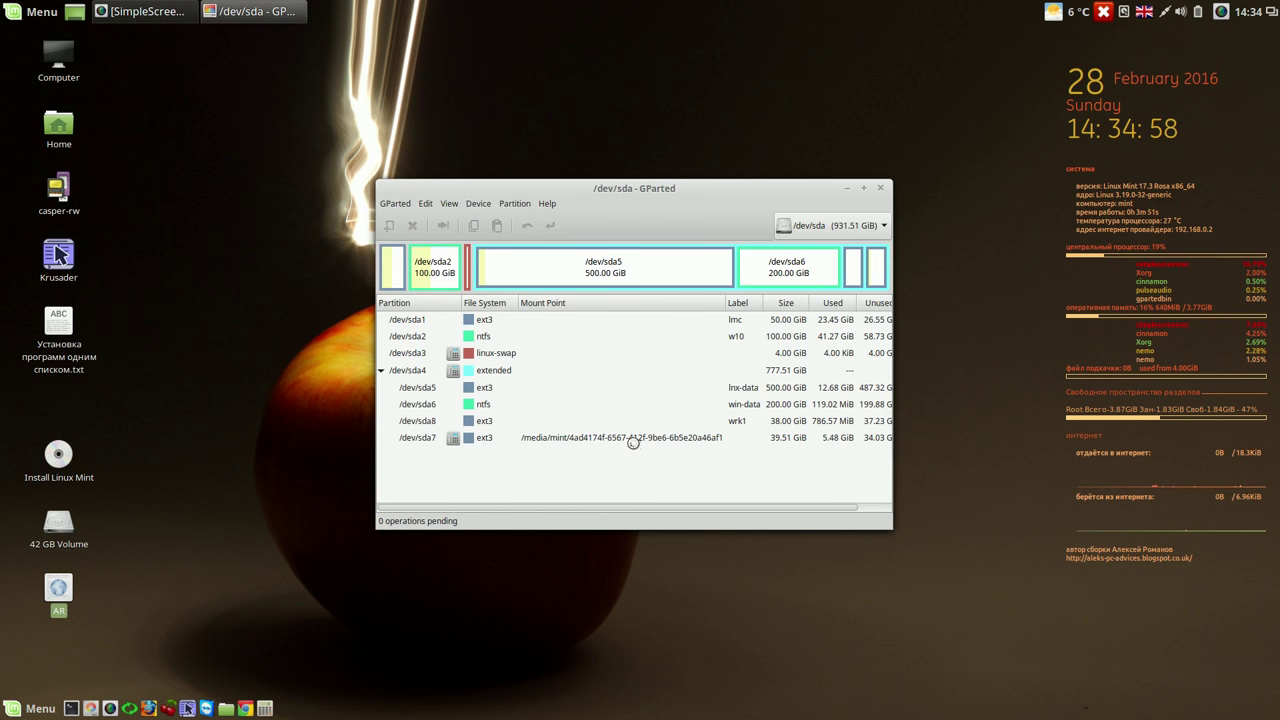
# - Unmount the /dev/sda7 partition
pyautogui.click(635, 438)
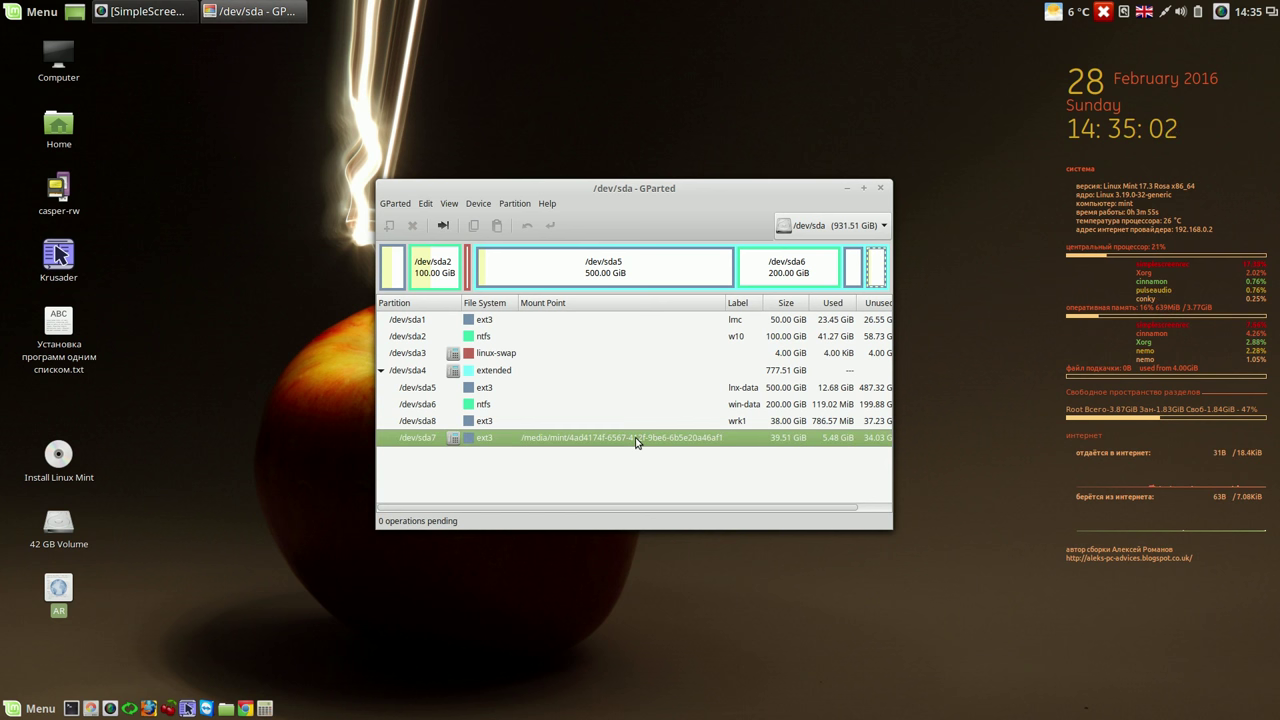
pyautogui.rightClick(637, 442)
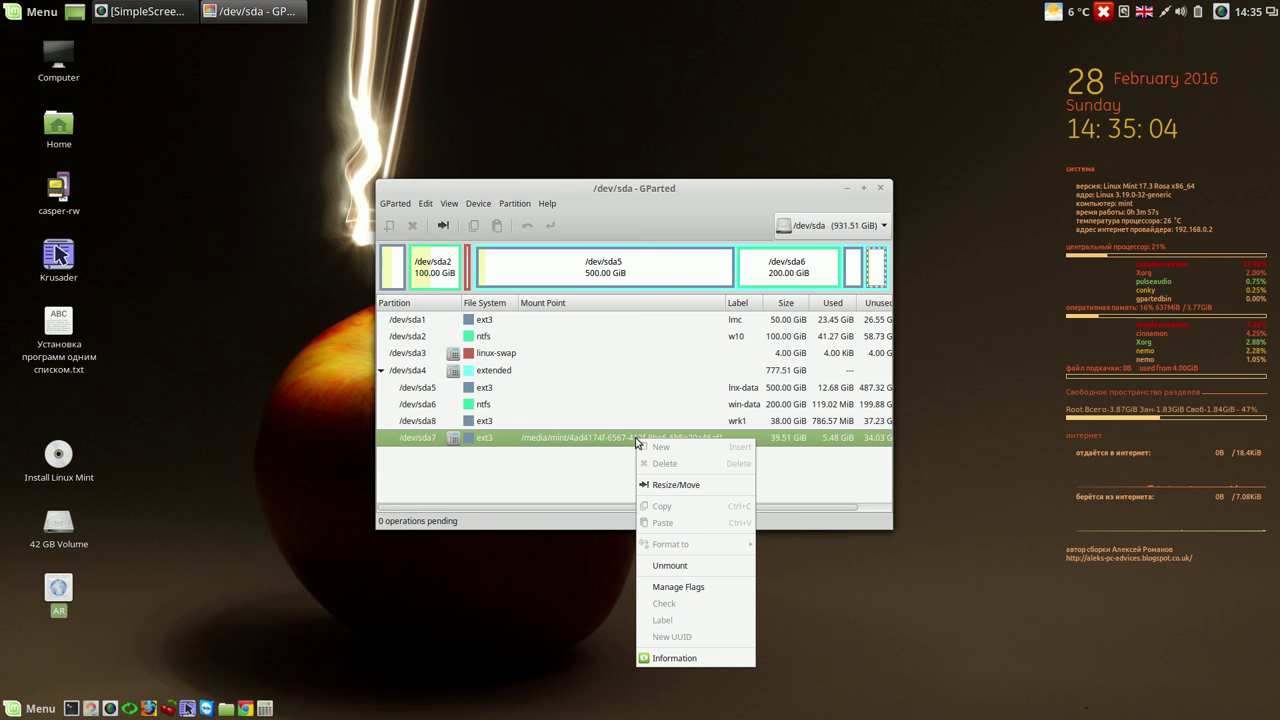
pyautogui.click(670, 566)
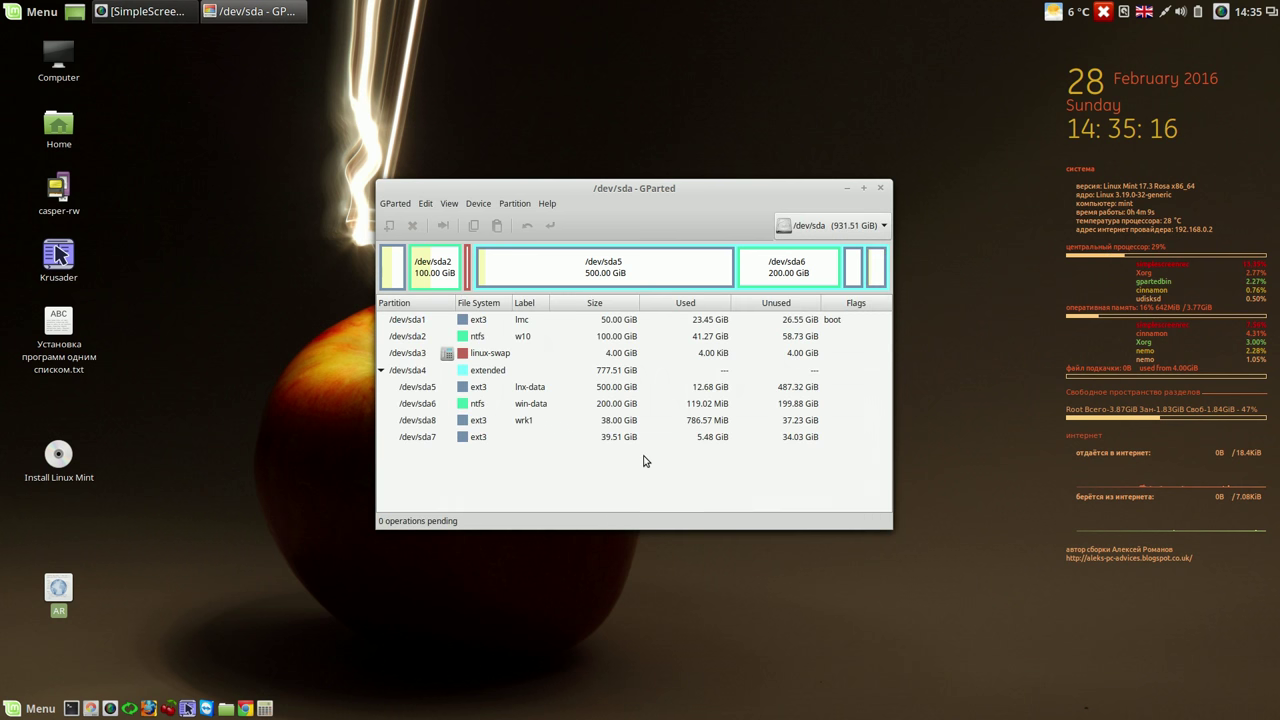
# - Delete /dev/sda7 and apply the operation, leaving unallocated space
pyautogui.click(629, 439)
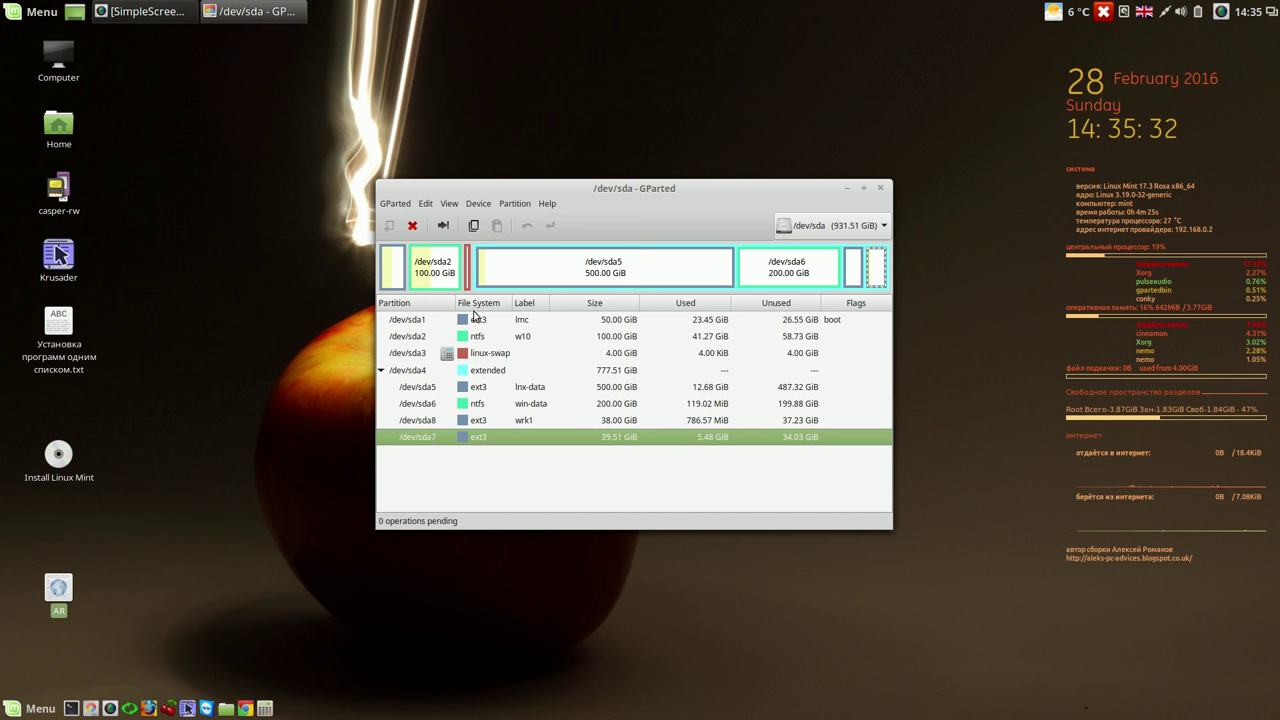
pyautogui.click(412, 228)
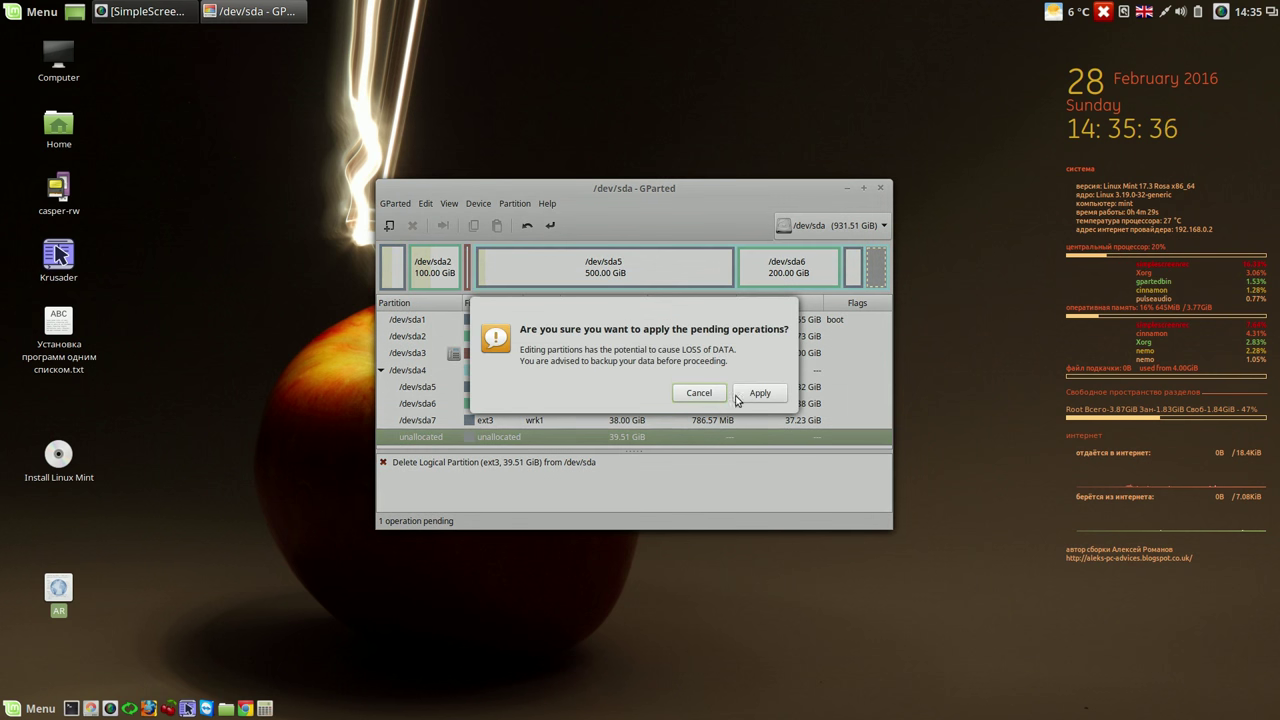
pyautogui.click(760, 393)
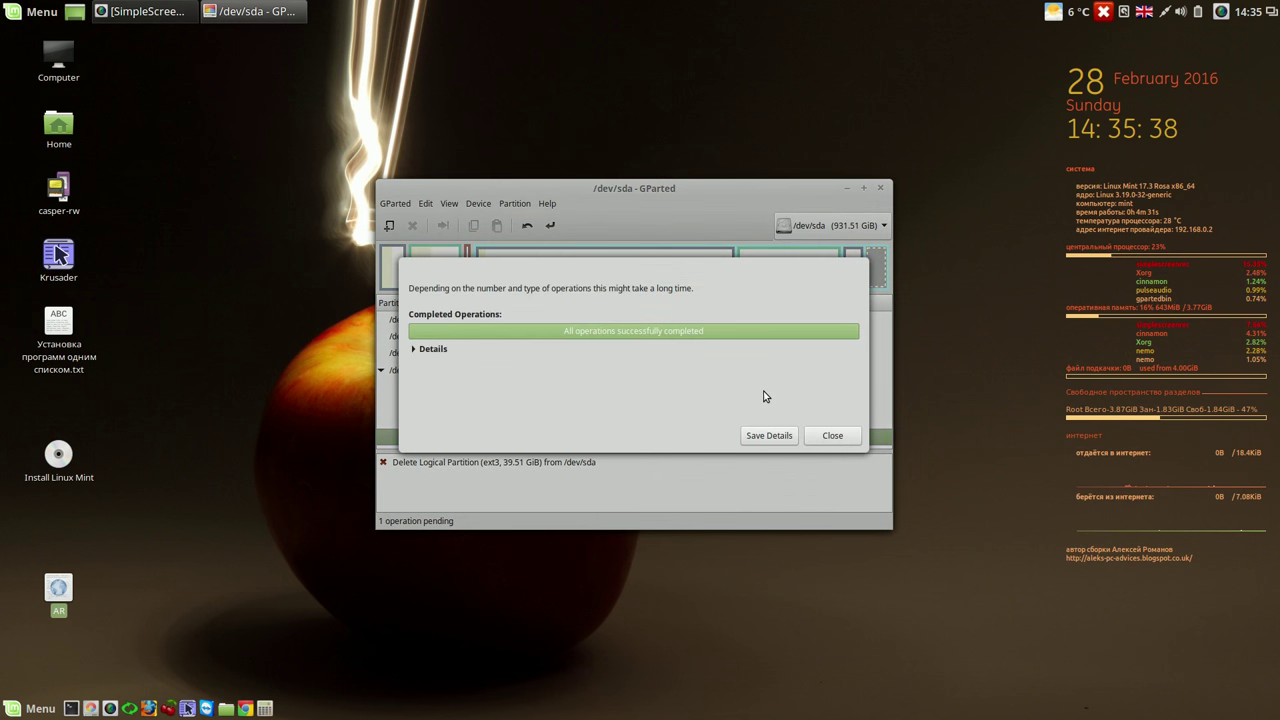
pyautogui.click(850, 435)
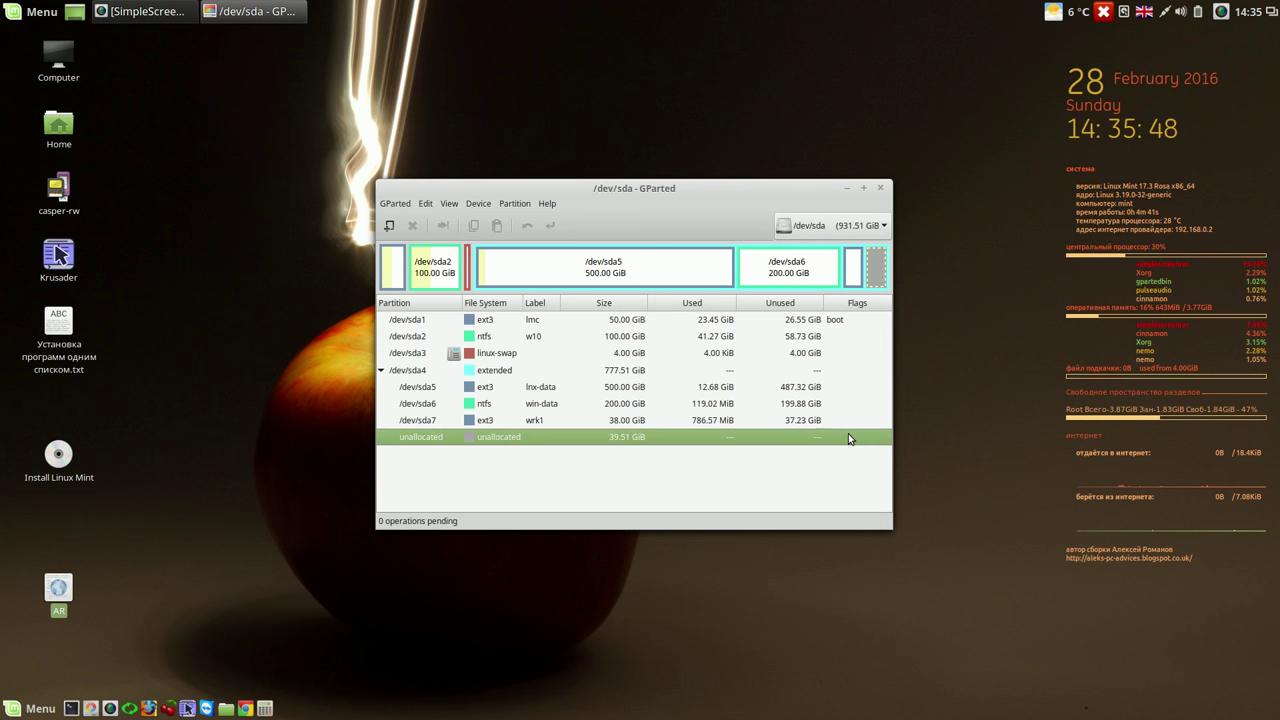
pyautogui.rightClick(534, 437)
# - Create an ext3 partition in the unallocated space, apply it, and close GParted
pyautogui.click(553, 447)
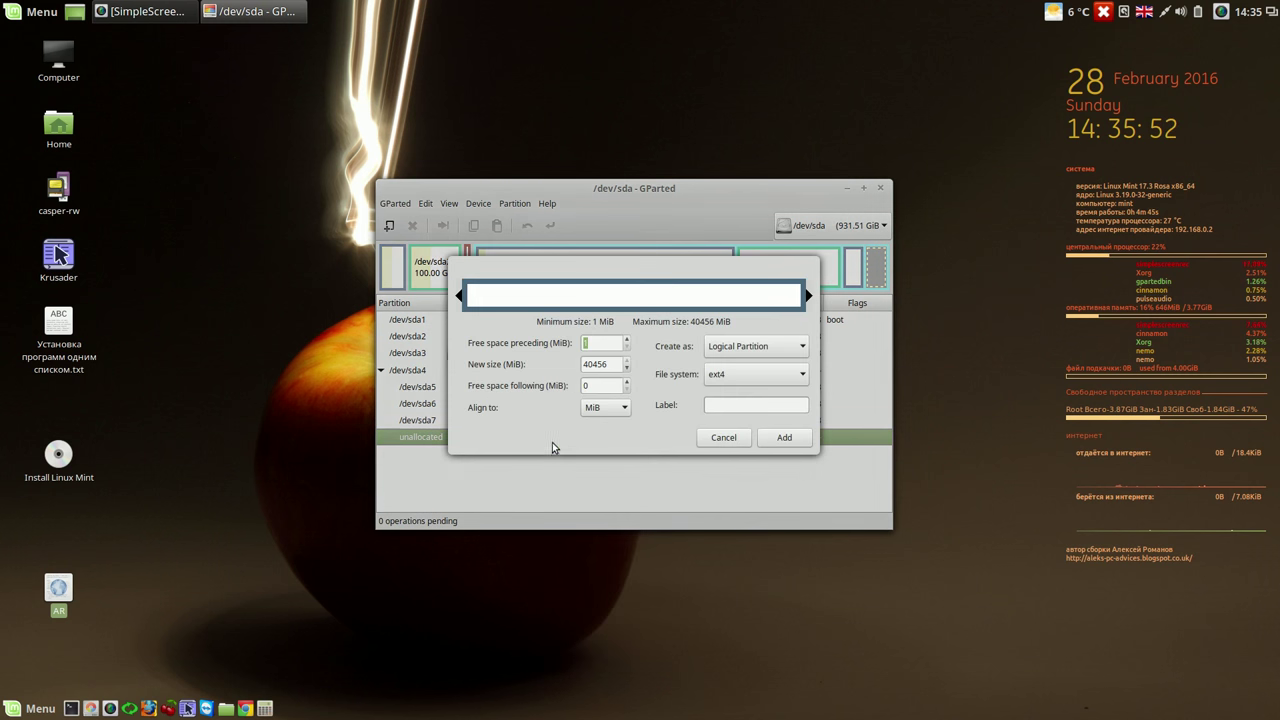
pyautogui.click(800, 375)
pyautogui.click(768, 358)
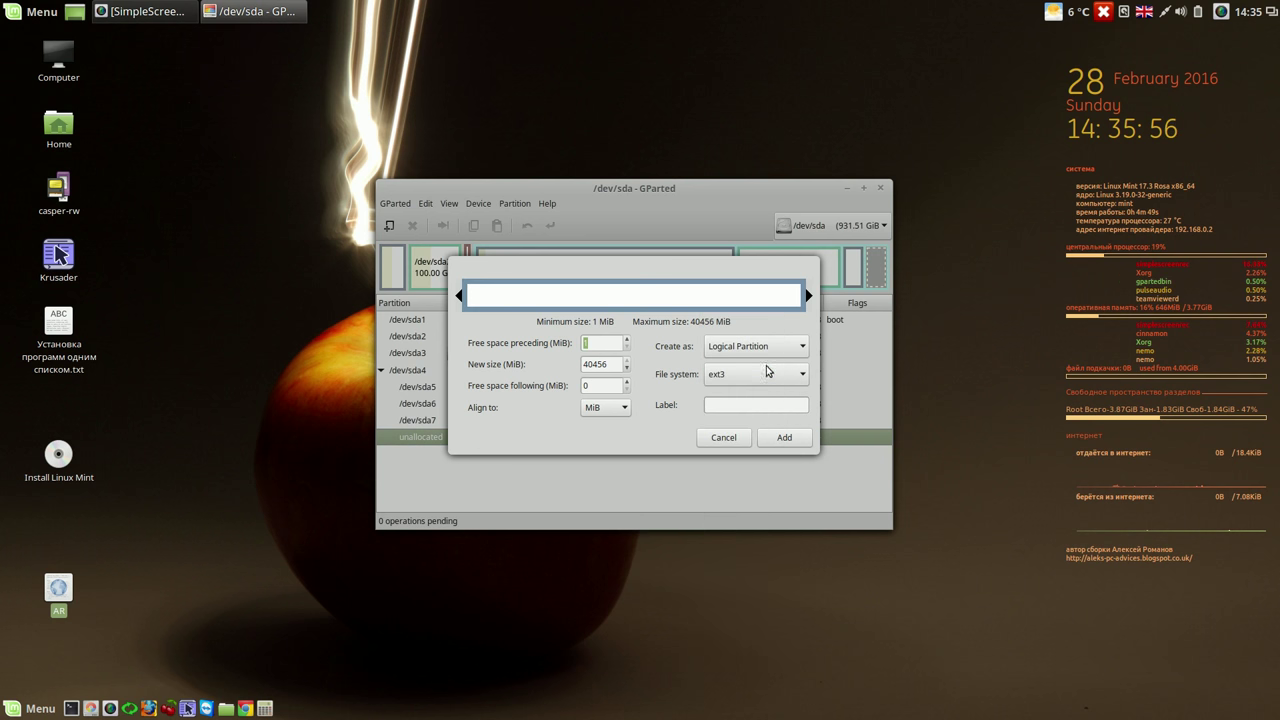
pyautogui.click(786, 437)
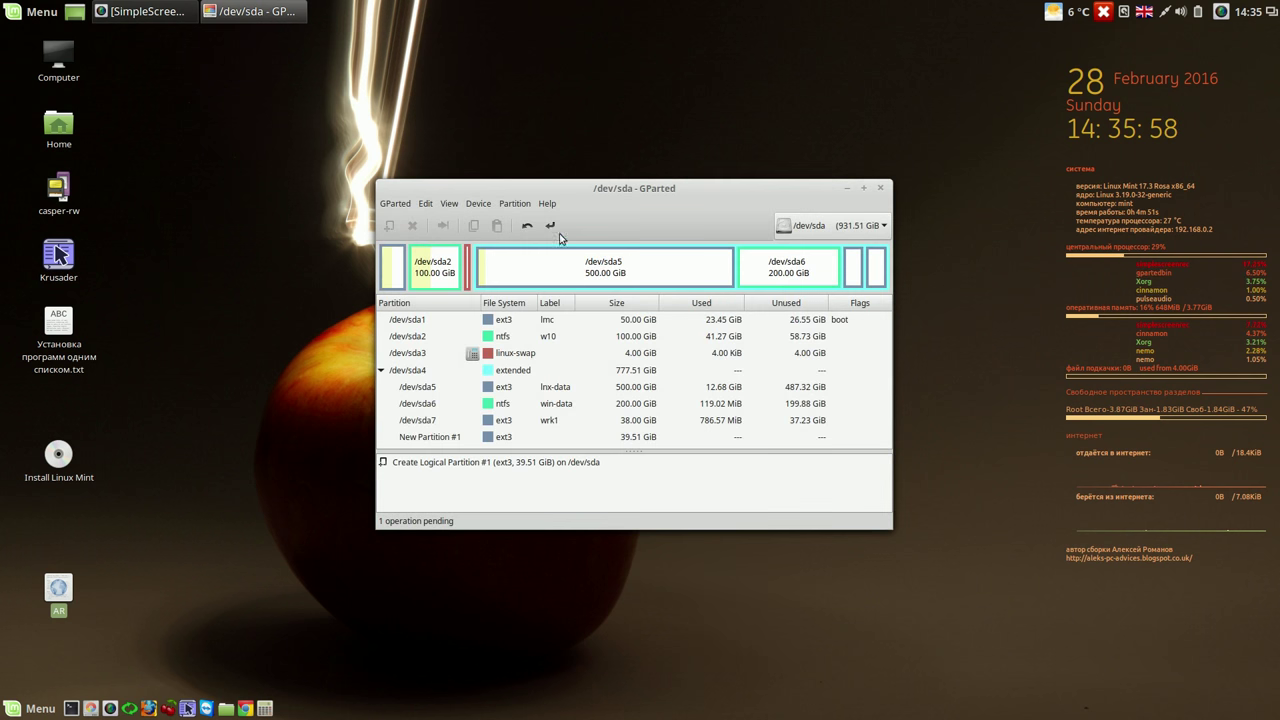
pyautogui.click(550, 226)
pyautogui.click(760, 393)
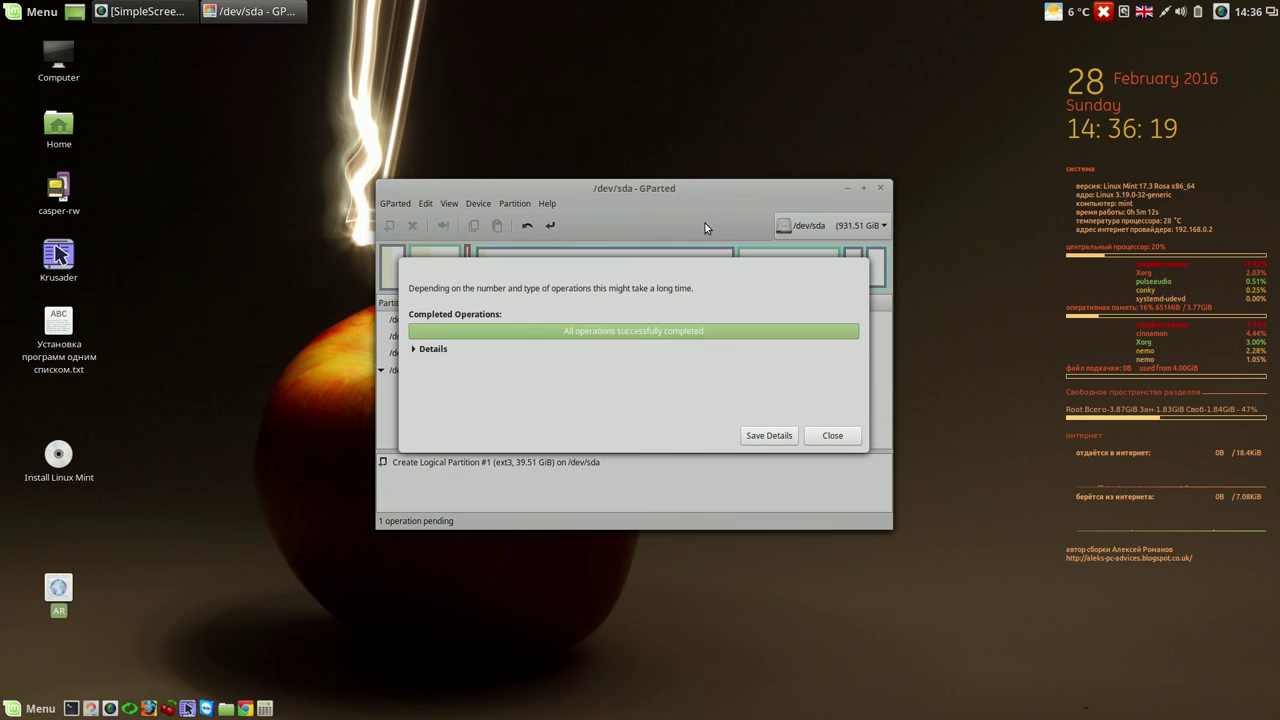
pyautogui.click(848, 438)
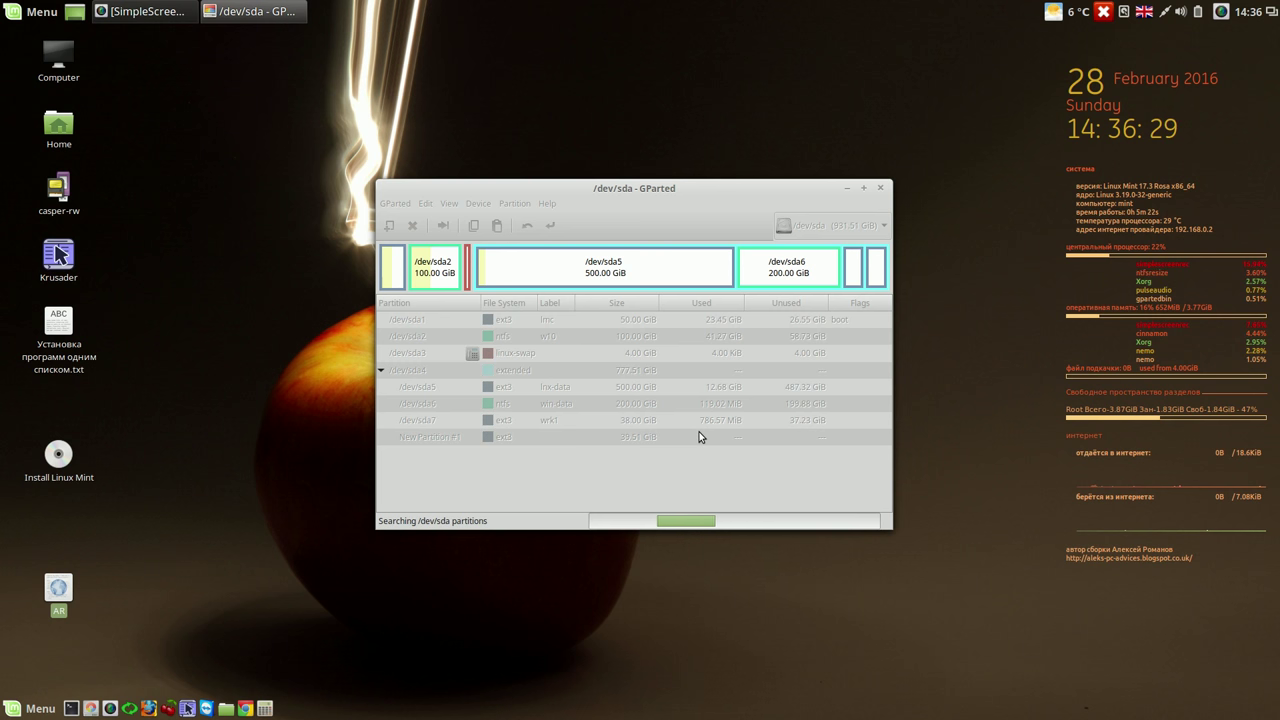
pyautogui.click(880, 190)
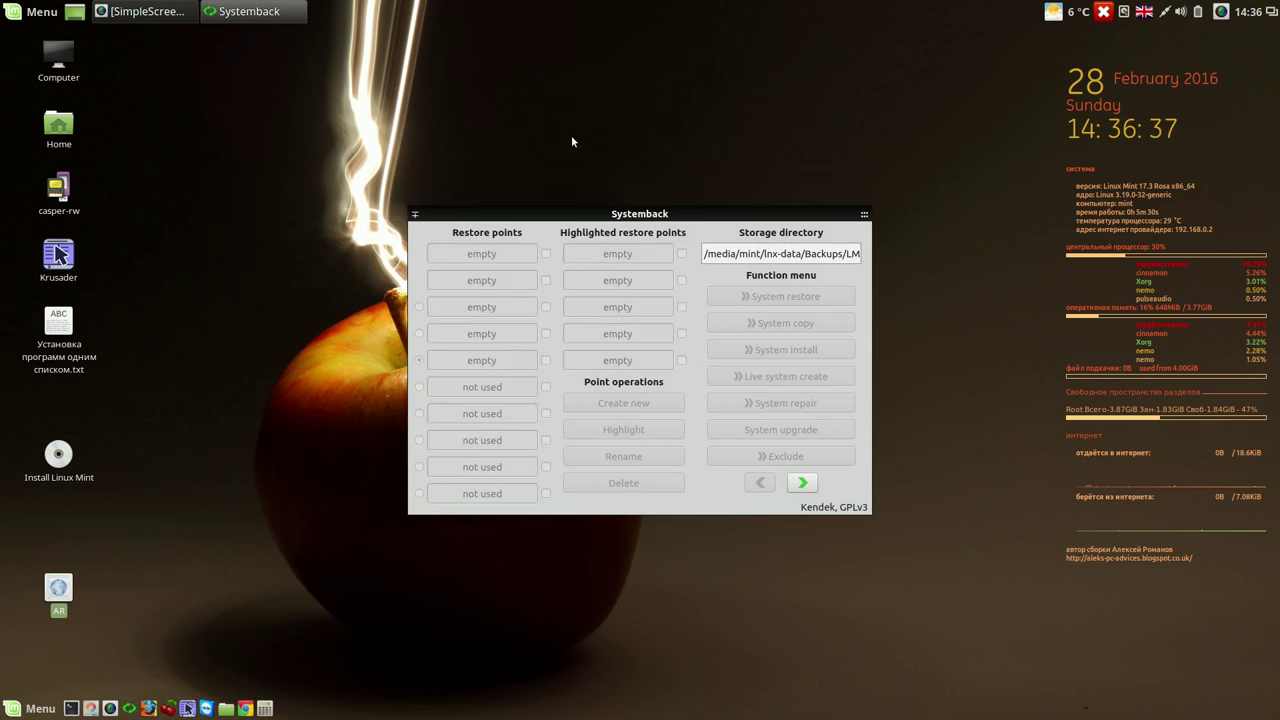
# - Look at the contents of the lnx-data partition in the file manager, then close it
pyautogui.moveTo(706, 222); pyautogui.dragTo(701, 120)
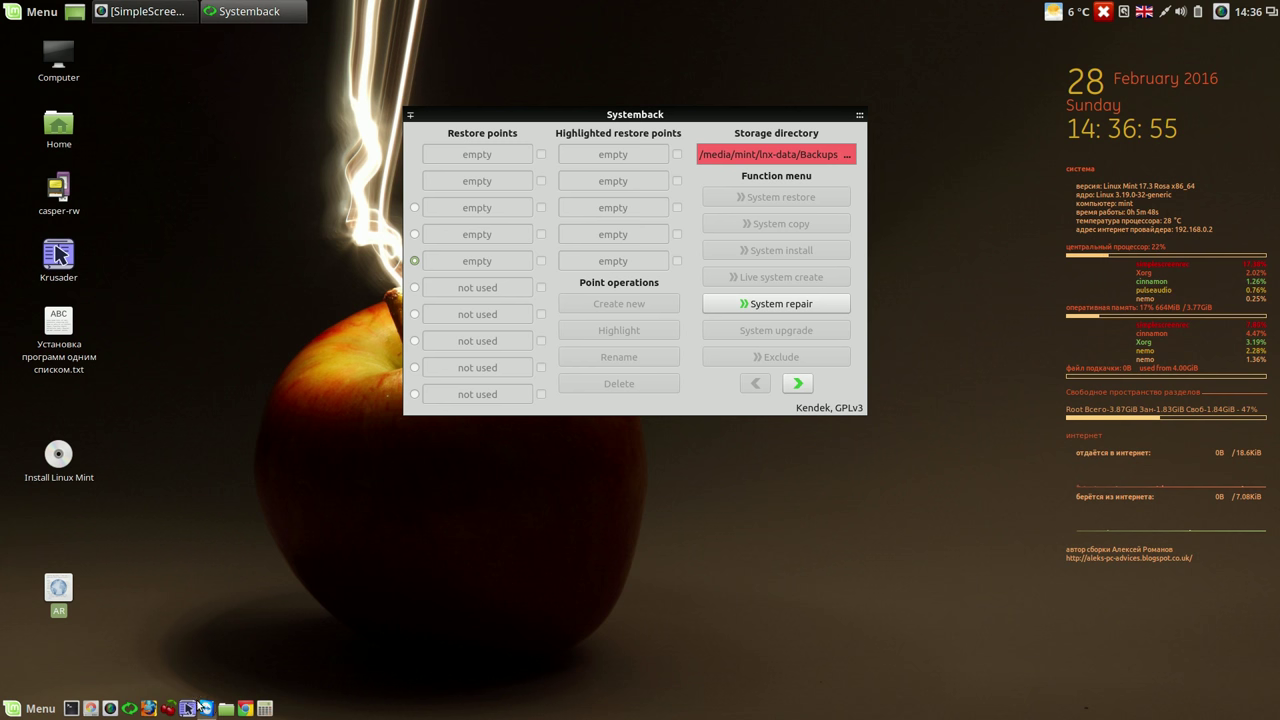
pyautogui.click(224, 709)
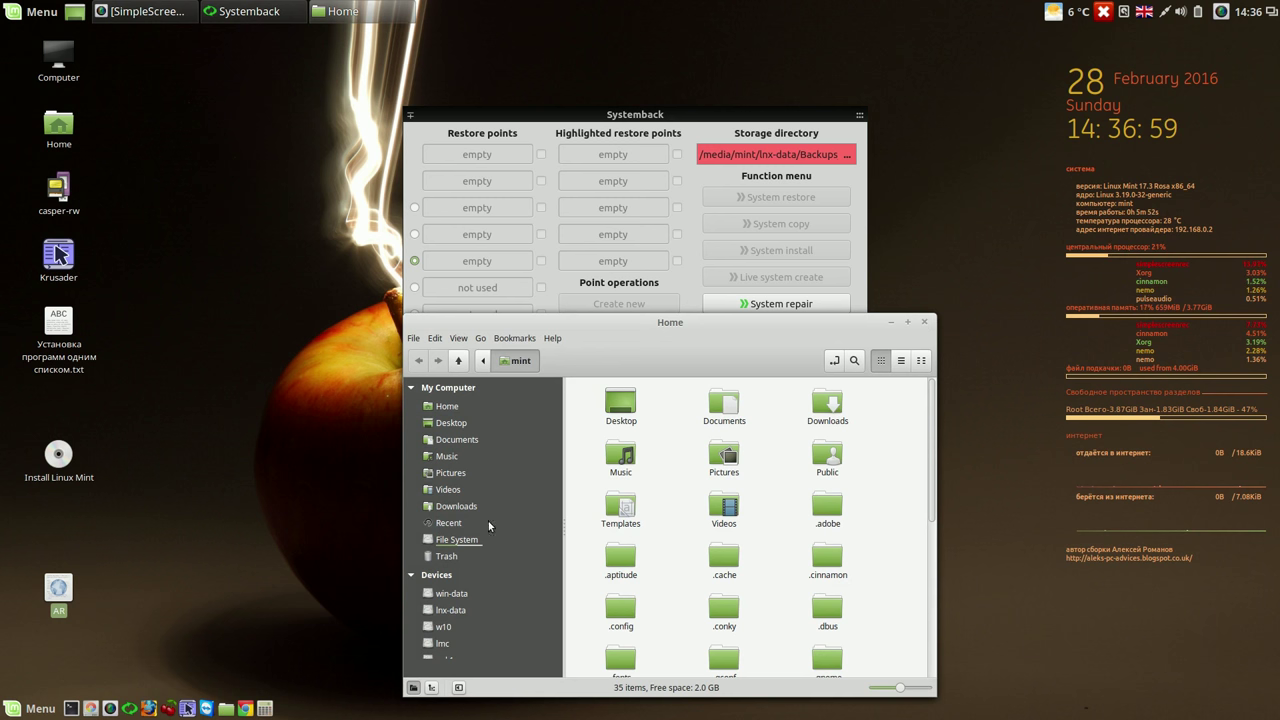
pyautogui.click(426, 611)
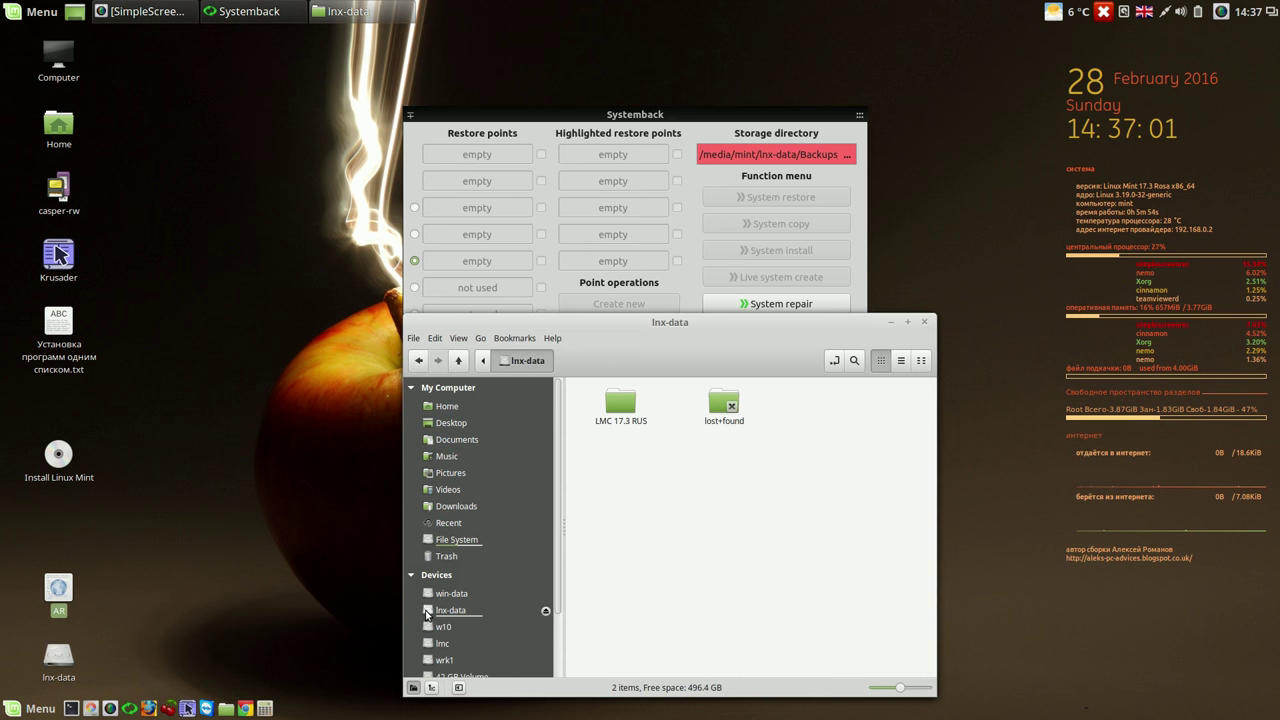
pyautogui.click(924, 321)
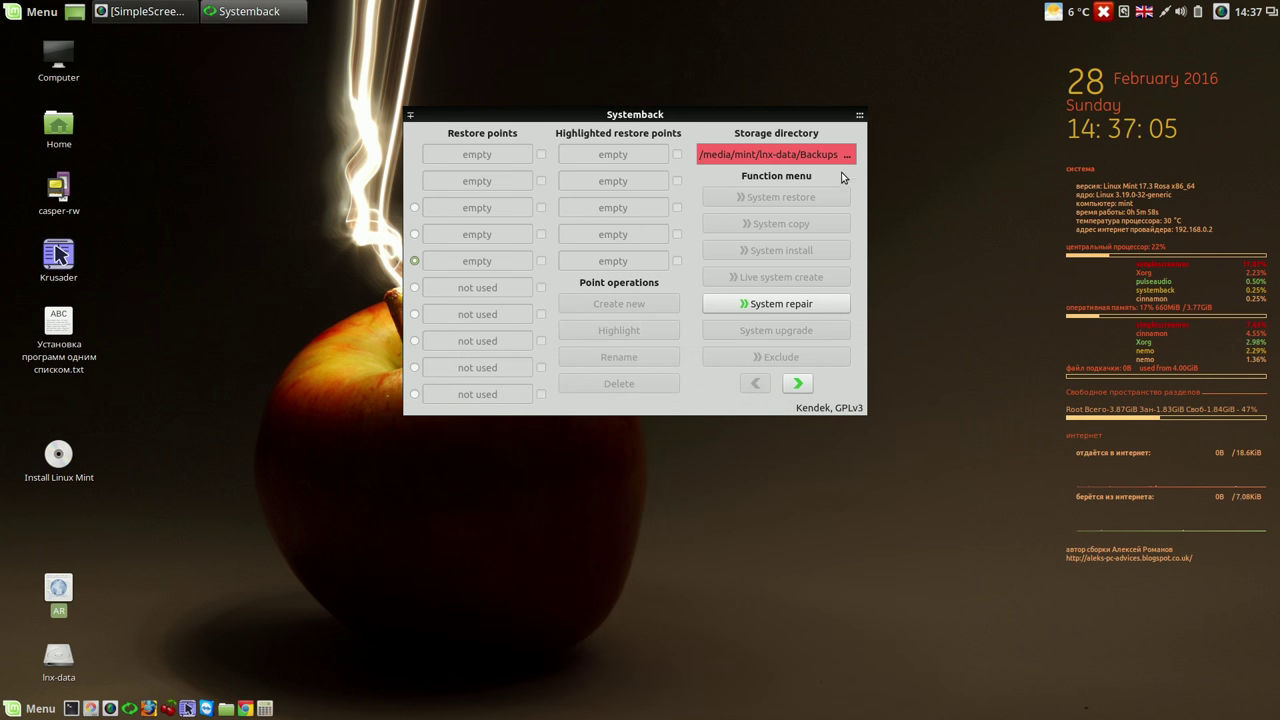
# - Set the restore-point storage directory to /media/mint/lnx-data/LMC 17.3 RUS/00
pyautogui.click(848, 156)
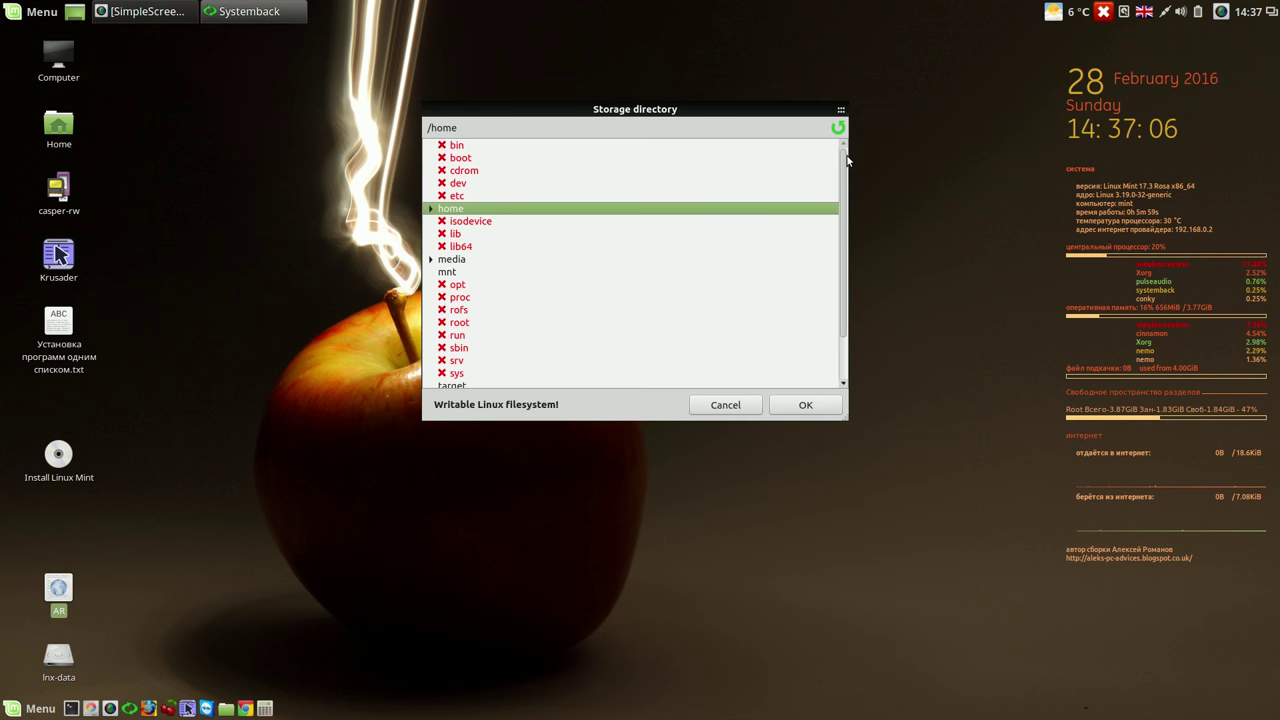
pyautogui.click(431, 260)
pyautogui.click(445, 298)
pyautogui.click(458, 323)
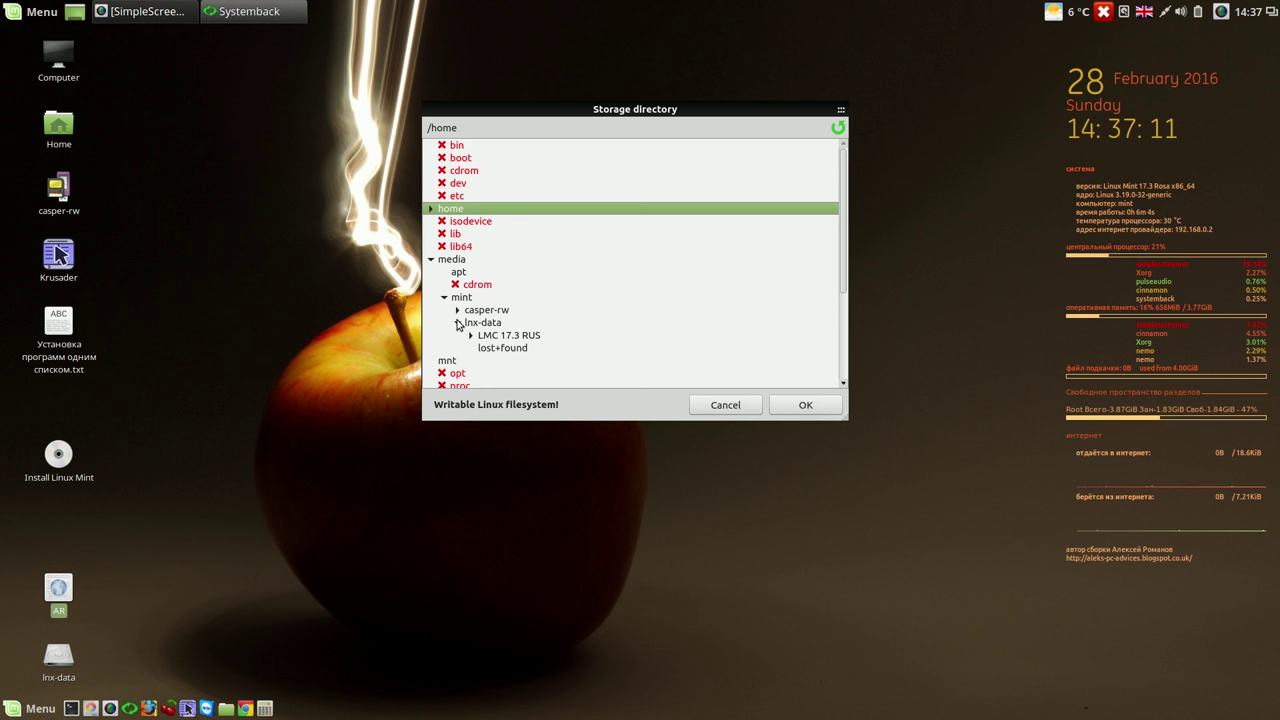
pyautogui.click(470, 336)
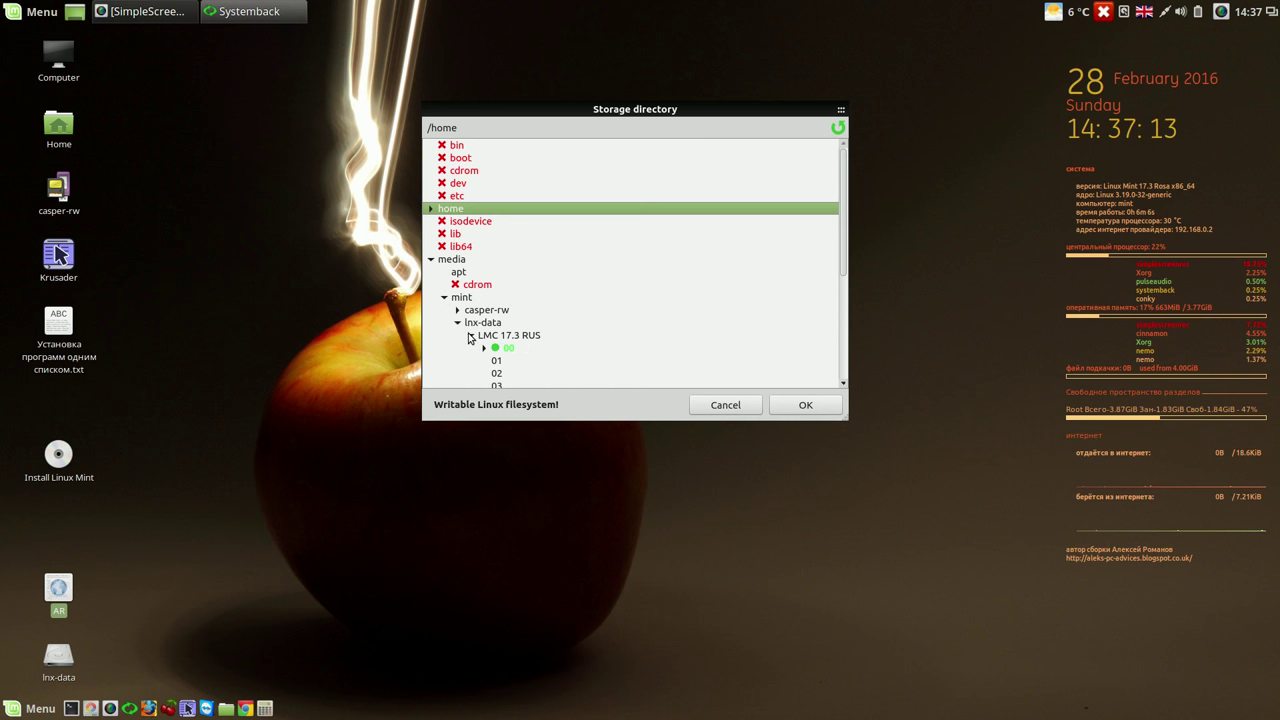
pyautogui.click(497, 349)
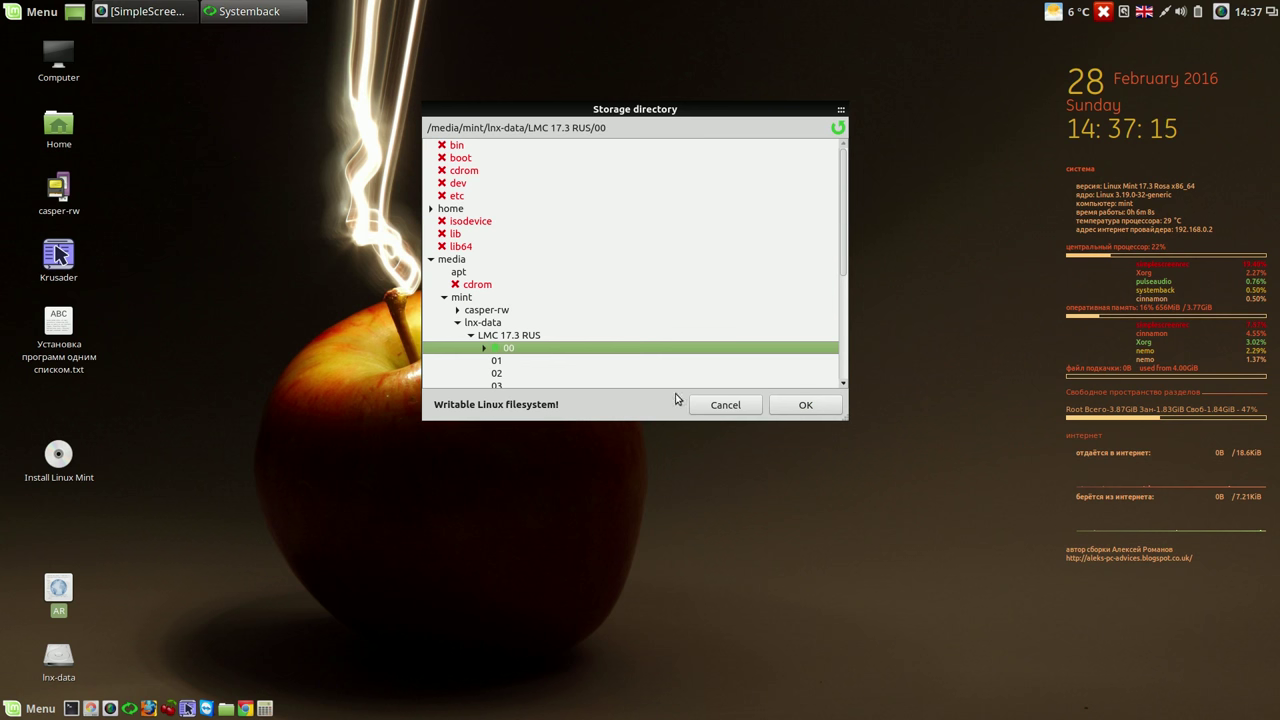
pyautogui.click(811, 405)
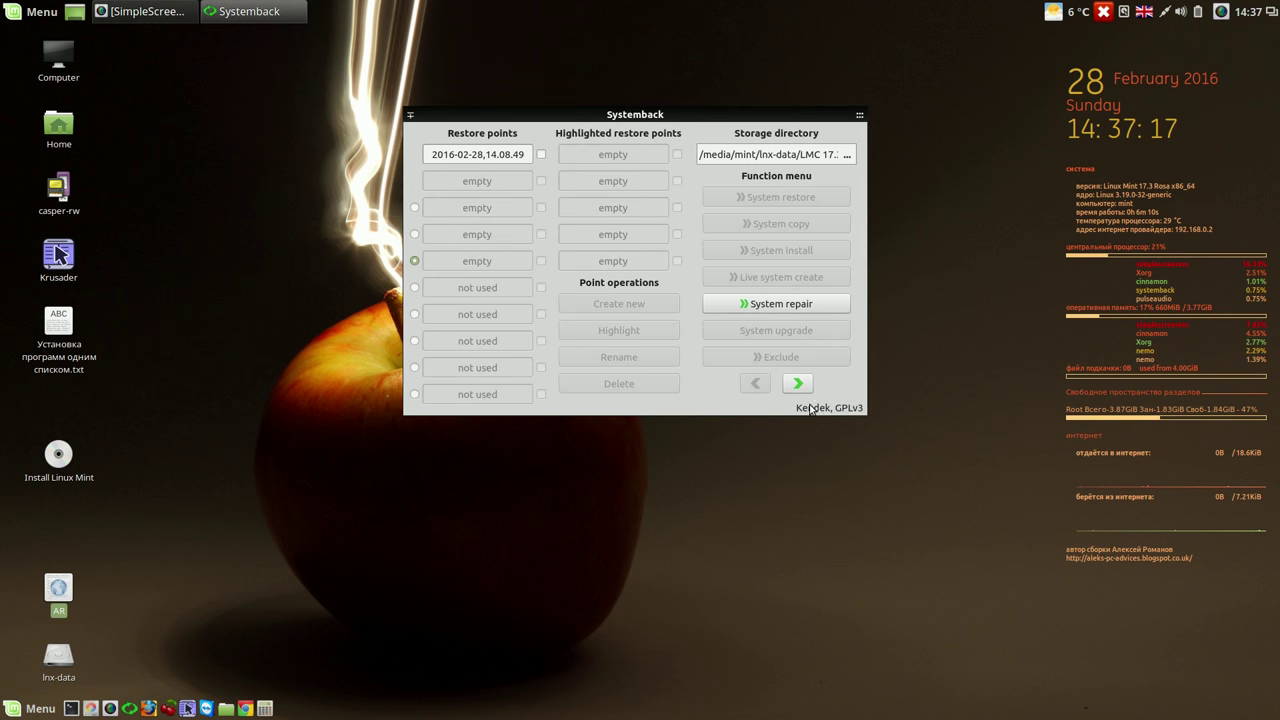
# - Select restore point 2016-02-28,14.08.49 and begin a System copy from it
pyautogui.click(542, 155)
pyautogui.moveTo(588, 118); pyautogui.dragTo(461, 63)
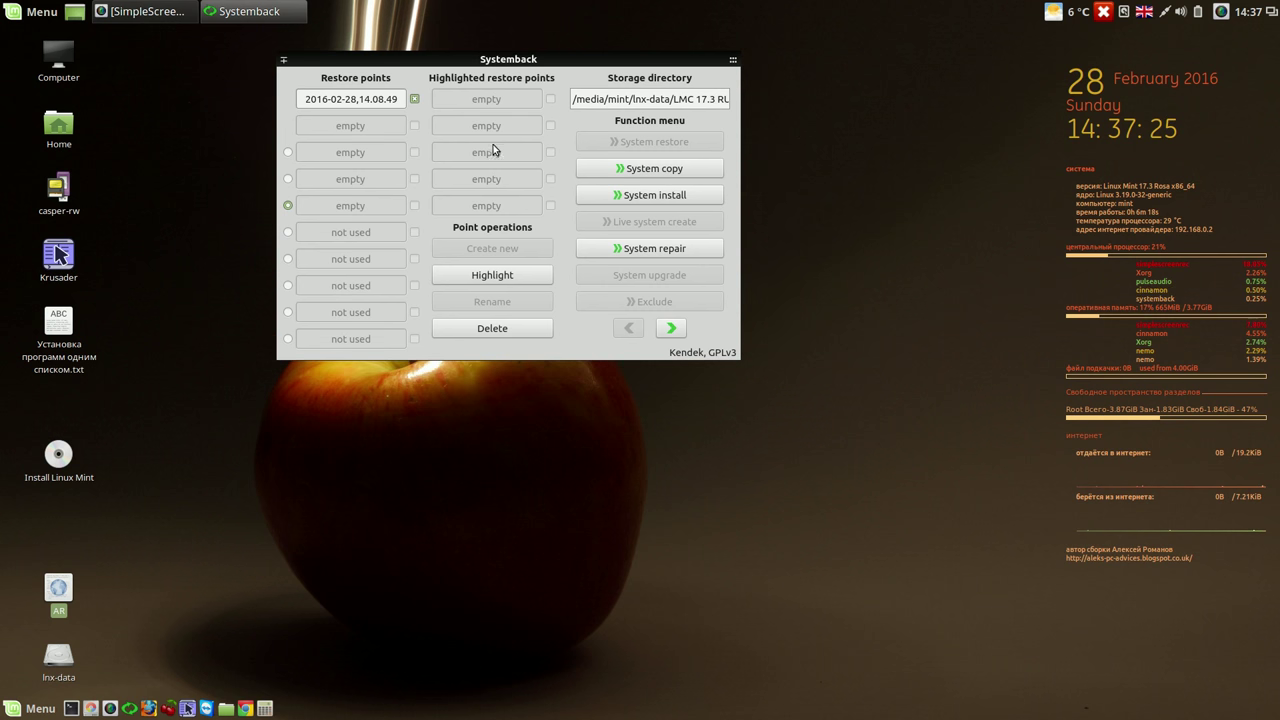
pyautogui.click(645, 170)
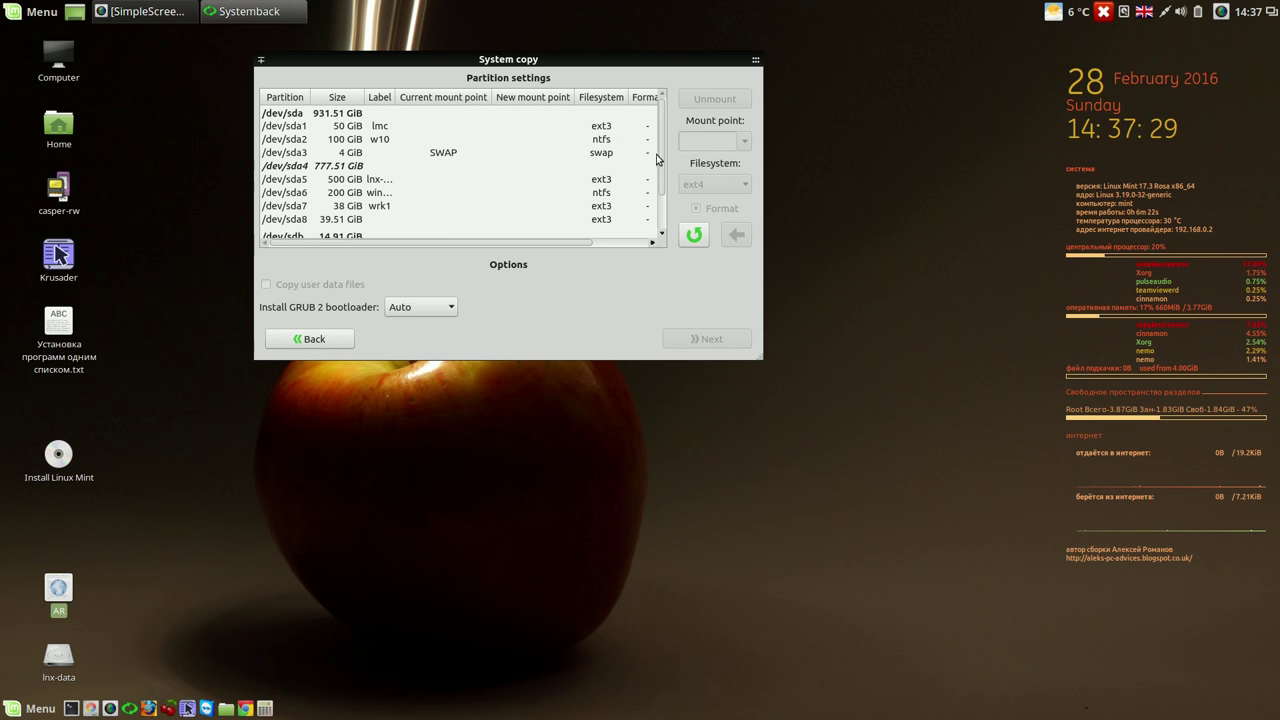
pyautogui.scroll(-1, 662, 180)
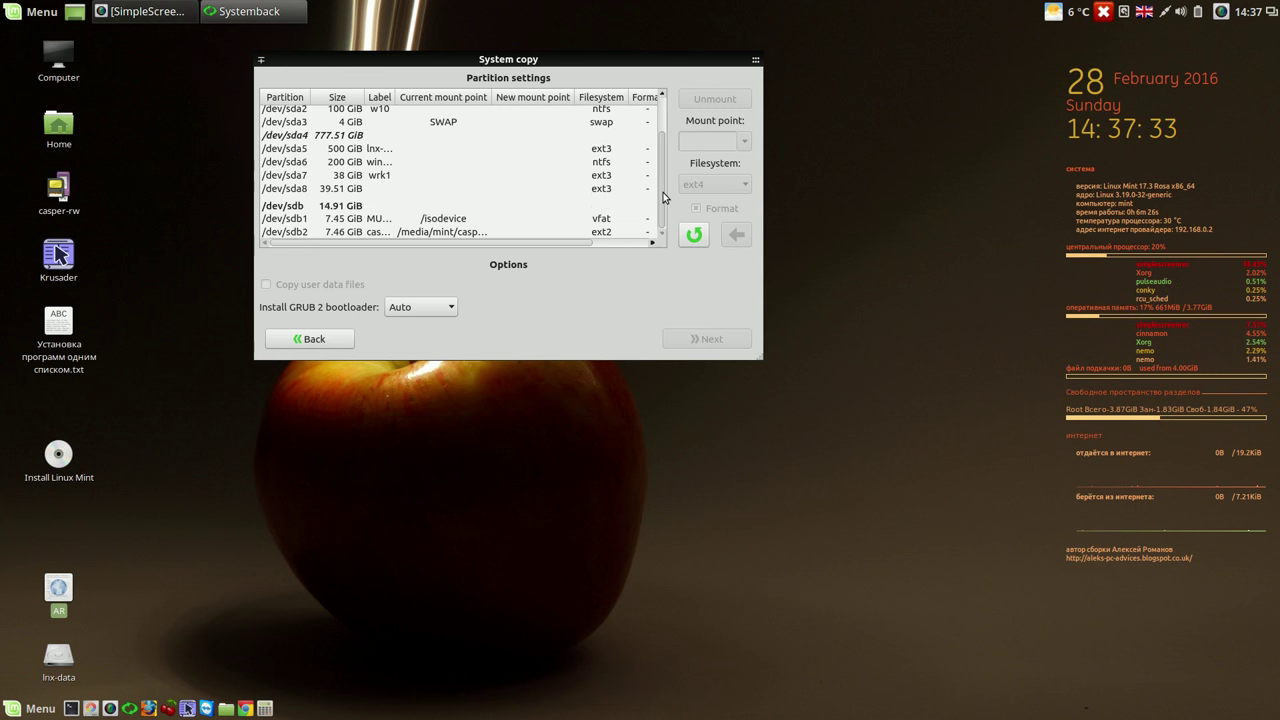
# - Map /dev/sda7 as formatted root / and /dev/sda3 as SWAP, then proceed
pyautogui.click(399, 178)
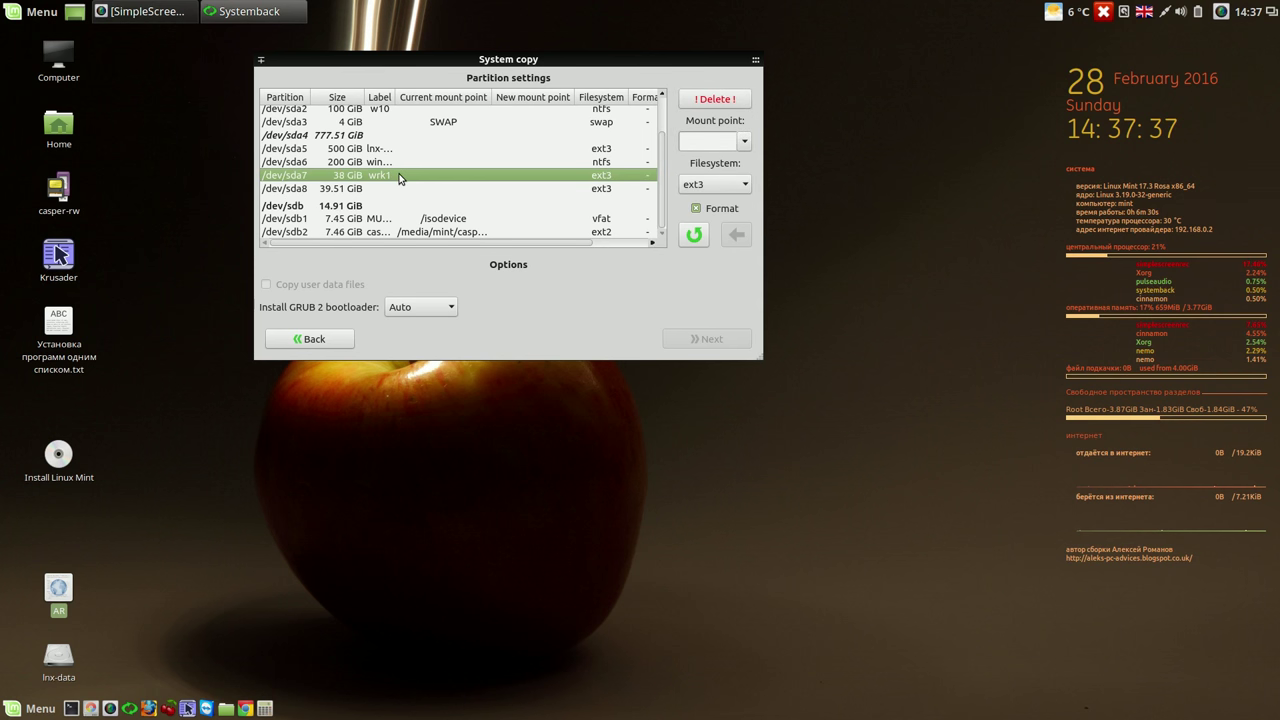
pyautogui.click(741, 145)
pyautogui.click(726, 157)
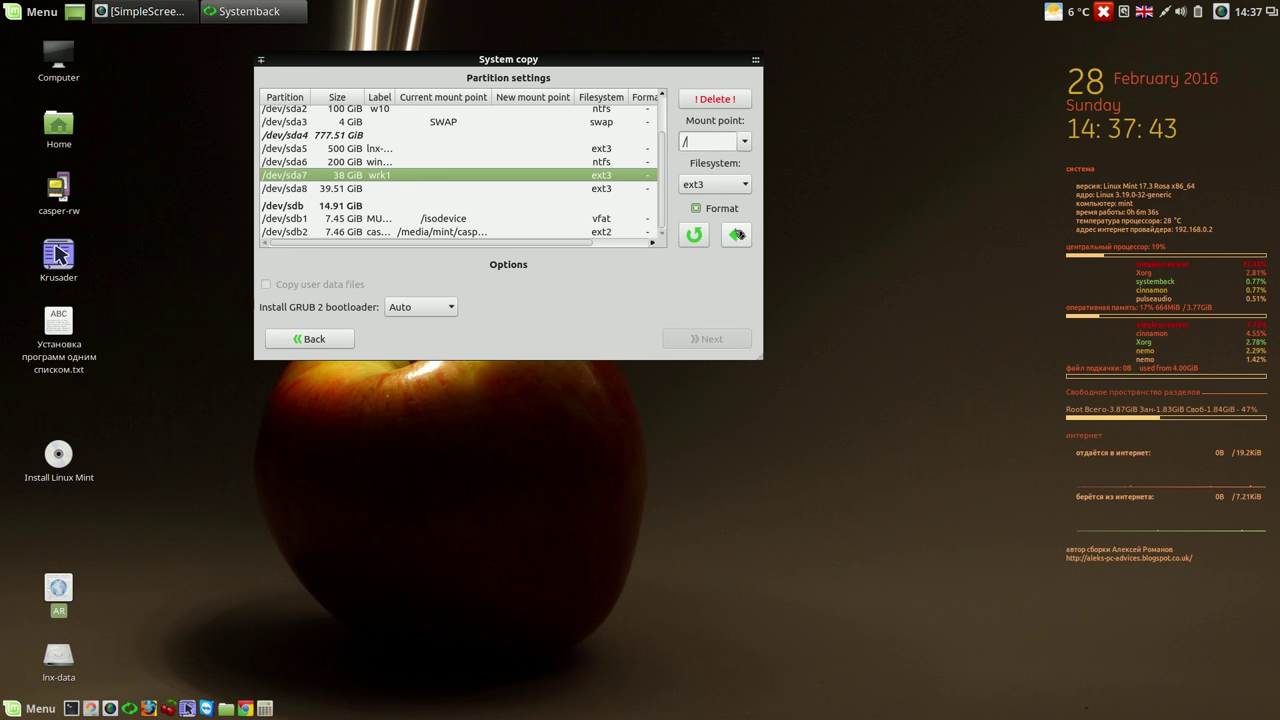
pyautogui.click(738, 233)
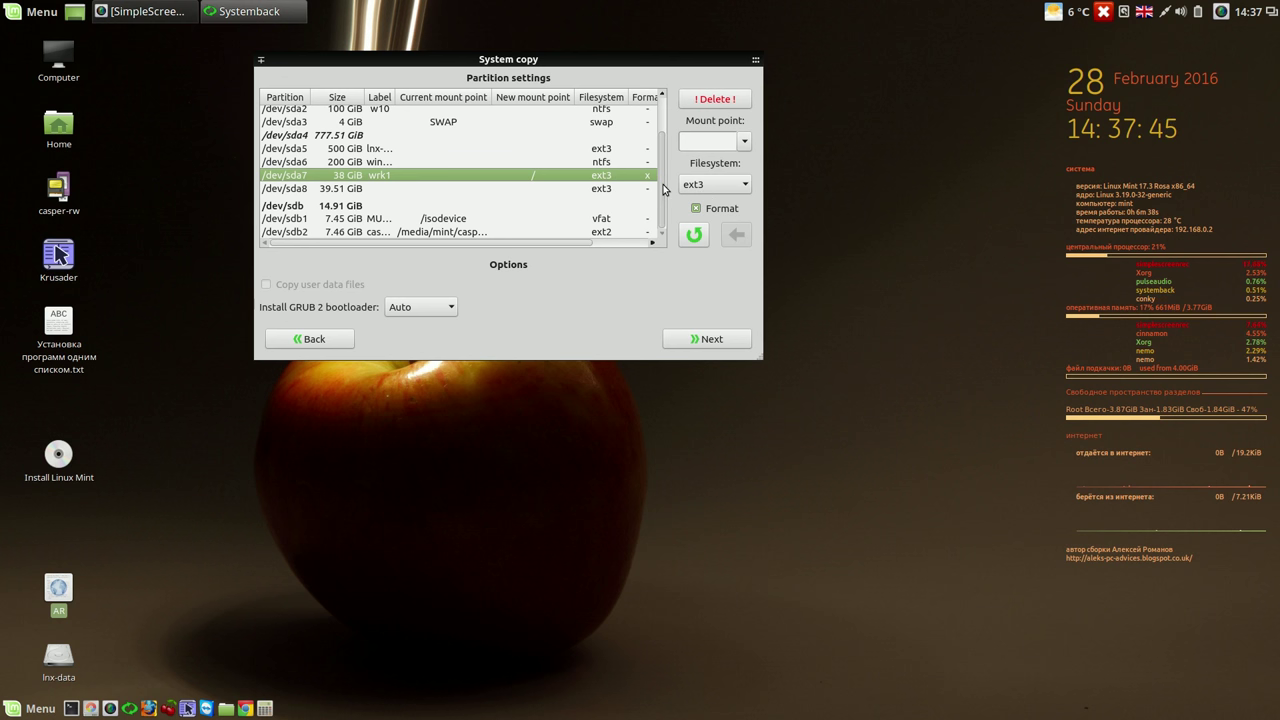
pyautogui.click(601, 125)
pyautogui.click(743, 142)
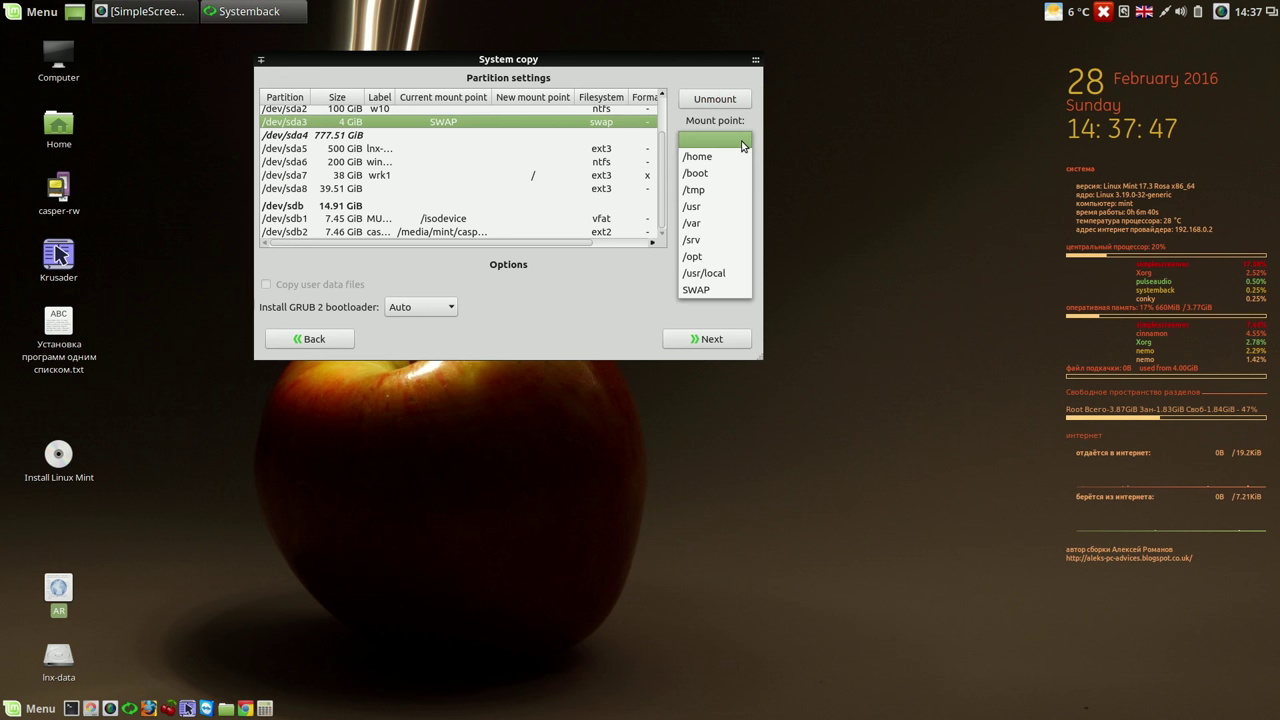
pyautogui.click(704, 289)
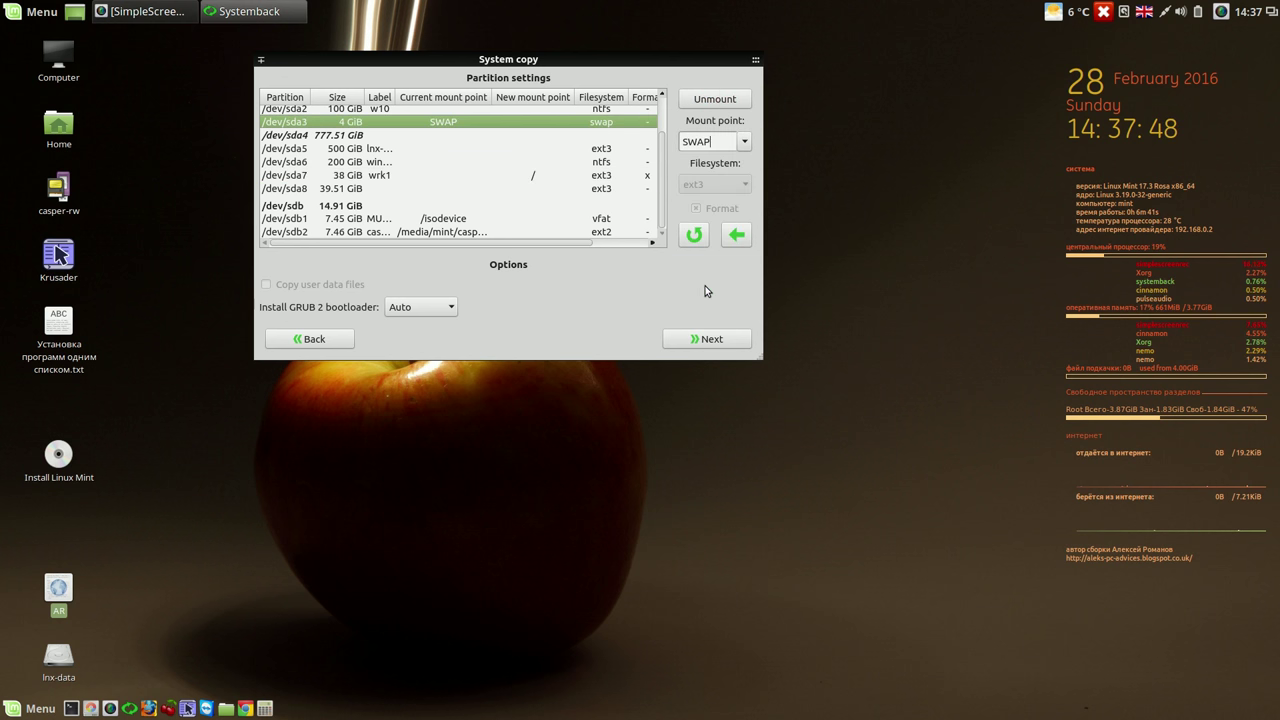
pyautogui.click(738, 236)
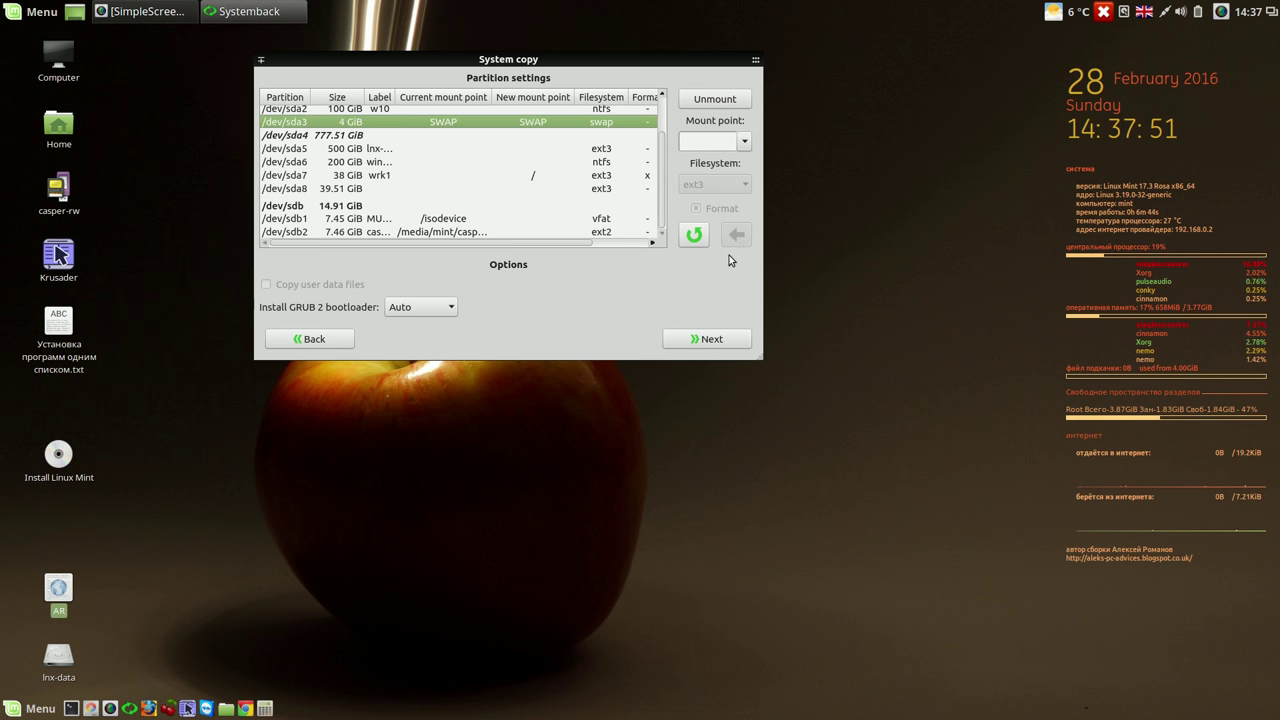
pyautogui.click(710, 339)
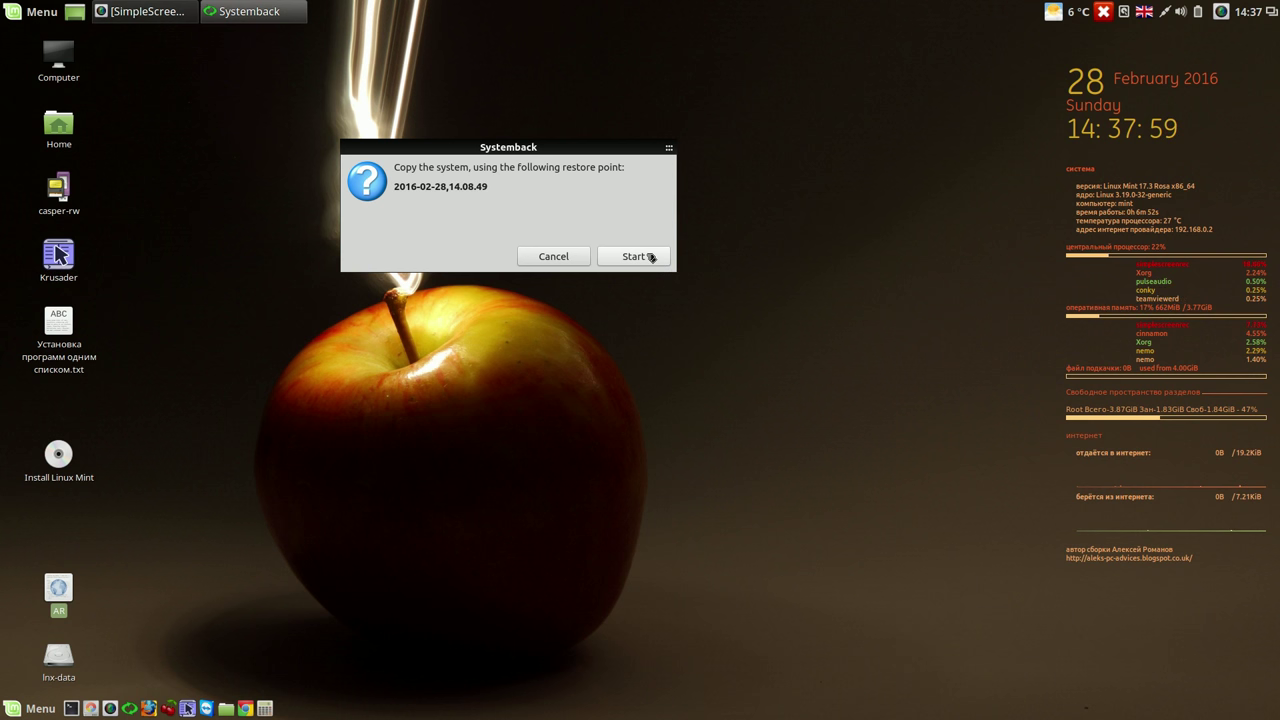
# - Run the system copy and dismiss the 'system copy is completed' notice
pyautogui.click(650, 257)
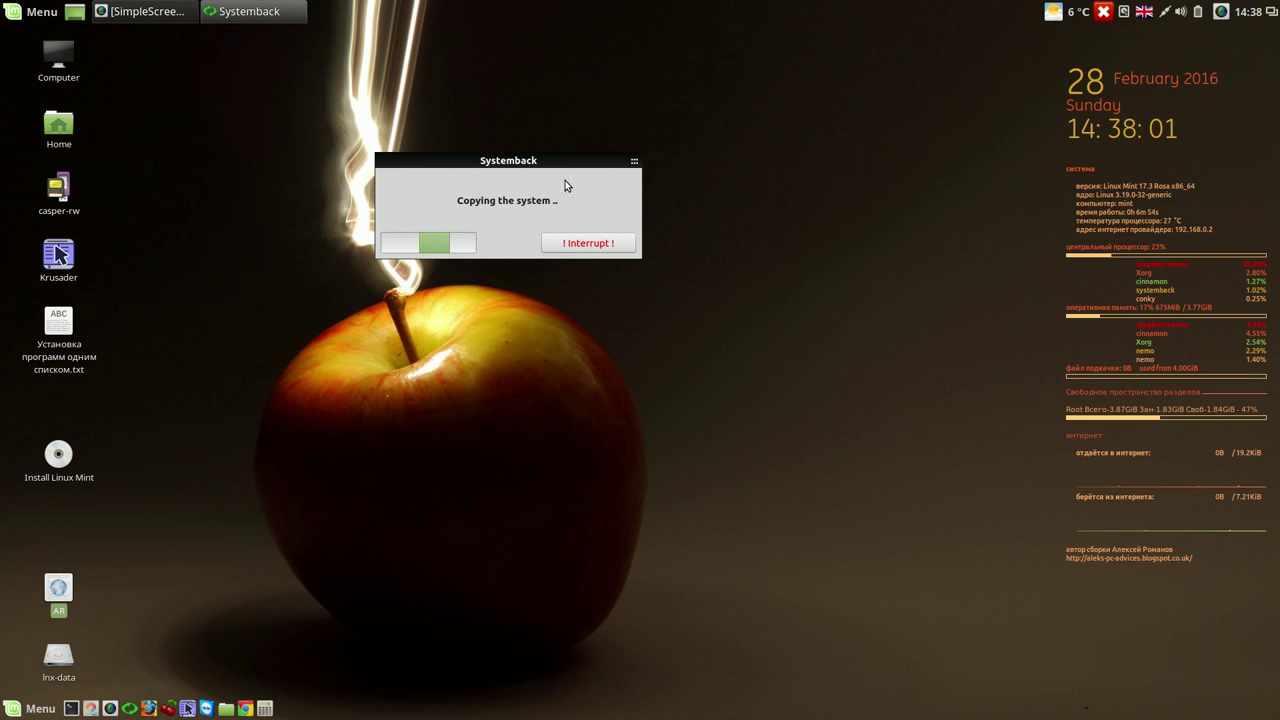
pyautogui.moveTo(568, 163); pyautogui.dragTo(930, 92)
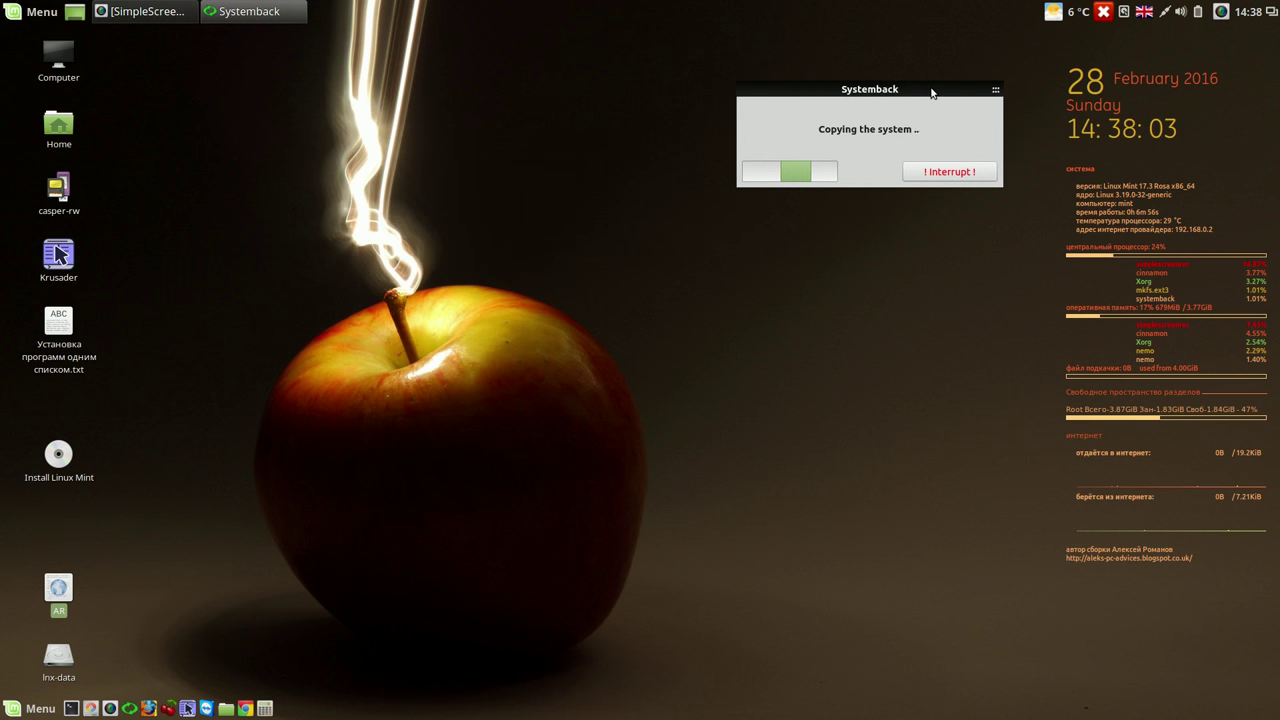
pyautogui.click(1221, 11)
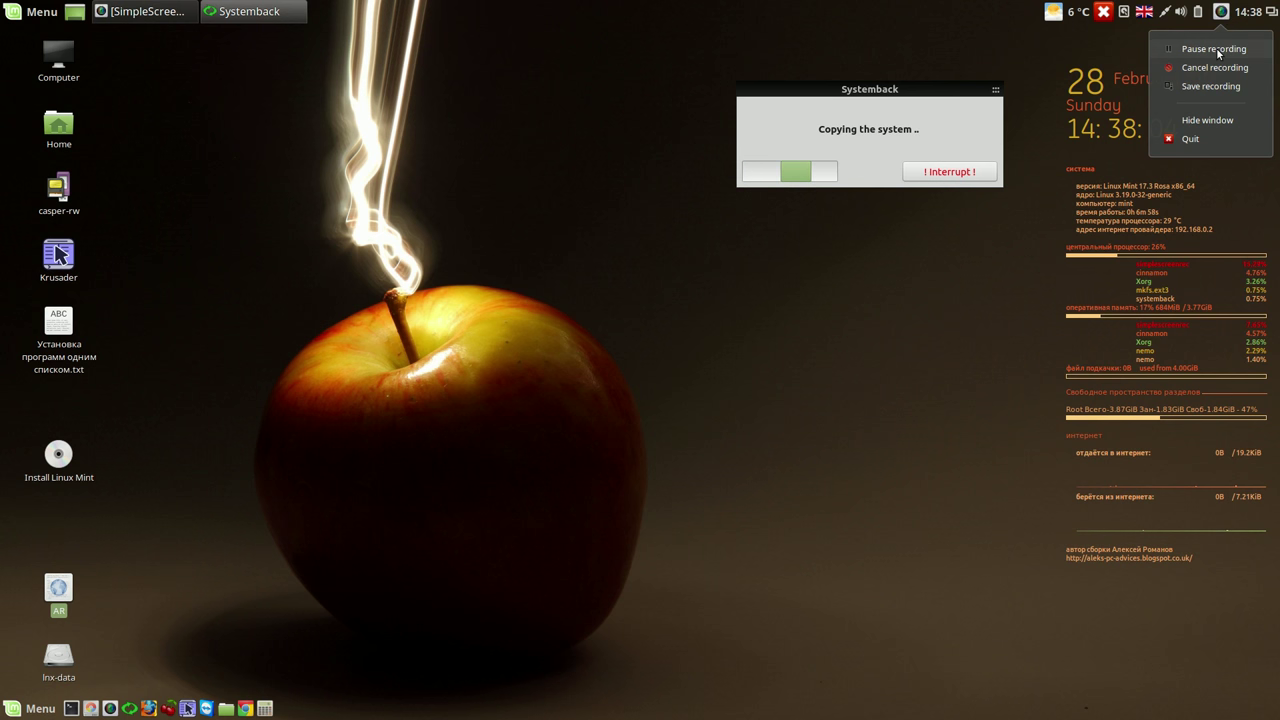
pyautogui.click(1216, 47)
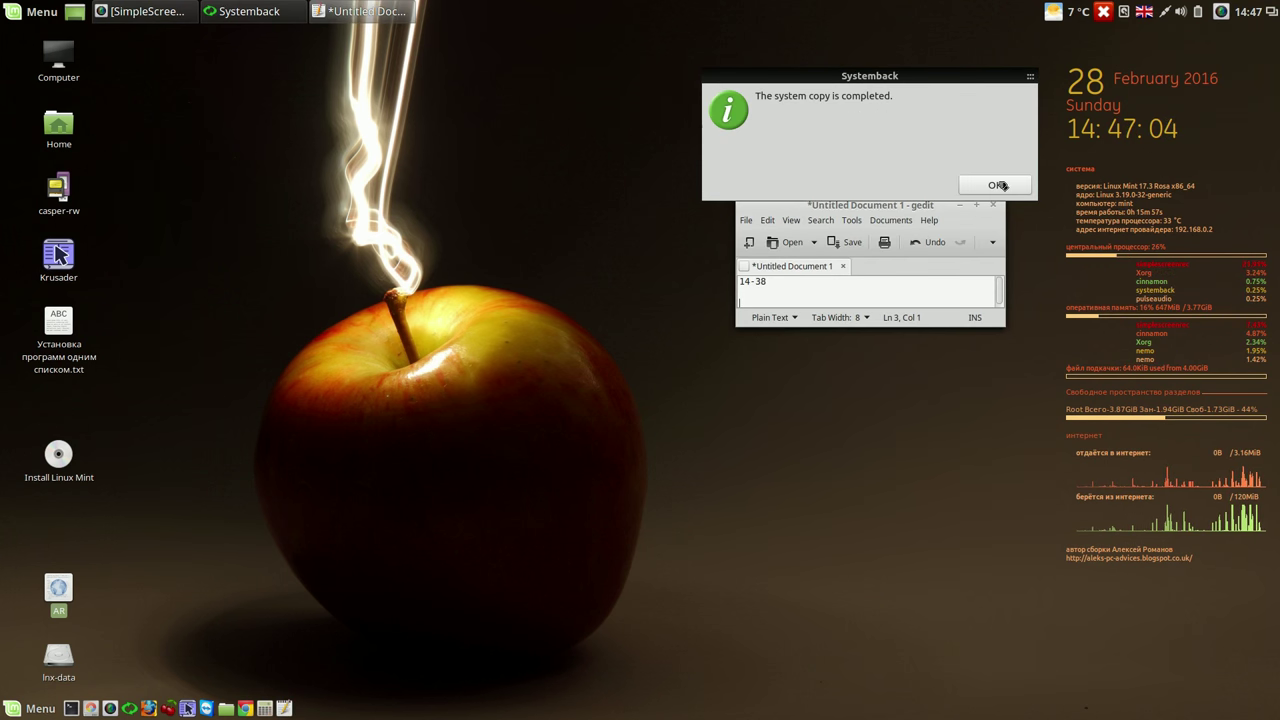
pyautogui.click(995, 185)
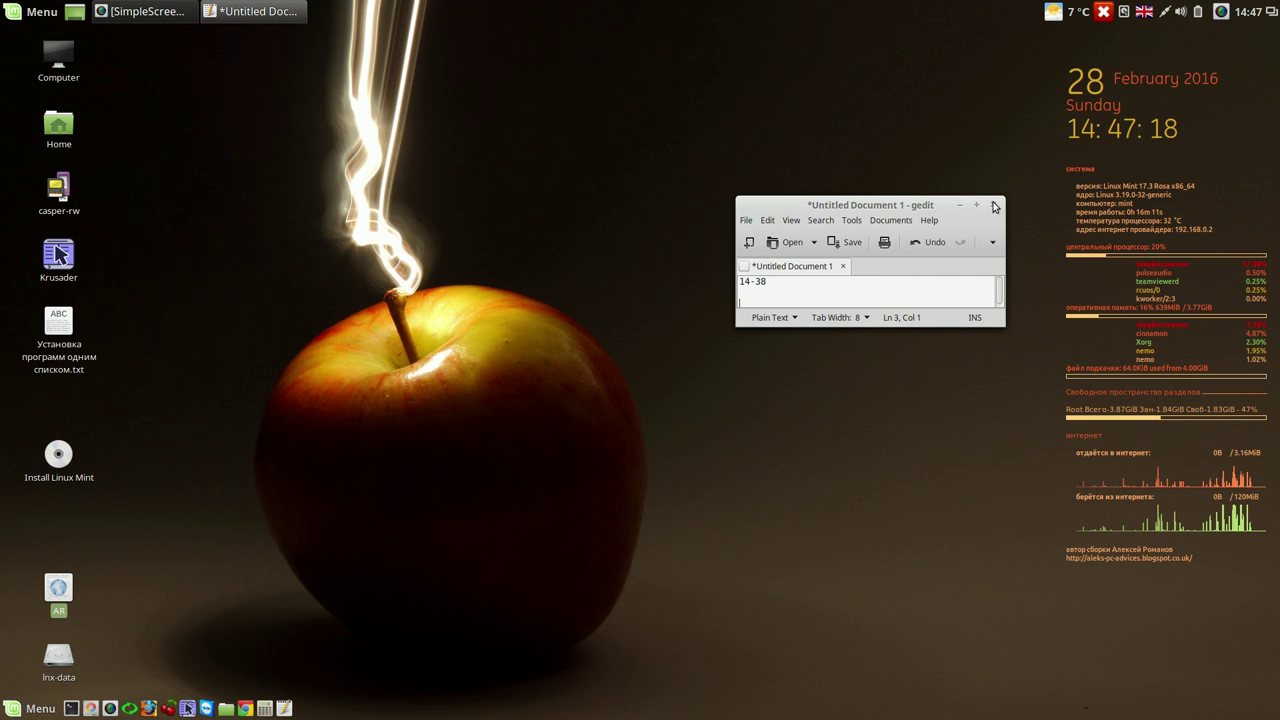
# - Close the gedit note without saving it
pyautogui.click(994, 206)
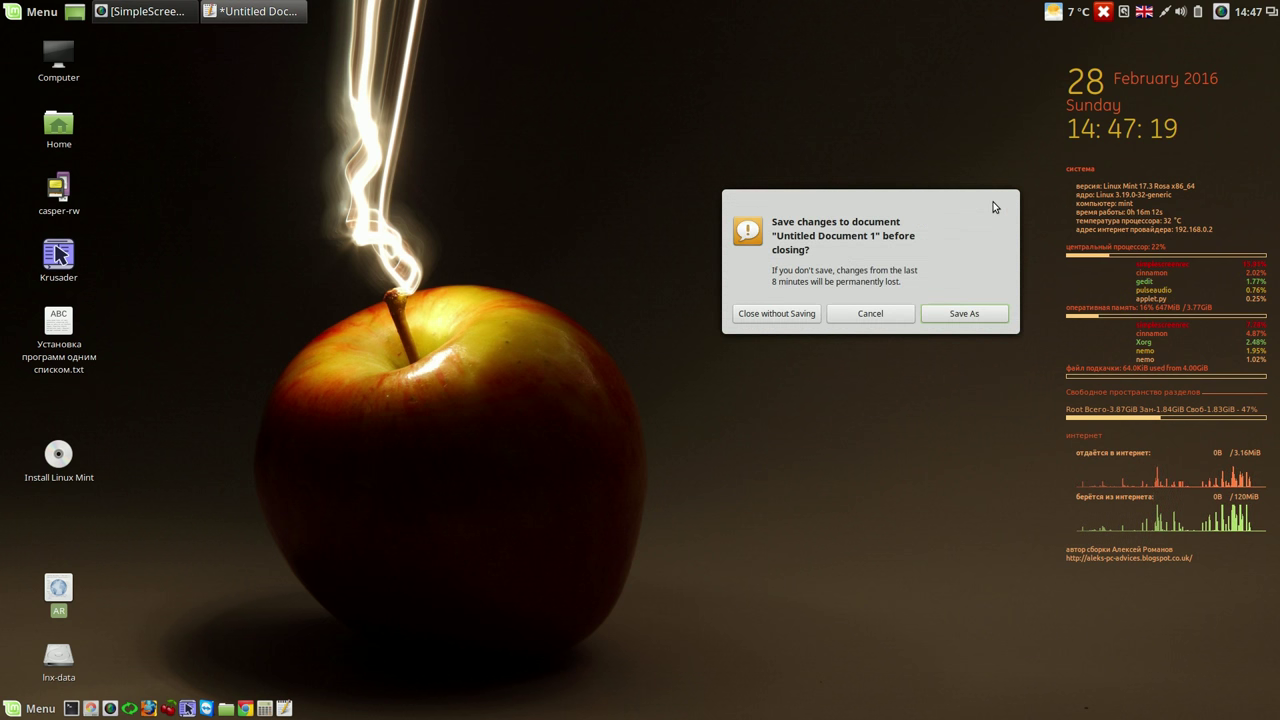
pyautogui.click(755, 312)
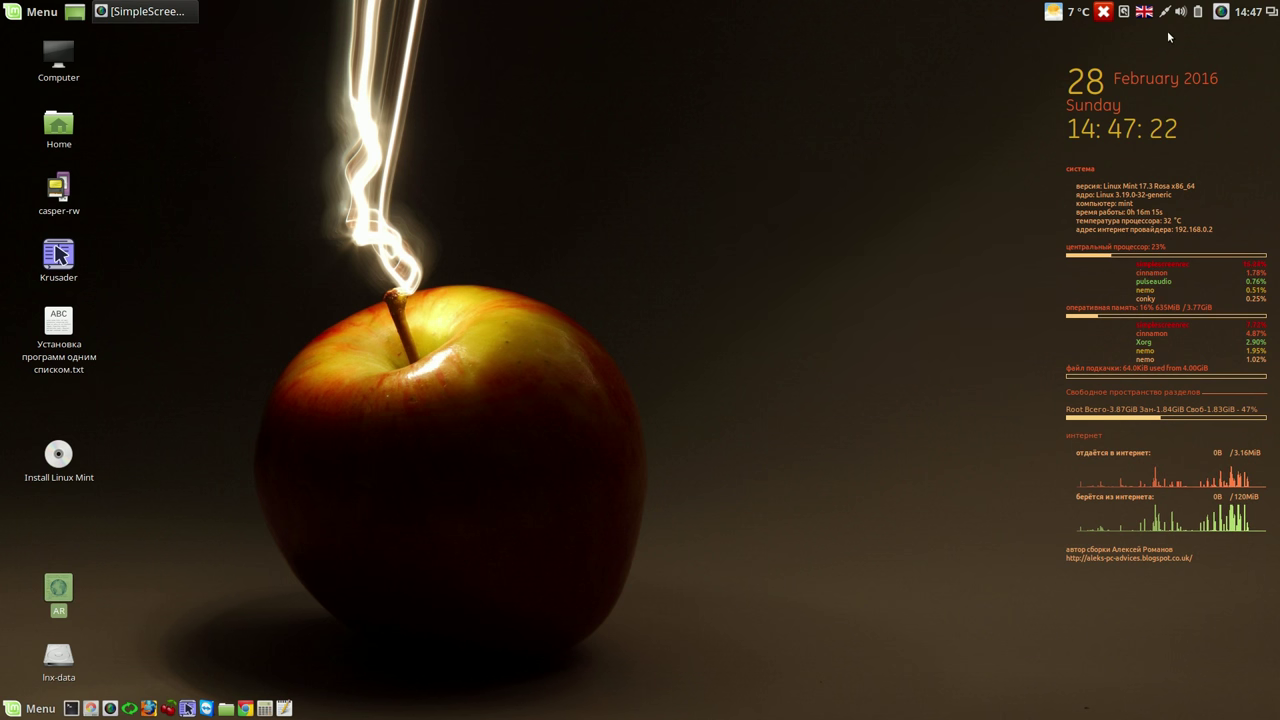
pyautogui.click(1221, 12)
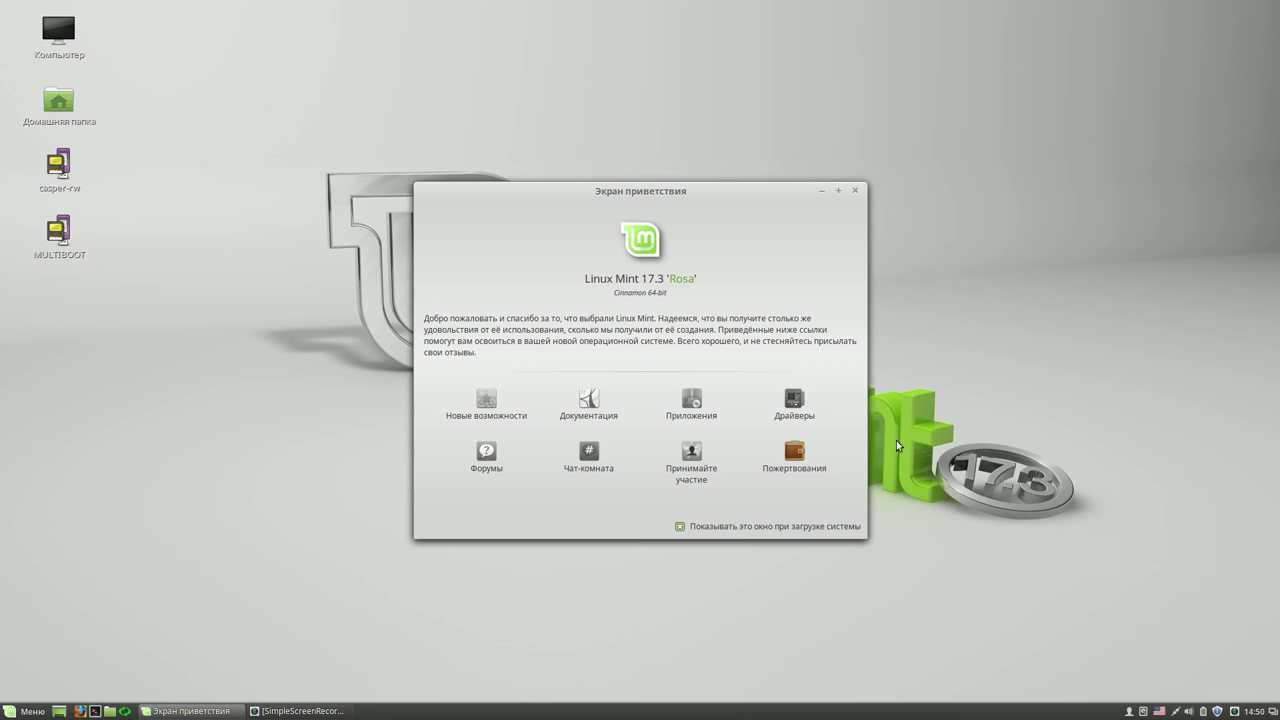
# - Close the welcome screen and launch Software Manager with administrator rights
pyautogui.click(855, 190)
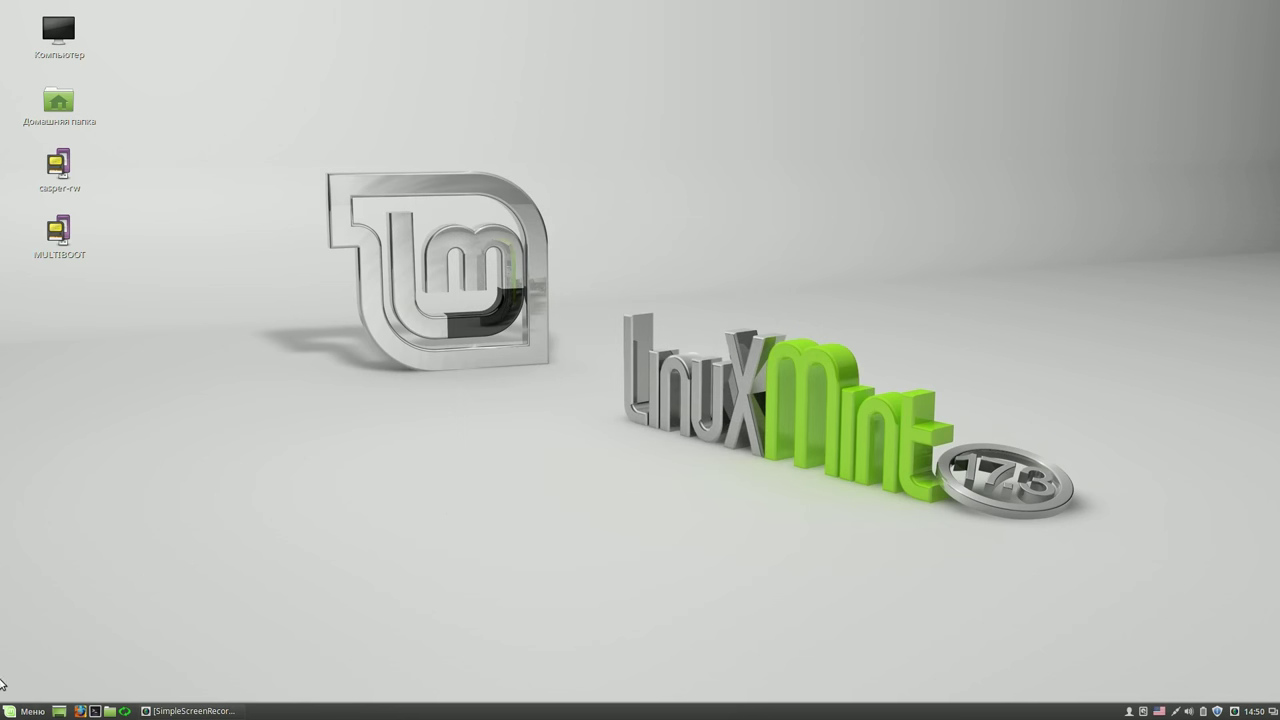
pyautogui.click(14, 711)
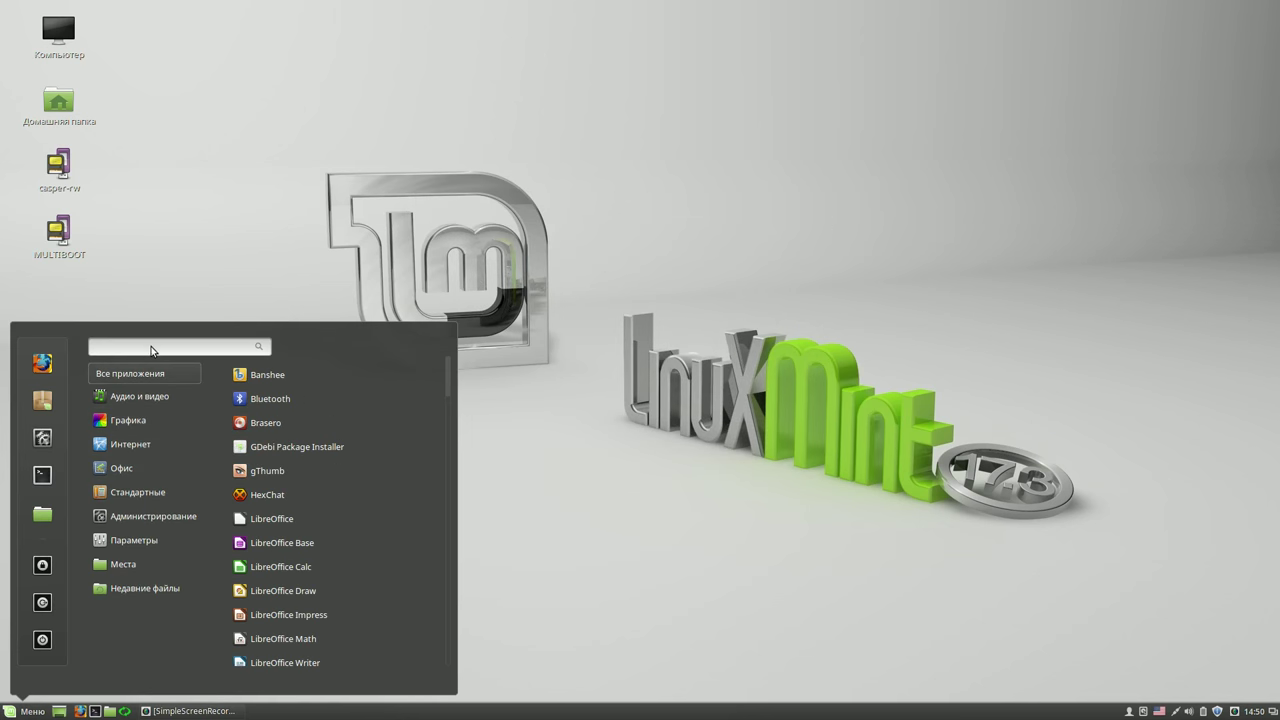
pyautogui.write('gp')
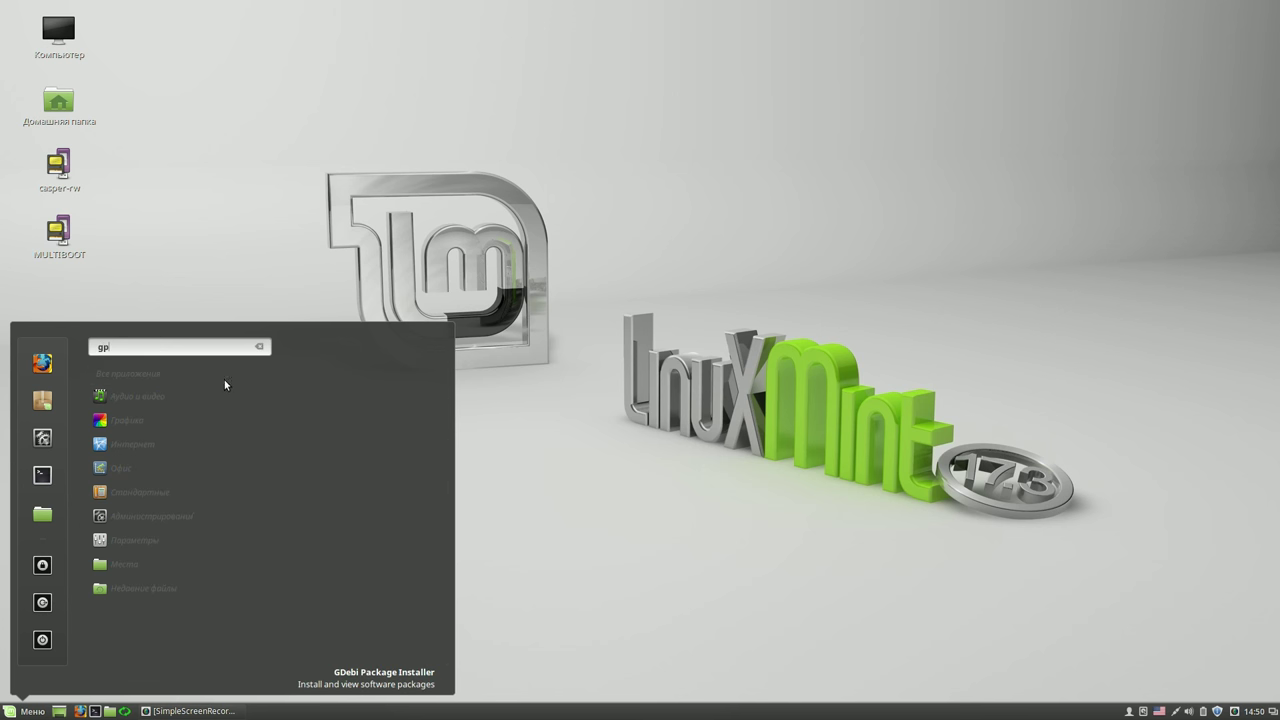
pyautogui.click(42, 400)
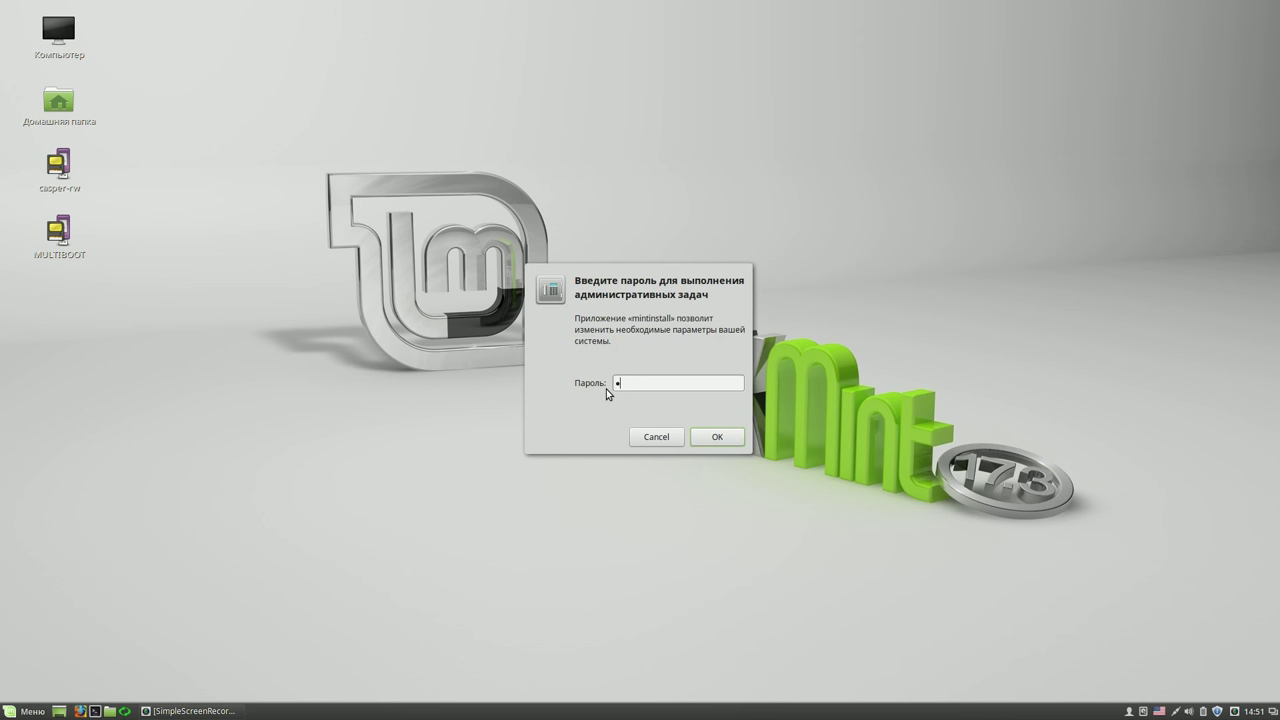
pyautogui.click(703, 436)
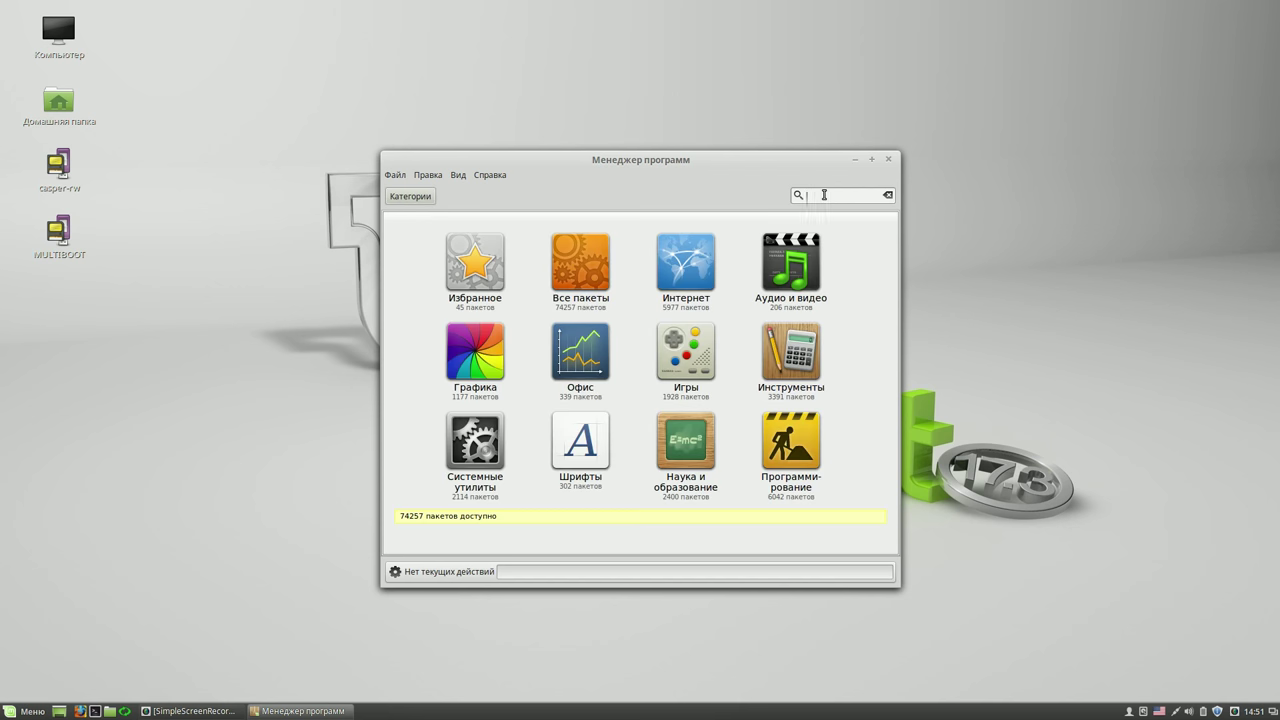
# - Search for gparted, install it, and close Software Manager
pyautogui.write('gp')
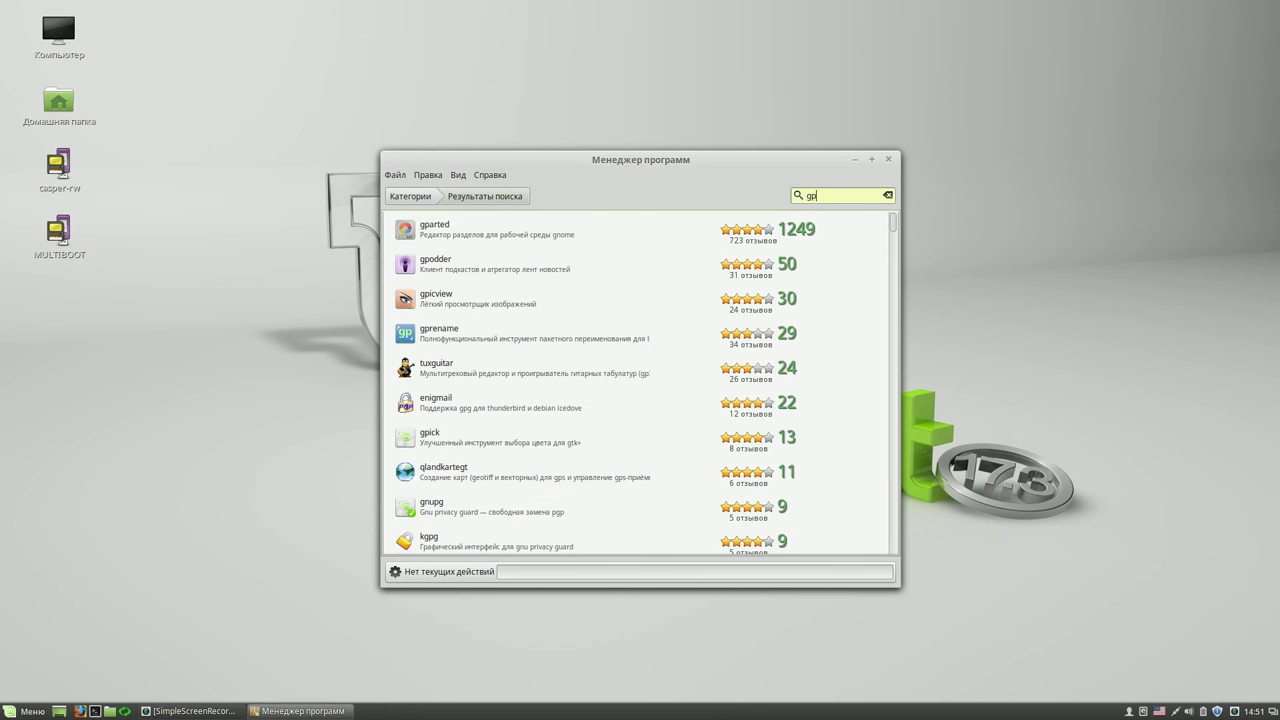
pyautogui.click(567, 230)
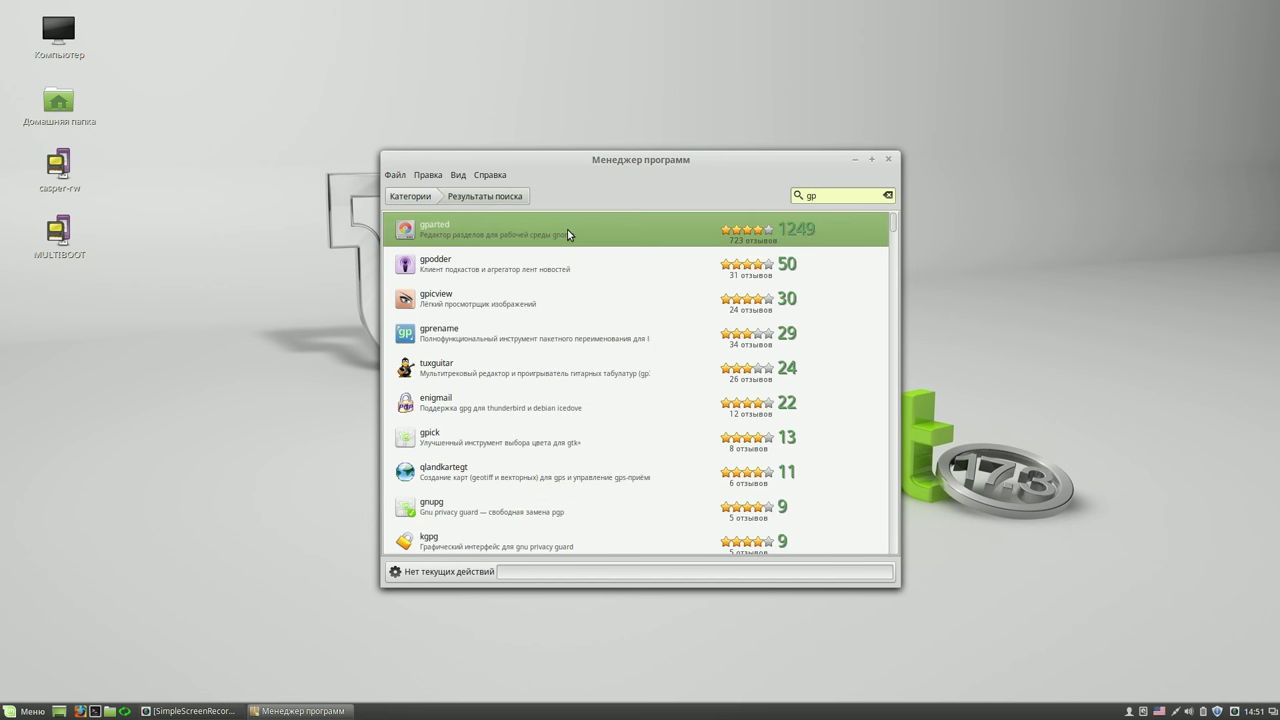
pyautogui.doubleClick(567, 229)
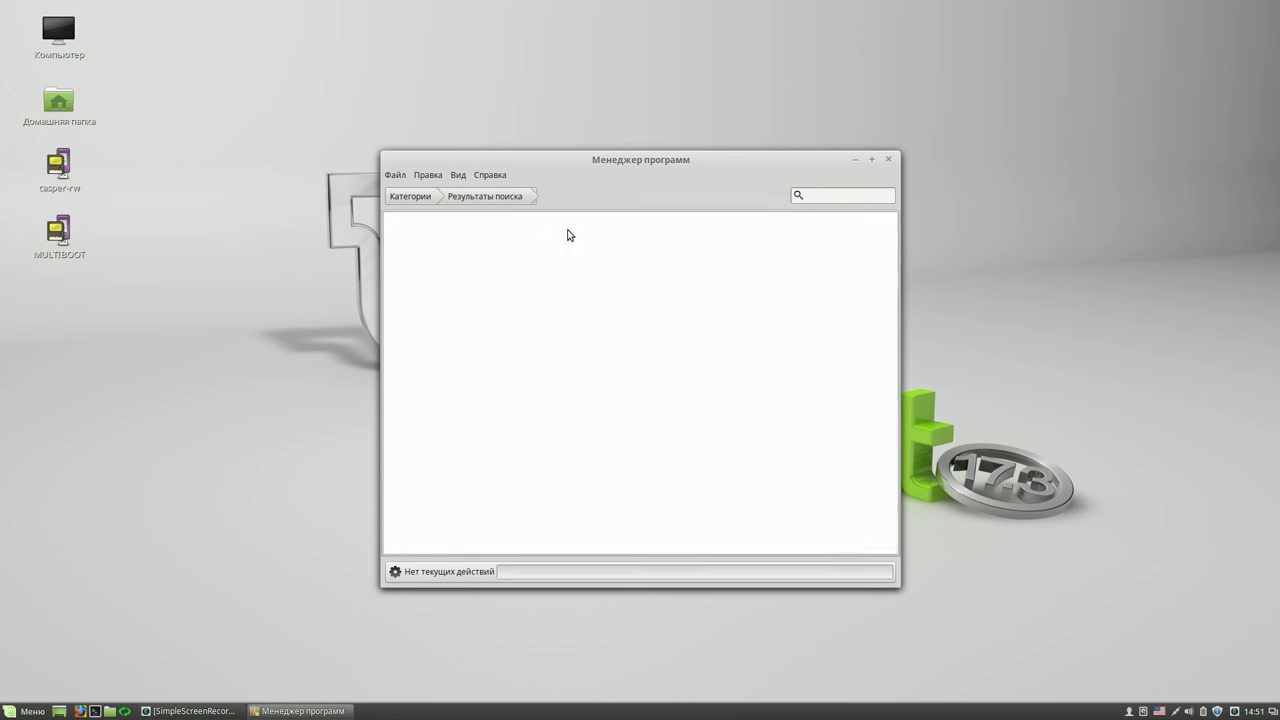
pyautogui.click(836, 340)
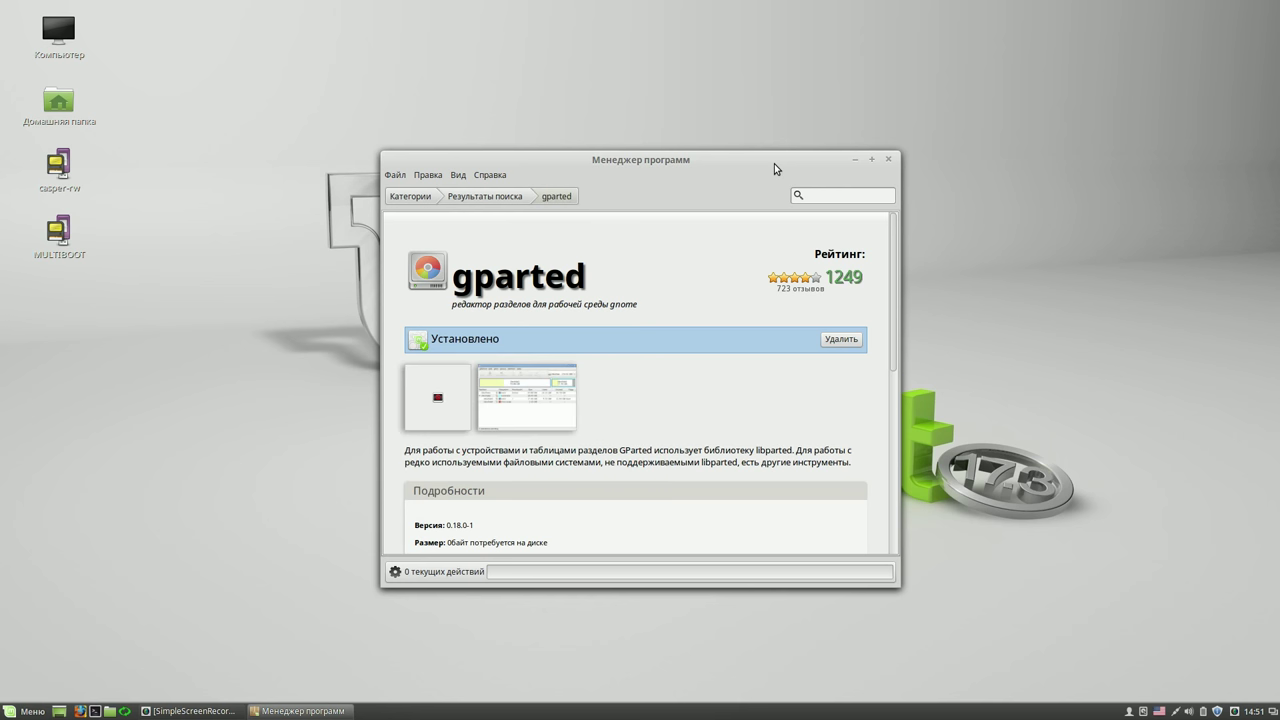
pyautogui.click(888, 159)
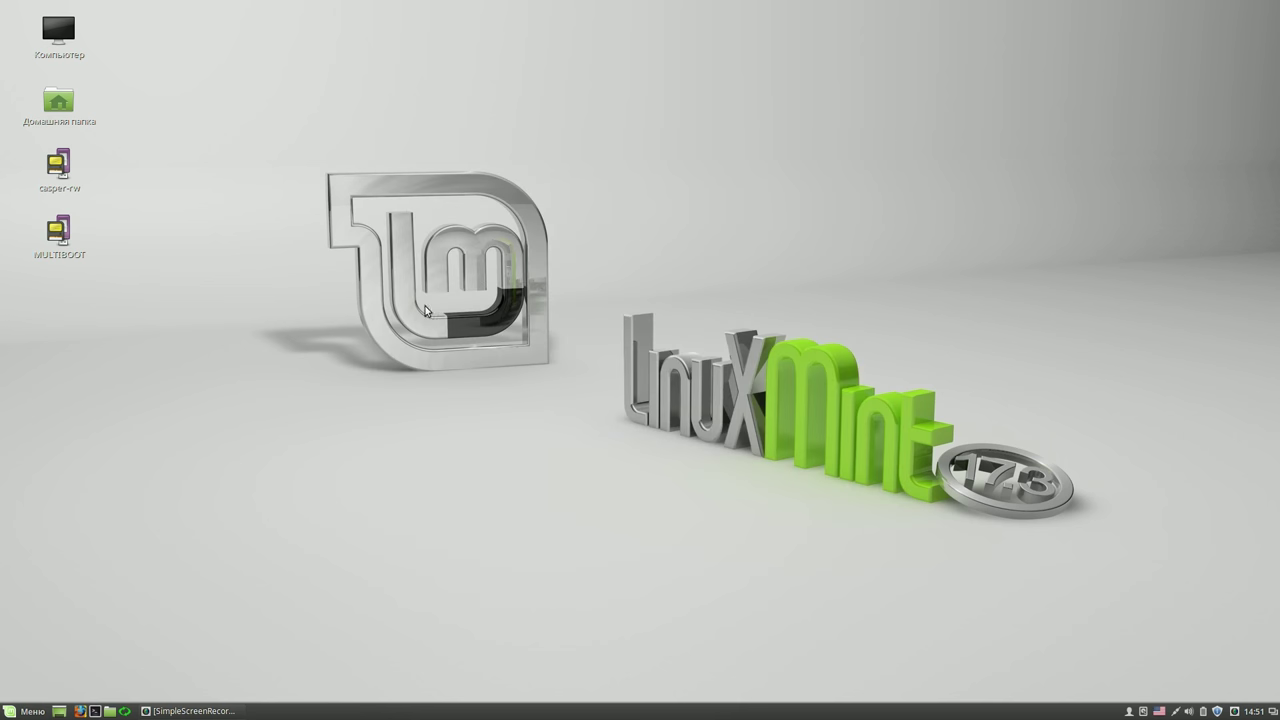
pyautogui.click(25, 706)
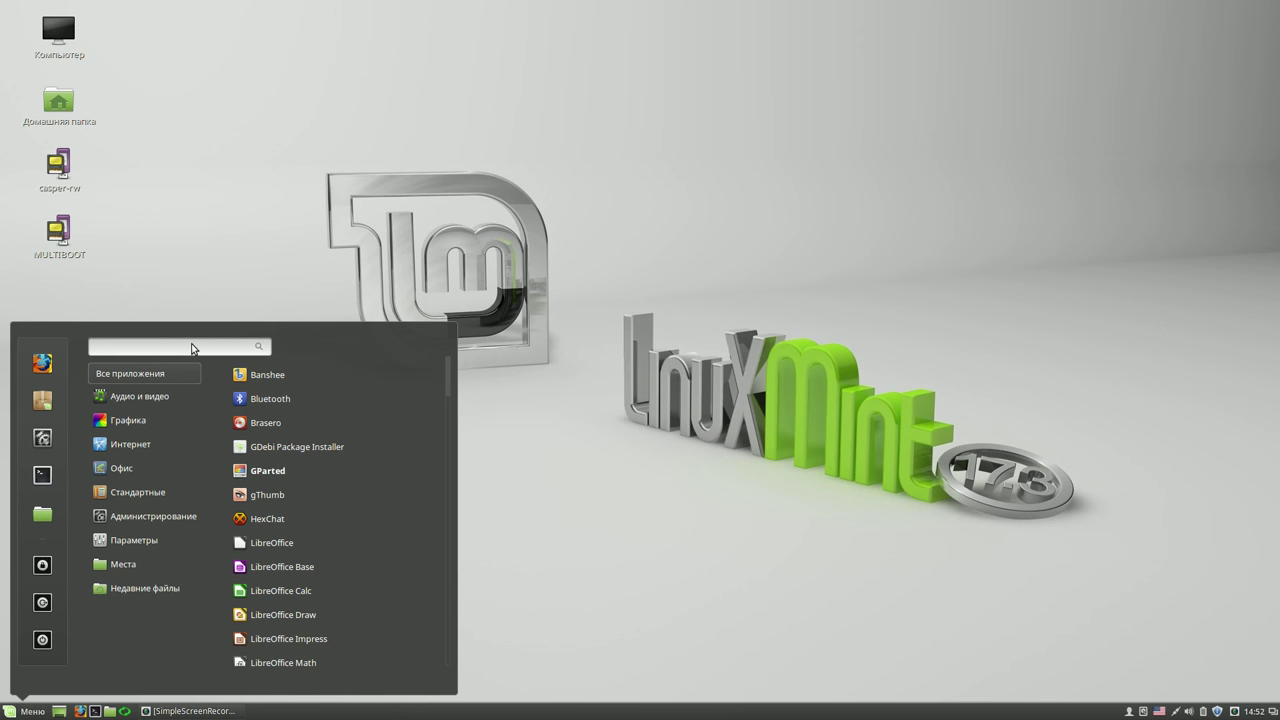
# - Add a GParted launcher to the taskbar from the menu search 'gp'
pyautogui.write('gp')
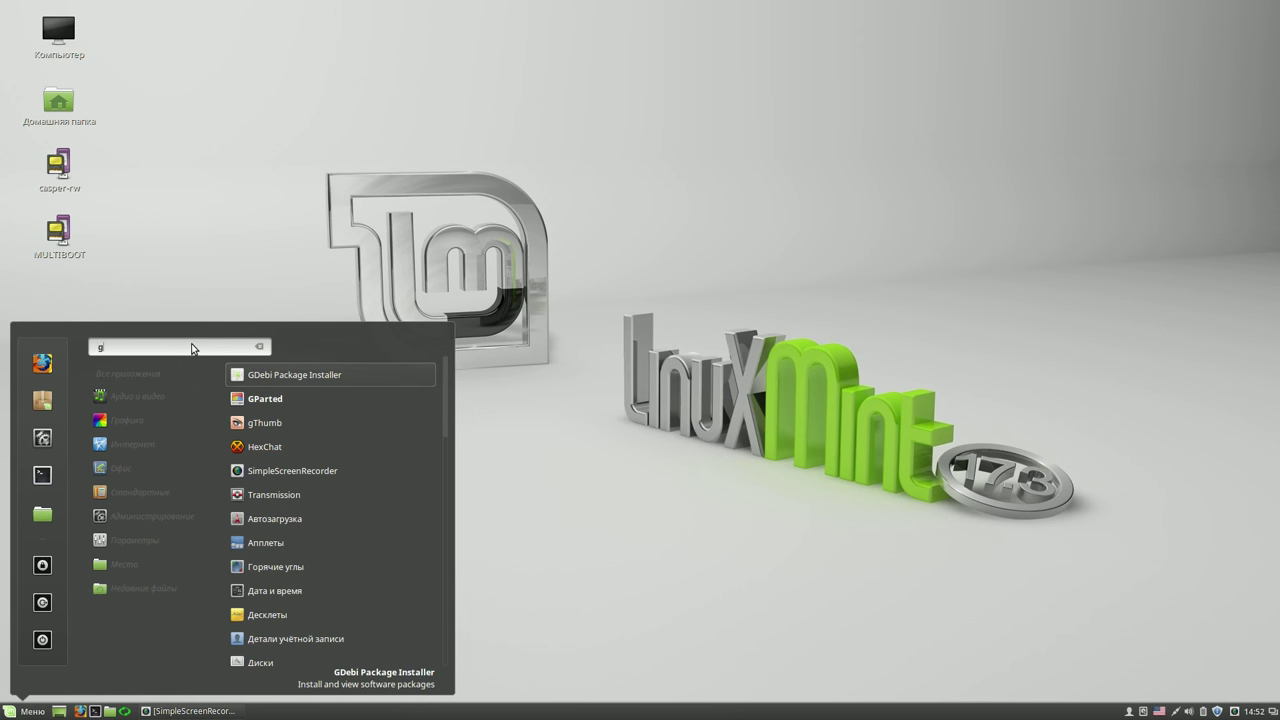
pyautogui.rightClick(266, 377)
pyautogui.click(280, 392)
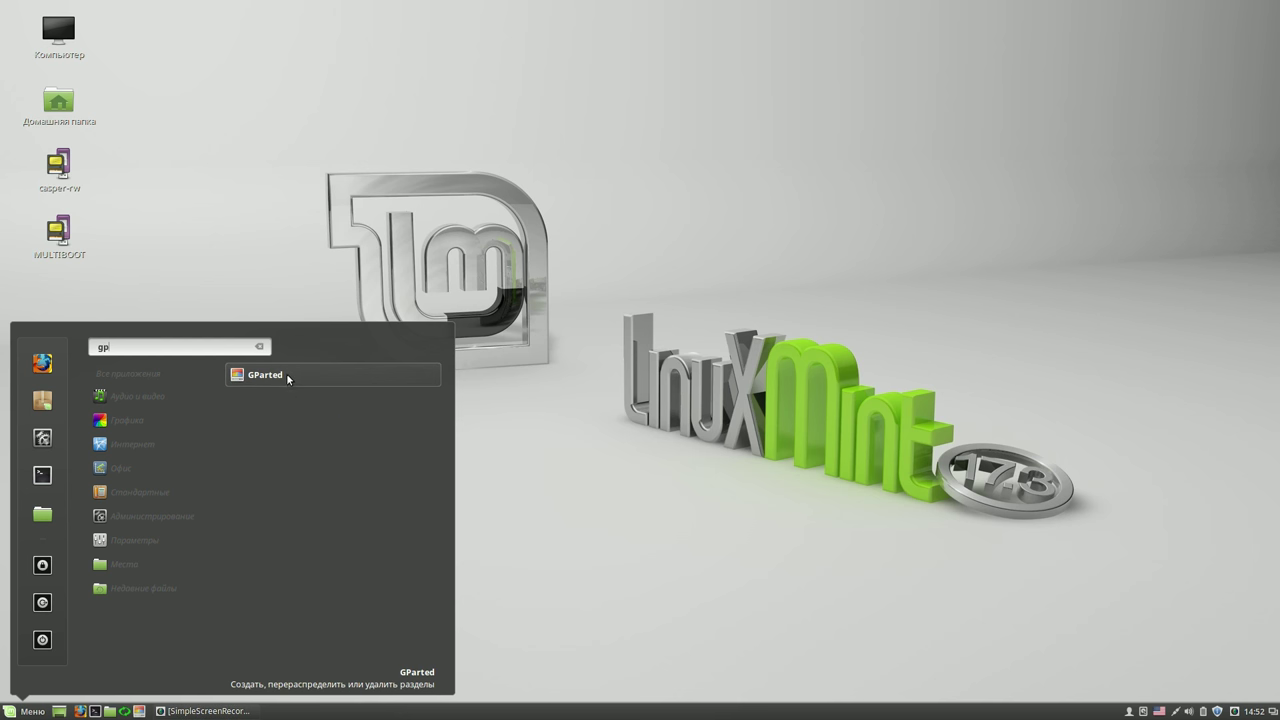
# - Launch GParted with the admin password, inspect /dev/sda7 and /dev/sda5, then close it
pyautogui.click(286, 373)
pyautogui.write('*')
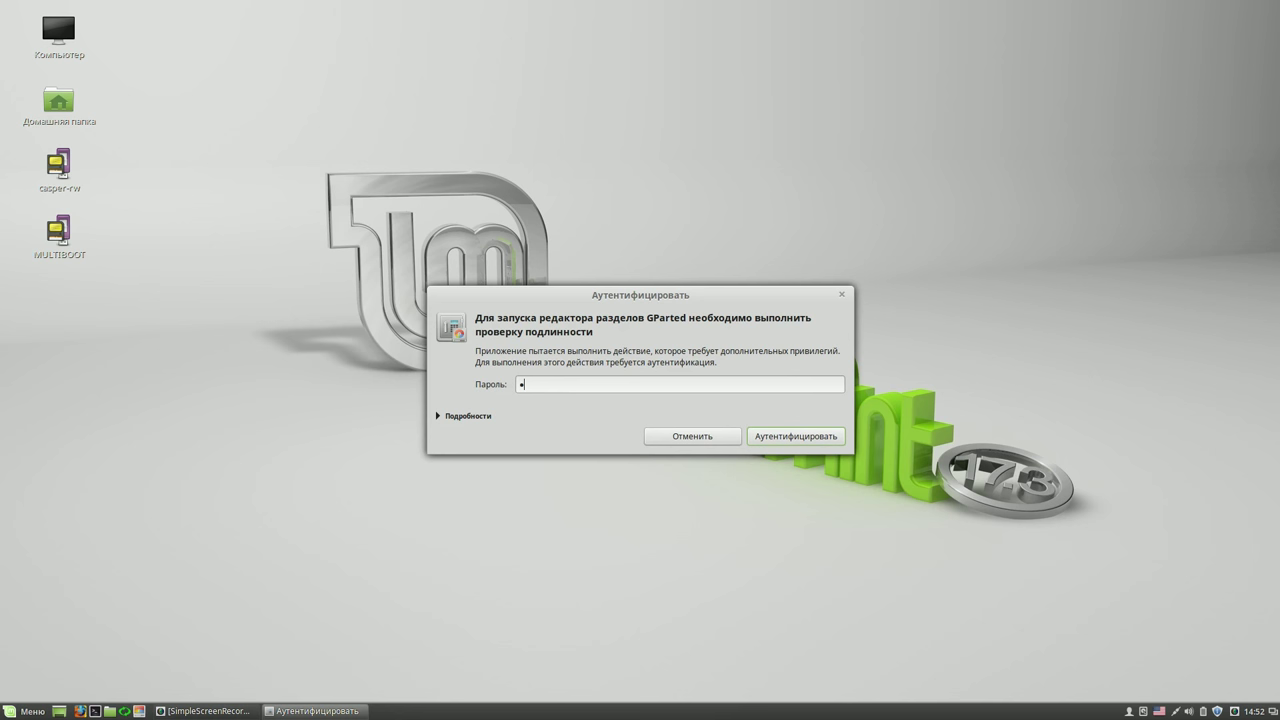
pyautogui.write('***')
pyautogui.click(802, 437)
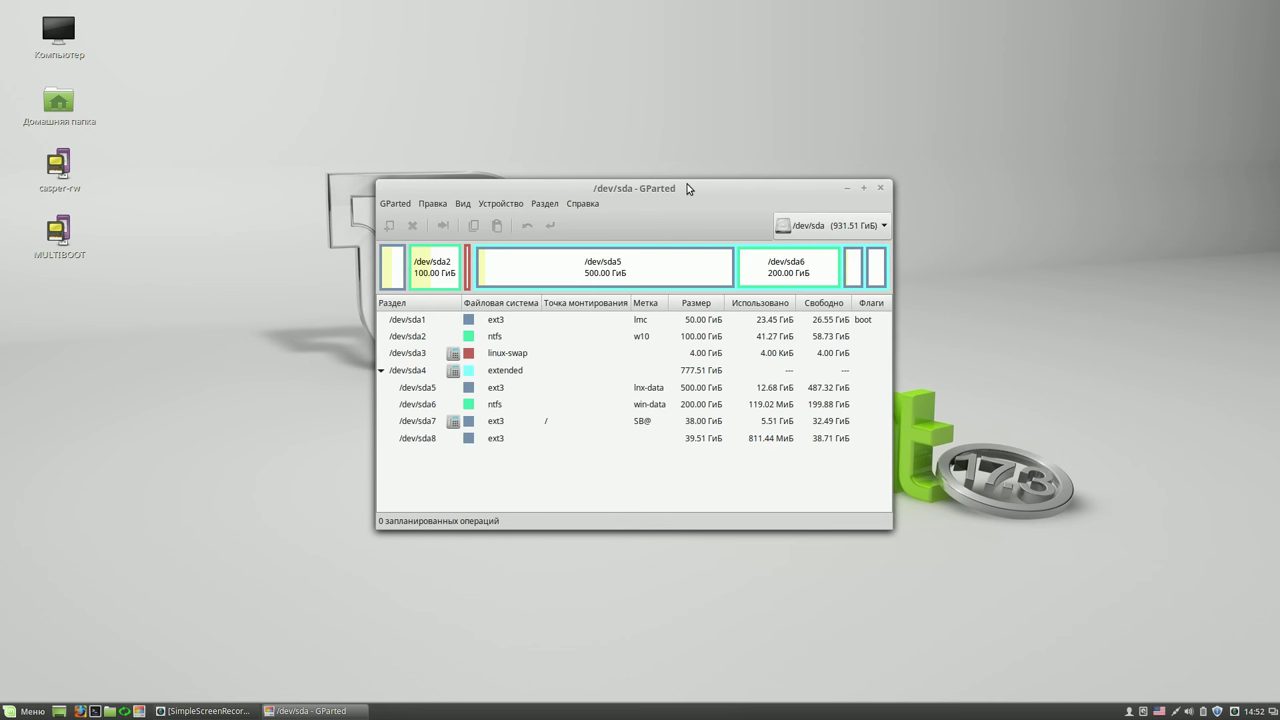
pyautogui.moveTo(688, 188); pyautogui.dragTo(712, 121)
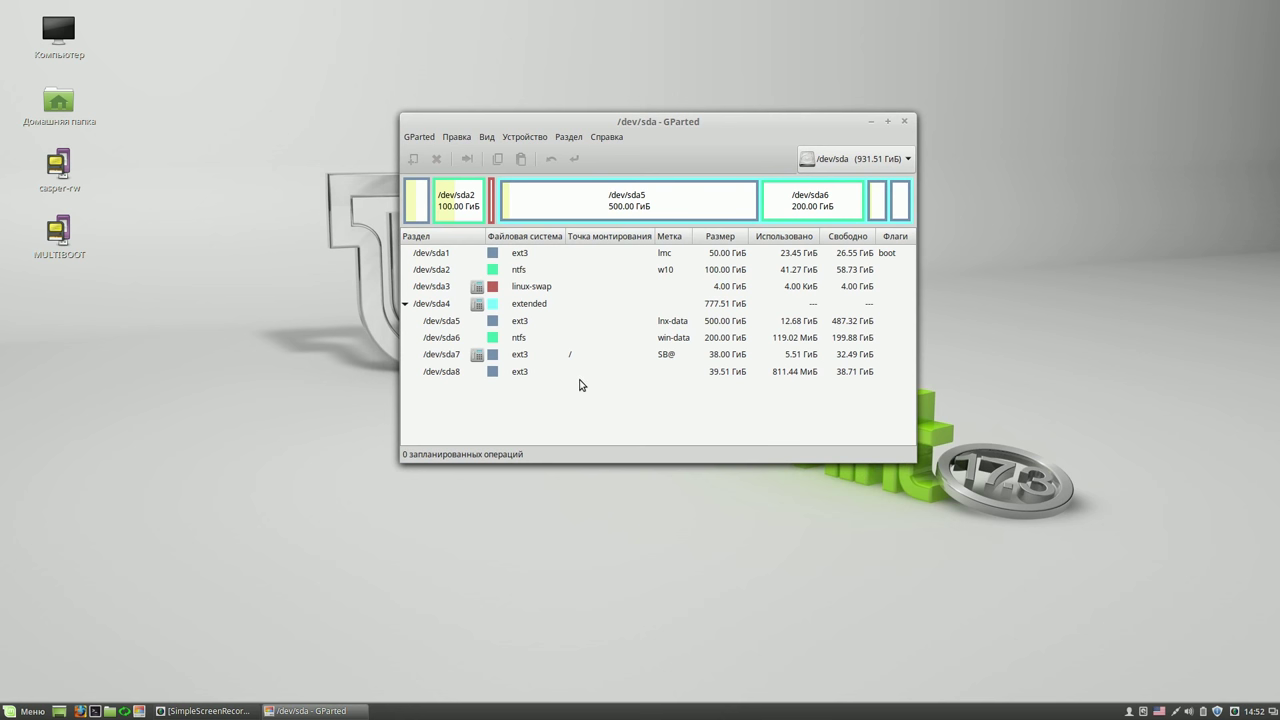
pyautogui.click(738, 356)
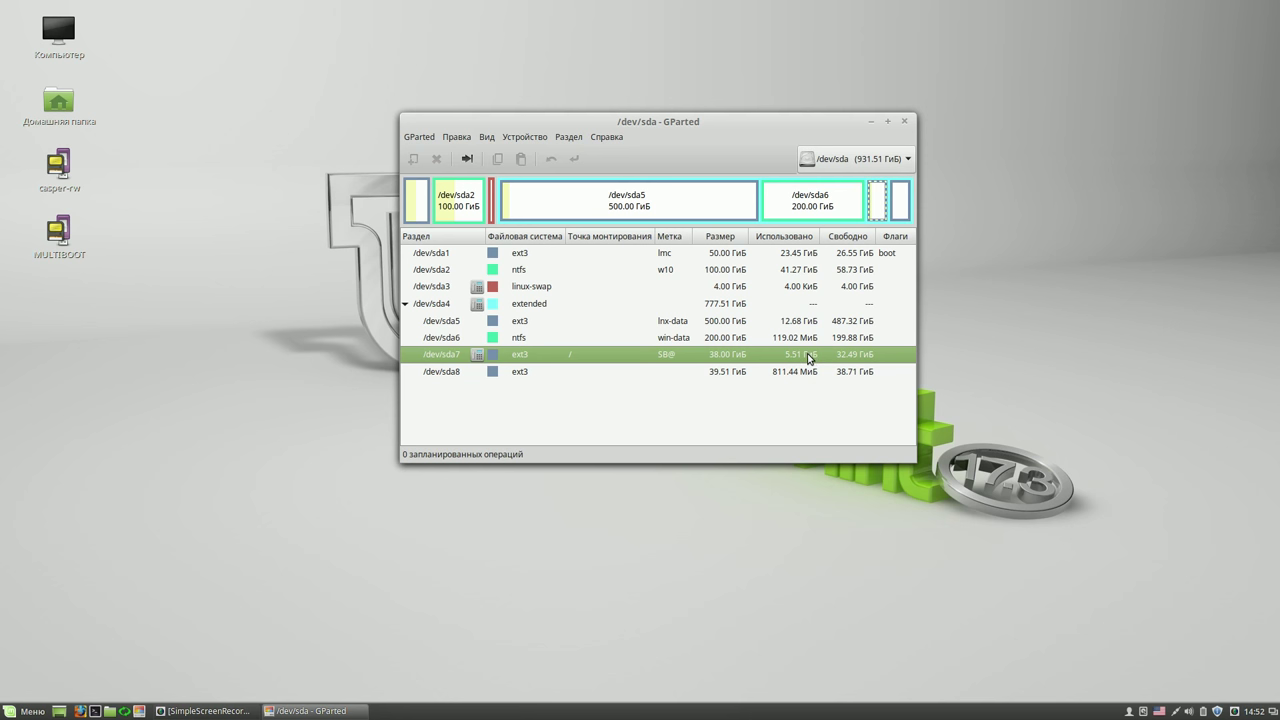
pyautogui.click(749, 321)
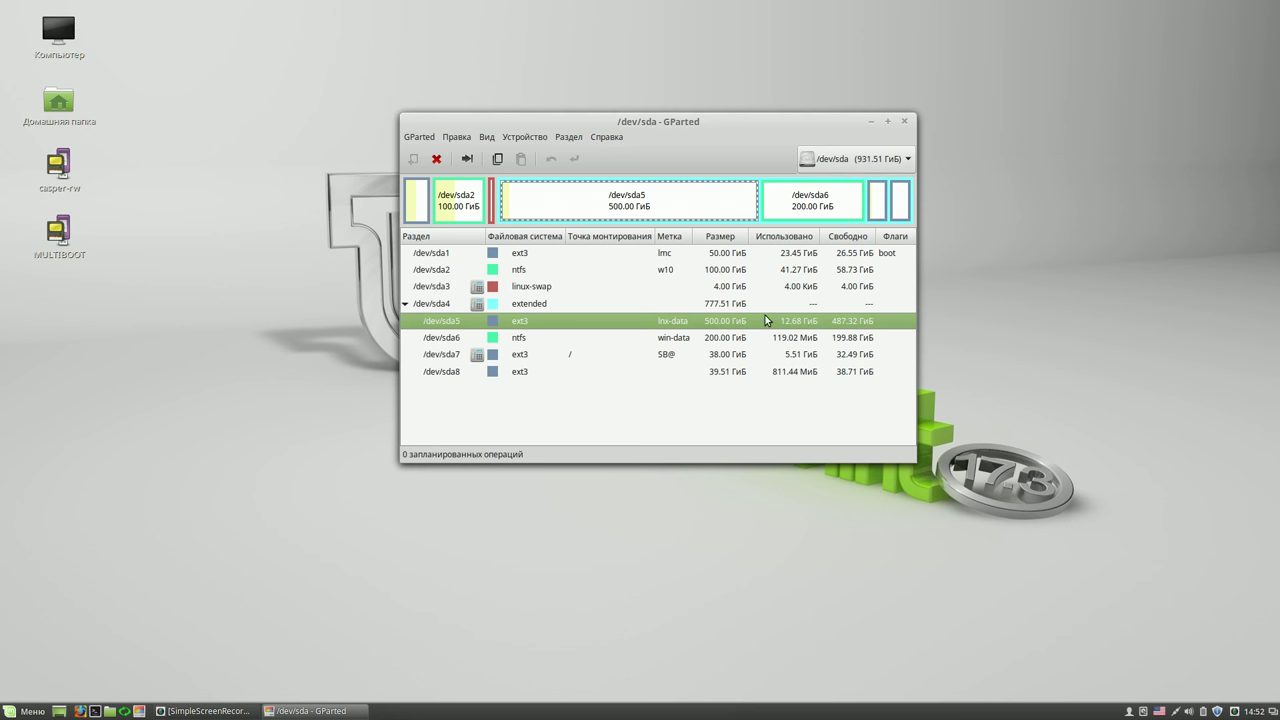
pyautogui.click(906, 123)
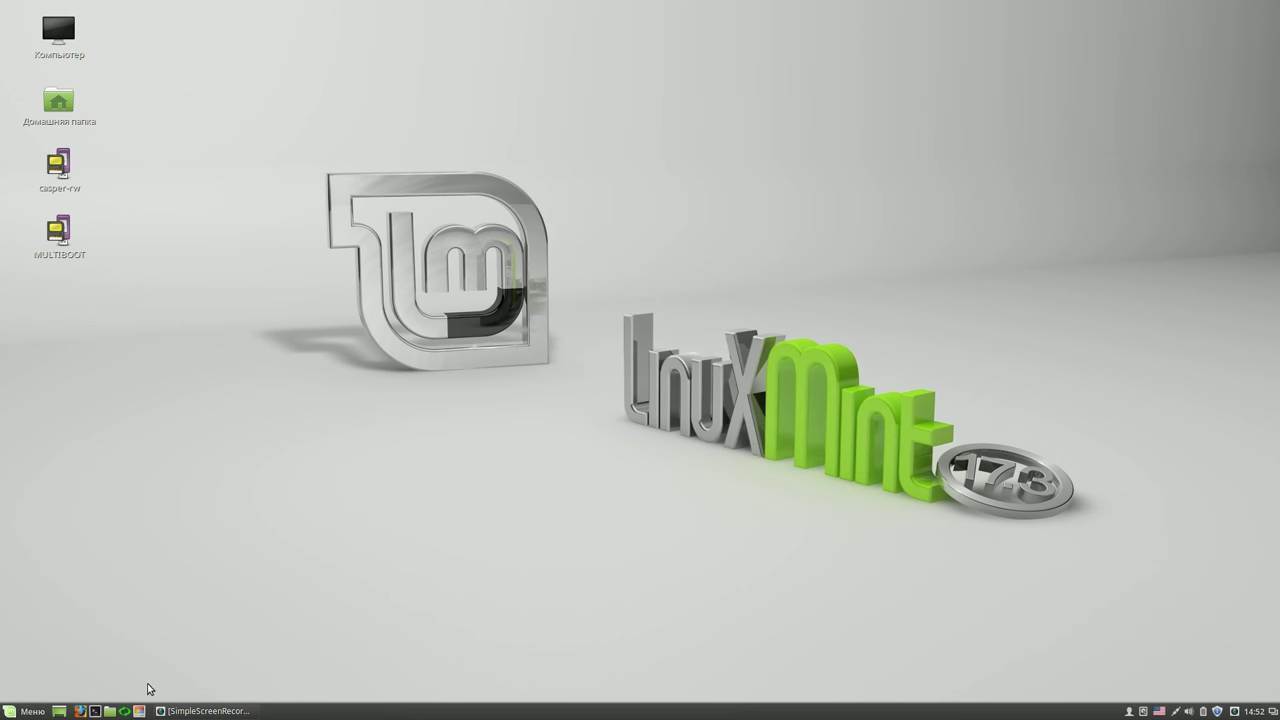
# - Read the Systemback folder's size (4.6 GB) in lnx-data/LMC 17.3 RUS/00, then close Nemo
pyautogui.click(108, 710)
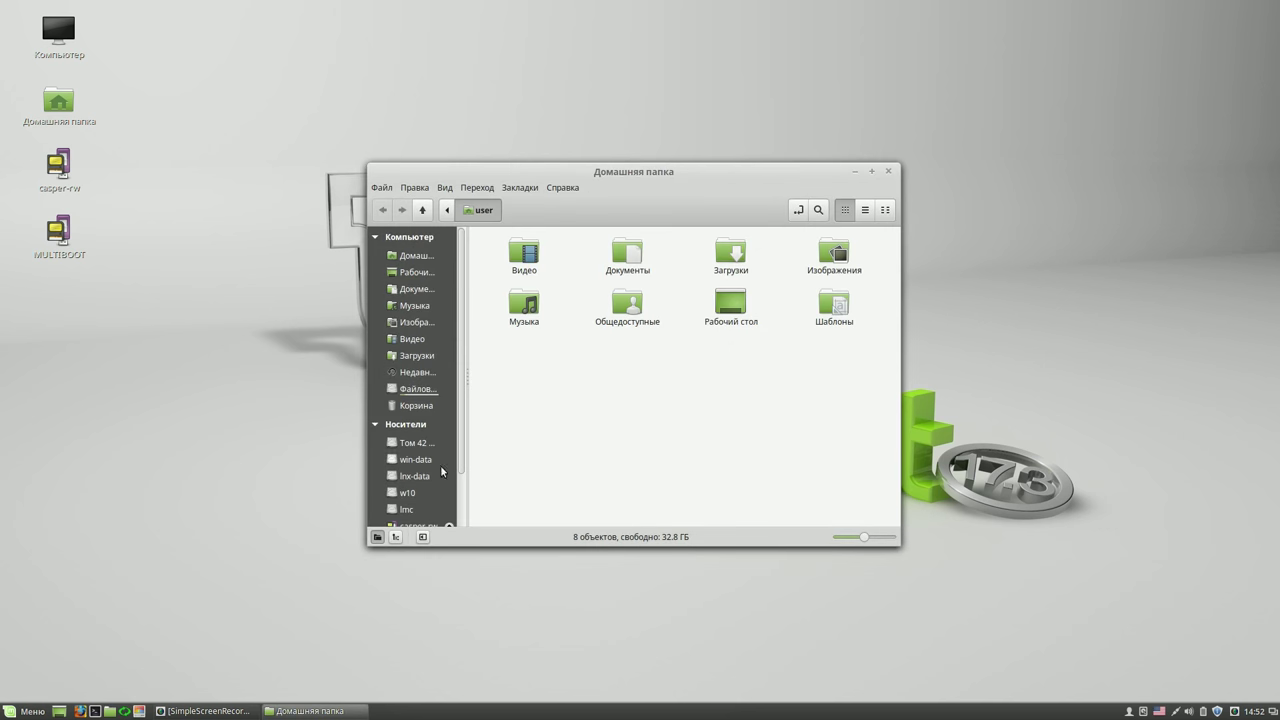
pyautogui.click(417, 477)
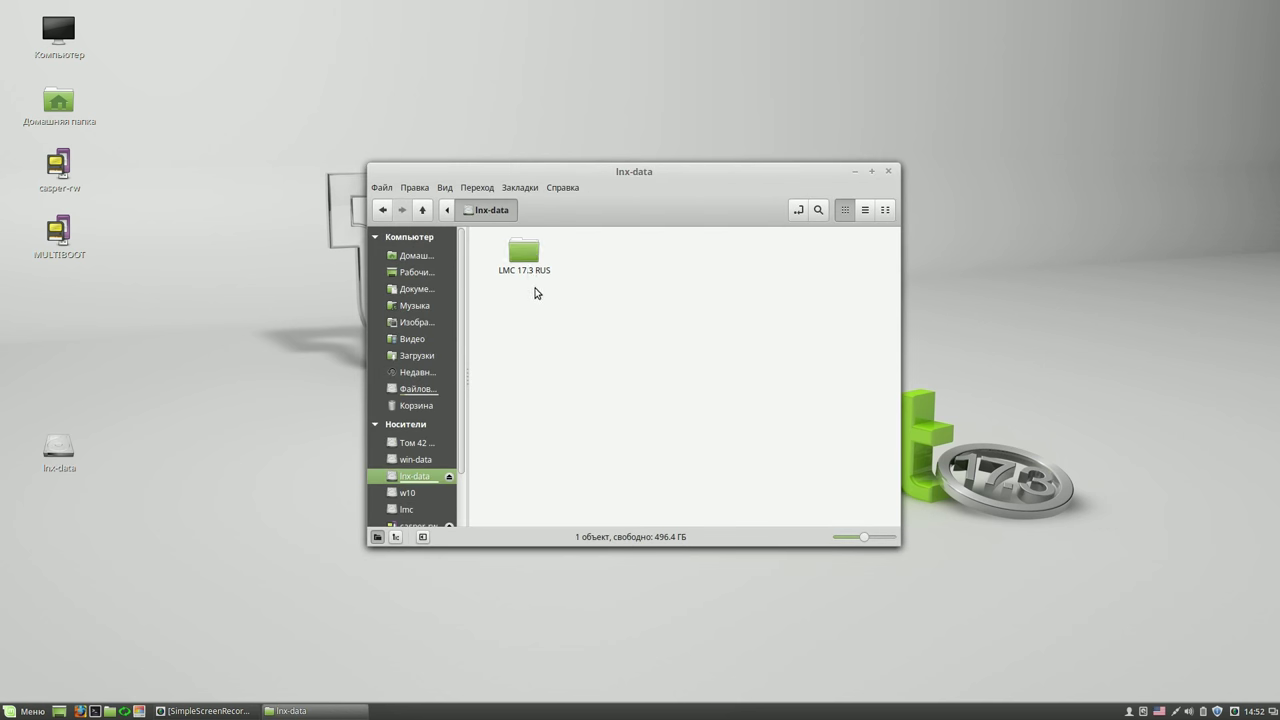
pyautogui.doubleClick(530, 260)
pyautogui.doubleClick(525, 255)
pyautogui.rightClick(531, 261)
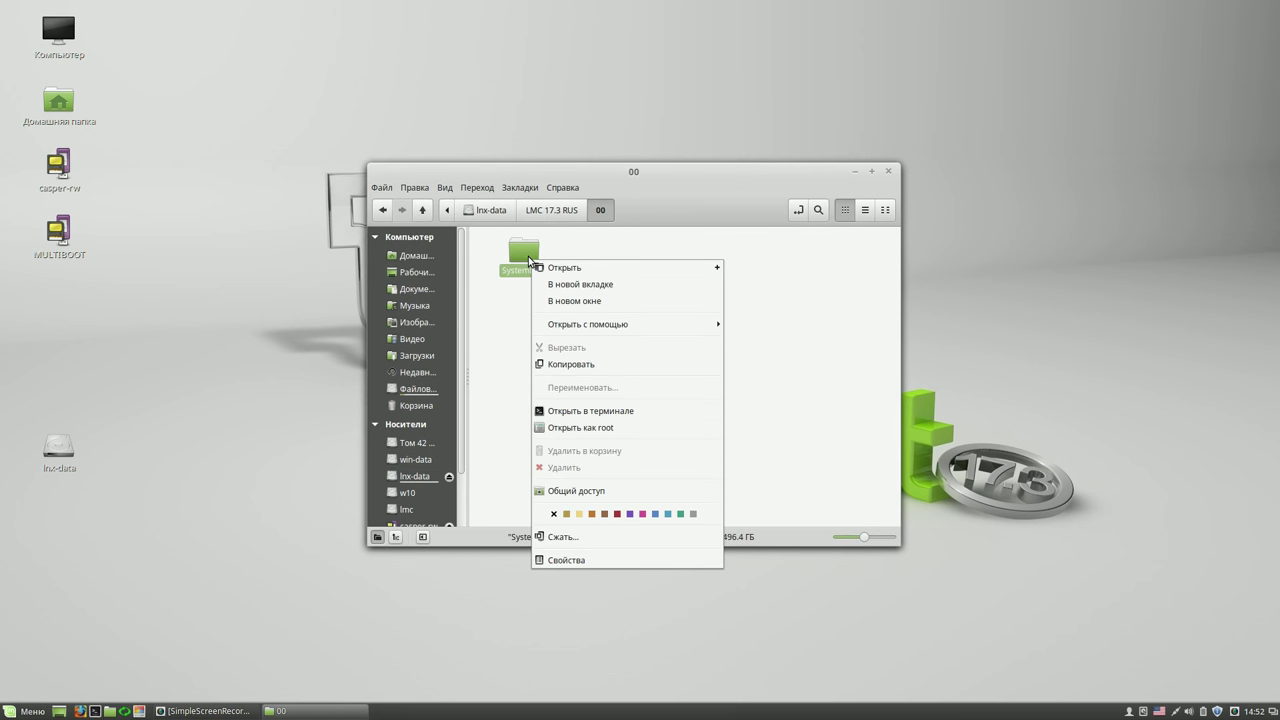
pyautogui.click(567, 559)
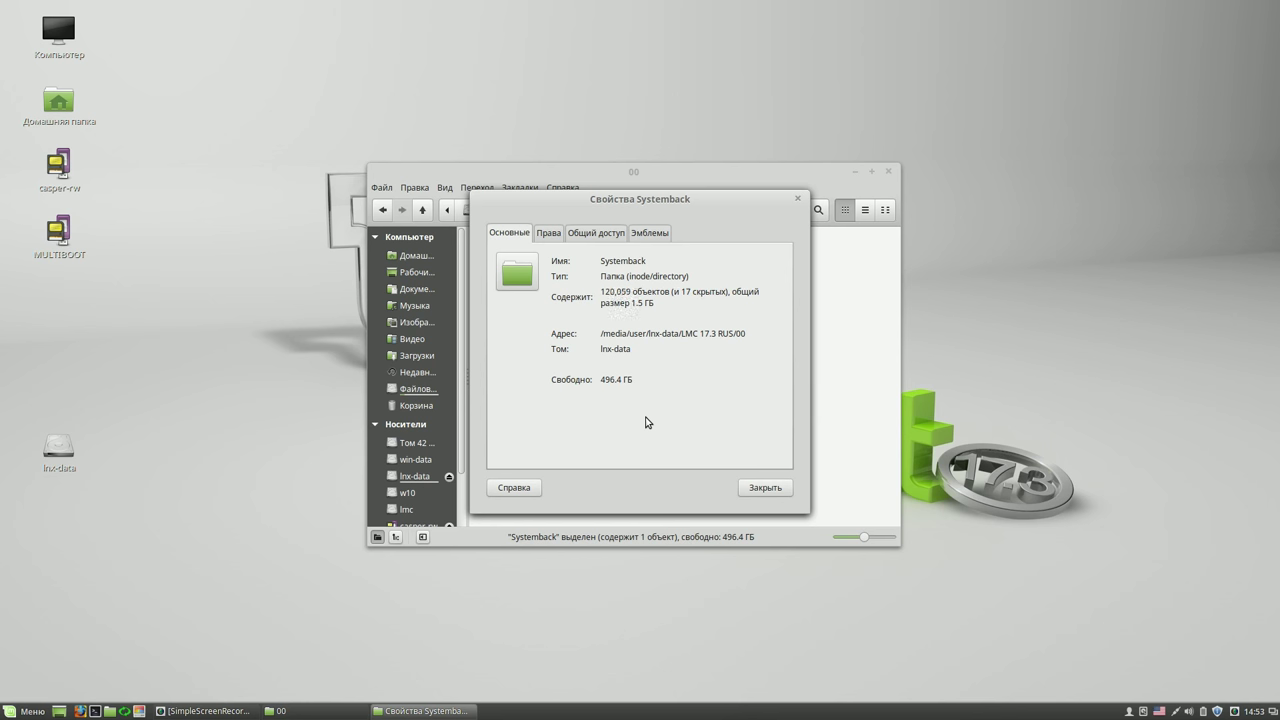
pyautogui.rightClick(1236, 712)
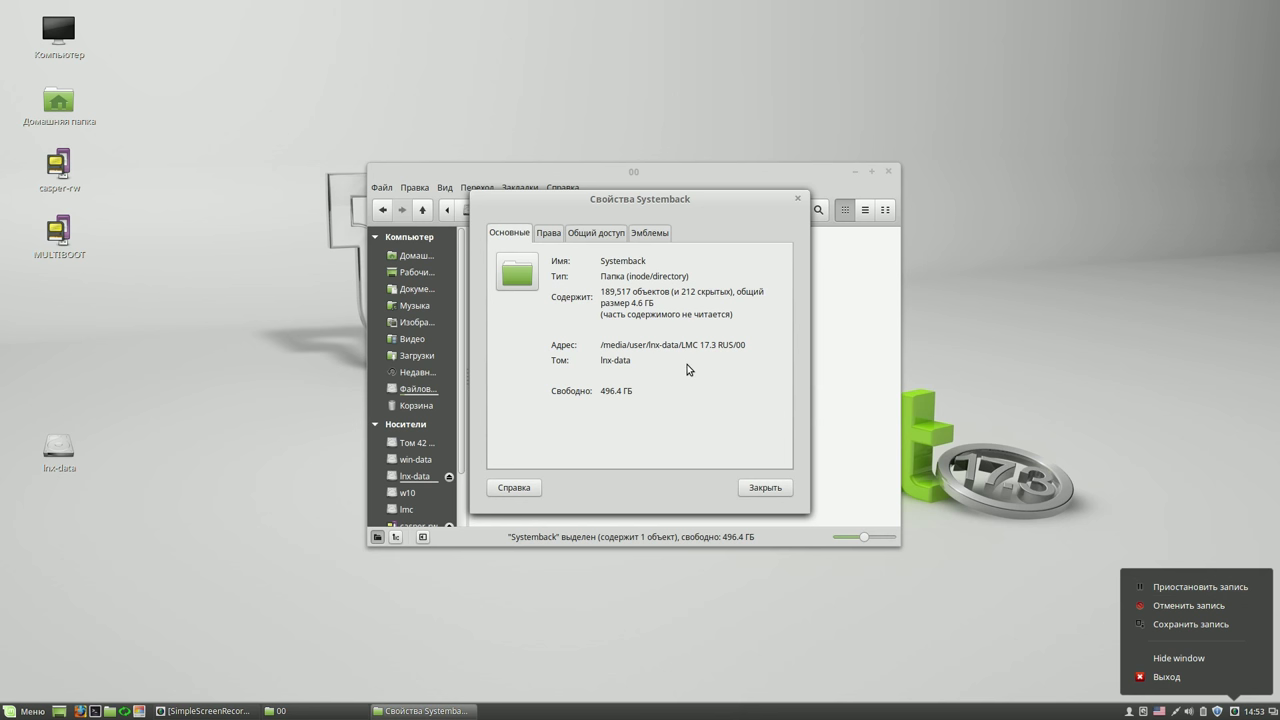
pyautogui.click(767, 490)
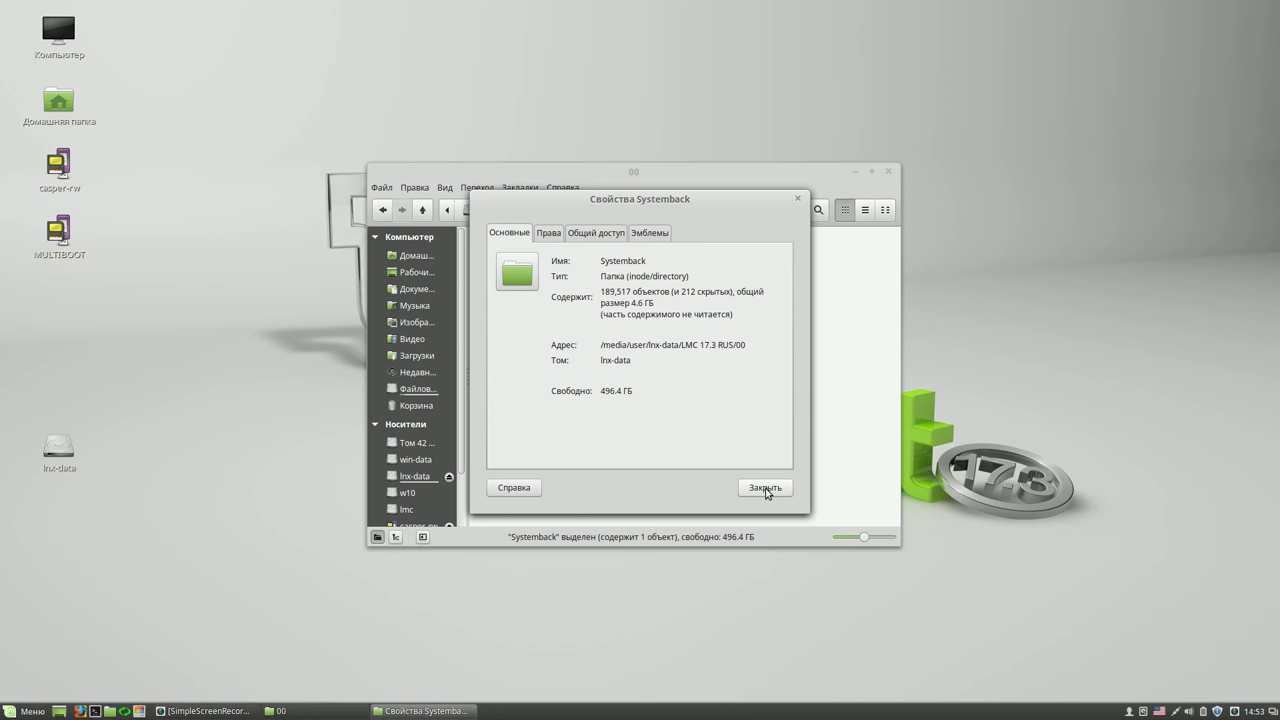
pyautogui.click(766, 488)
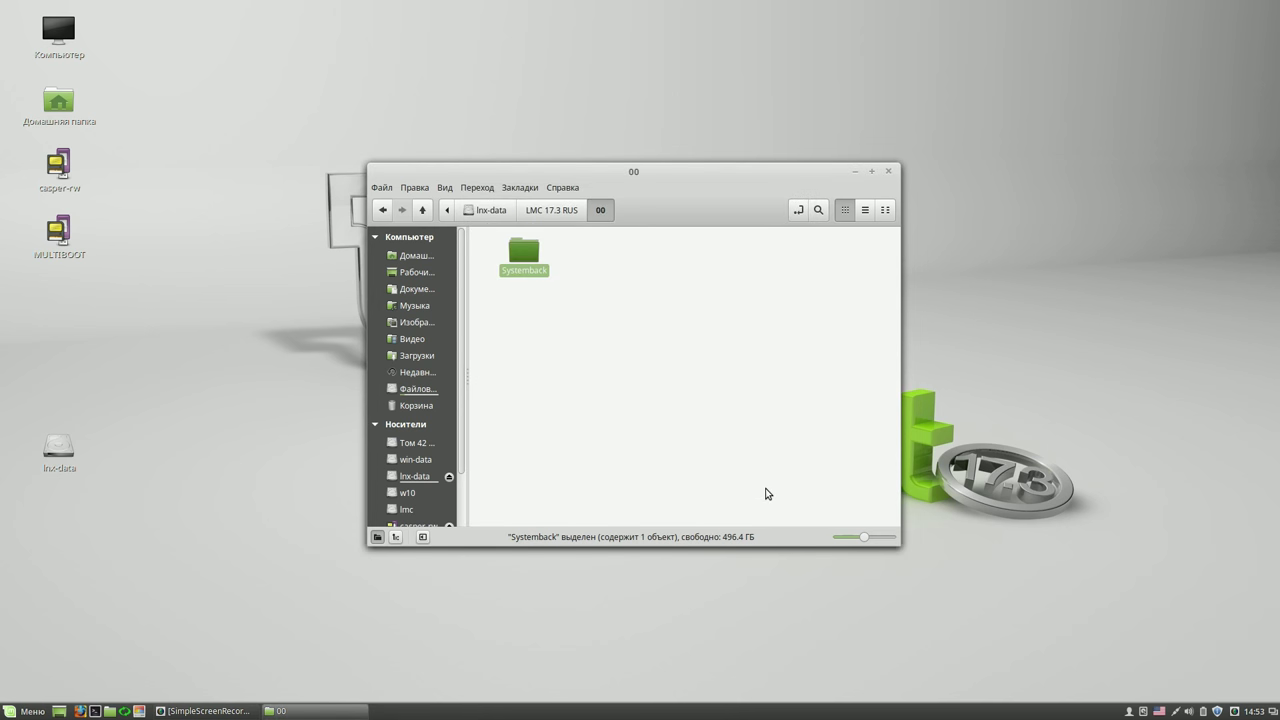
pyautogui.click(891, 174)
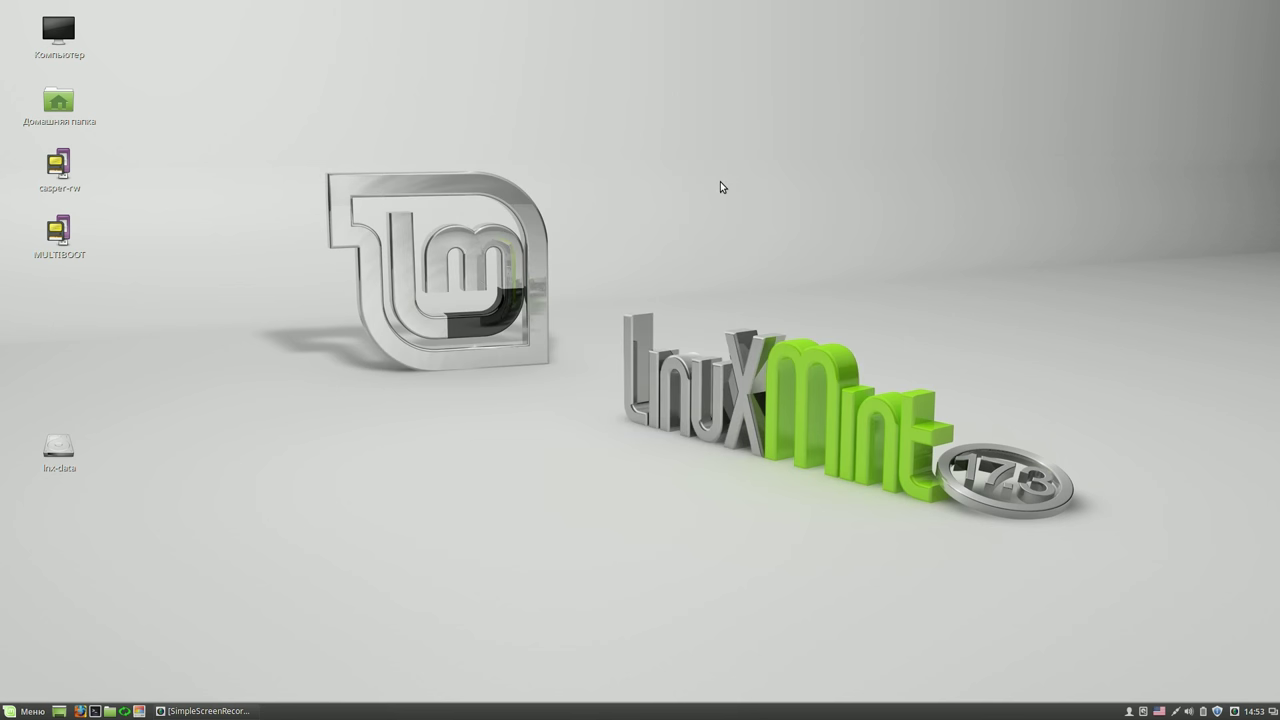
# - Open System Settings and go to the Экранная заставка screensaver page
pyautogui.click(35, 711)
pyautogui.moveTo(144, 403)
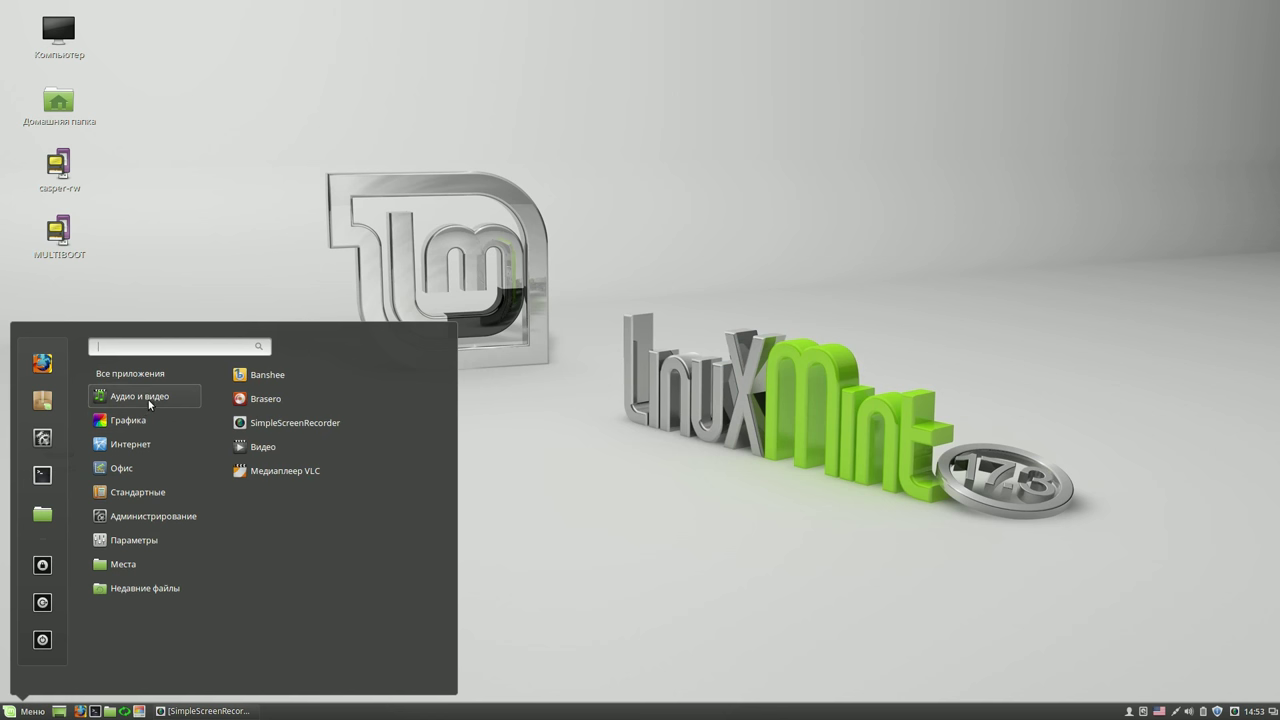
pyautogui.click(42, 438)
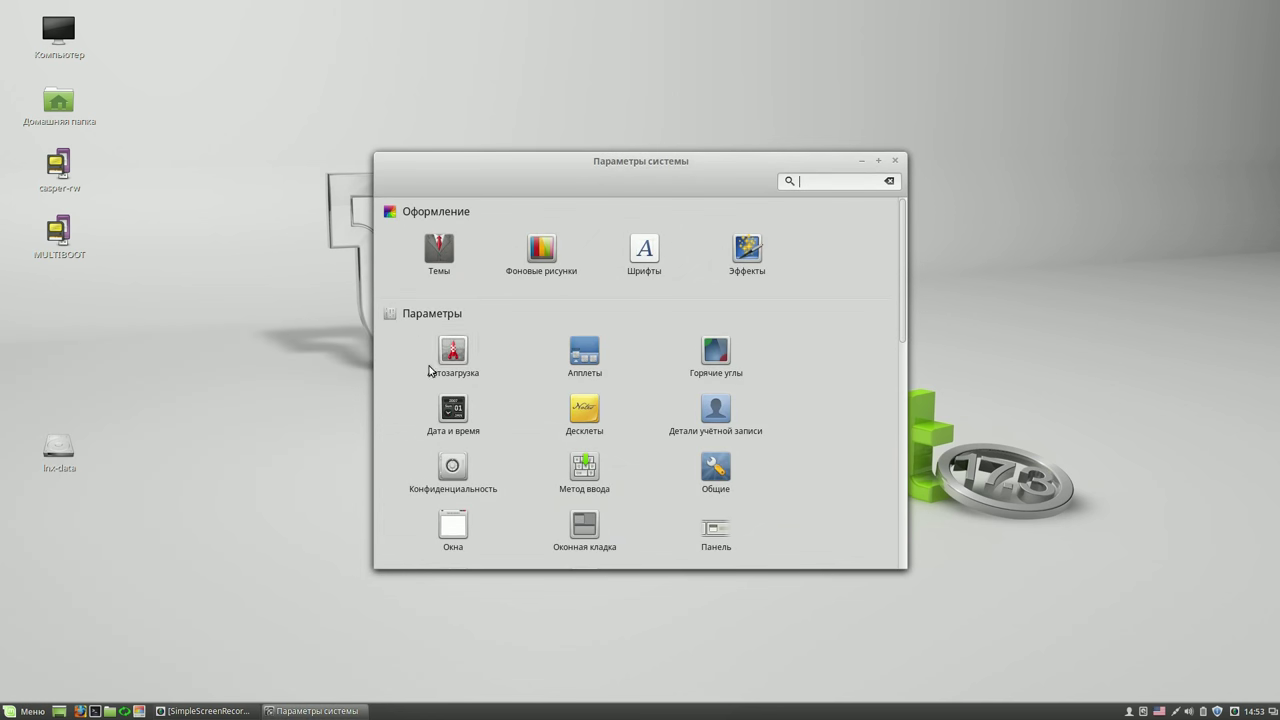
pyautogui.moveTo(668, 170); pyautogui.dragTo(511, 60)
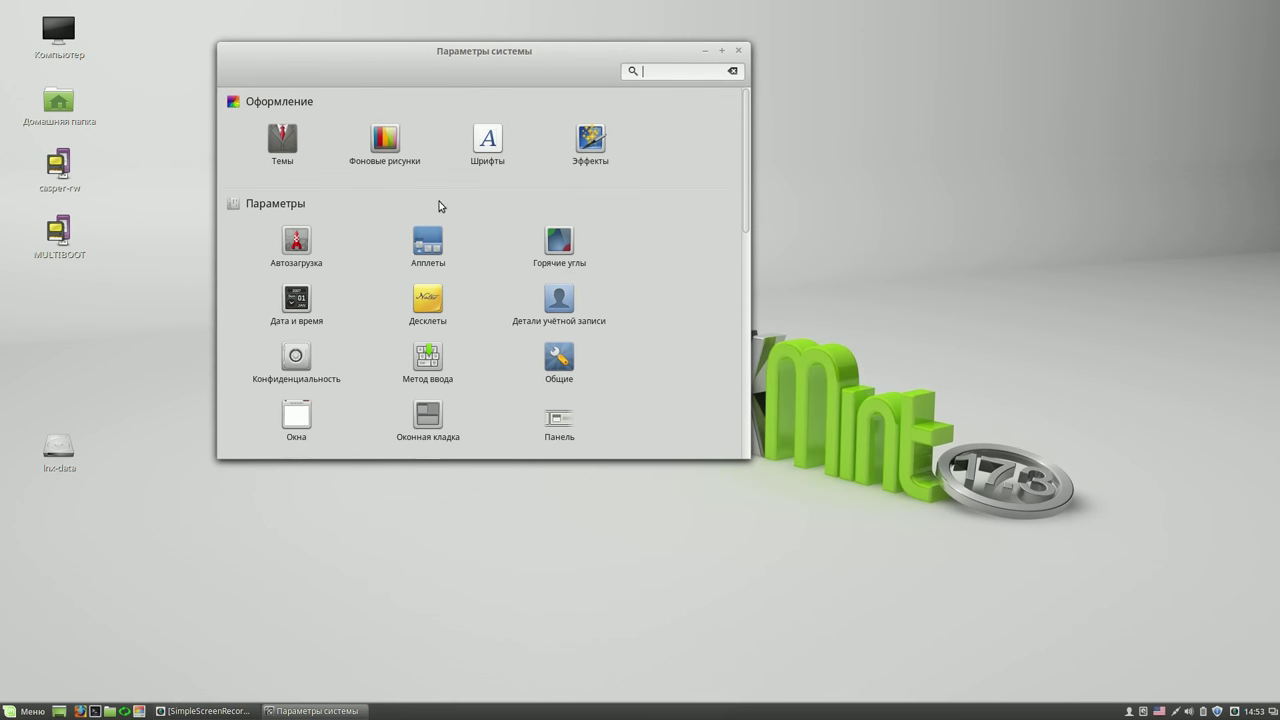
pyautogui.moveTo(747, 207); pyautogui.dragTo(760, 378)
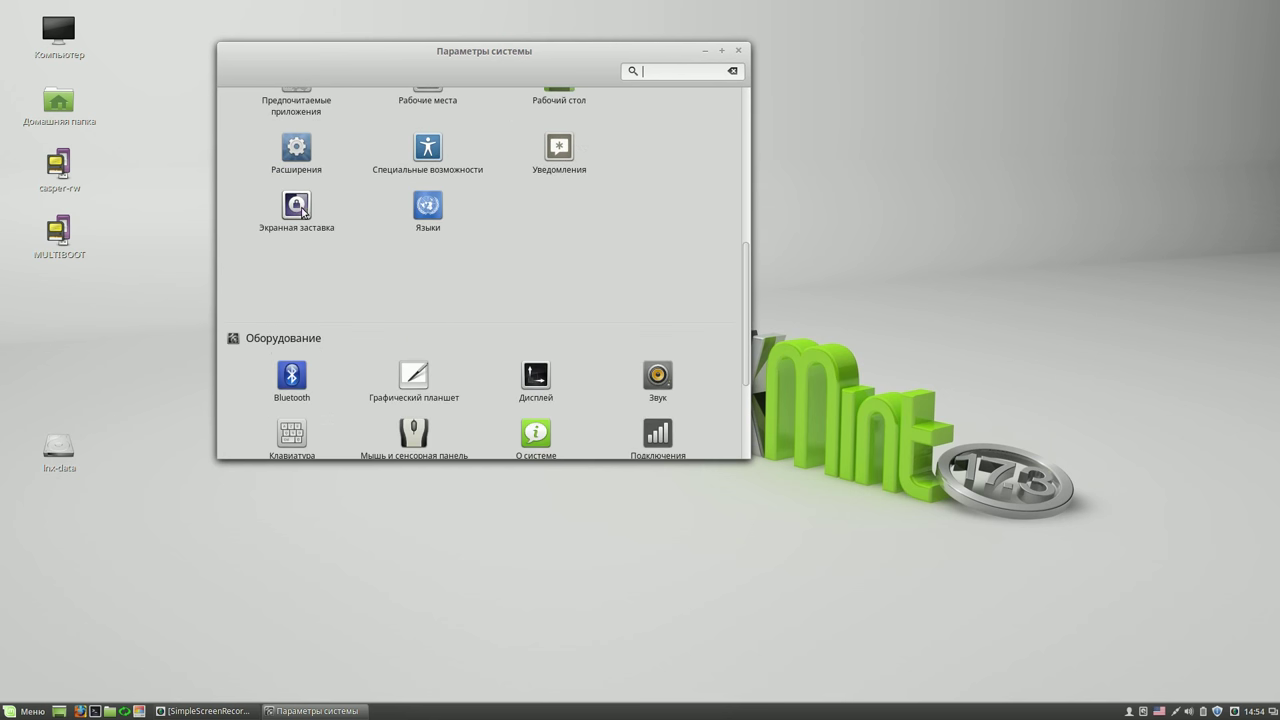
pyautogui.scroll(-2, 342, 269)
pyautogui.press('Return')
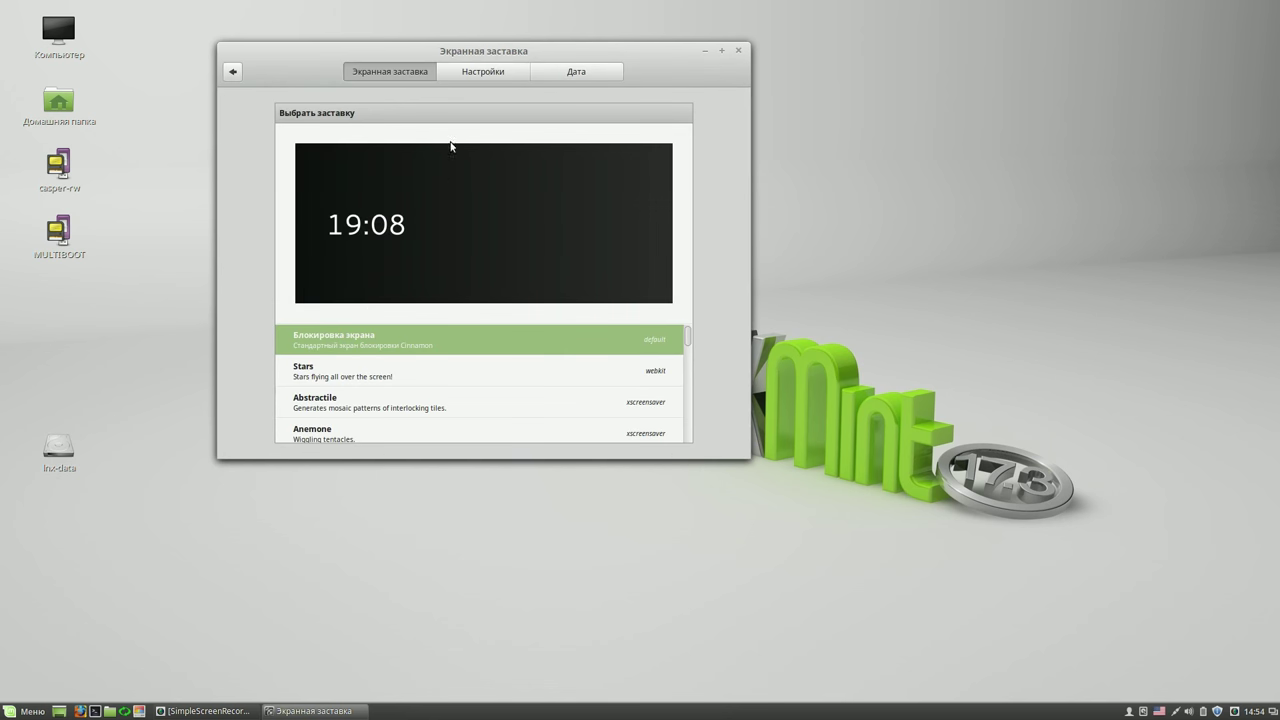
# - Set idle lock to Никогда and turn off locking on suspend and screen-off
pyautogui.click(495, 73)
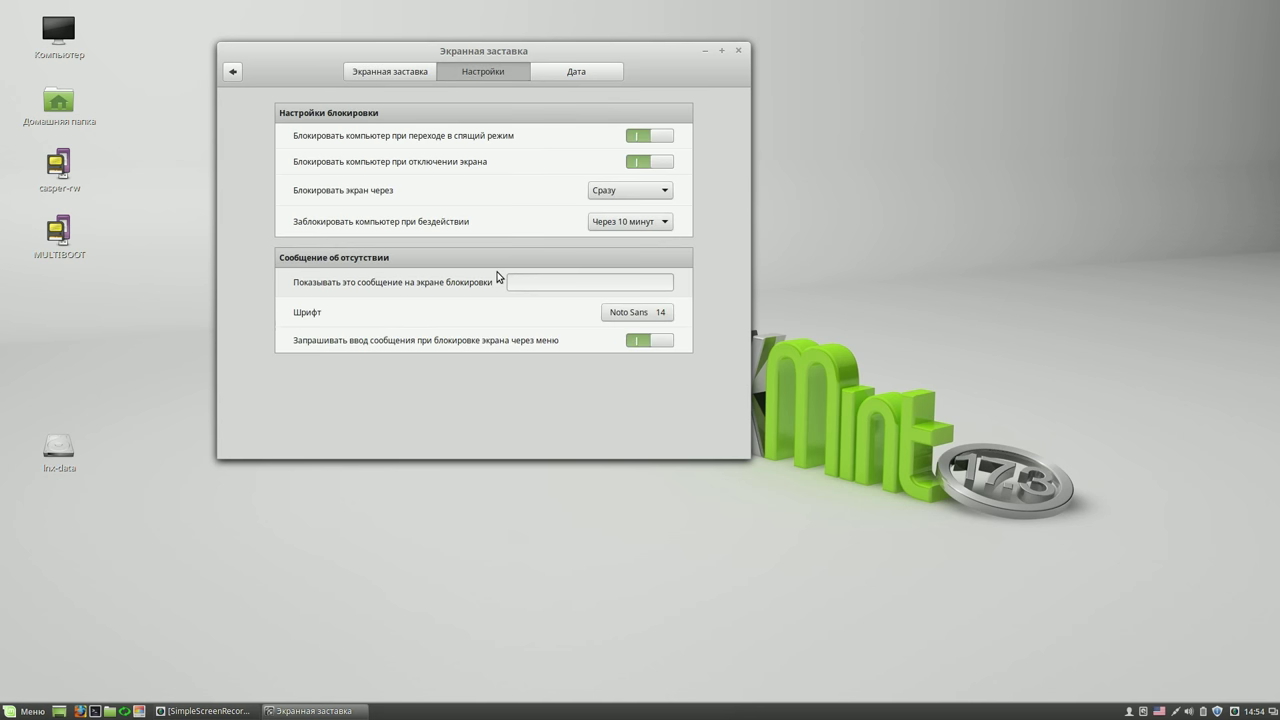
pyautogui.click(663, 223)
pyautogui.click(640, 163)
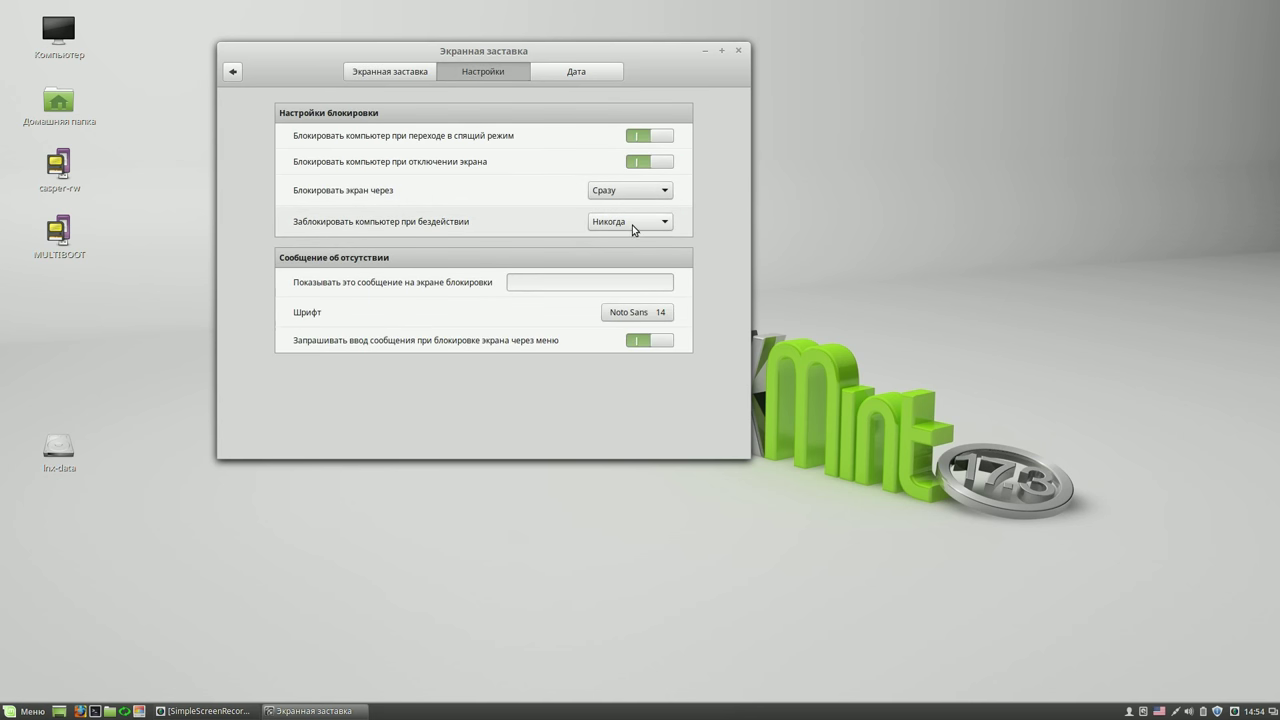
pyautogui.click(665, 161)
pyautogui.click(665, 135)
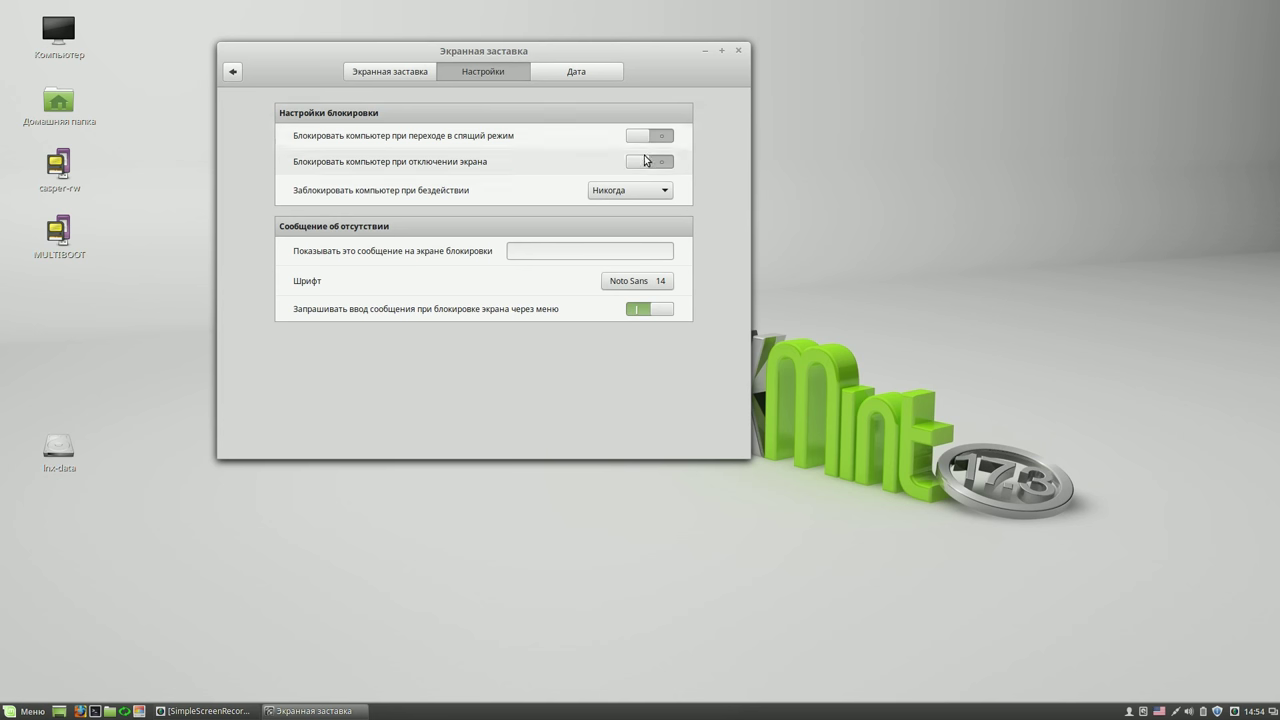
pyautogui.click(232, 71)
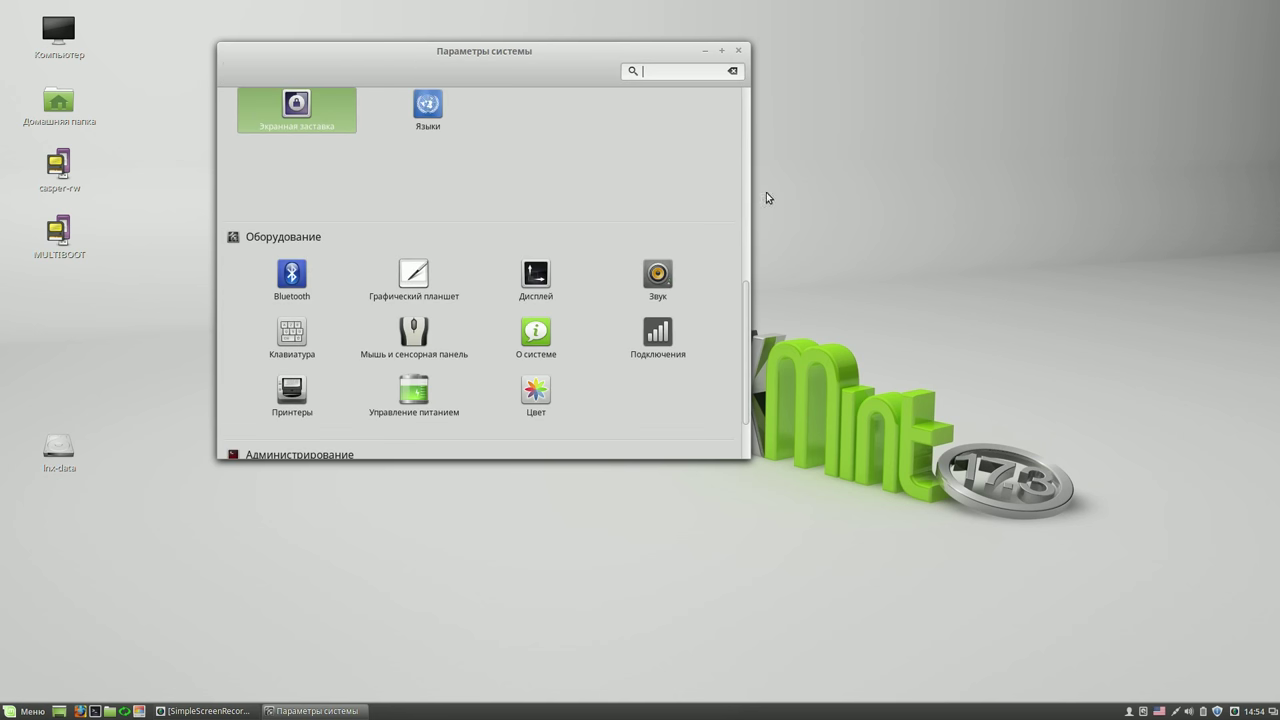
pyautogui.click(411, 396)
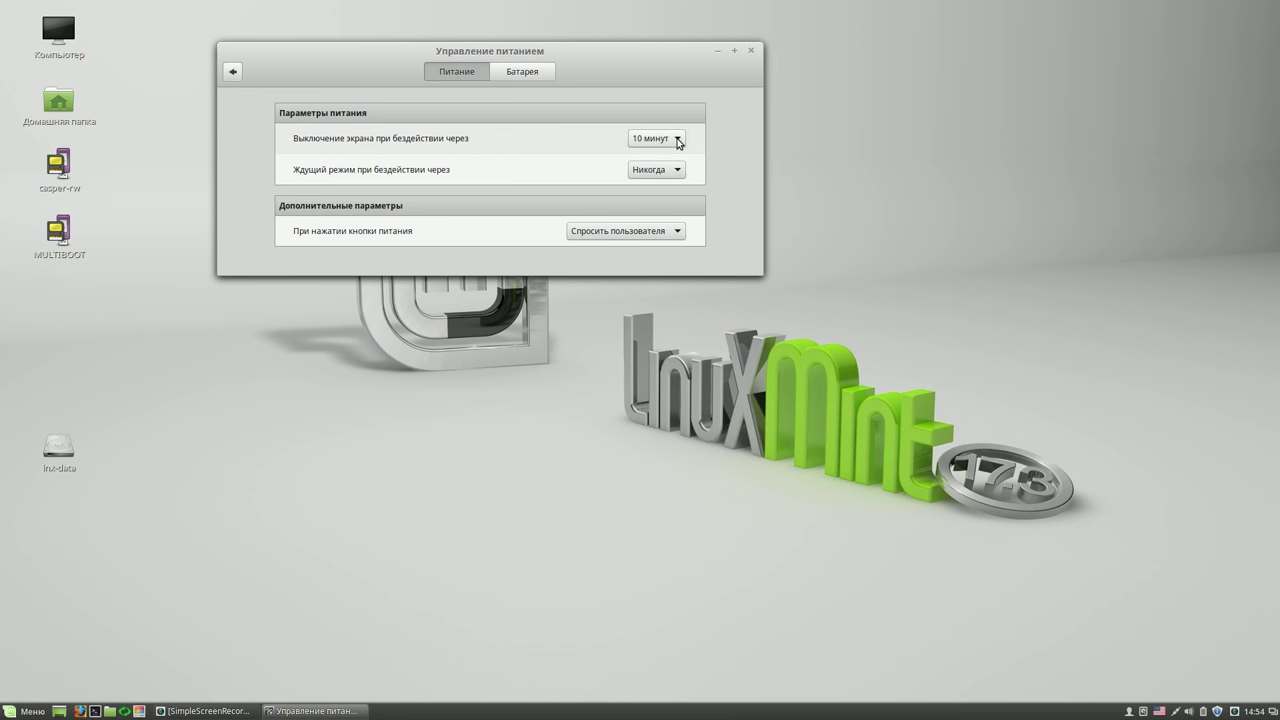
# - Set the screen to never turn off when idle, then close System Settings
pyautogui.click(678, 141)
pyautogui.click(654, 233)
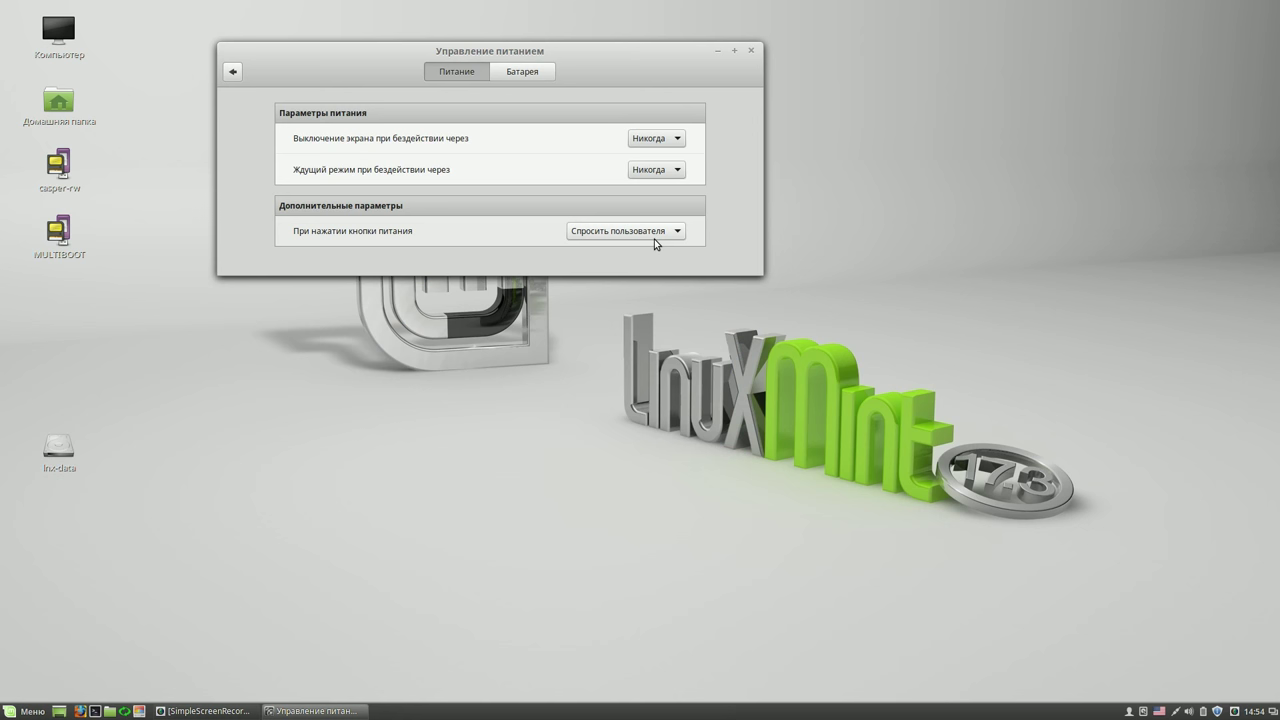
pyautogui.click(234, 72)
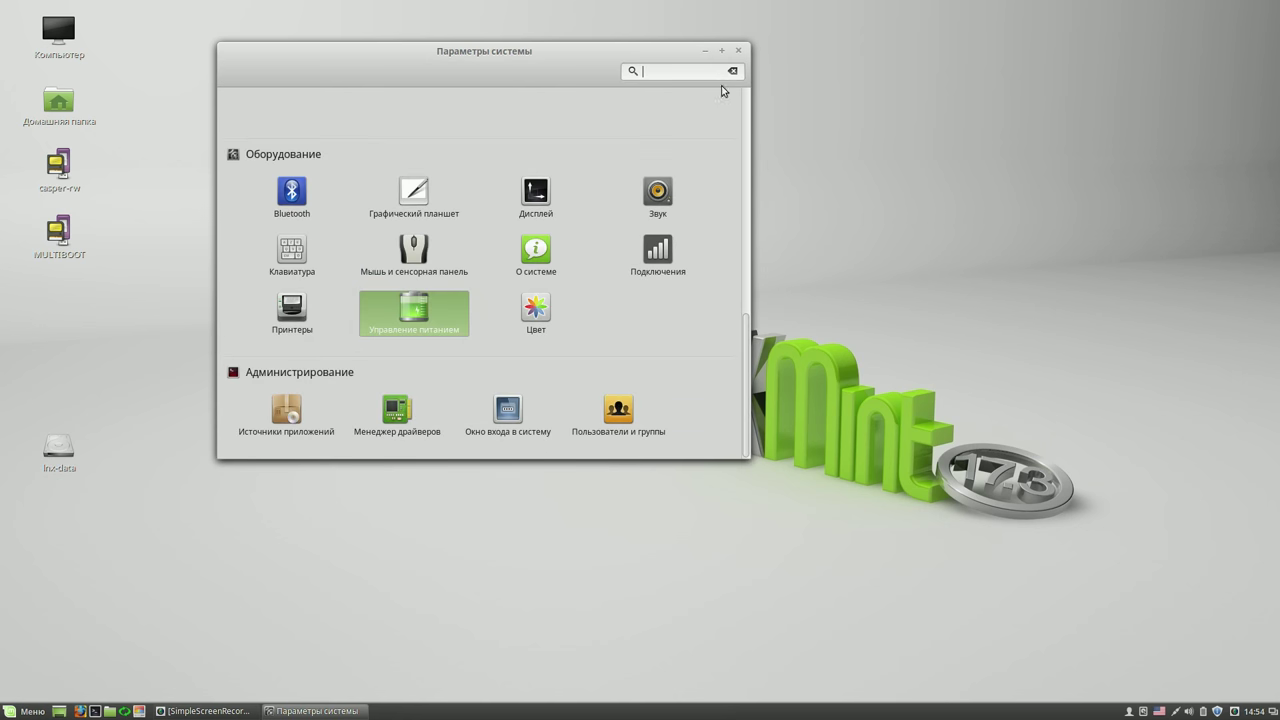
pyautogui.click(739, 50)
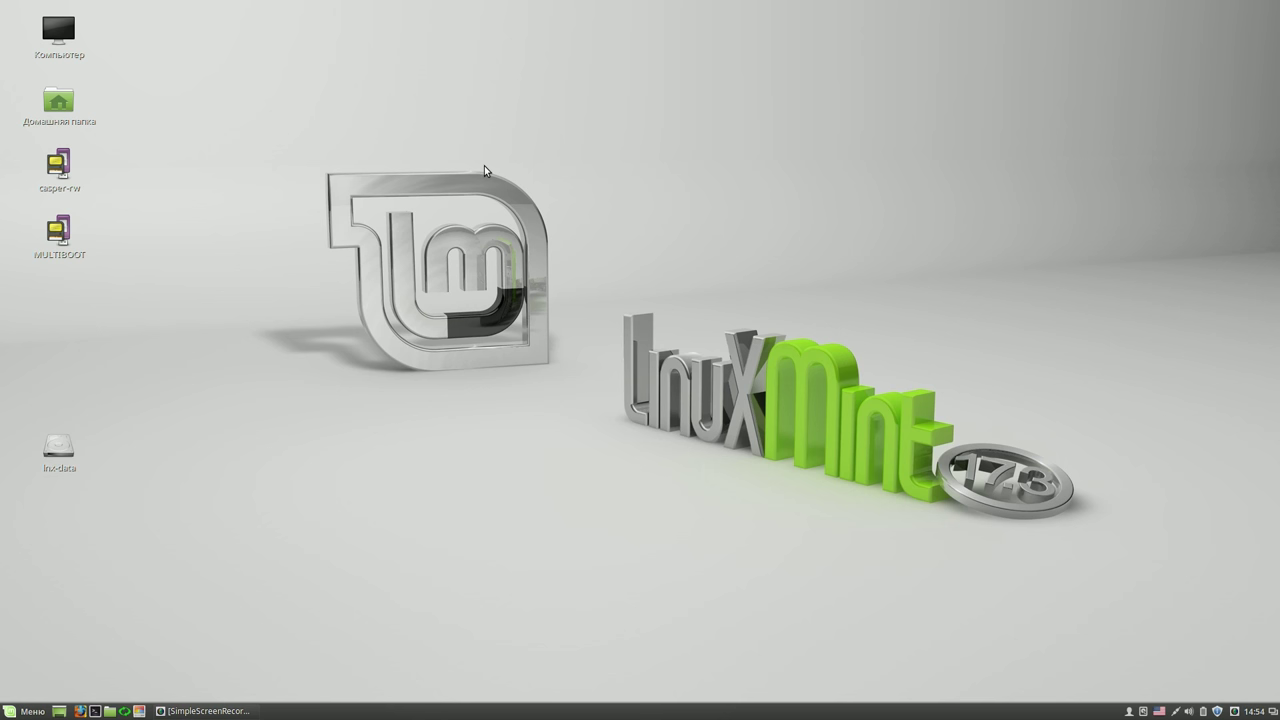
pyautogui.doubleClick(67, 174)
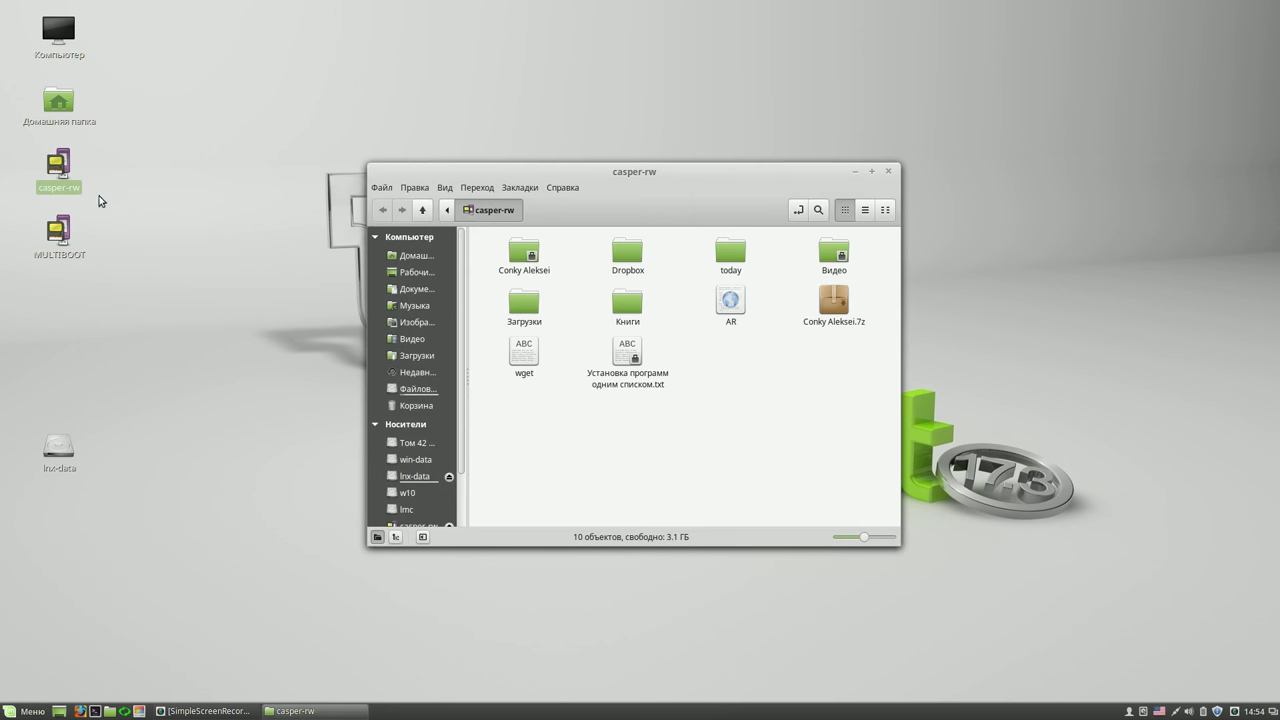
# - Open the AR page from the casper-rw drive in Firefox
pyautogui.click(730, 298)
pyautogui.doubleClick(730, 298)
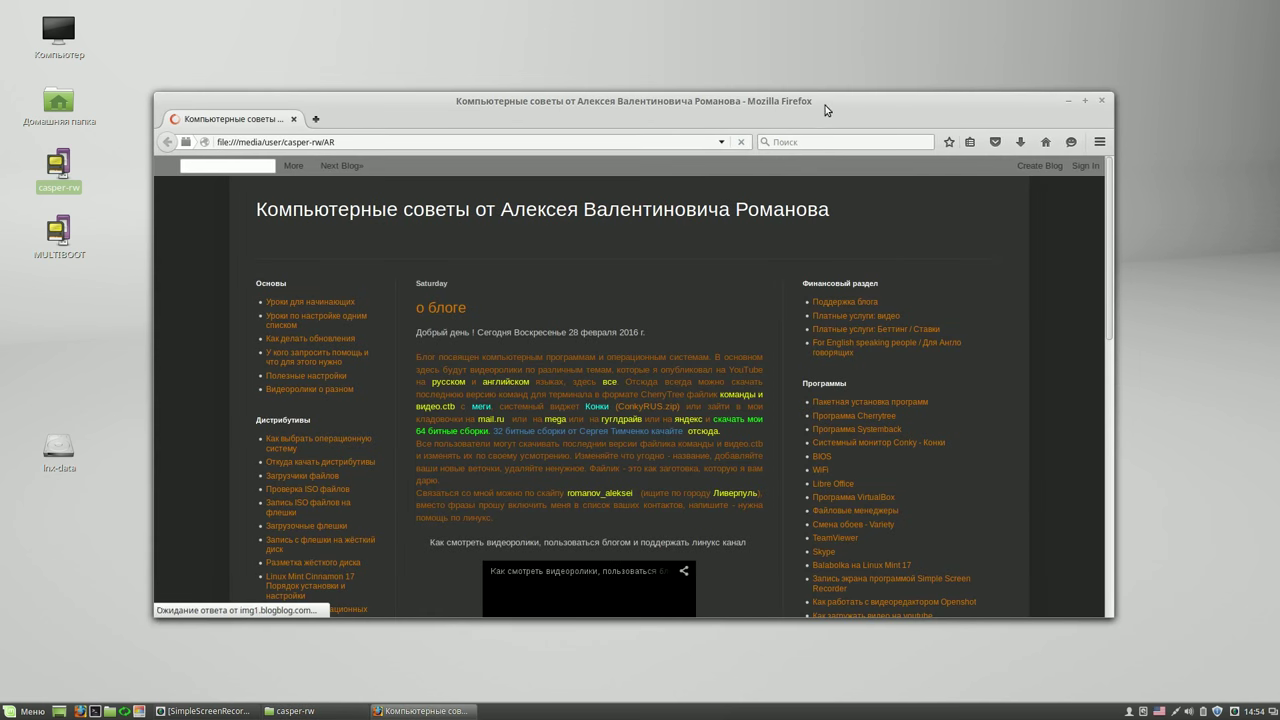
pyautogui.moveTo(825, 102); pyautogui.dragTo(811, 52)
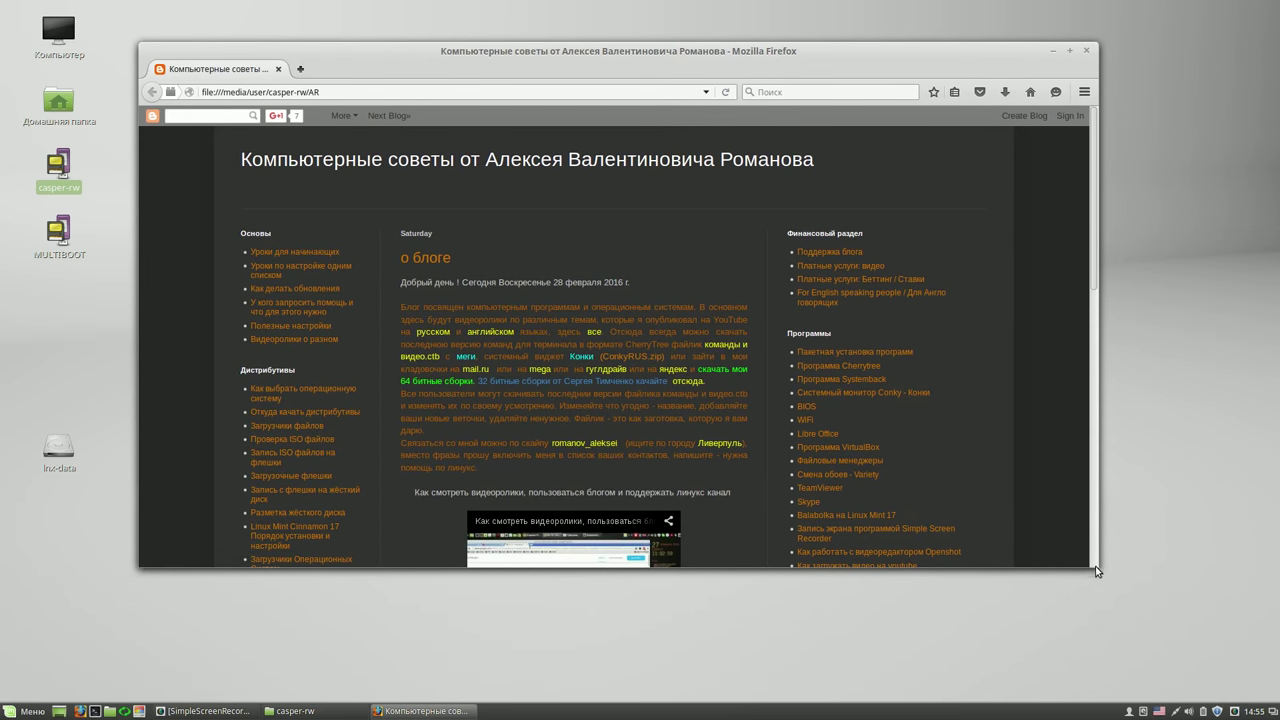
# - Go to the blog's Уроки для начинающих page and open the Урок 3 YouTube video
pyautogui.moveTo(1096, 571); pyautogui.dragTo(1102, 647)
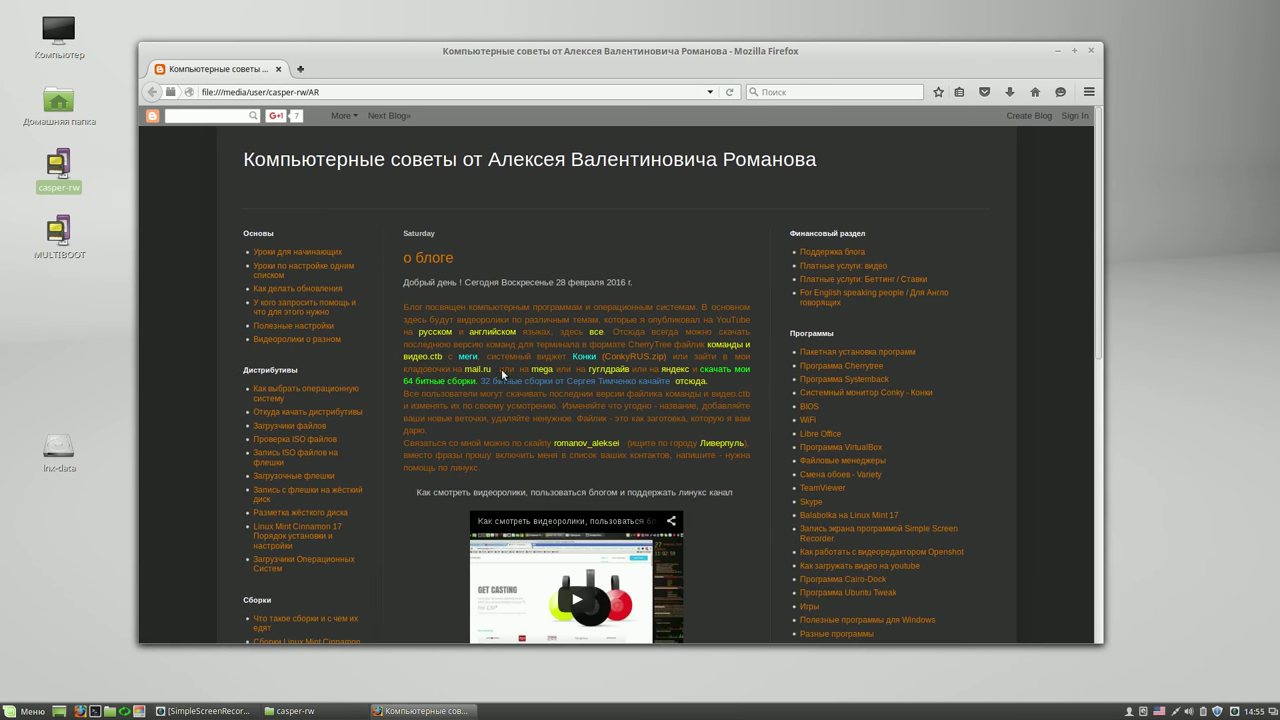
pyautogui.click(296, 253)
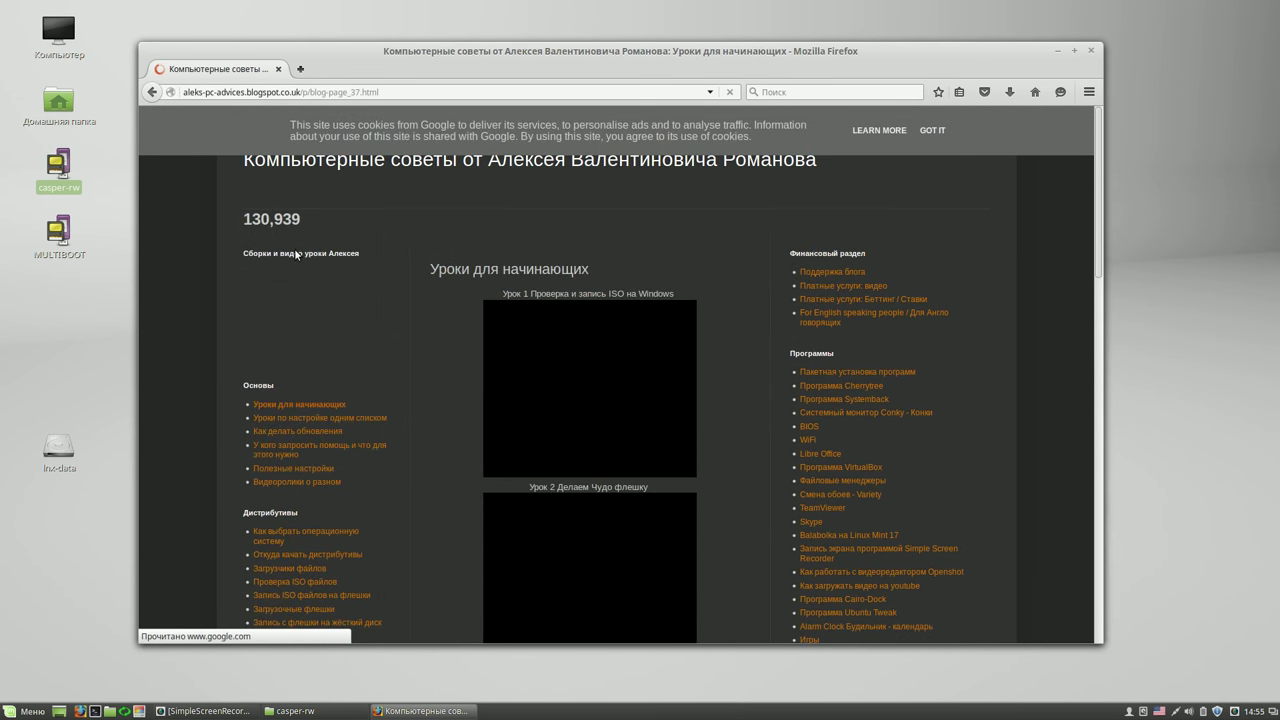
pyautogui.click(931, 130)
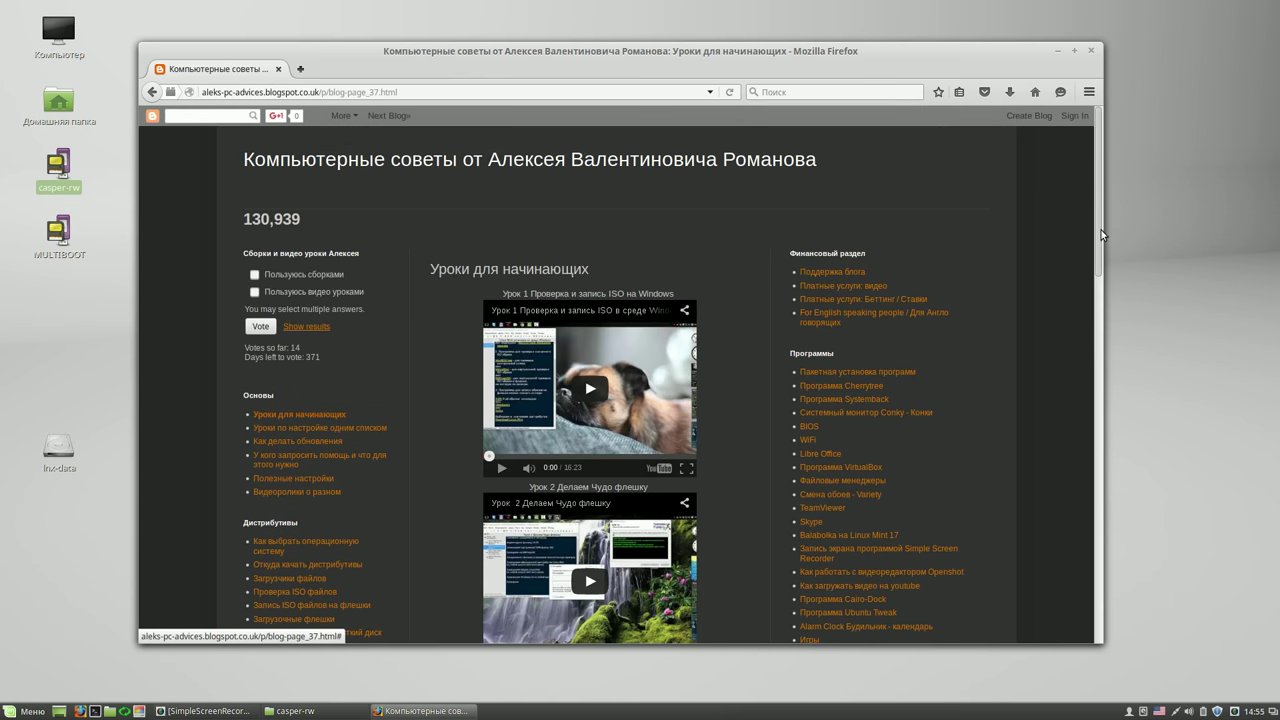
pyautogui.moveTo(1101, 234); pyautogui.dragTo(1108, 382)
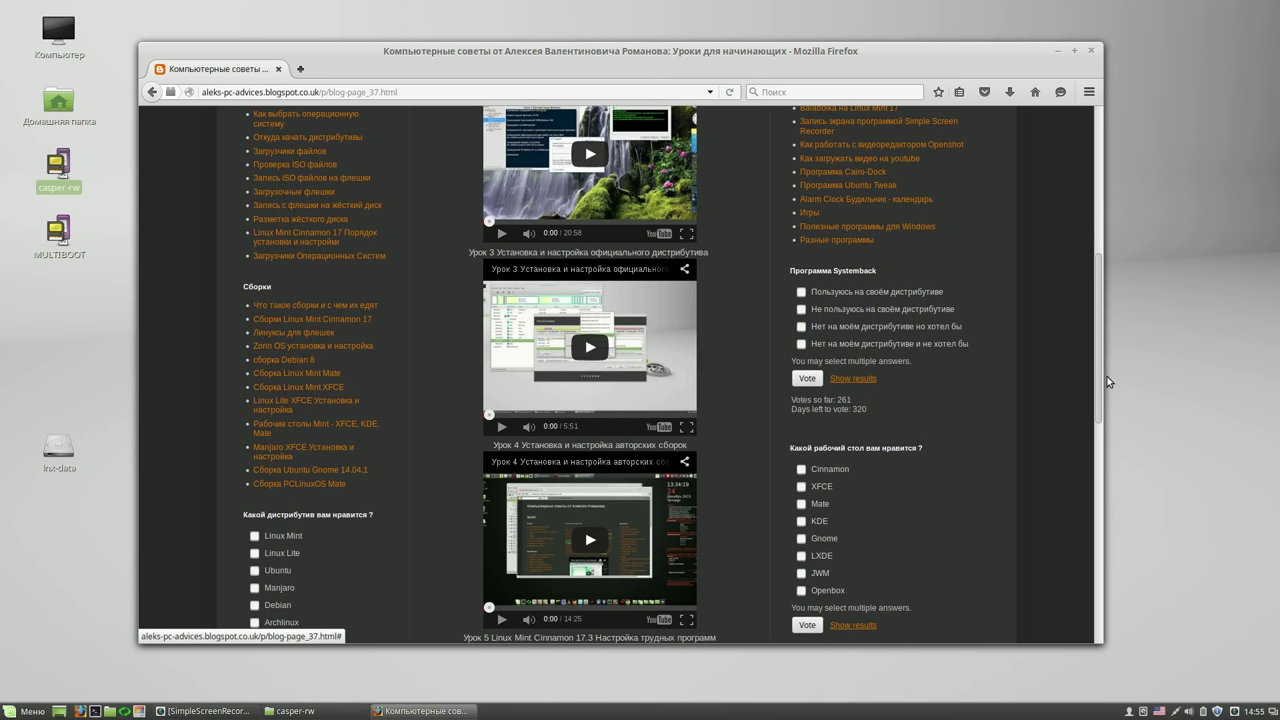
pyautogui.click(585, 270)
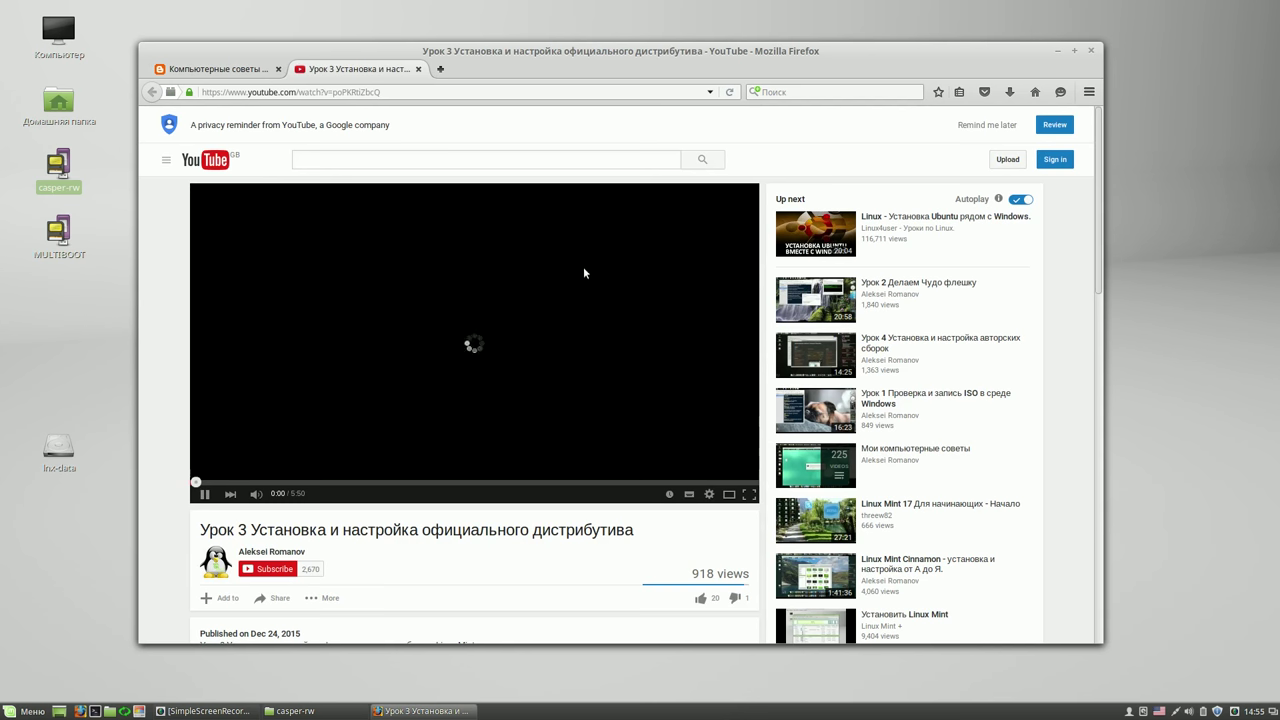
# - Pause Урок 3, open the linked 'Linux Mint Cinnamon 17.3 - настройка официальной сборки' video, return to the blog
pyautogui.click(205, 494)
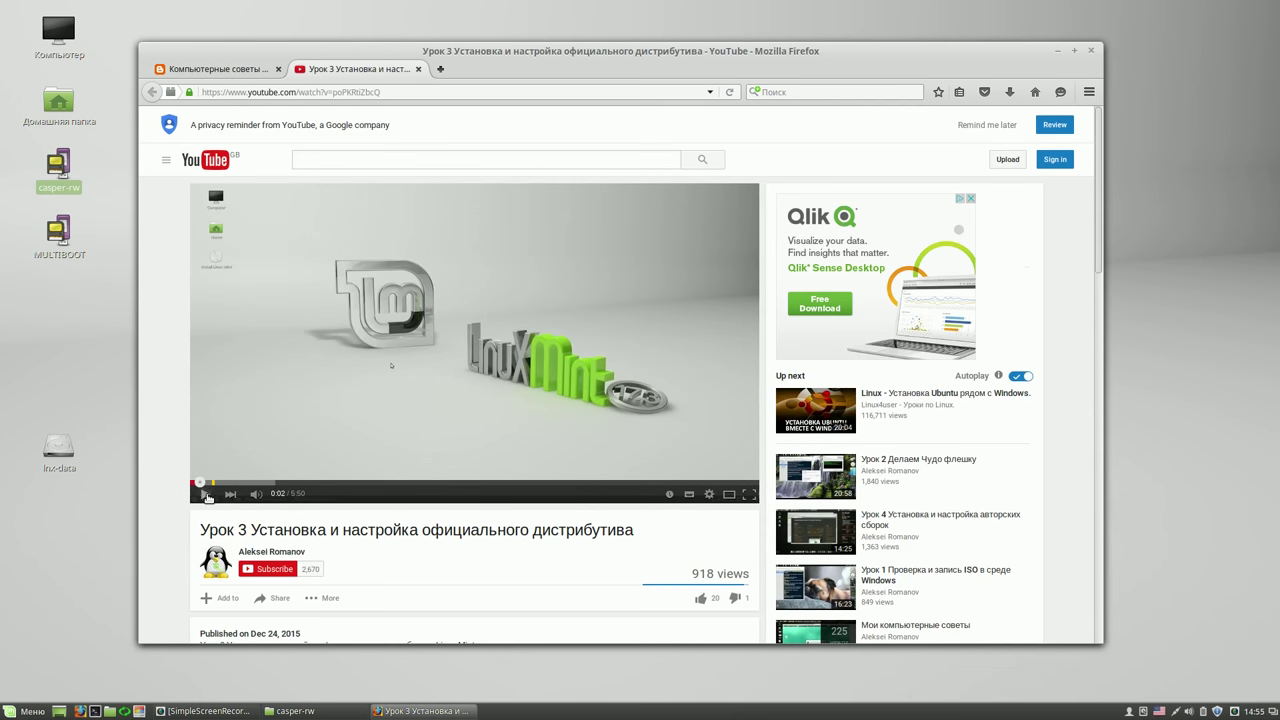
pyautogui.scroll(-1, 1100, 232)
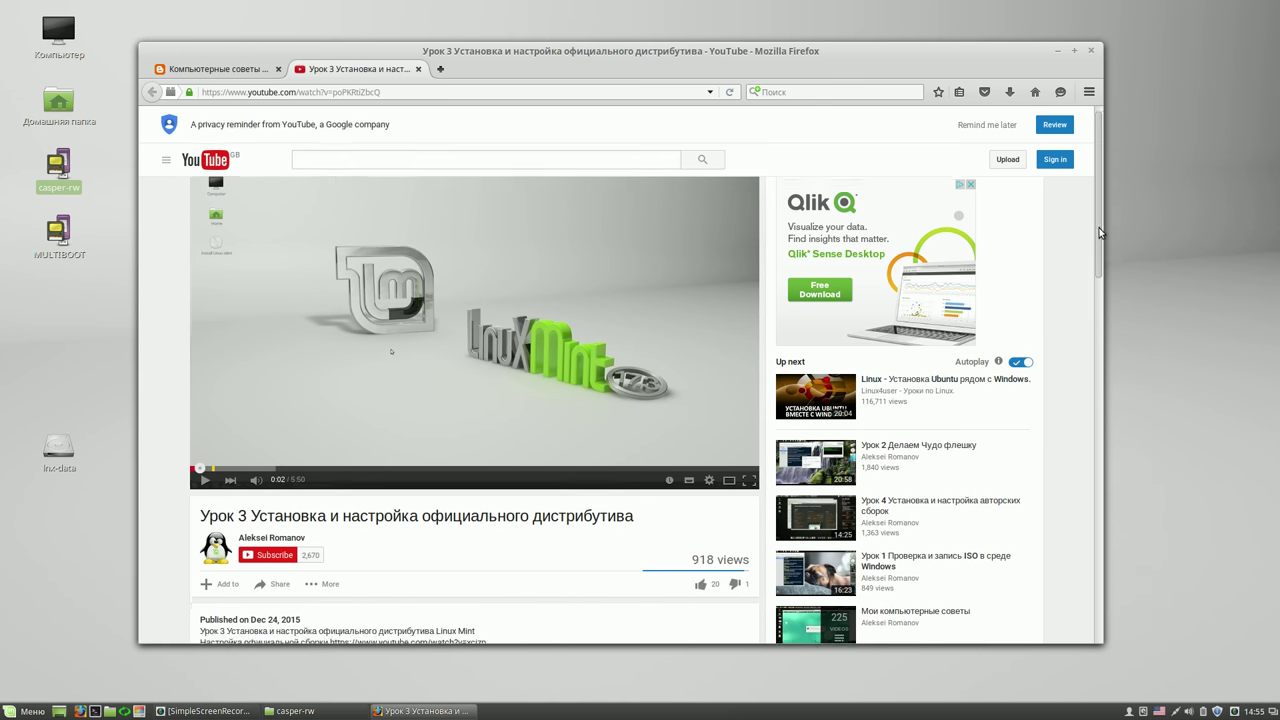
pyautogui.scroll(-5, 1100, 232)
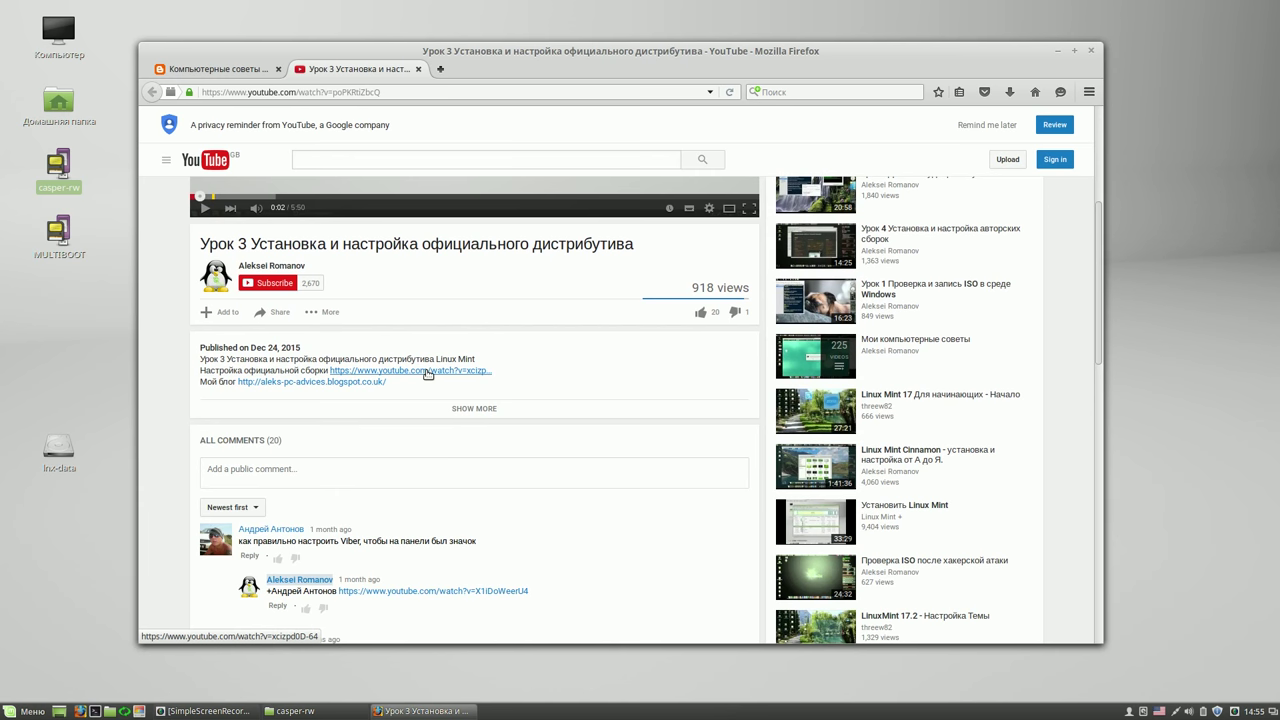
pyautogui.click(427, 371)
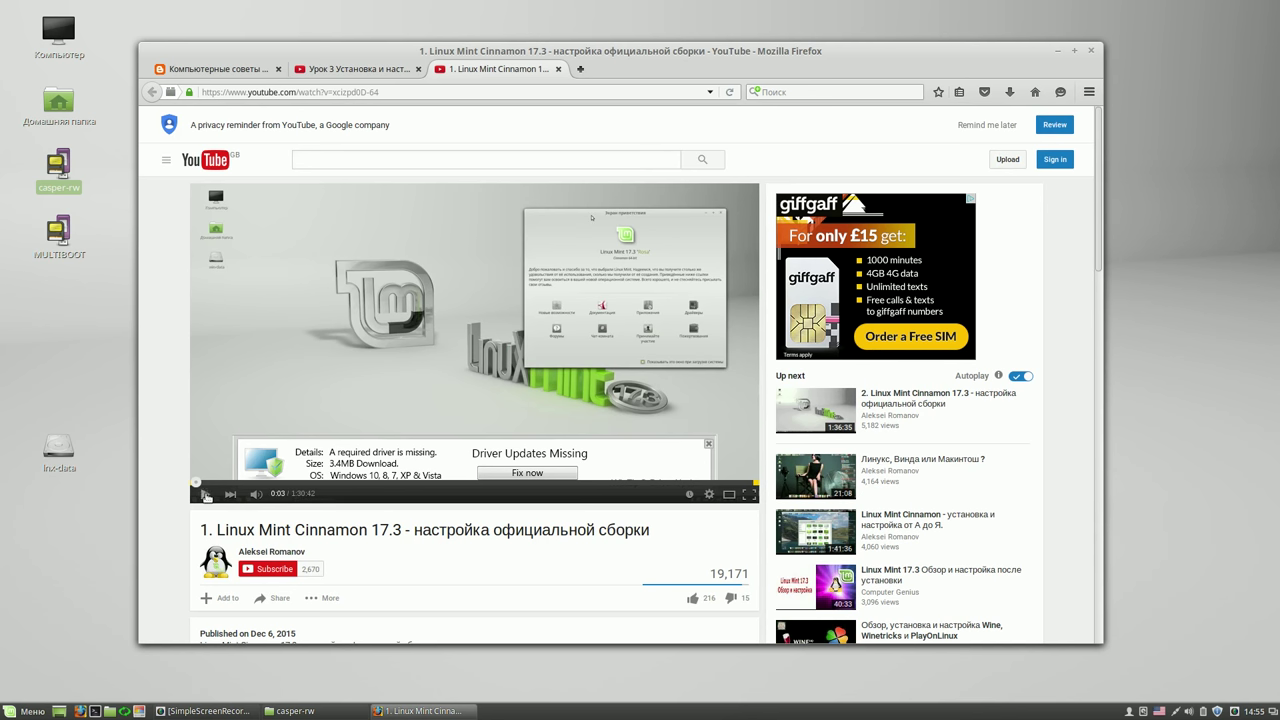
pyautogui.click(262, 72)
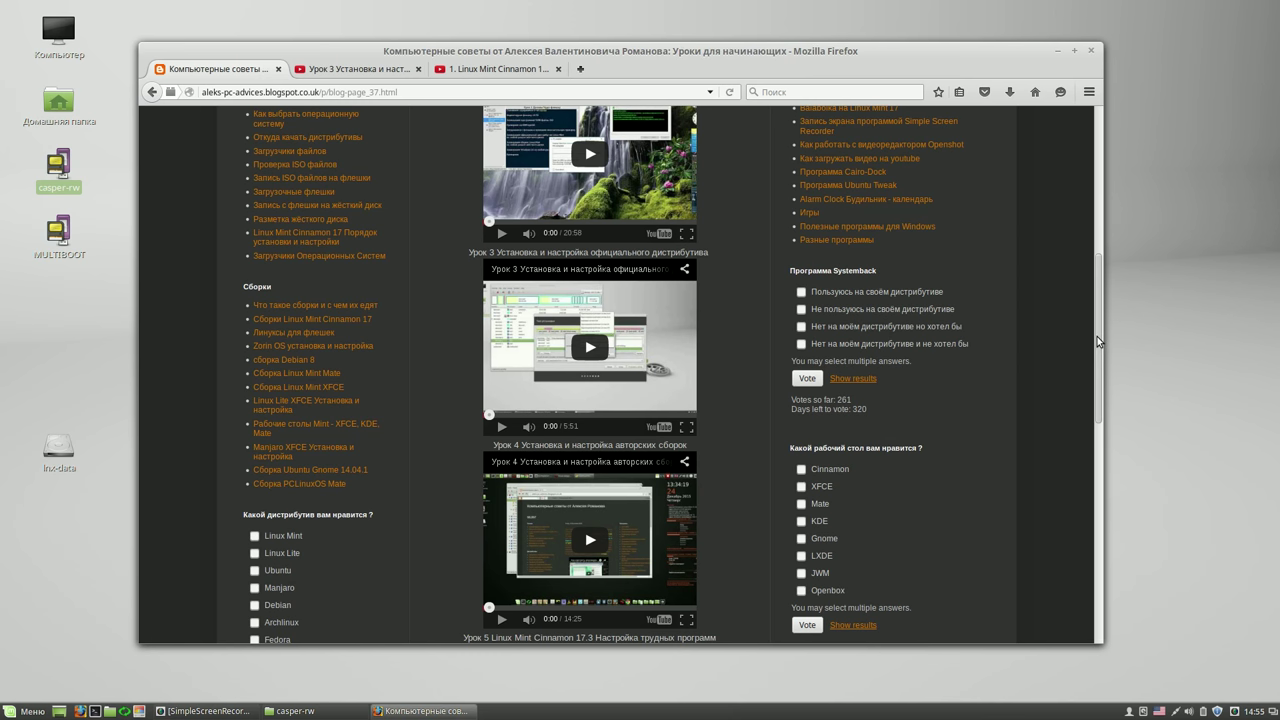
pyautogui.moveTo(1097, 341); pyautogui.dragTo(1111, 180)
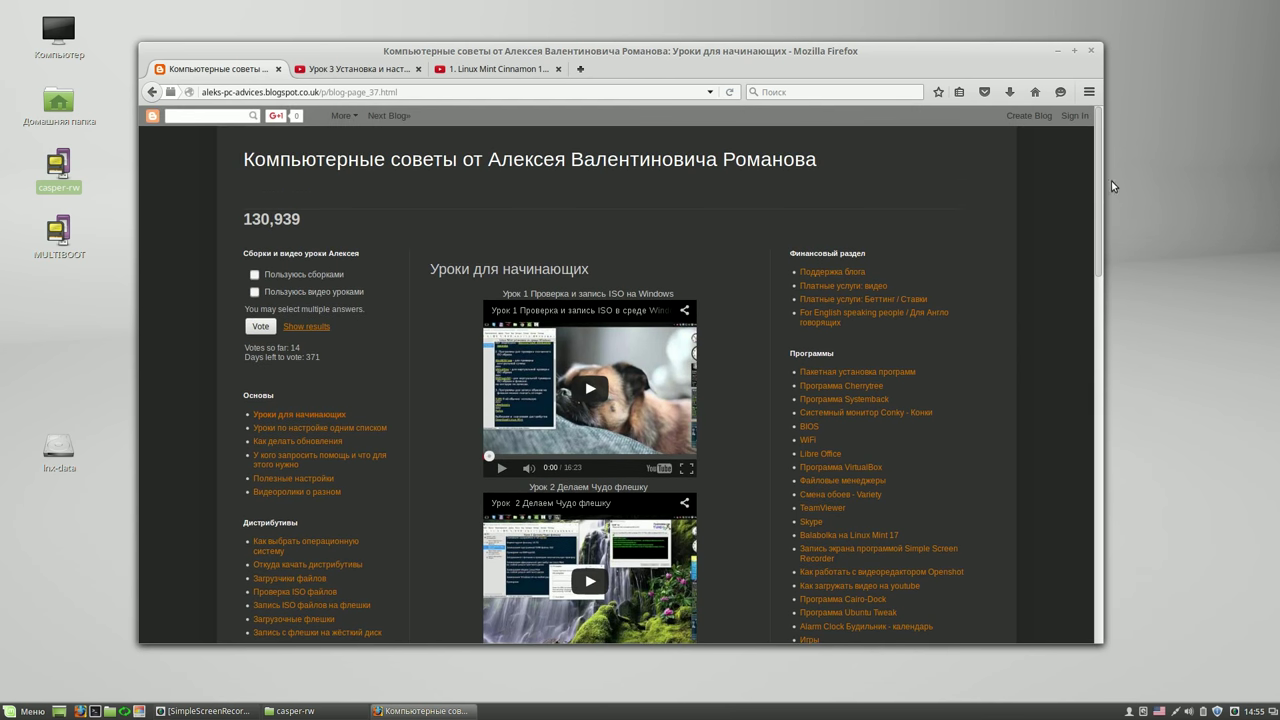
# - Return to the blog home page, dismiss the cookie notice, and request closing Firefox's 3 tabs
pyautogui.click(703, 162)
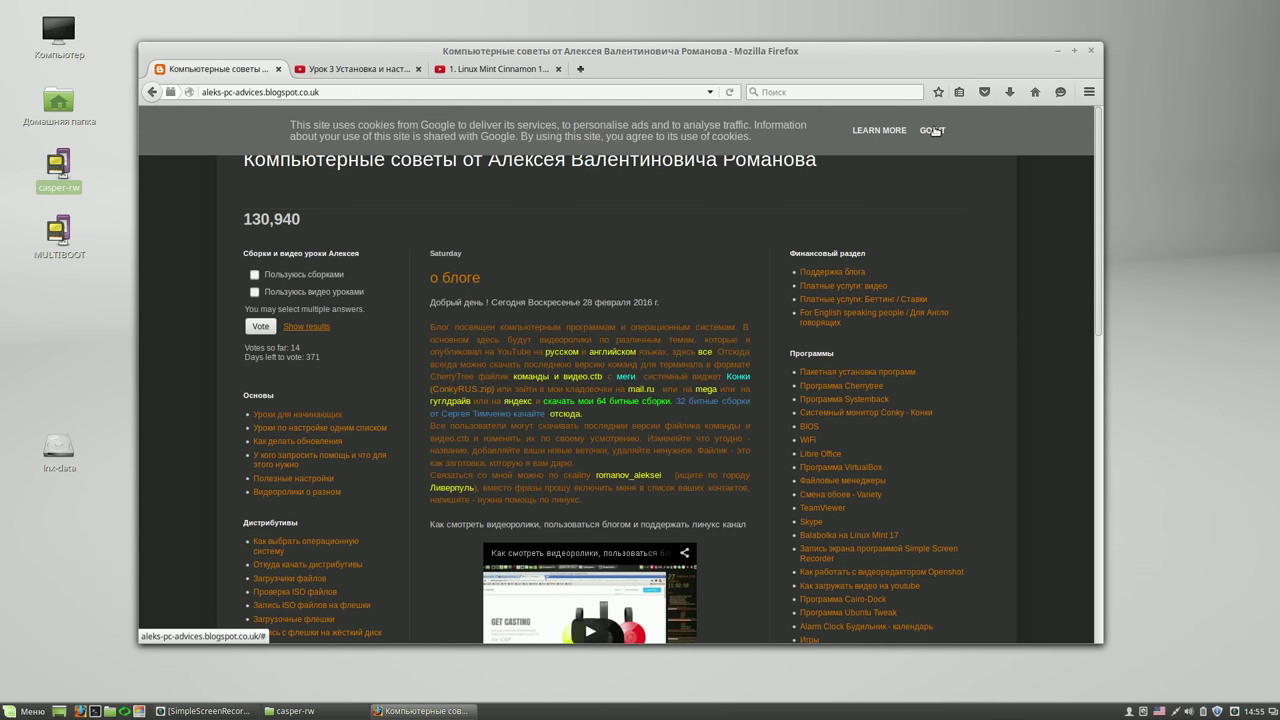
pyautogui.click(932, 130)
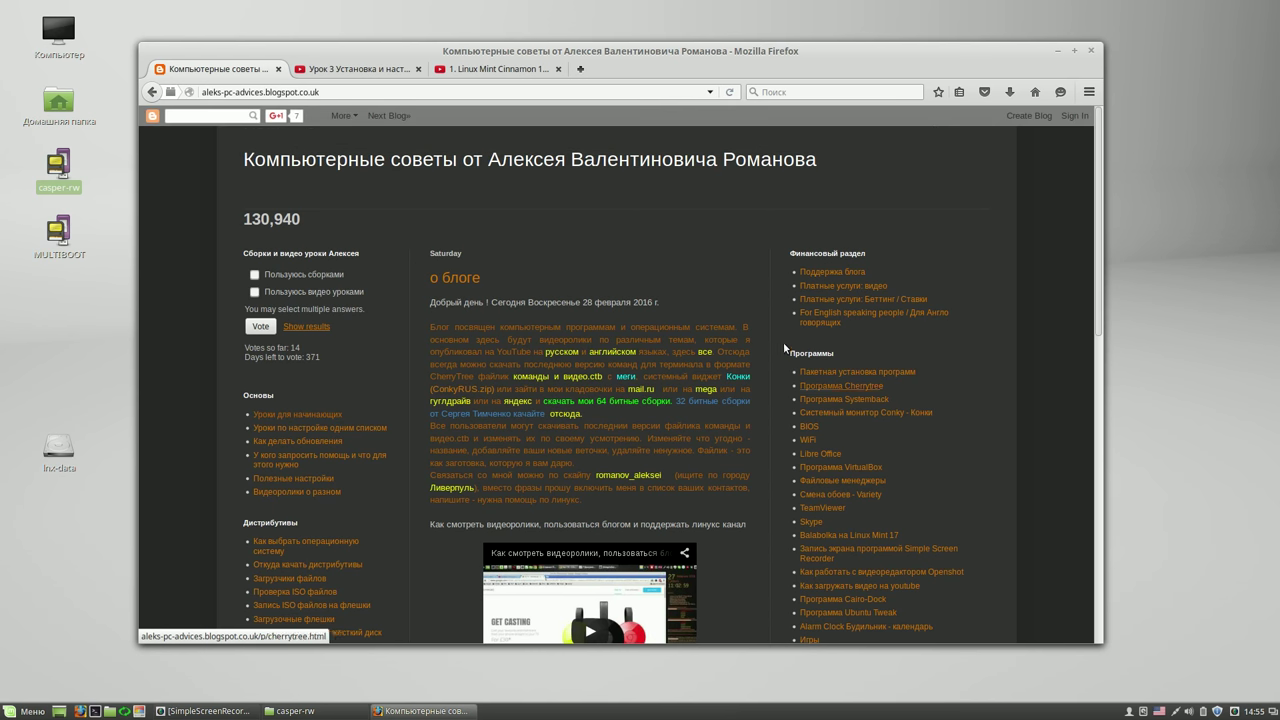
pyautogui.moveTo(1096, 217); pyautogui.dragTo(1110, 286)
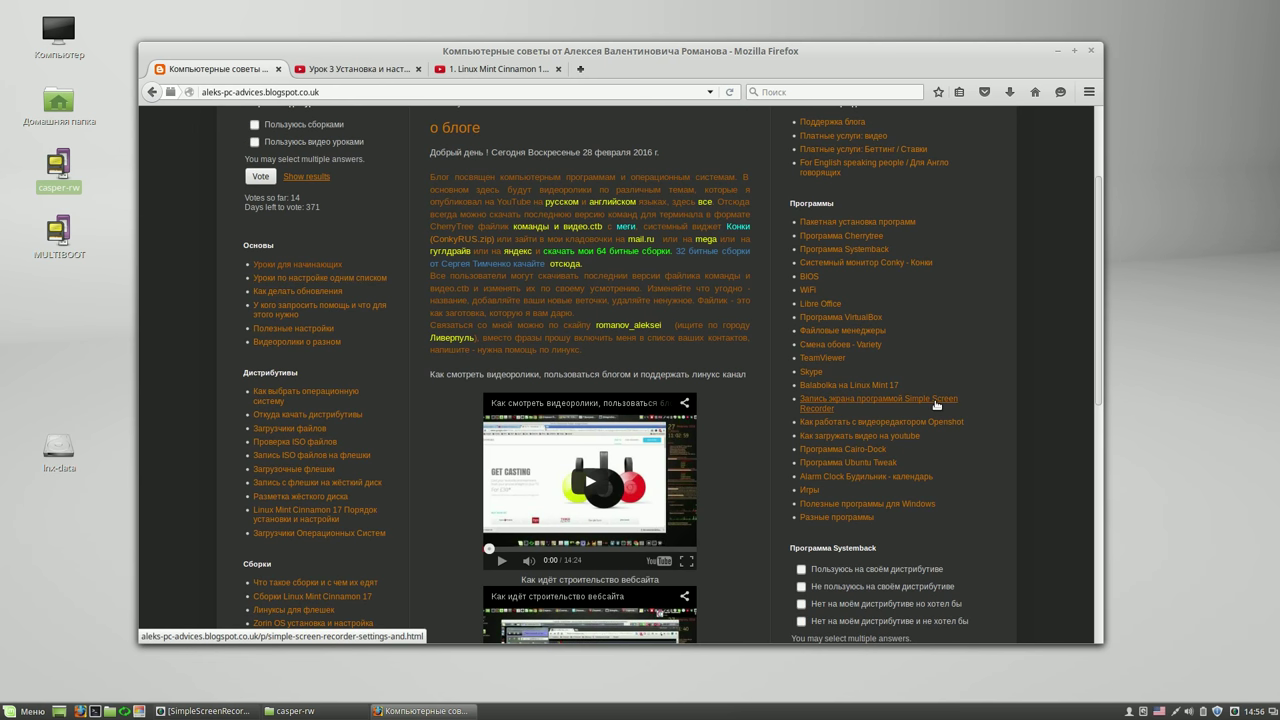
pyautogui.moveTo(1098, 353); pyautogui.dragTo(1105, 263)
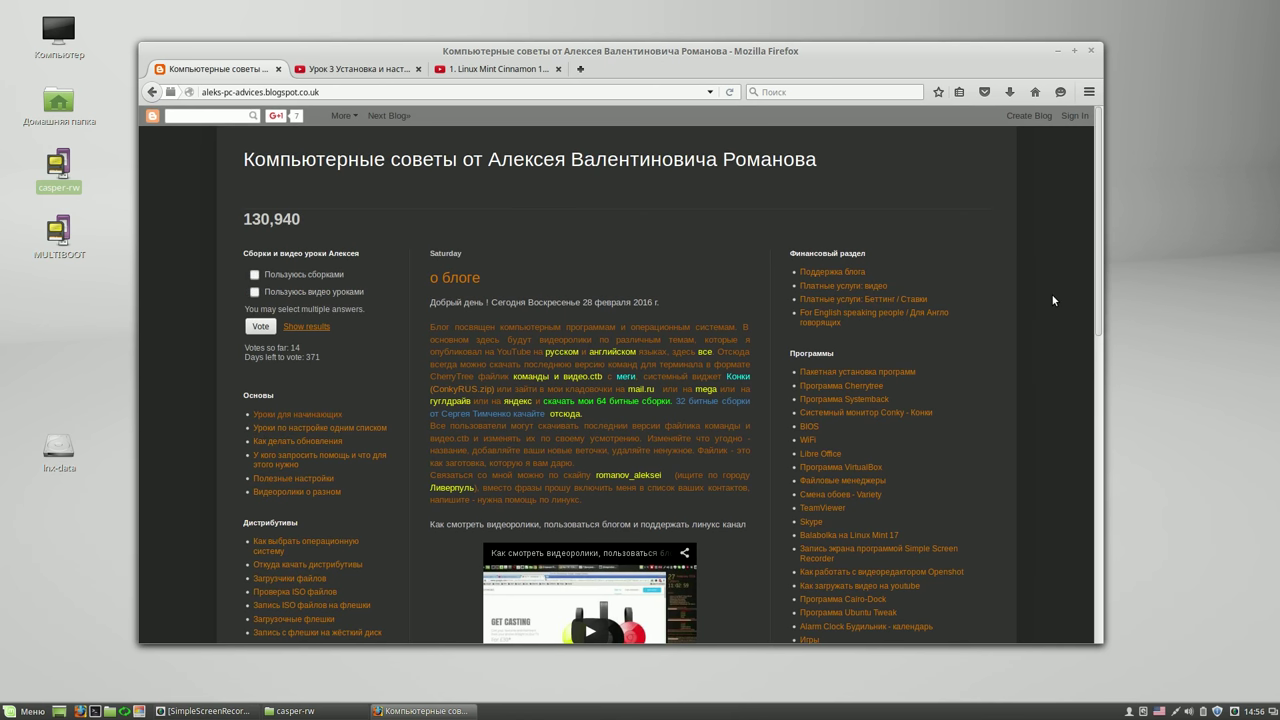
pyautogui.click(1090, 51)
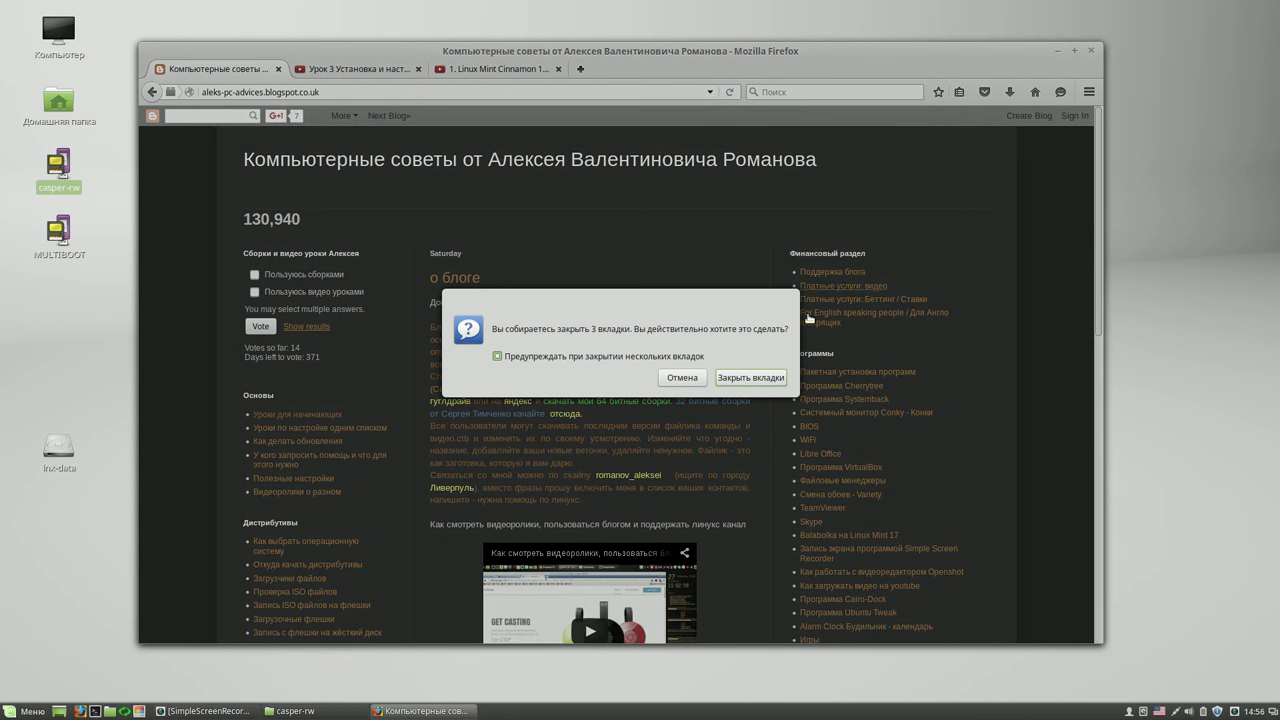
# - Confirm 'Закрыть вкладки', copy AR onto the desktop, and close the casper-rw window
pyautogui.click(752, 378)
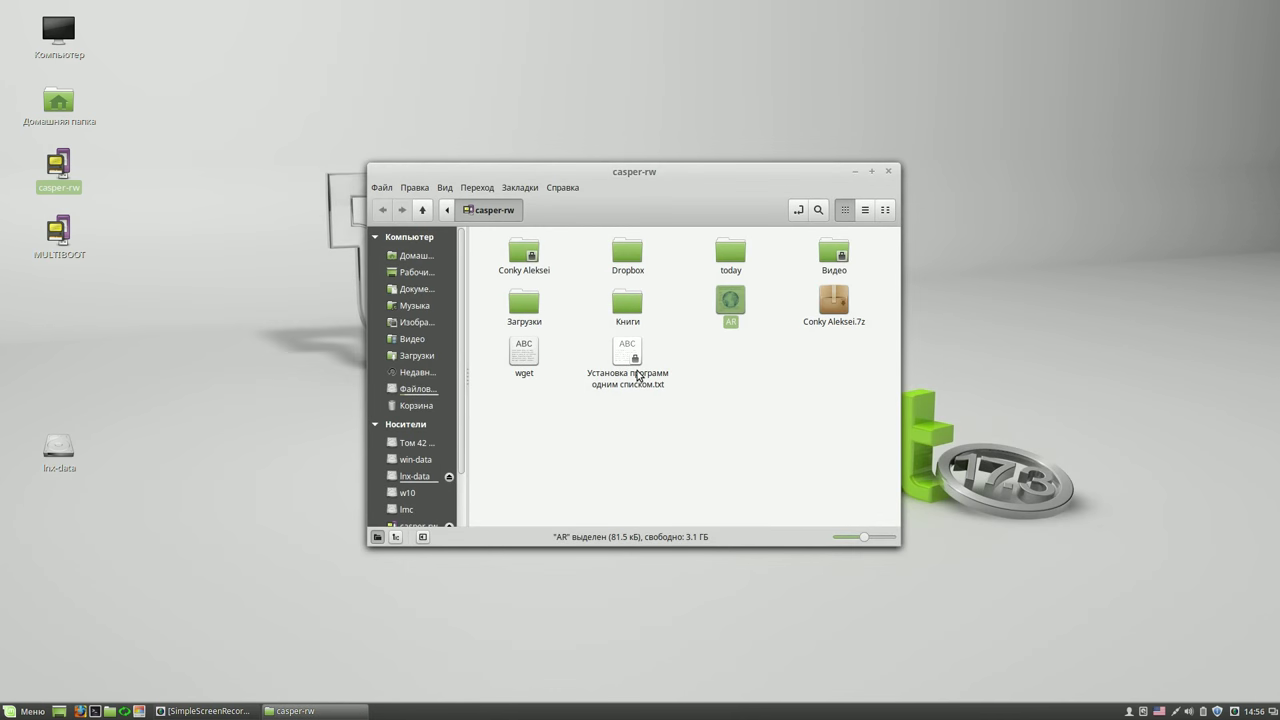
pyautogui.moveTo(727, 303); pyautogui.dragTo(86, 336)
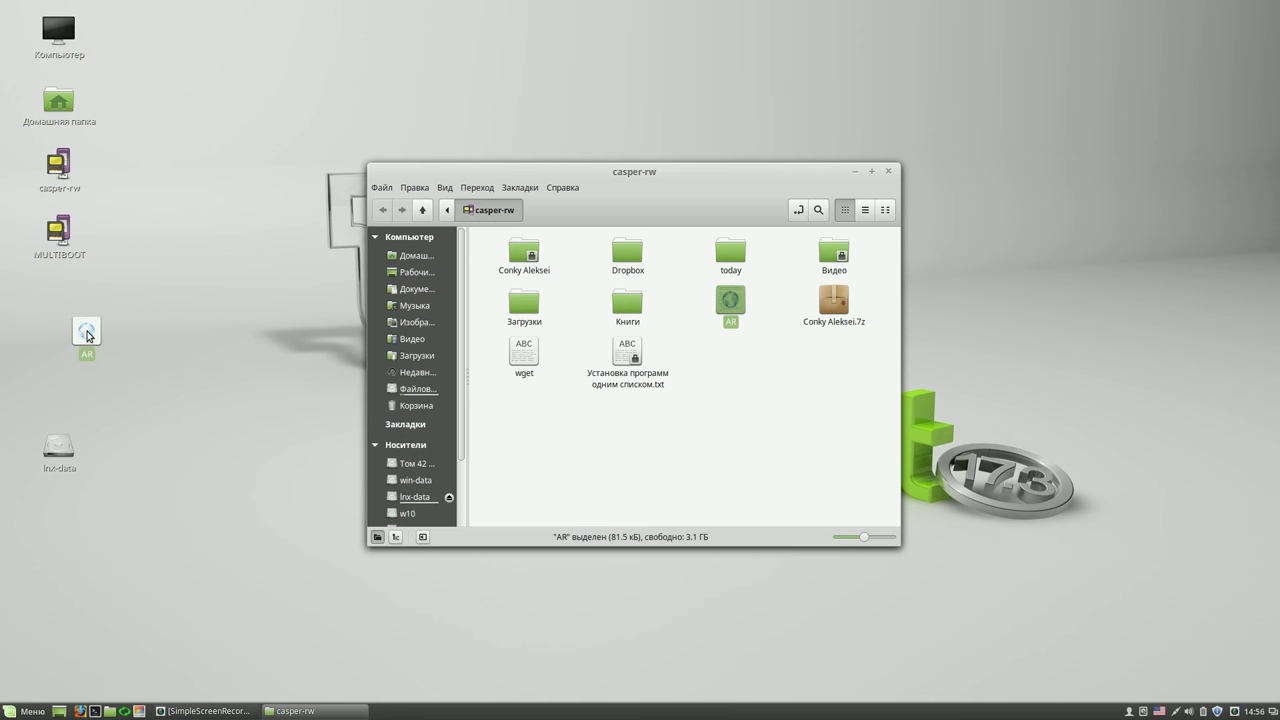
pyautogui.click(891, 173)
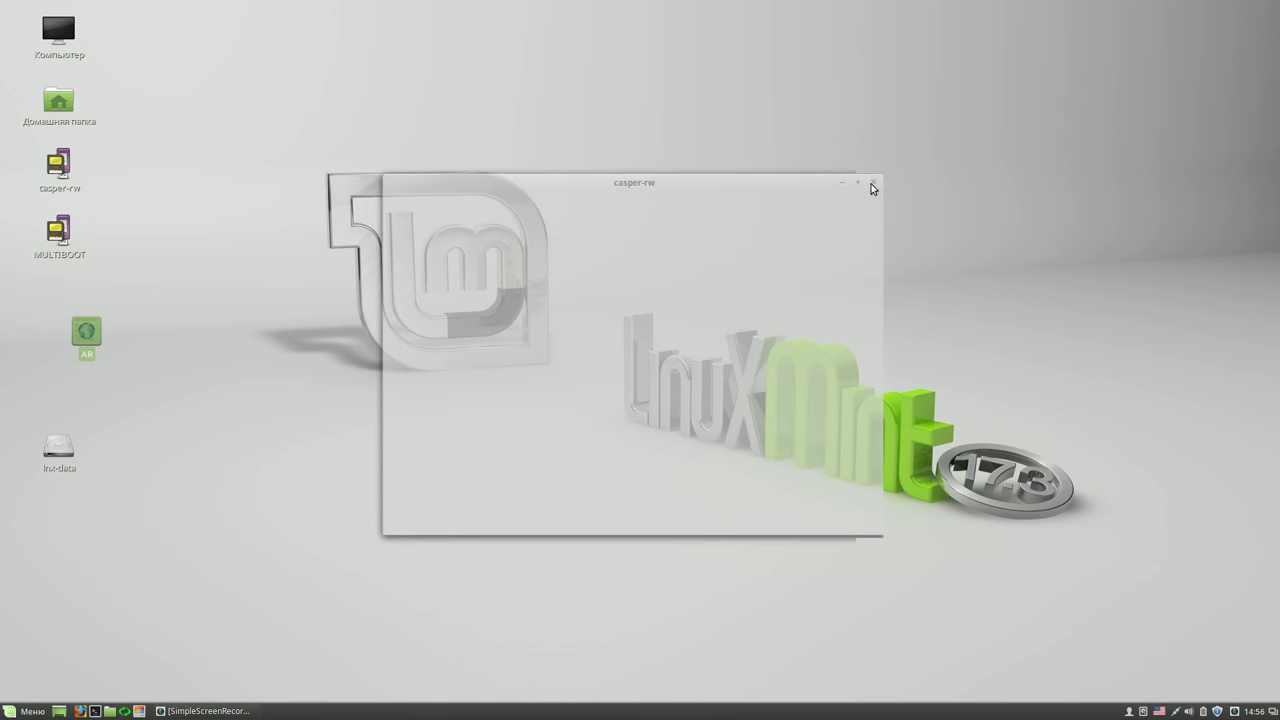
pyautogui.click(274, 318)
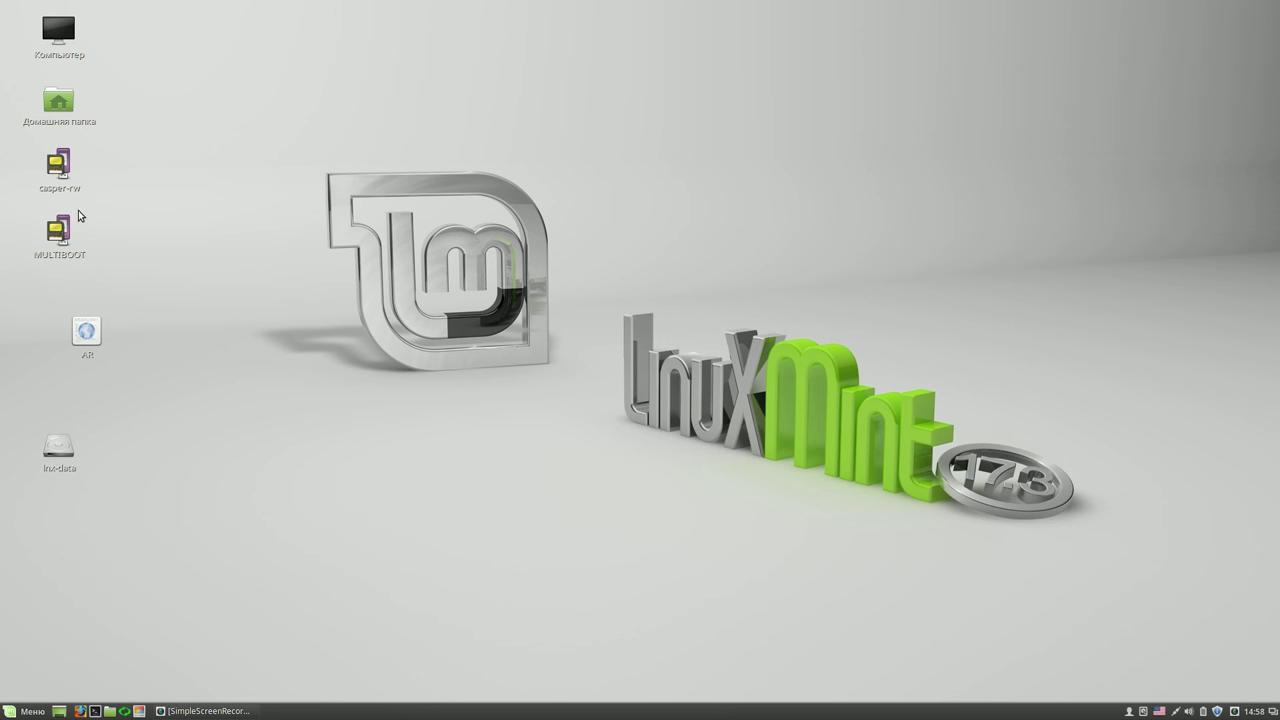
pyautogui.click(110, 711)
pyautogui.click(415, 476)
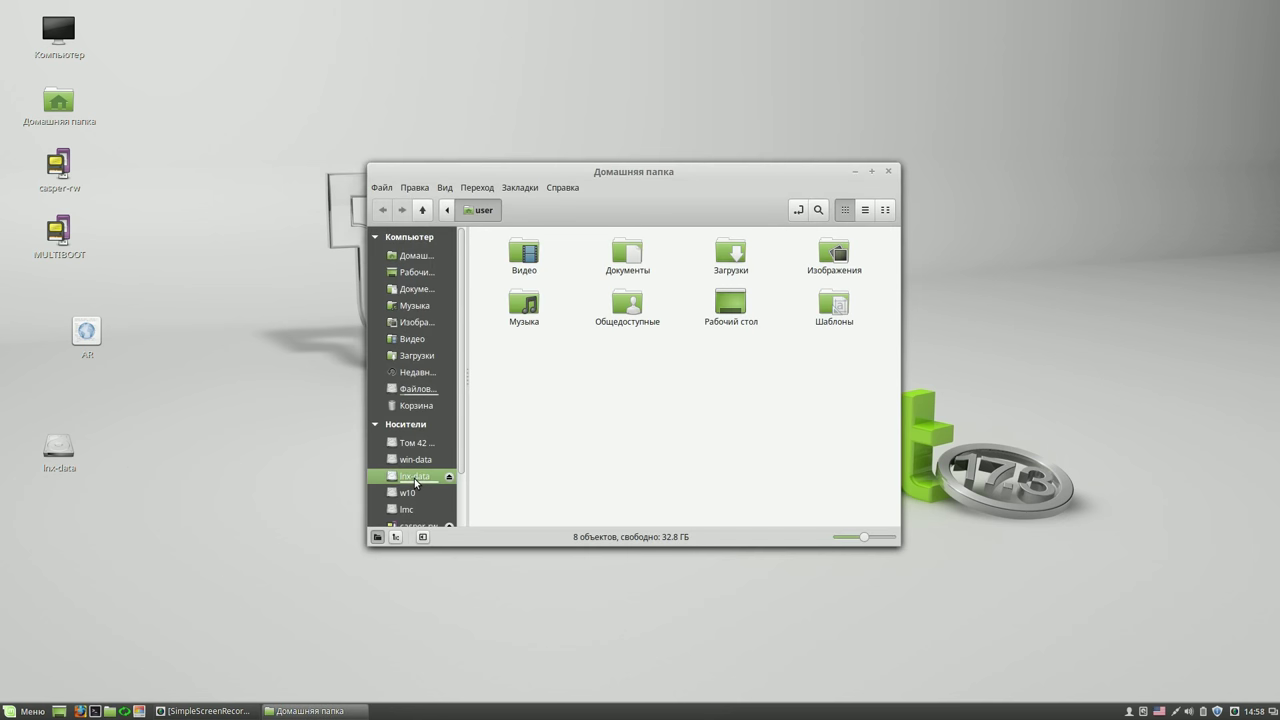
pyautogui.doubleClick(530, 255)
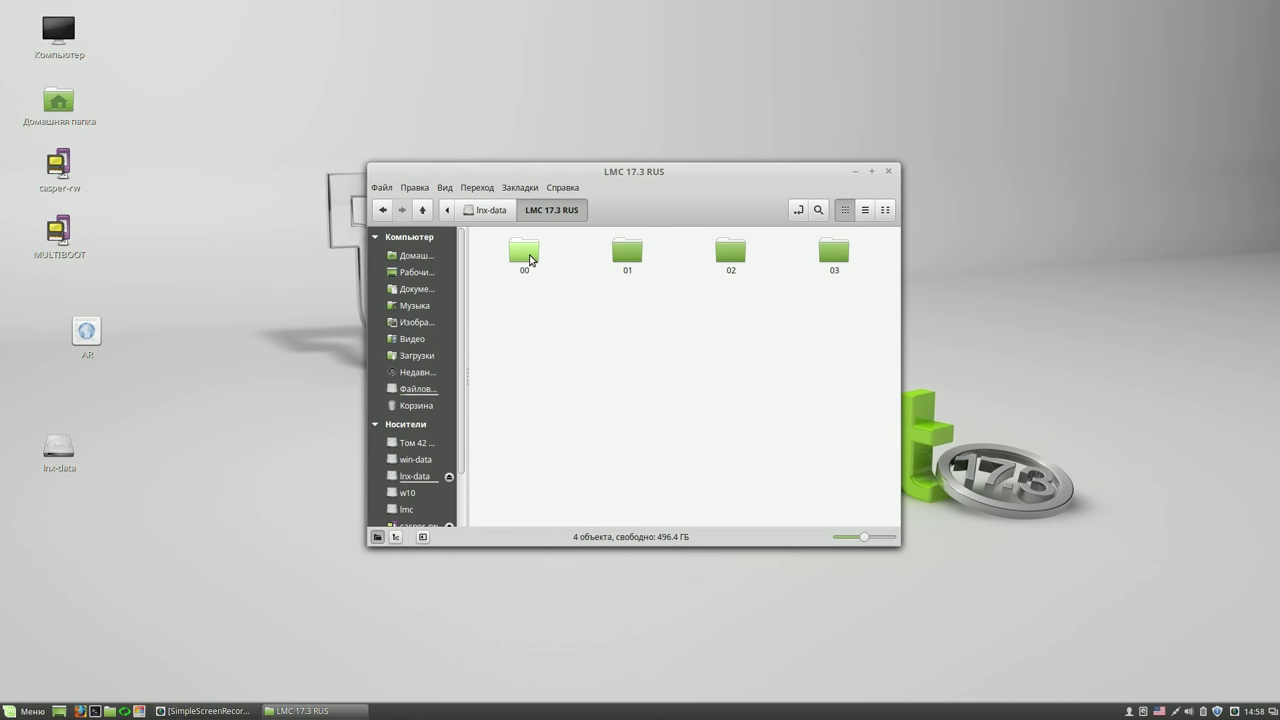
pyautogui.click(530, 255)
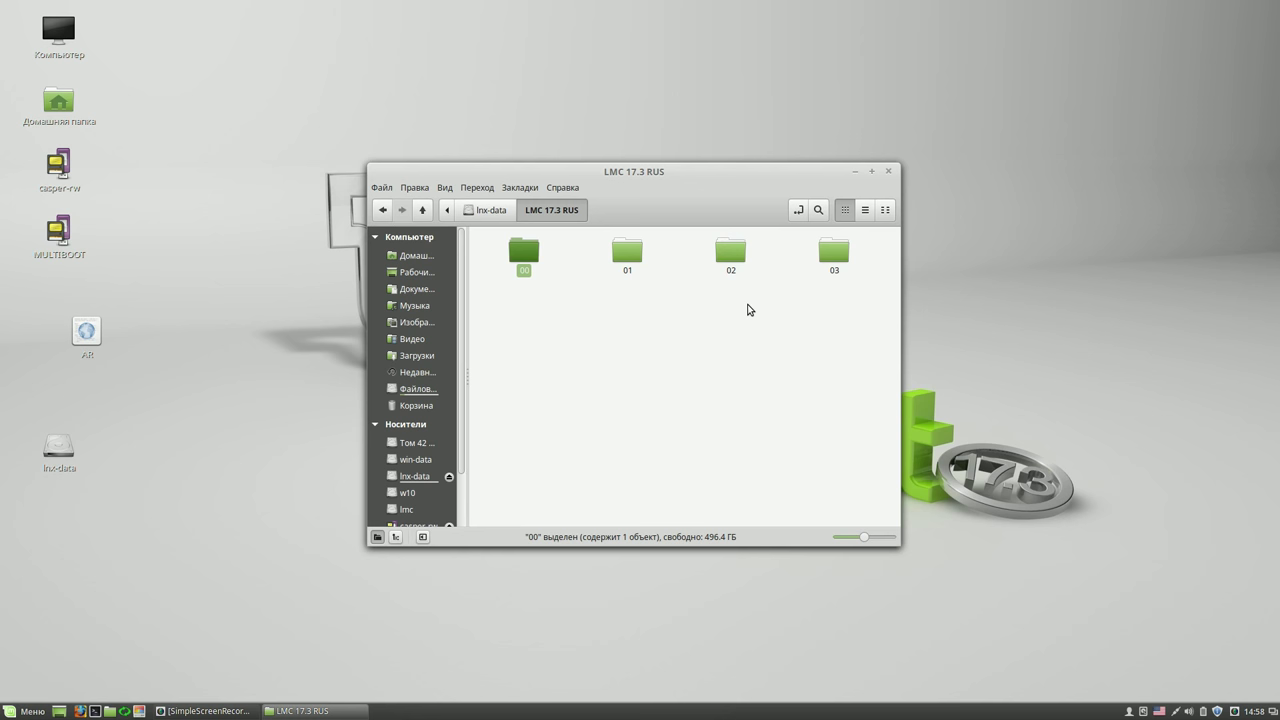
pyautogui.click(888, 171)
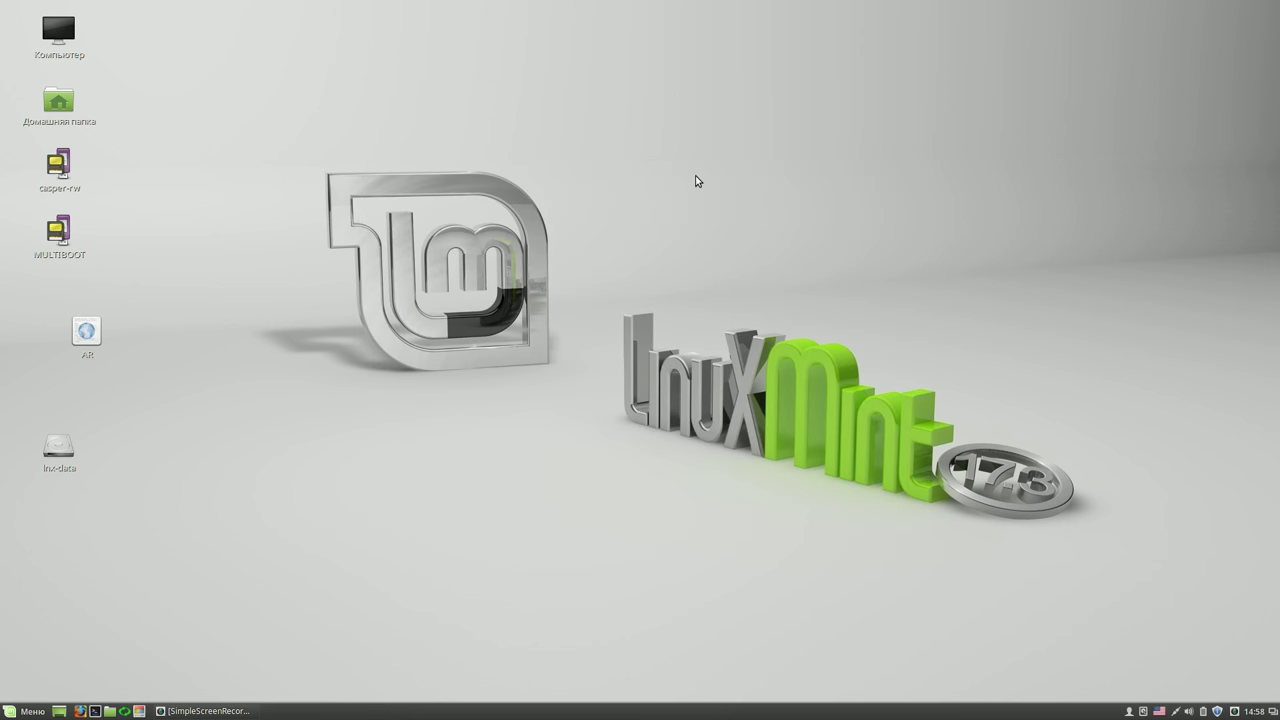